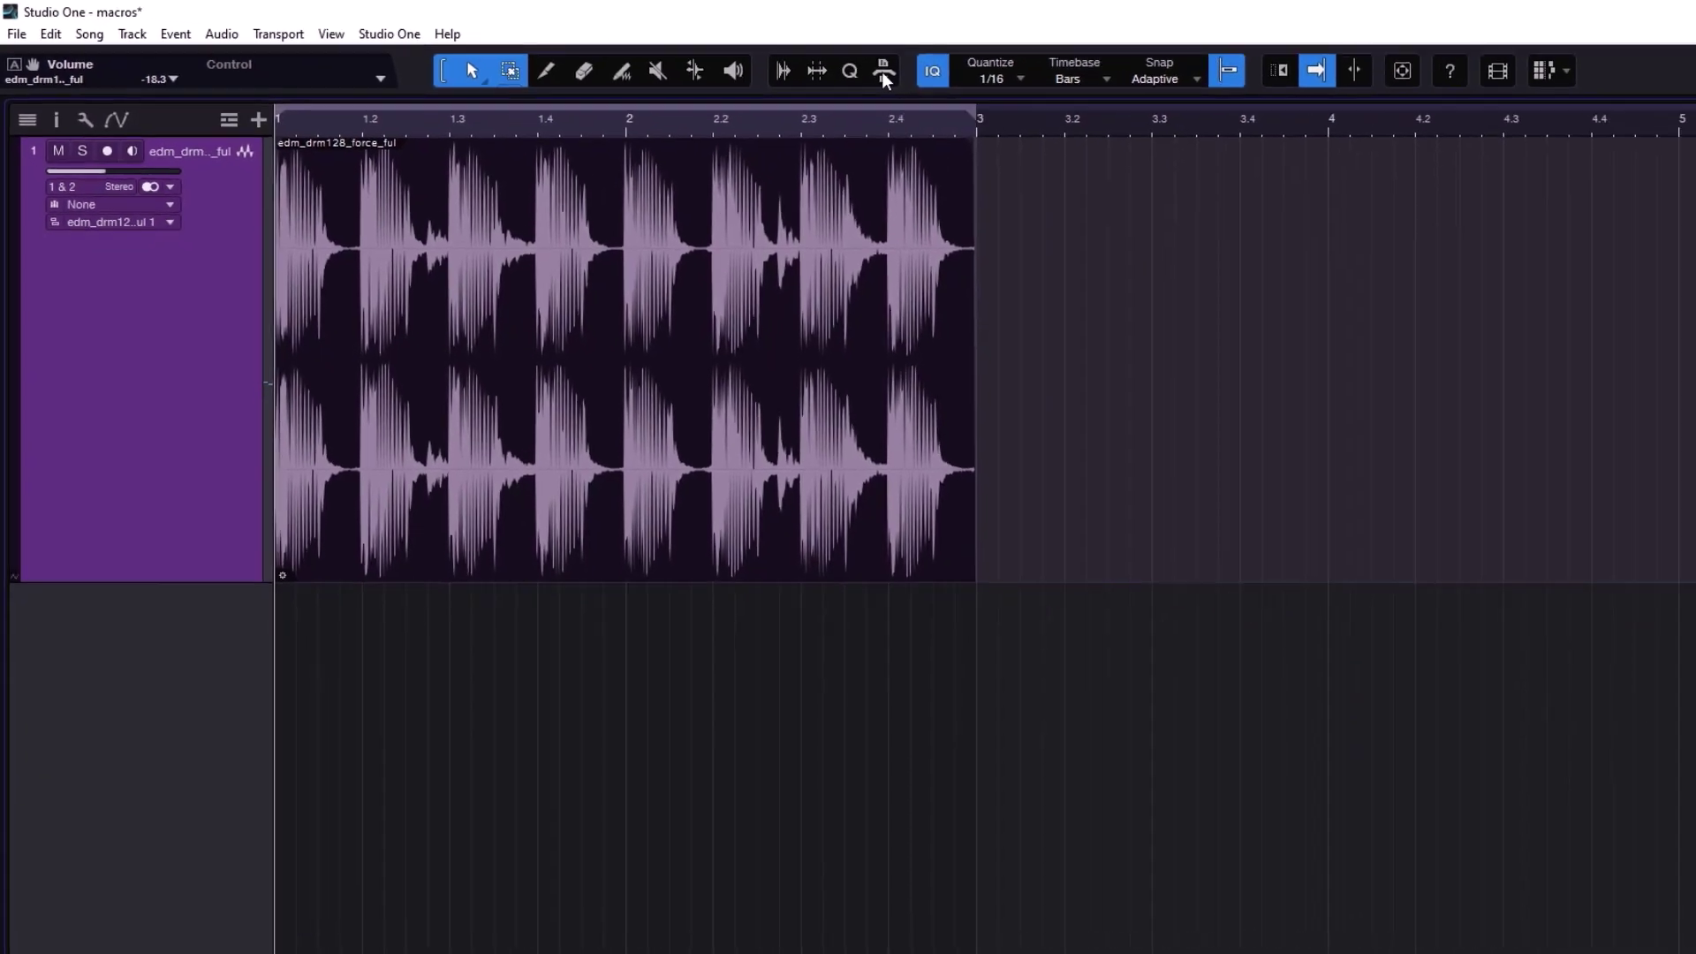
- Show the macro toolbar and switch it from the Global page to the Podcast page
click(1198, 95)
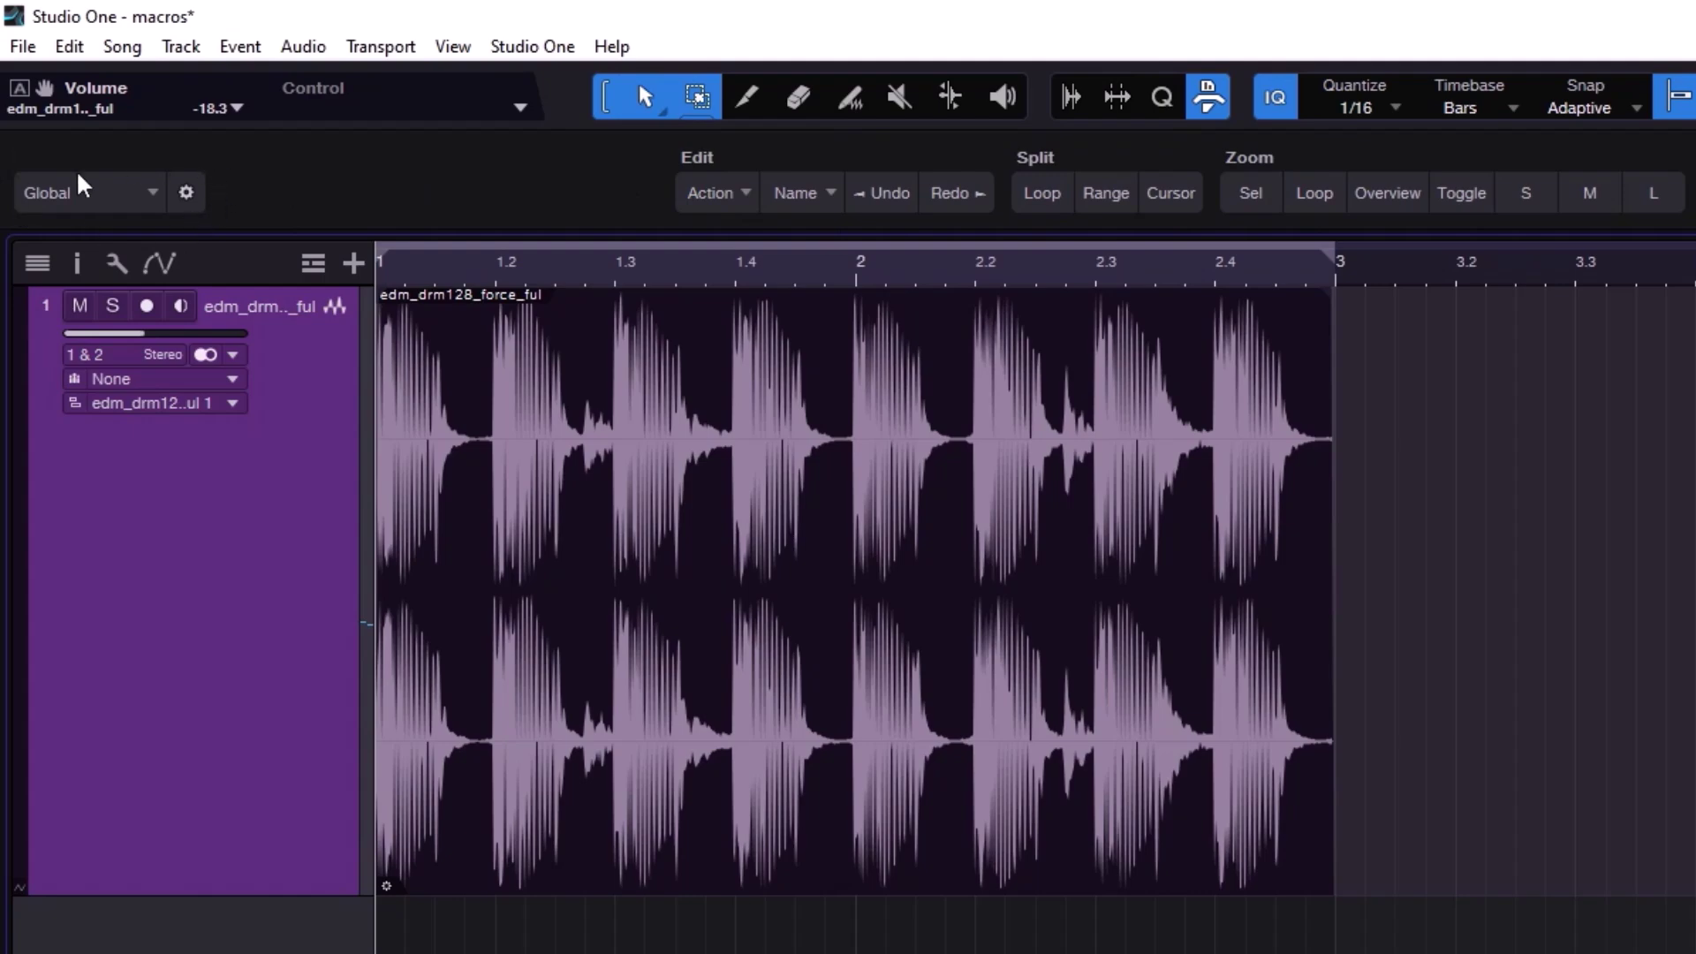
click(148, 194)
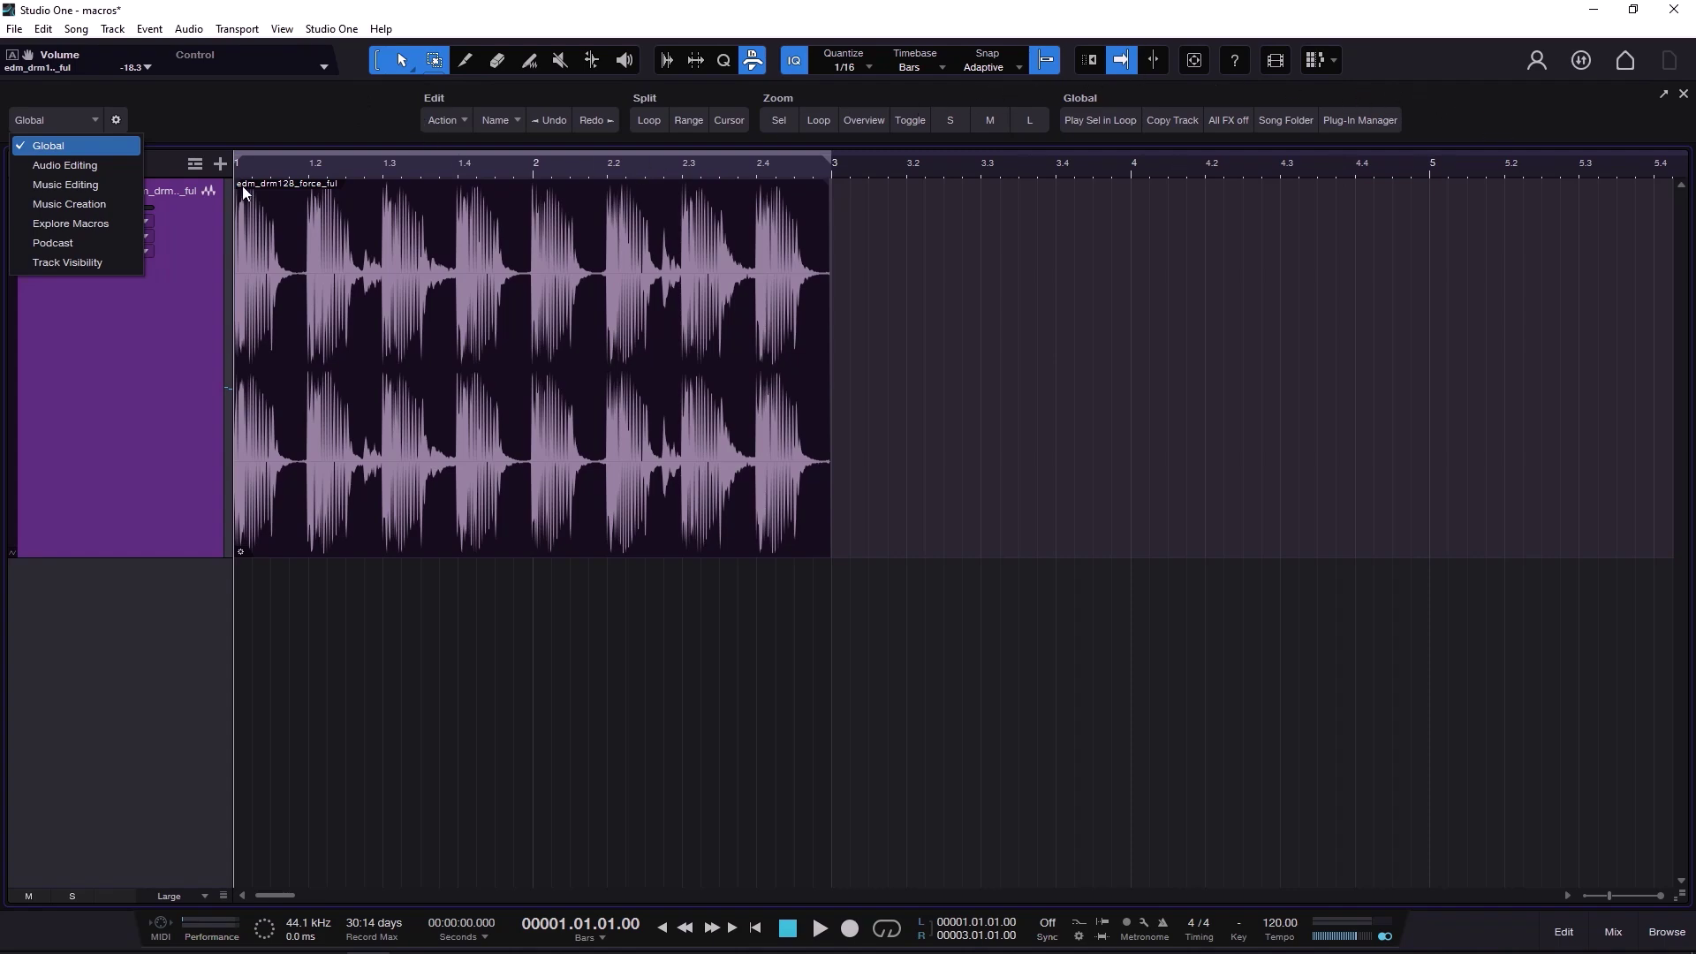
click(69, 243)
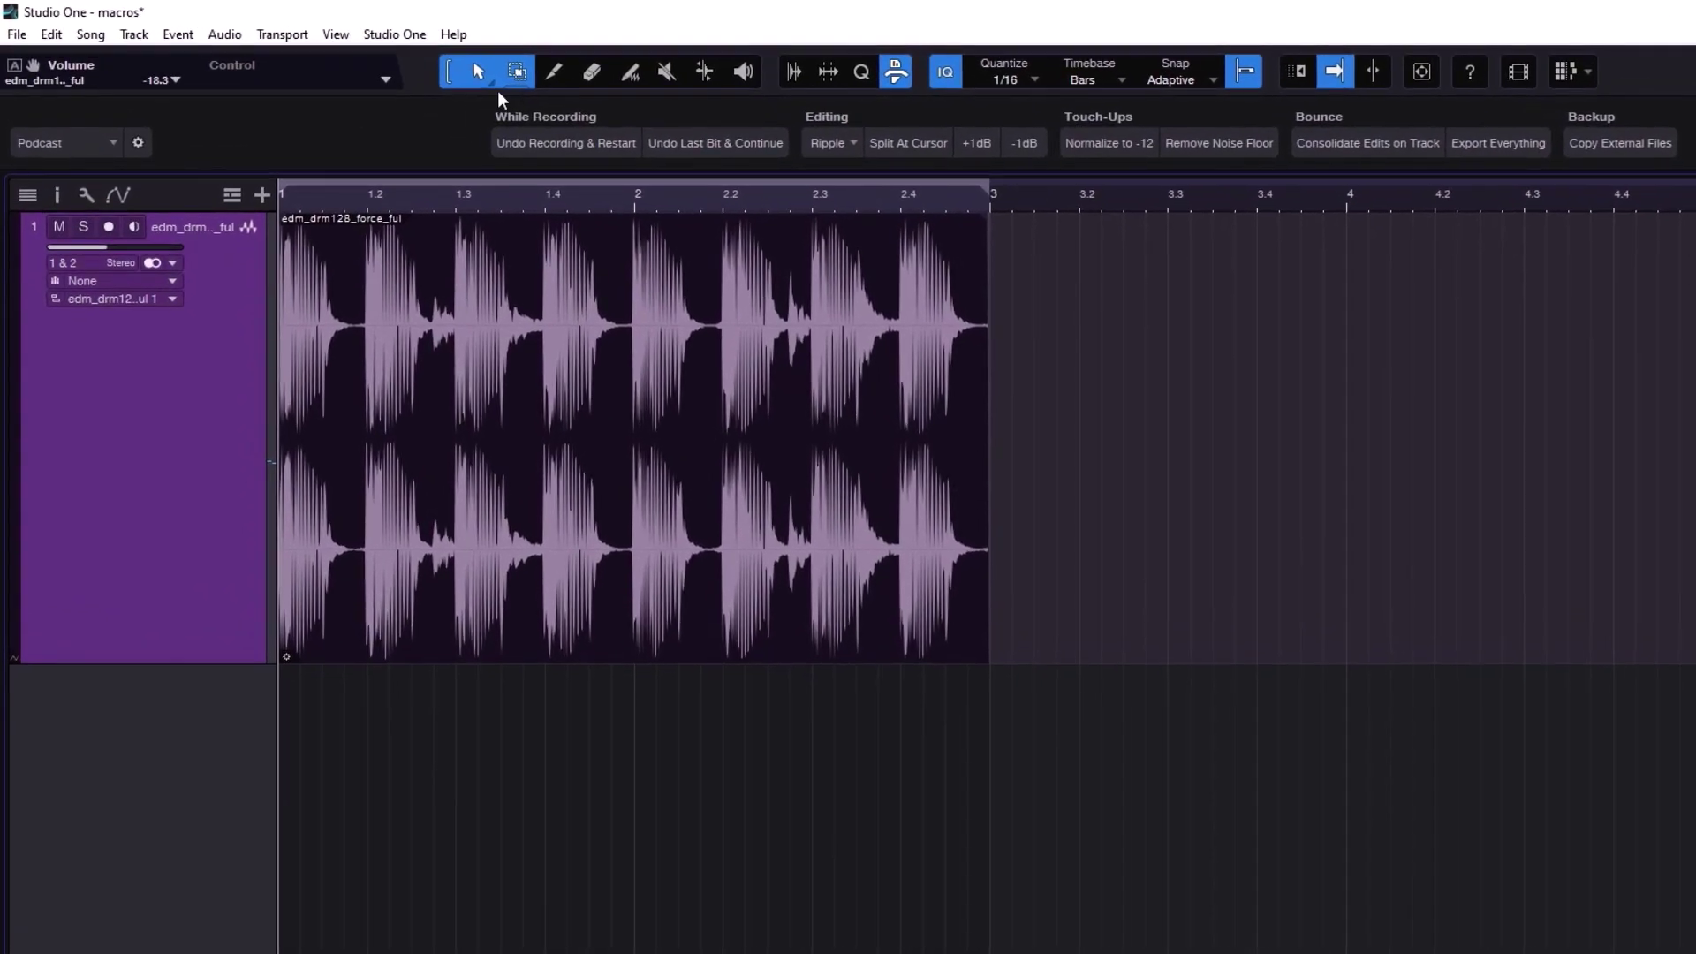
- Look through the Music Creation, Music Editing and Audio Editing macro pages and return to the Global page
click(106, 146)
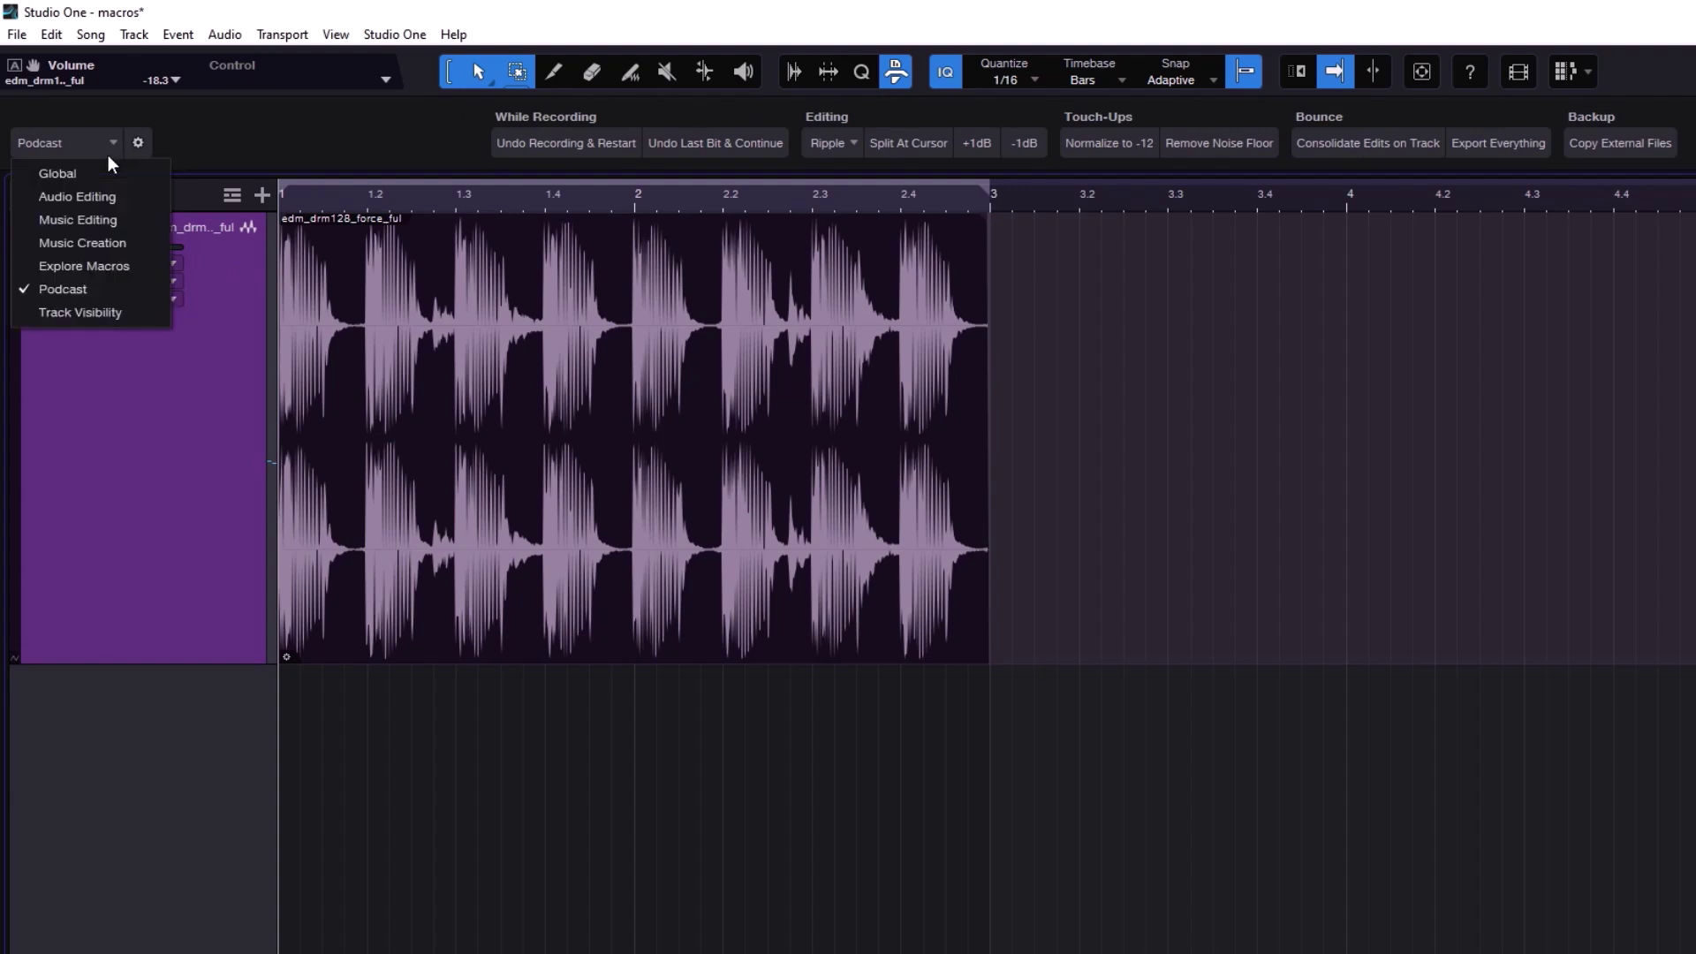
click(85, 244)
click(94, 149)
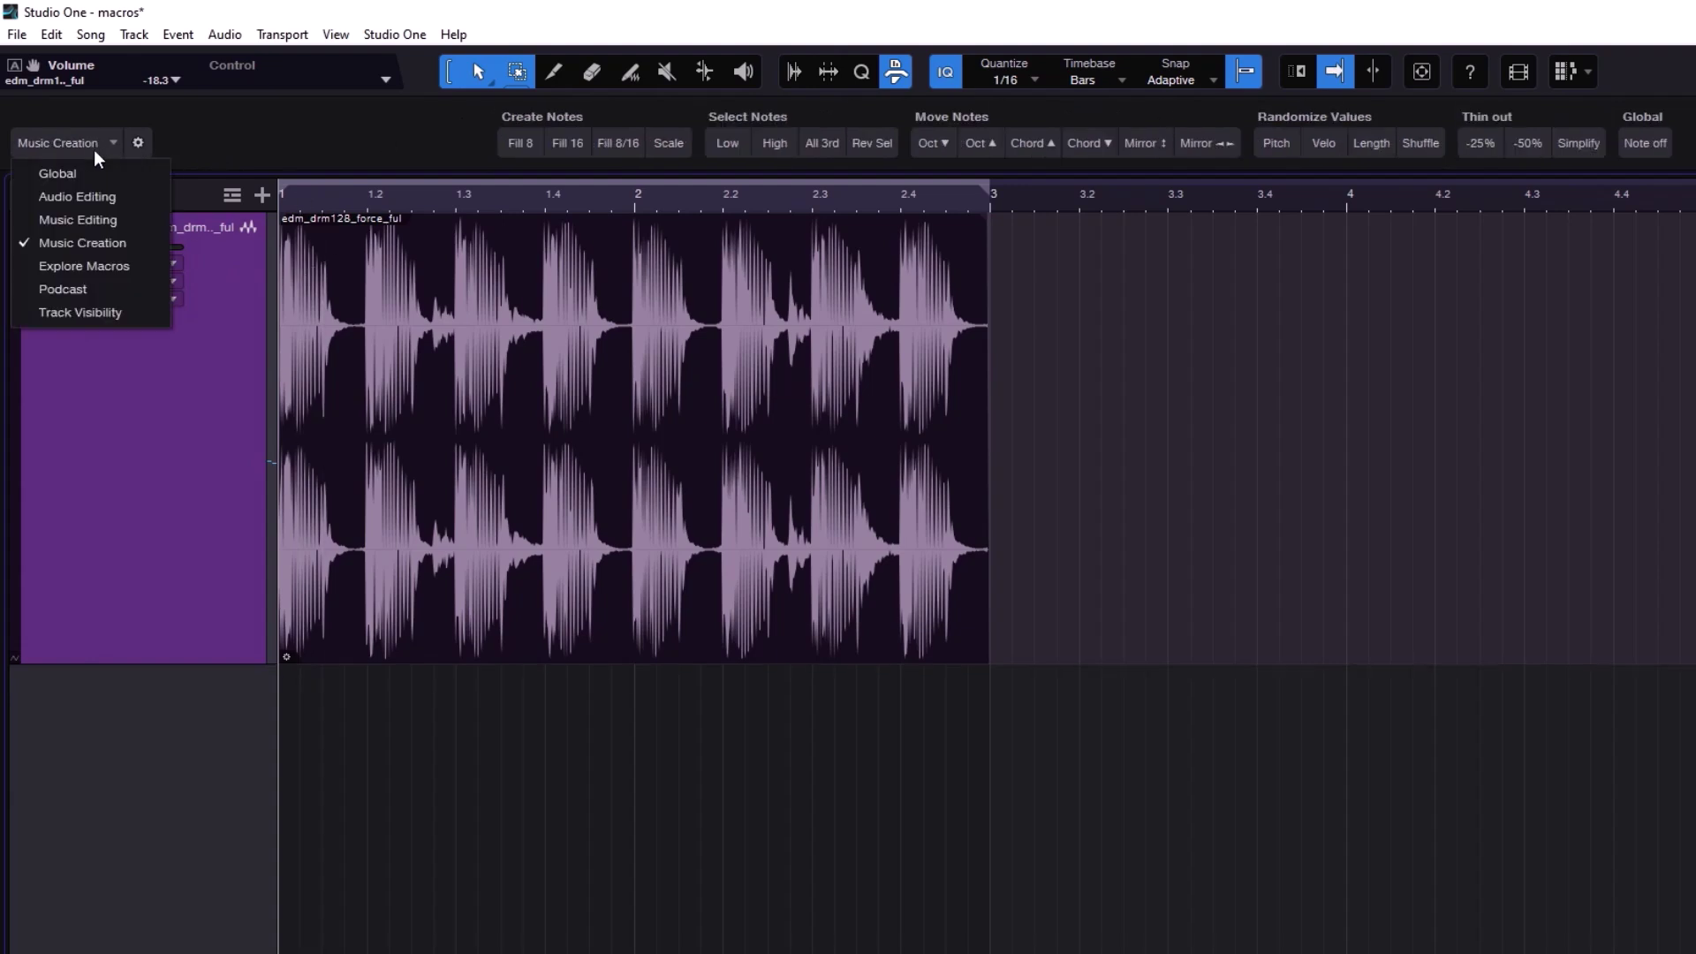
click(80, 221)
click(92, 149)
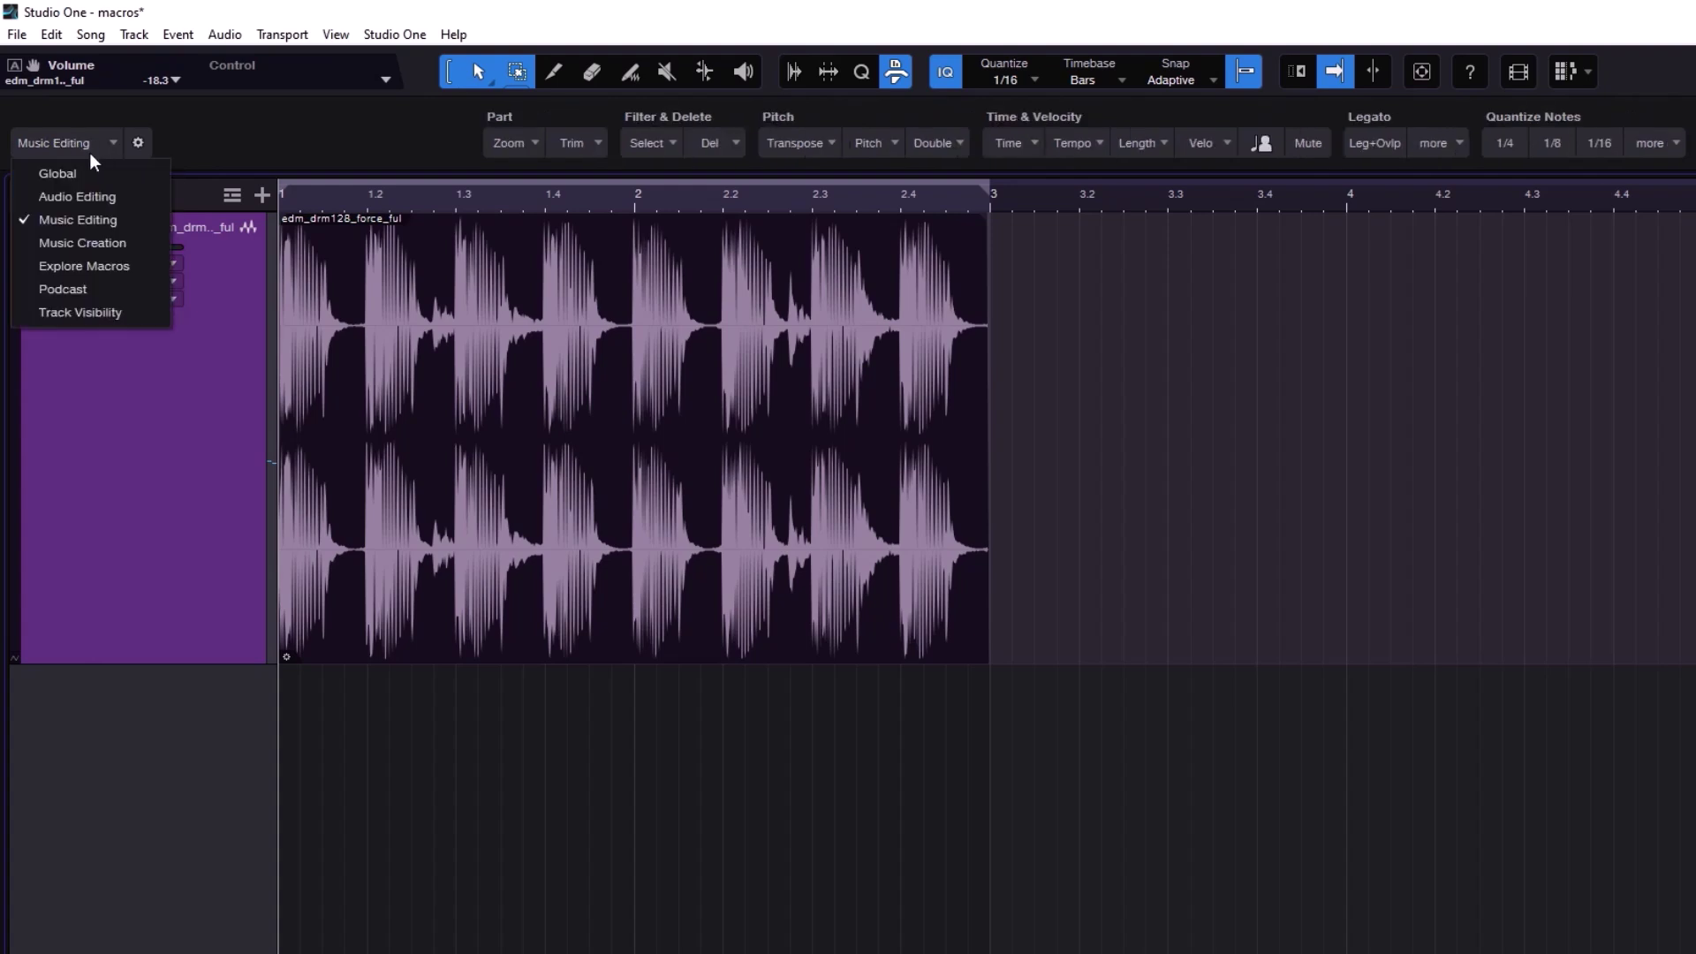
click(77, 196)
click(94, 149)
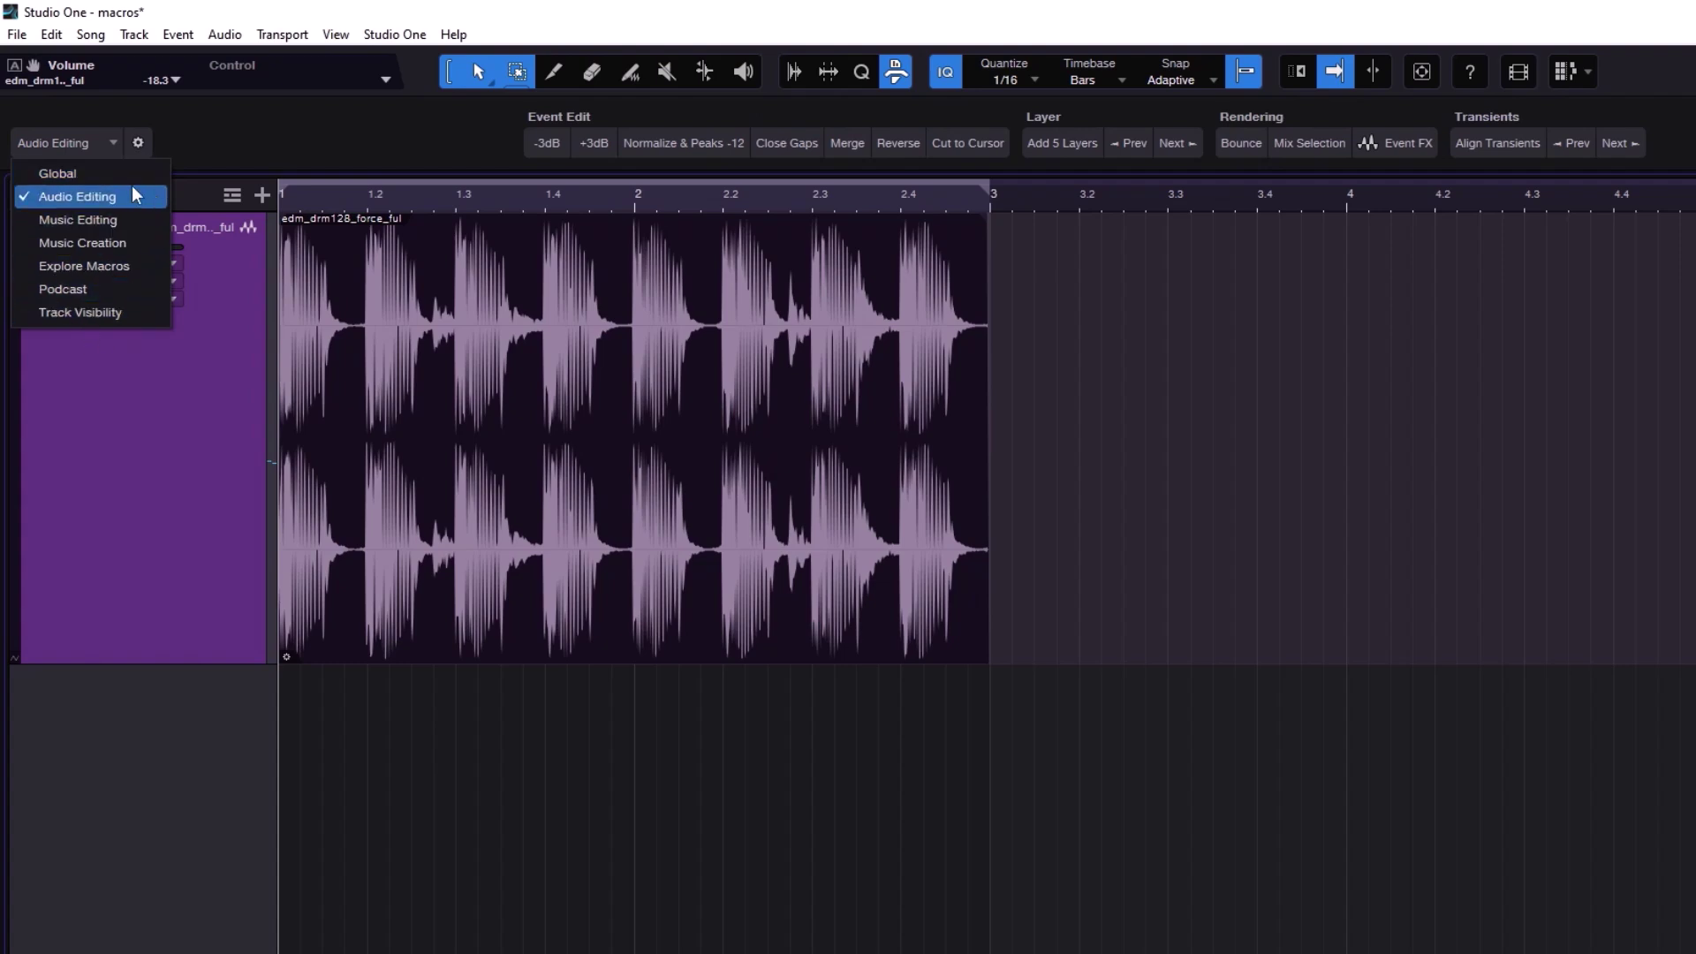
click(70, 176)
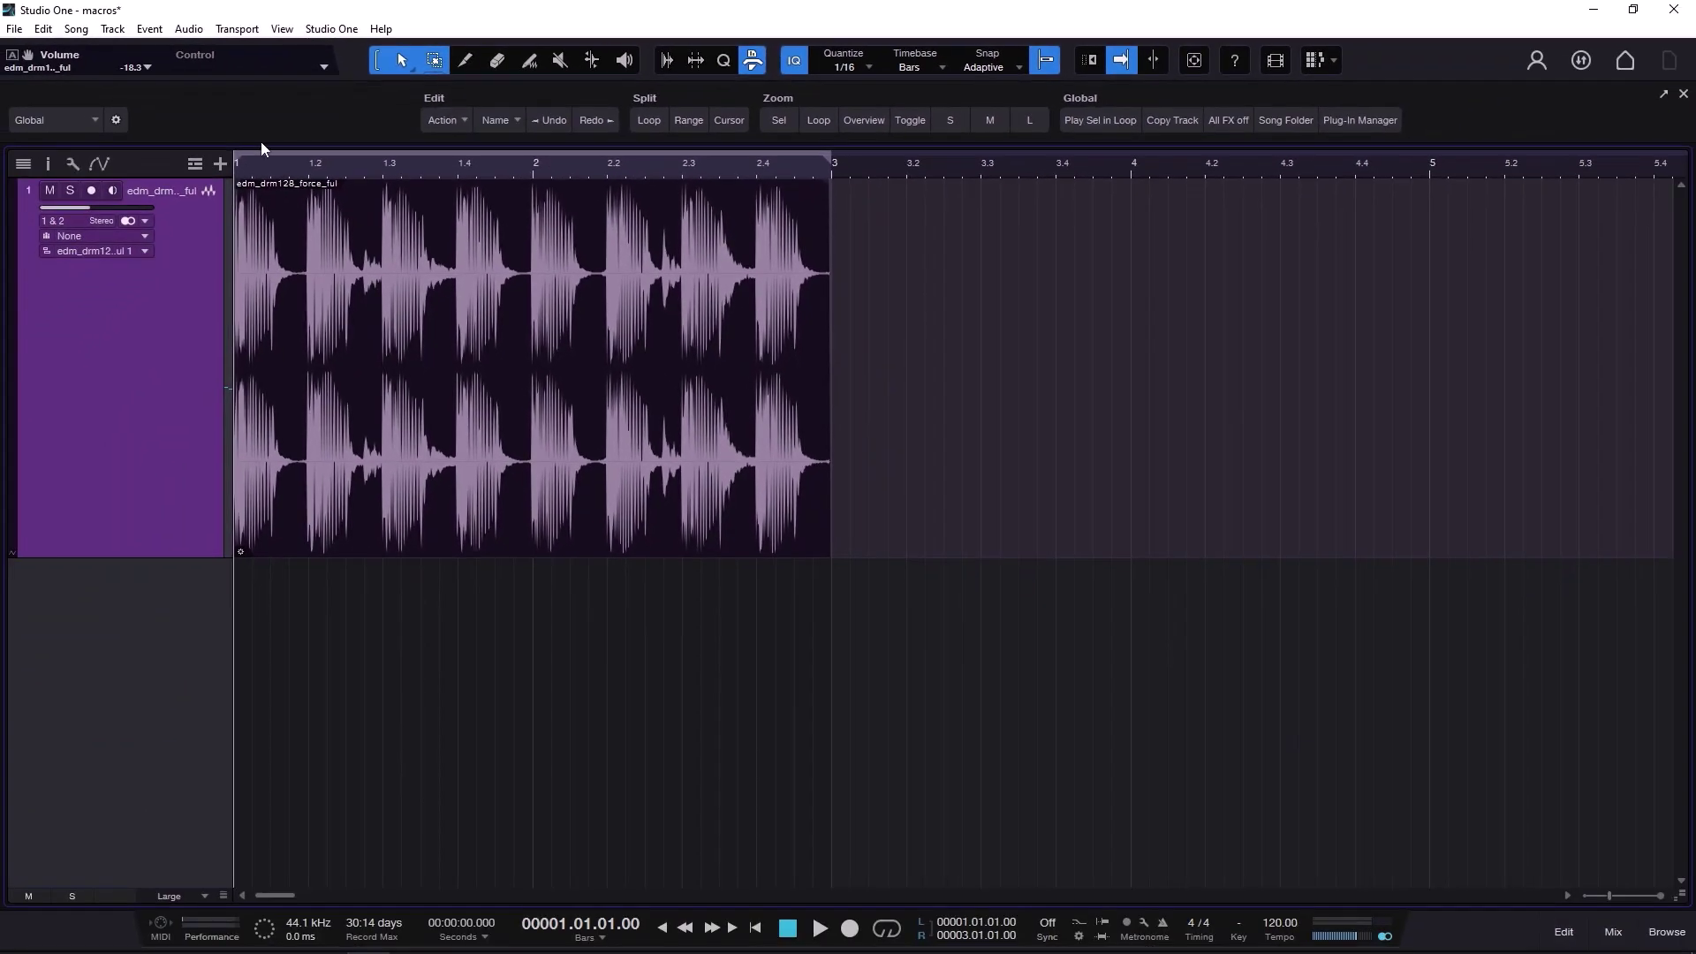
- Toggle the arrangement zoom, reduce the drum track's height and zoom to the selected drum event
key(z)
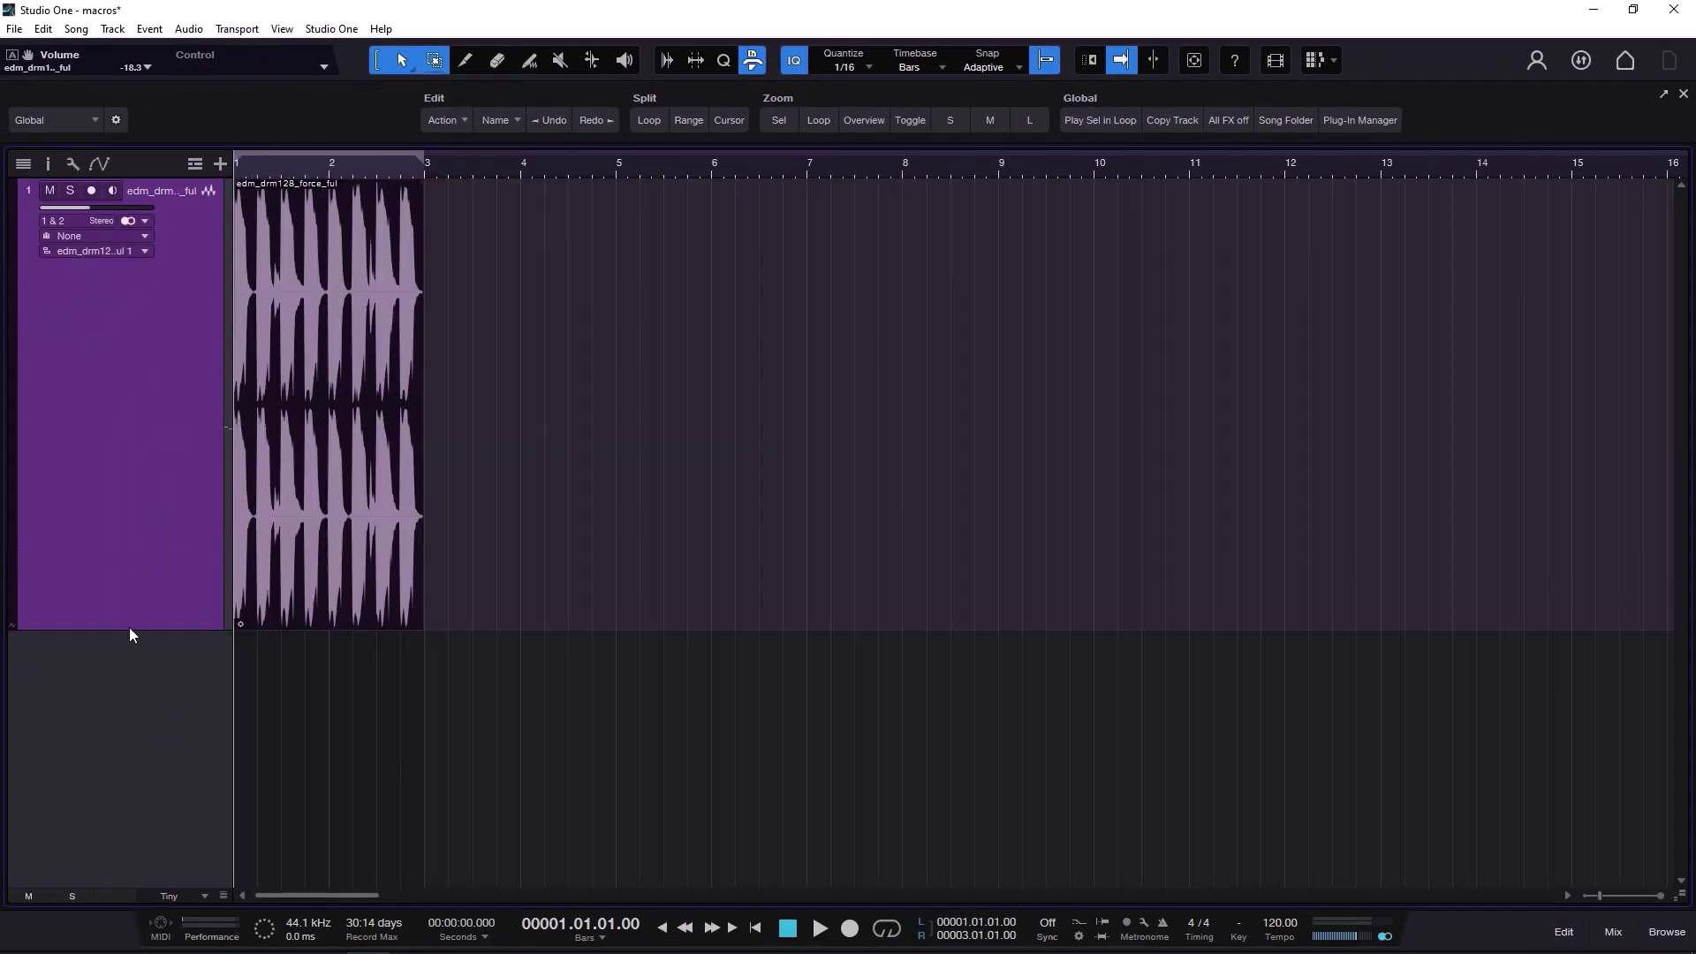
drag(134, 623, 157, 290)
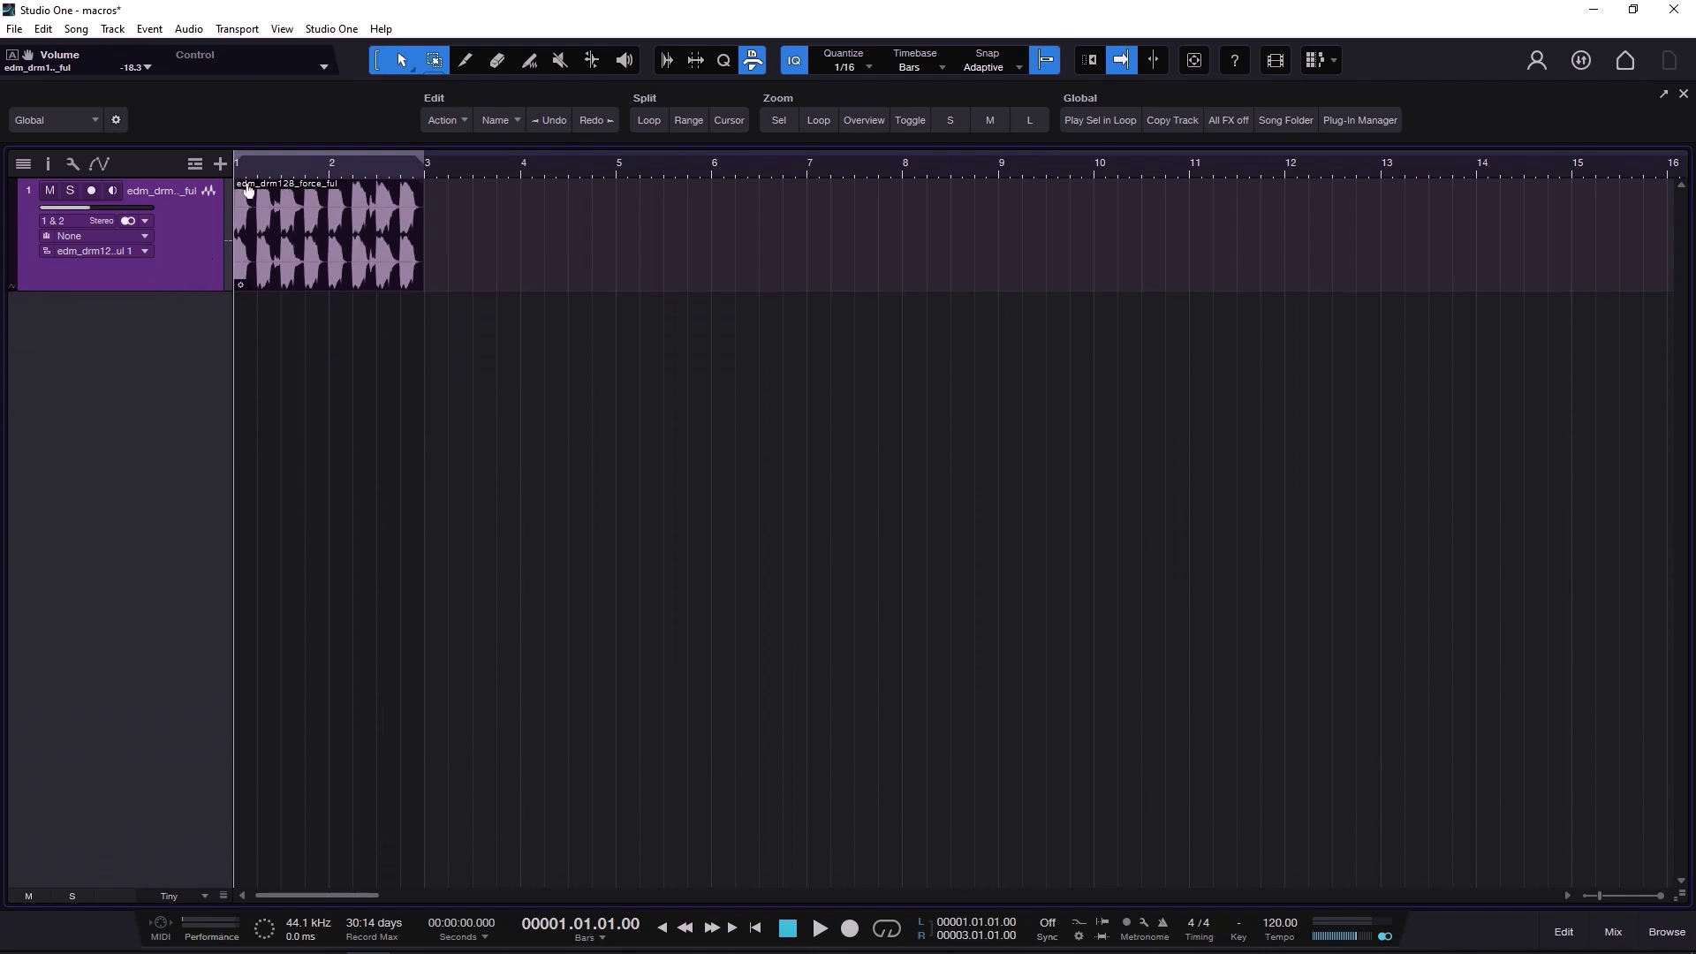
key(e)
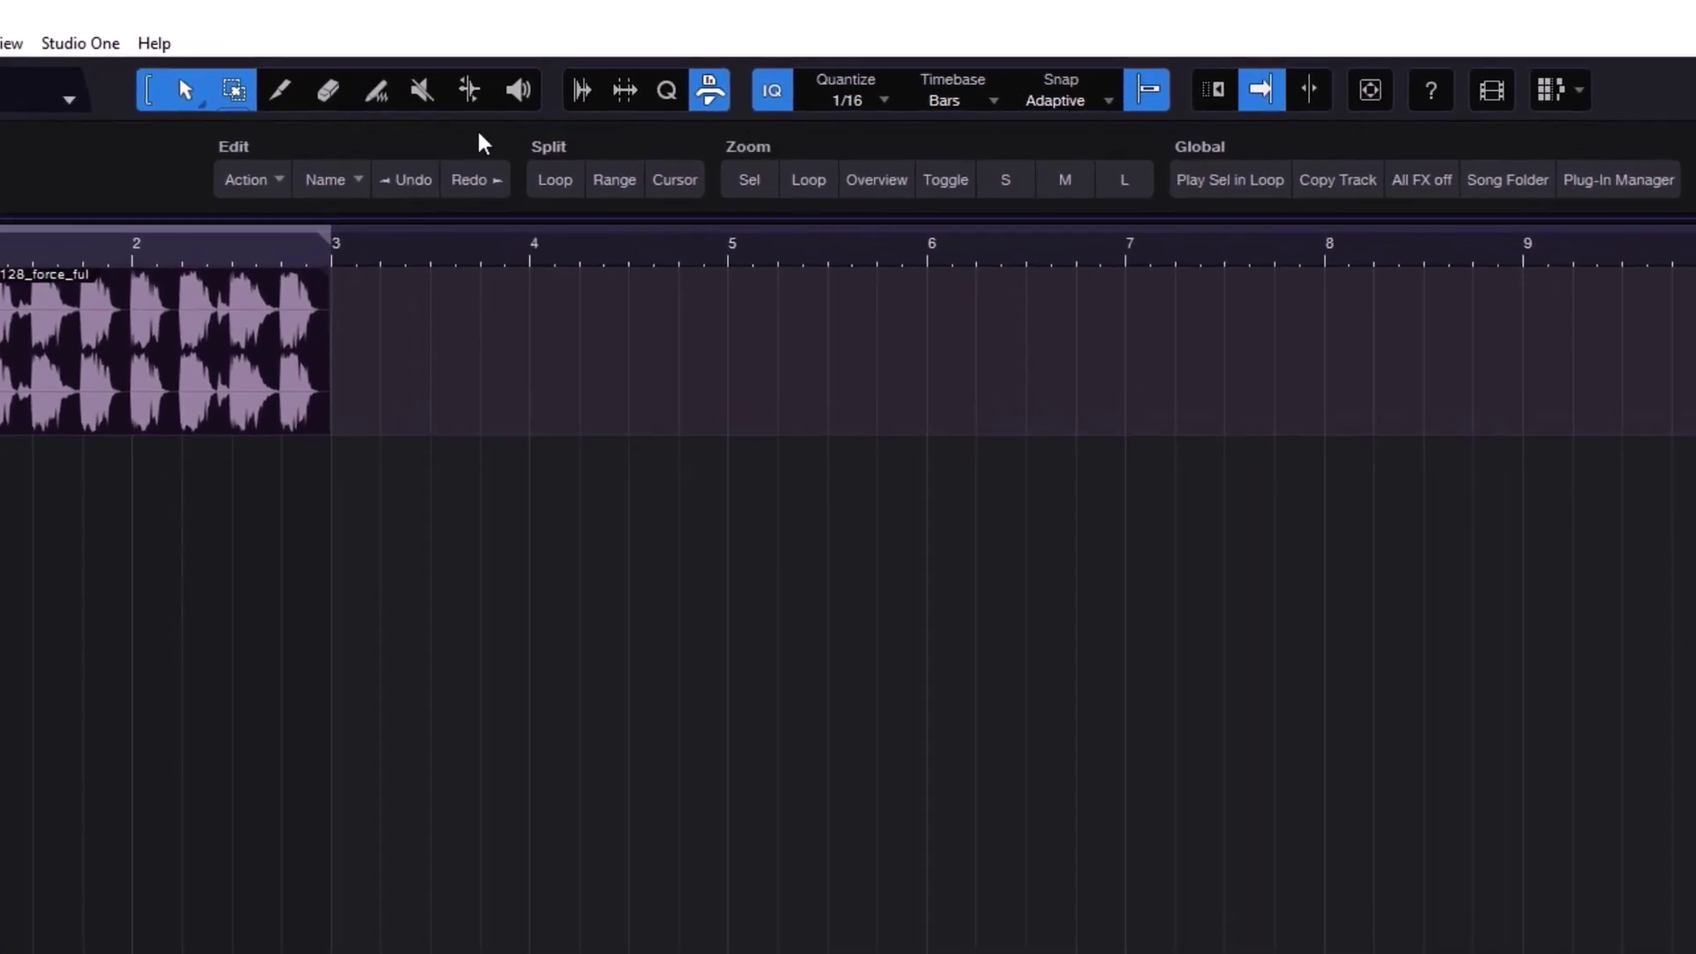
click(749, 172)
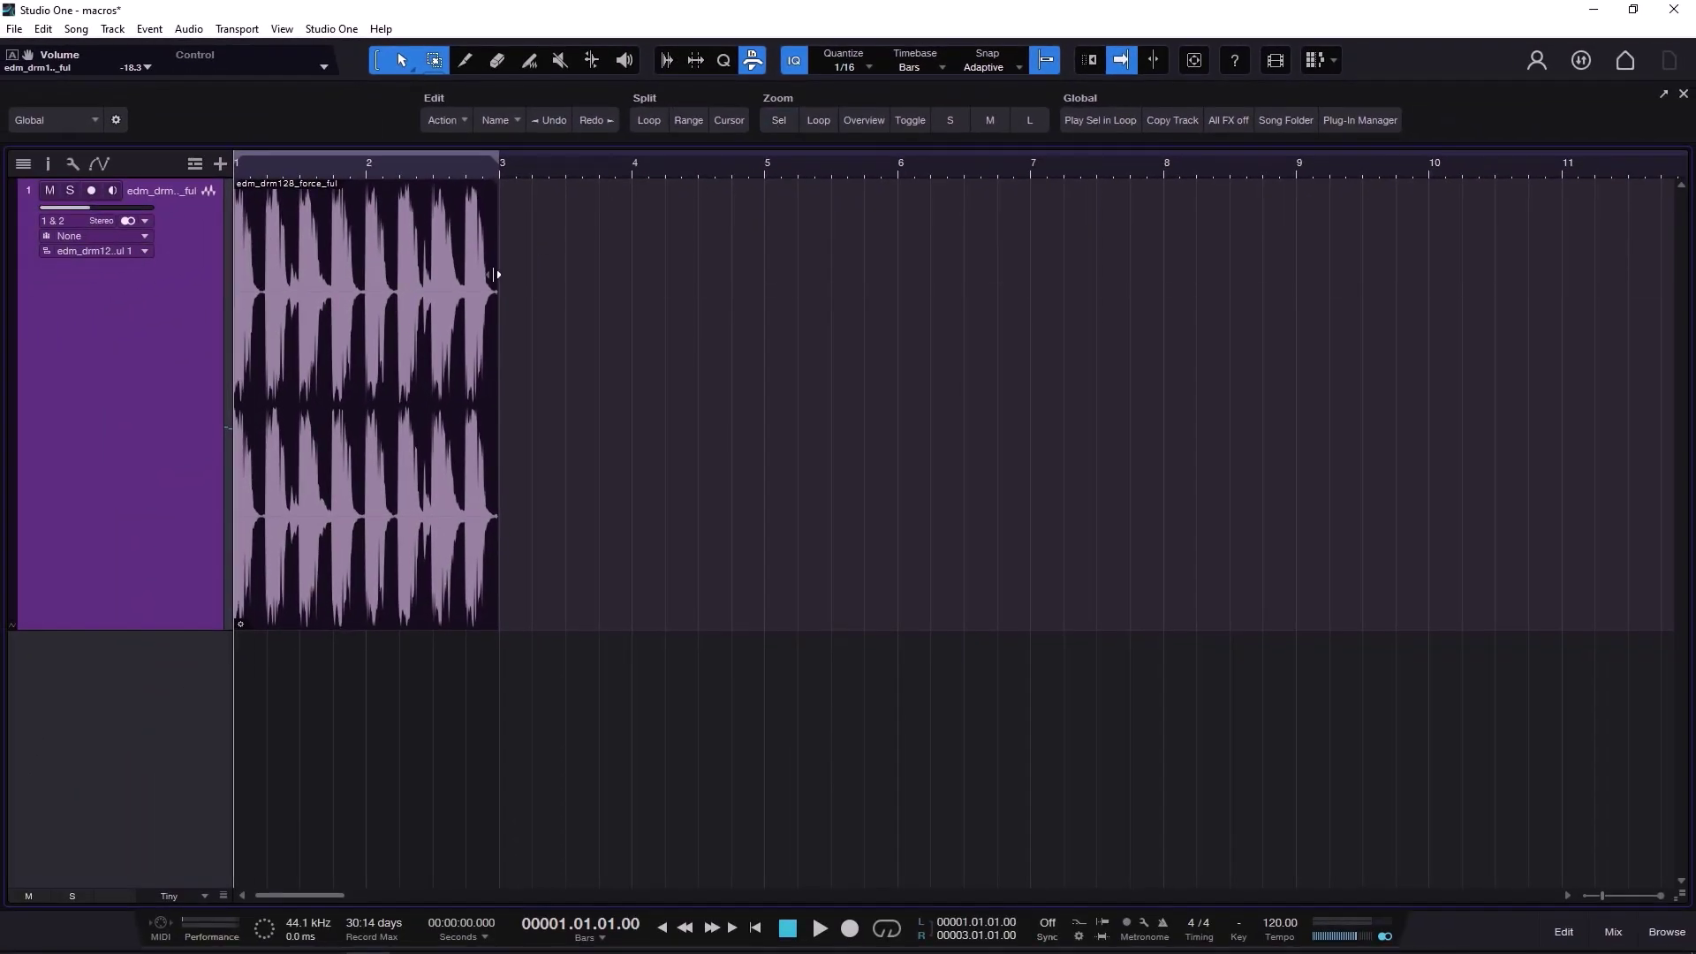
- Zoom the arrangement to the loop range and try the S, M and L zoom macros, ending on L
click(820, 121)
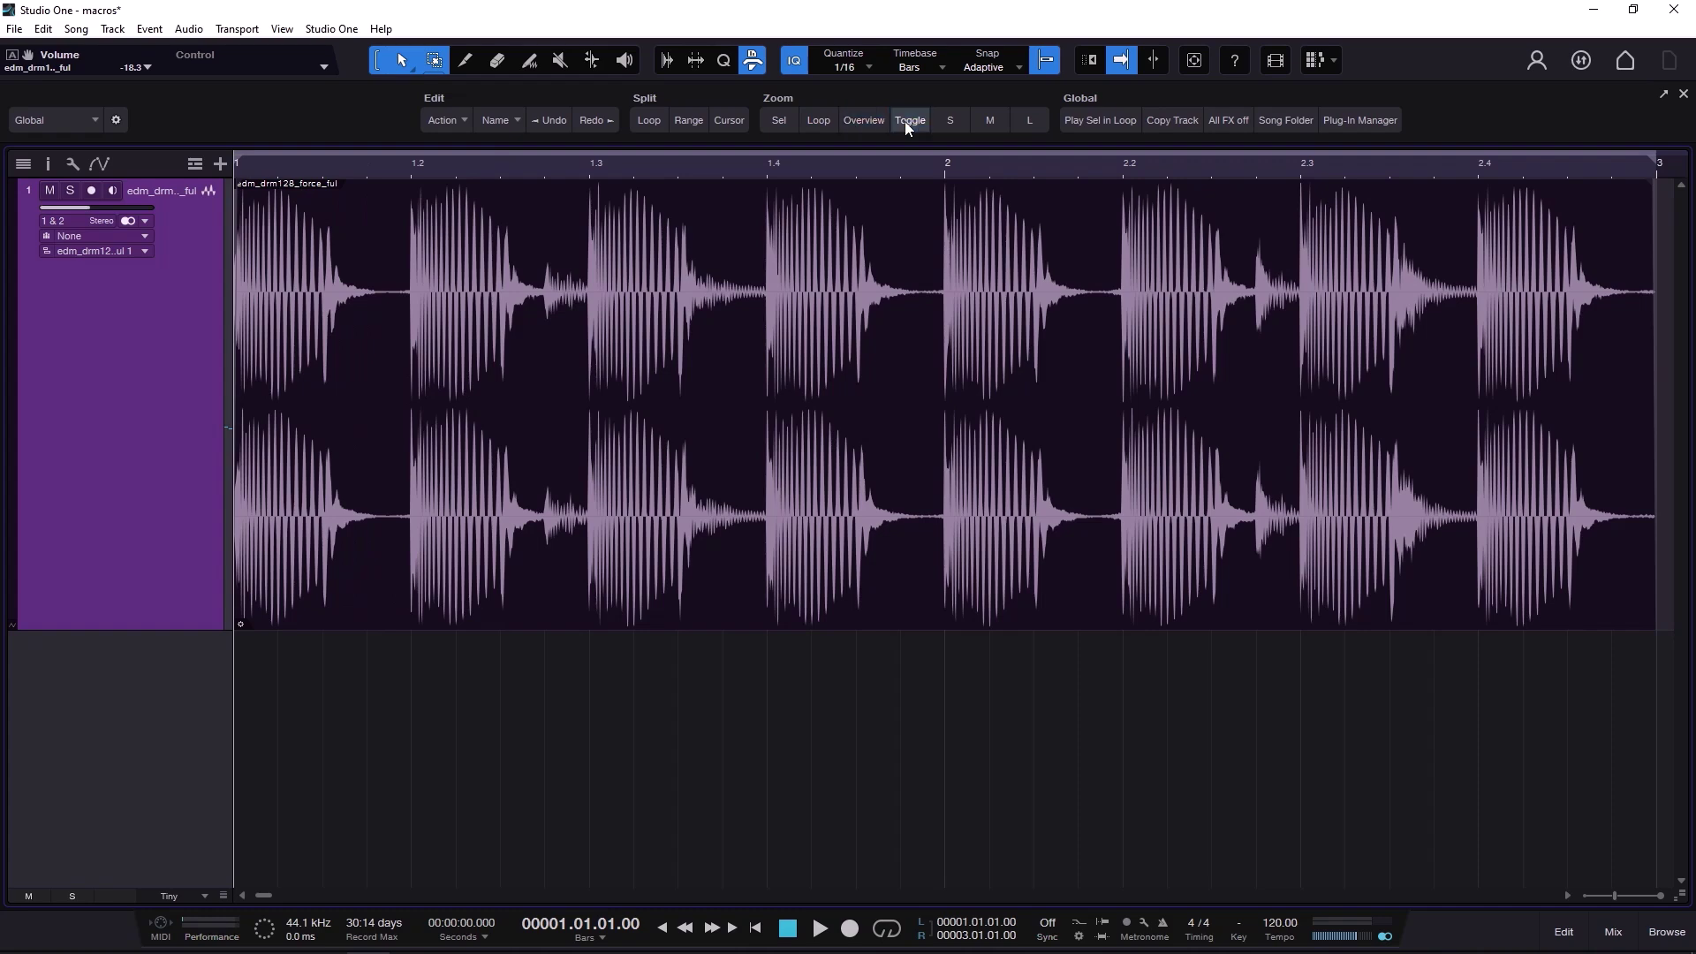
click(947, 120)
click(980, 121)
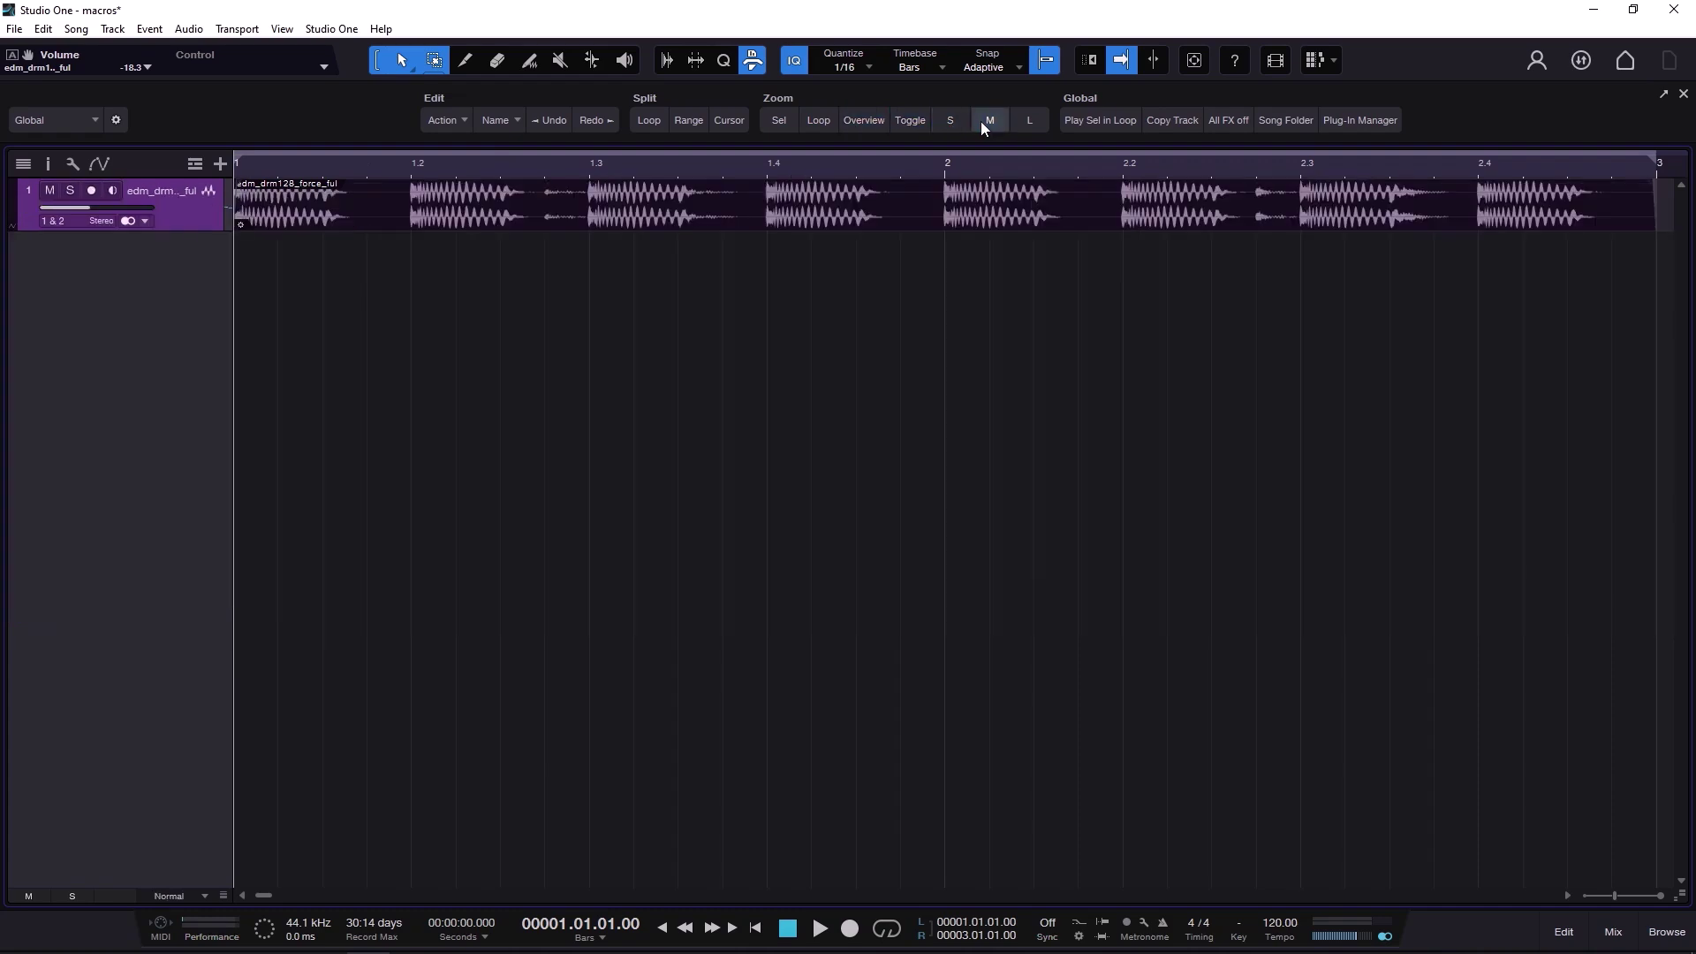
click(1034, 124)
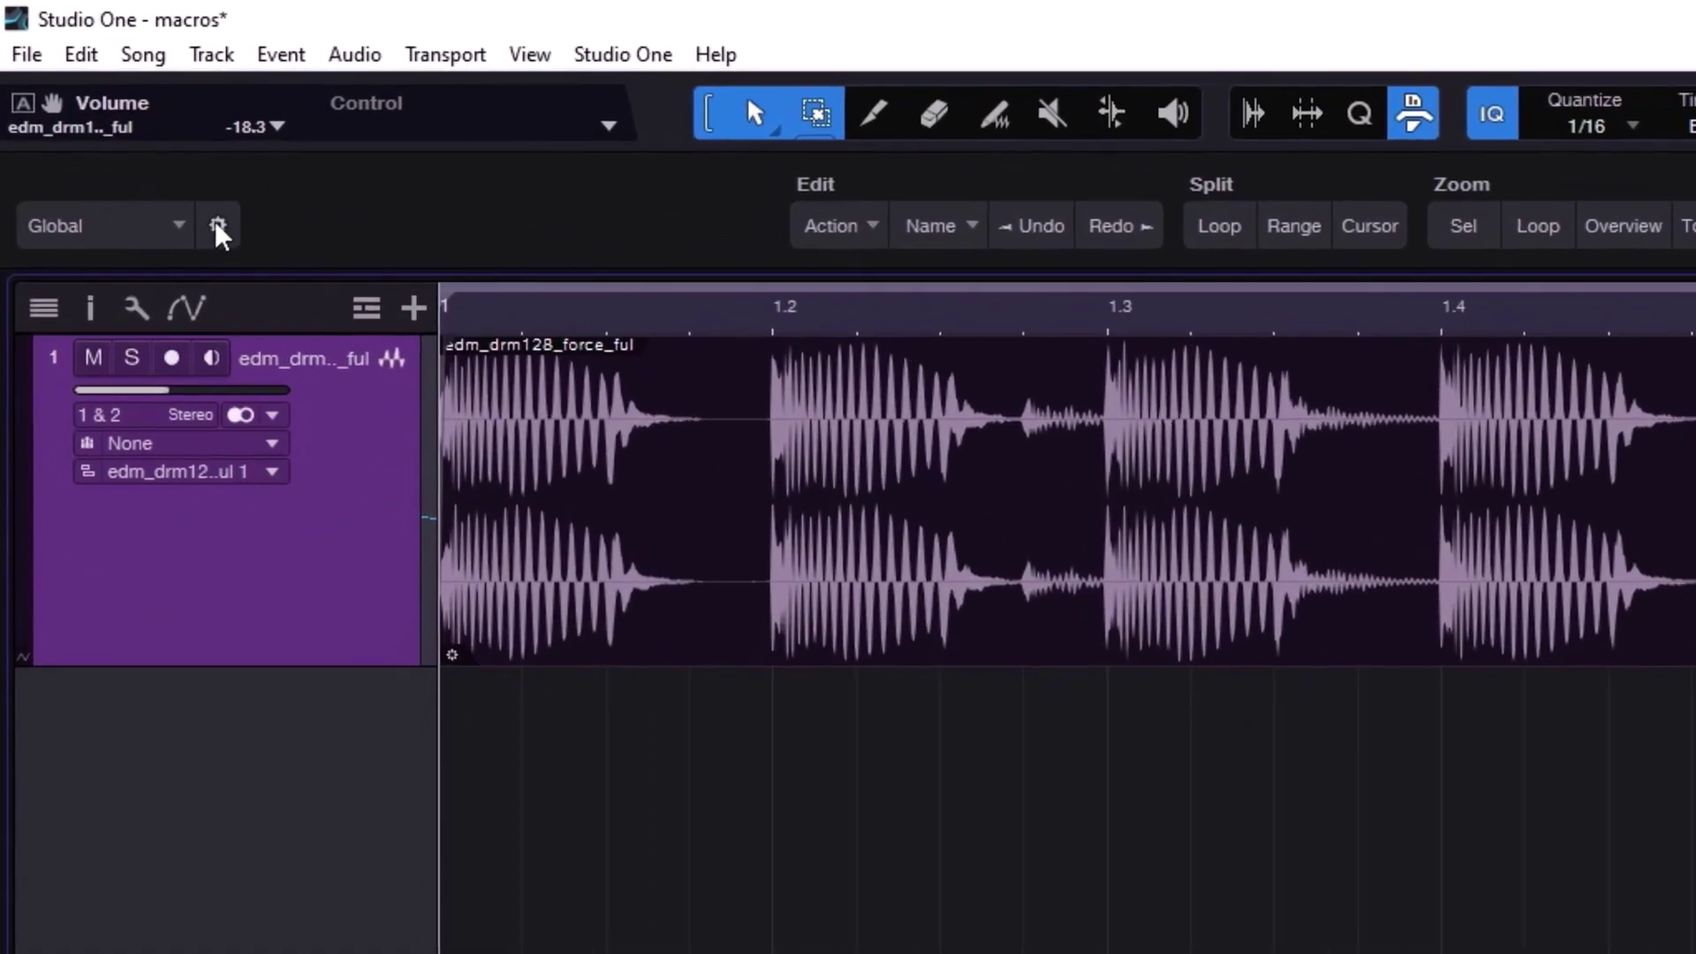
- Add a new page to the macro toolbar and select it in the page list
click(115, 120)
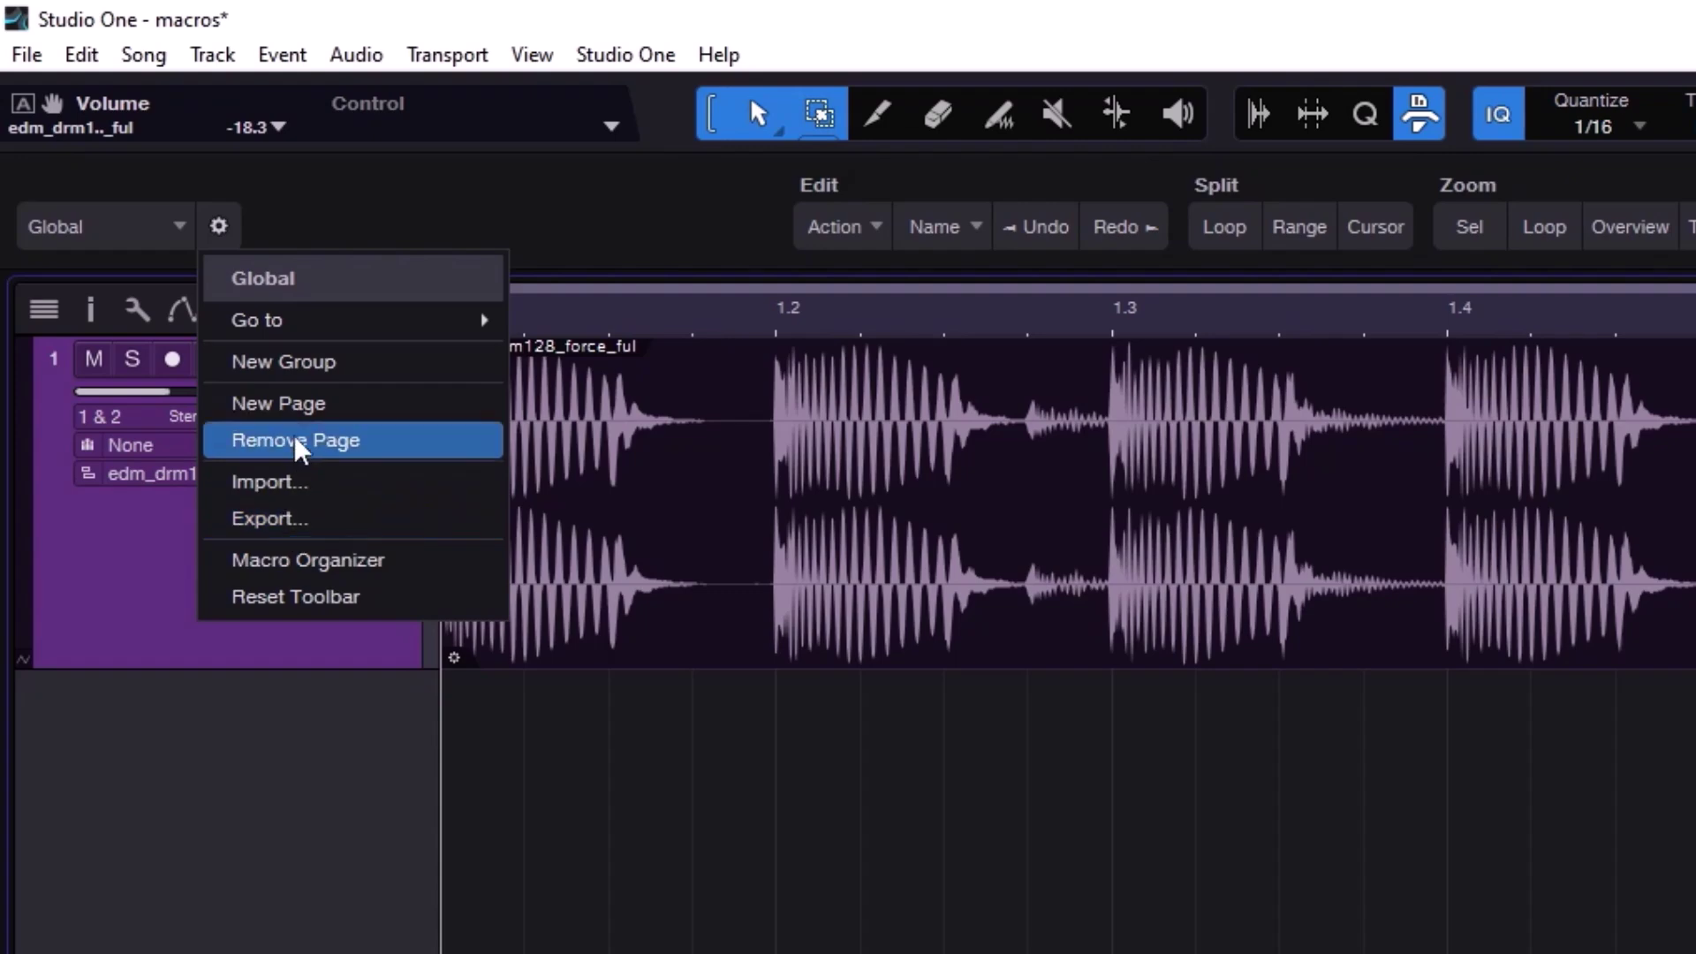
click(283, 404)
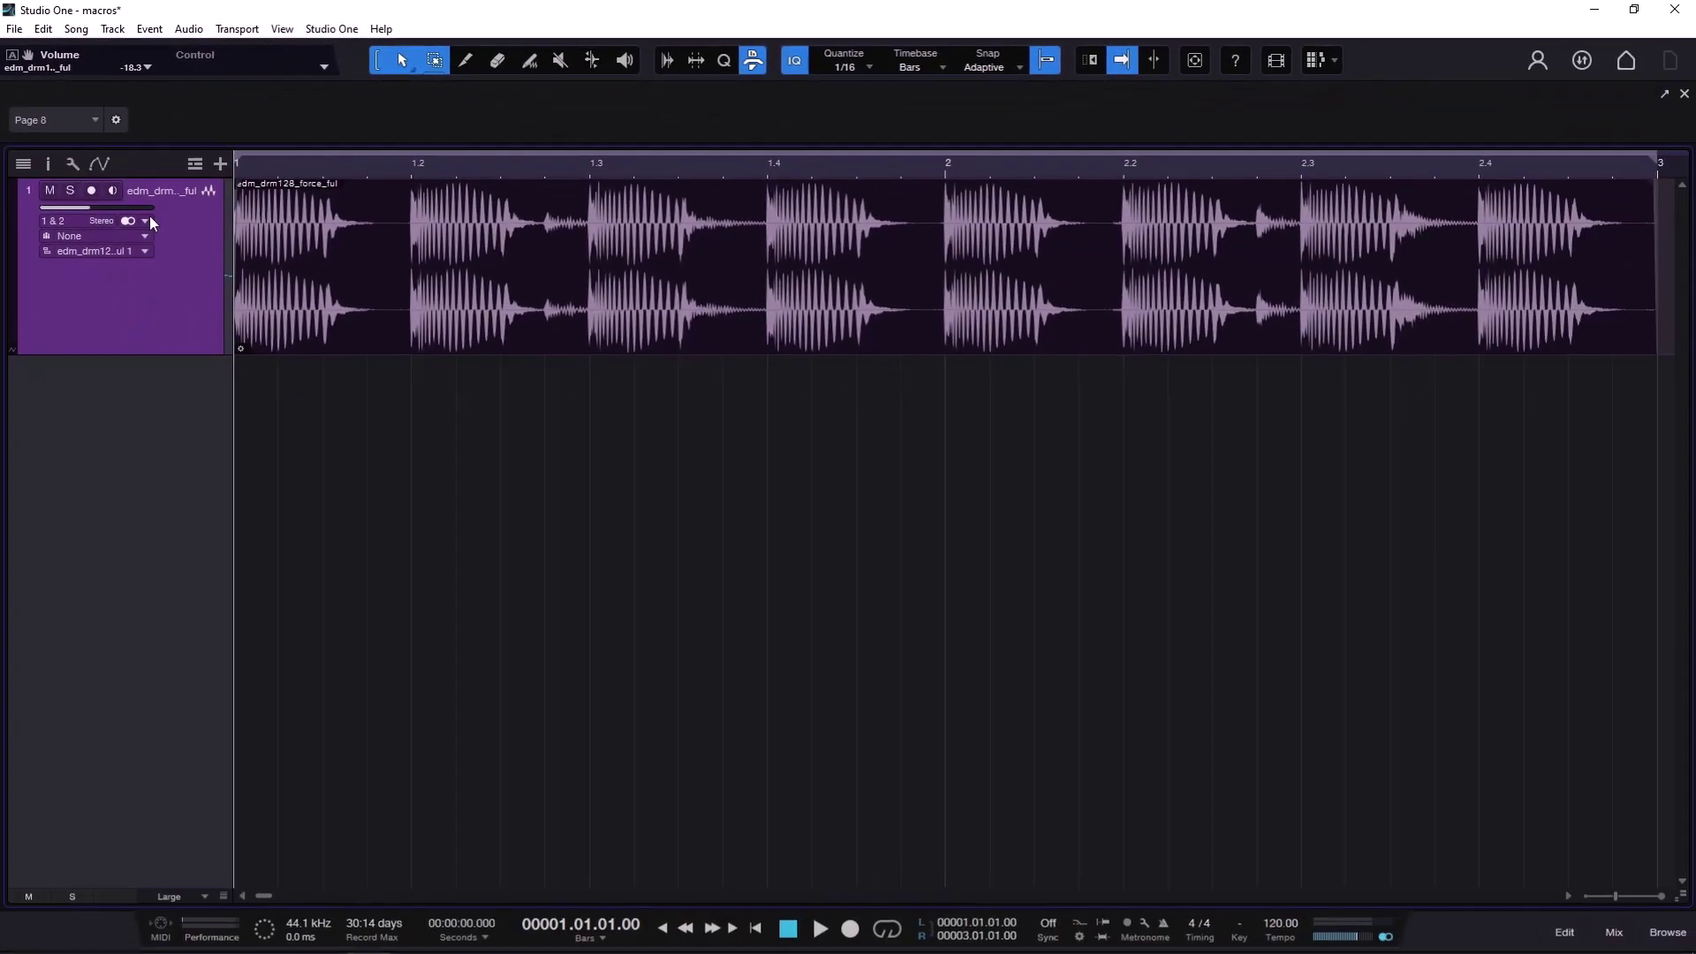
click(95, 122)
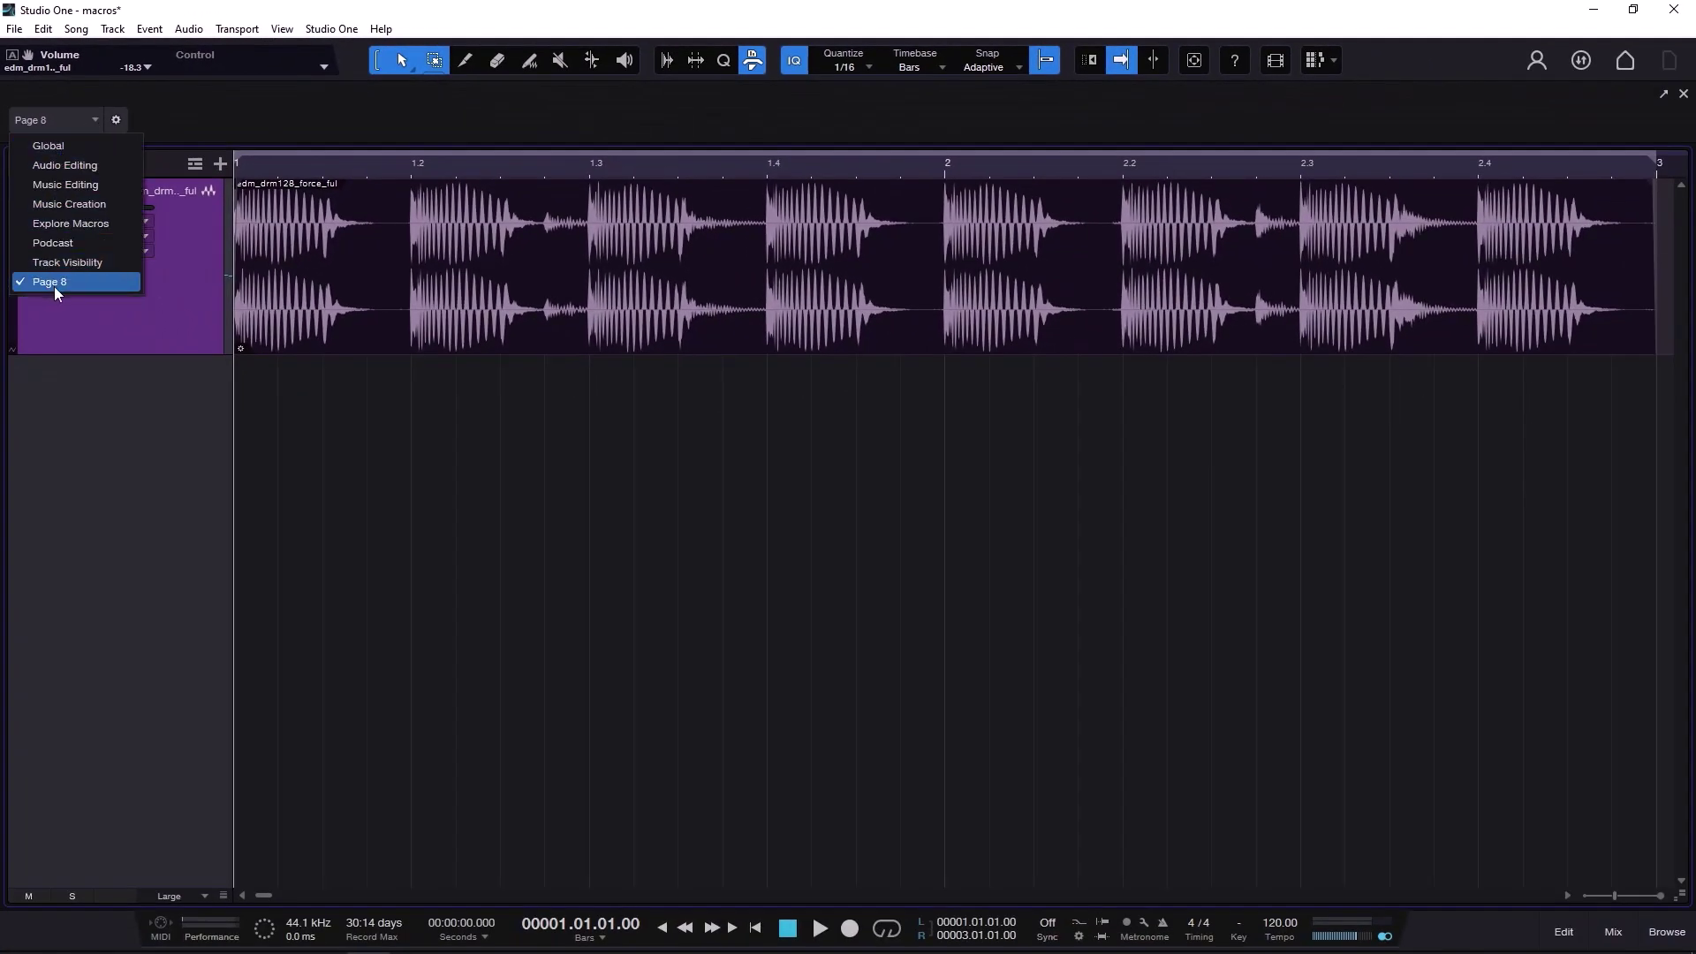
click(54, 283)
- Rename the new macro page as XNB and check its entry in the page list
click(115, 120)
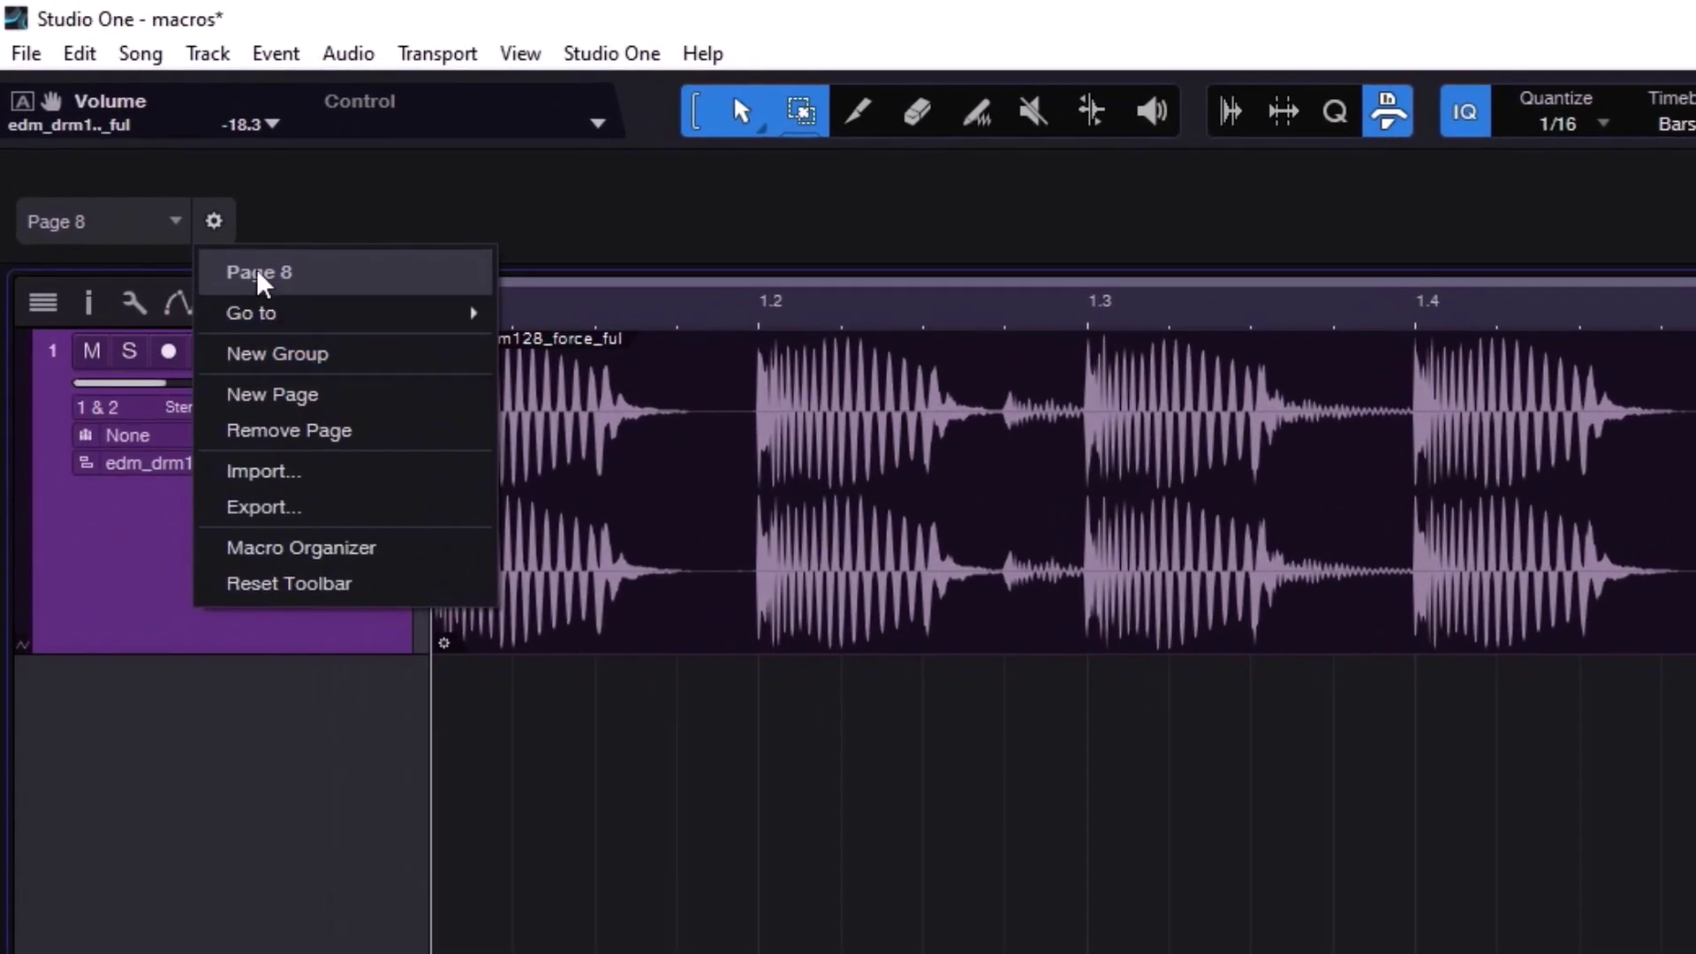
click(262, 273)
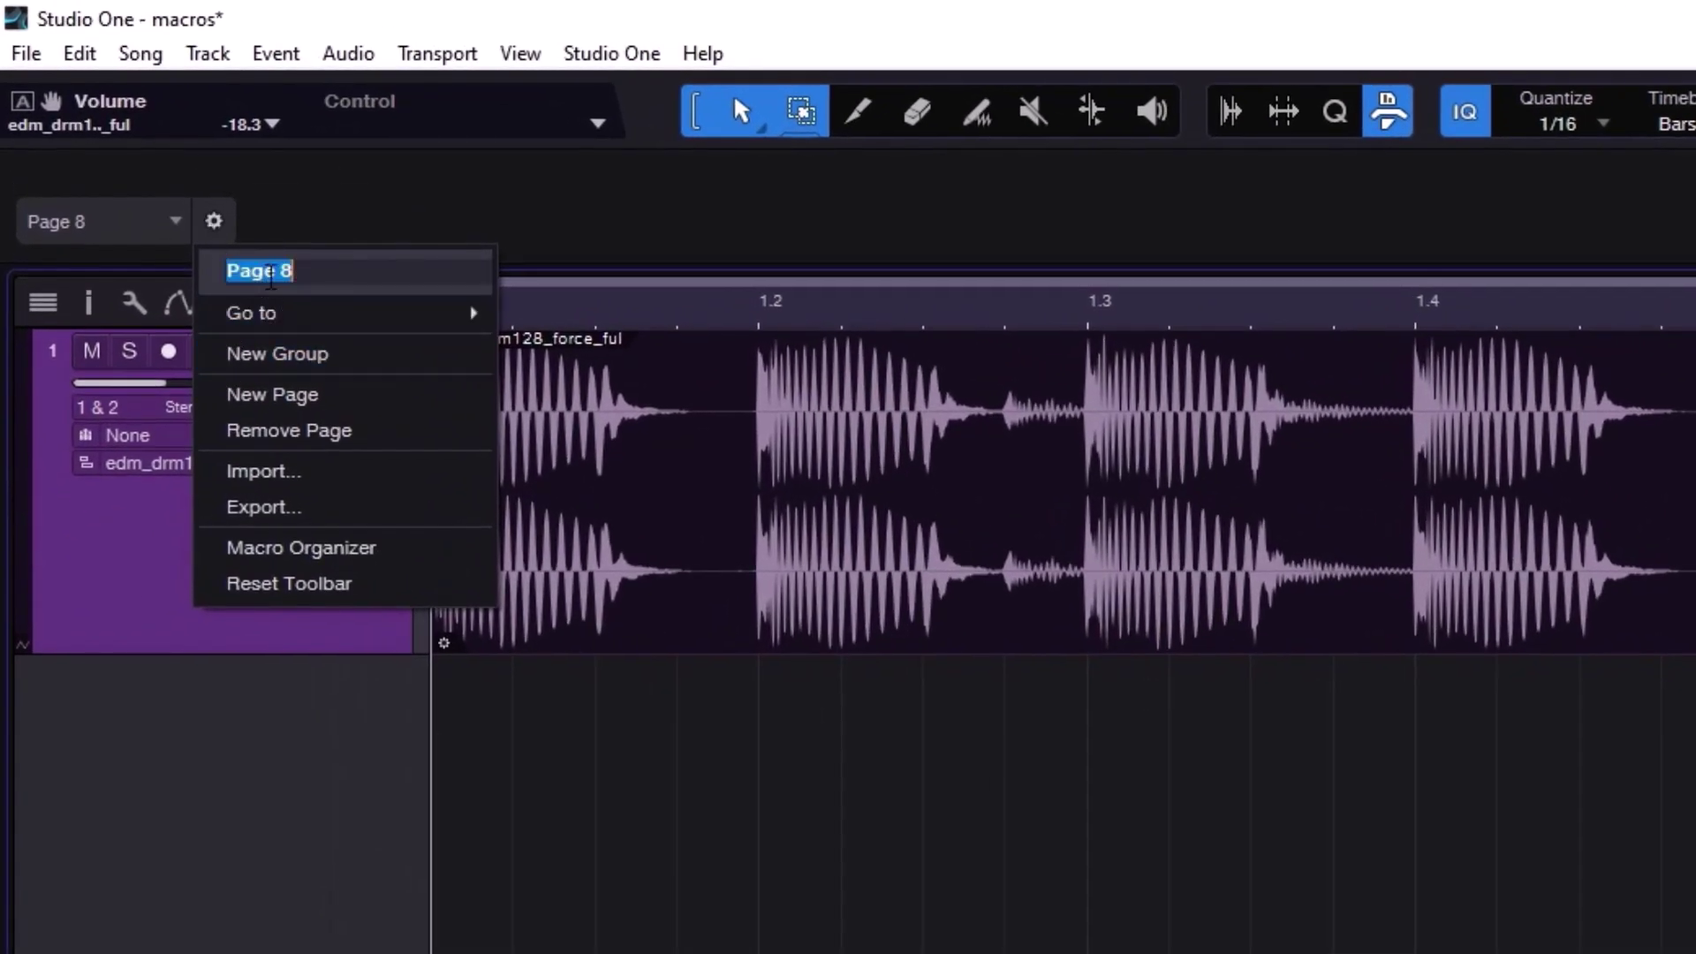
text(XNB)
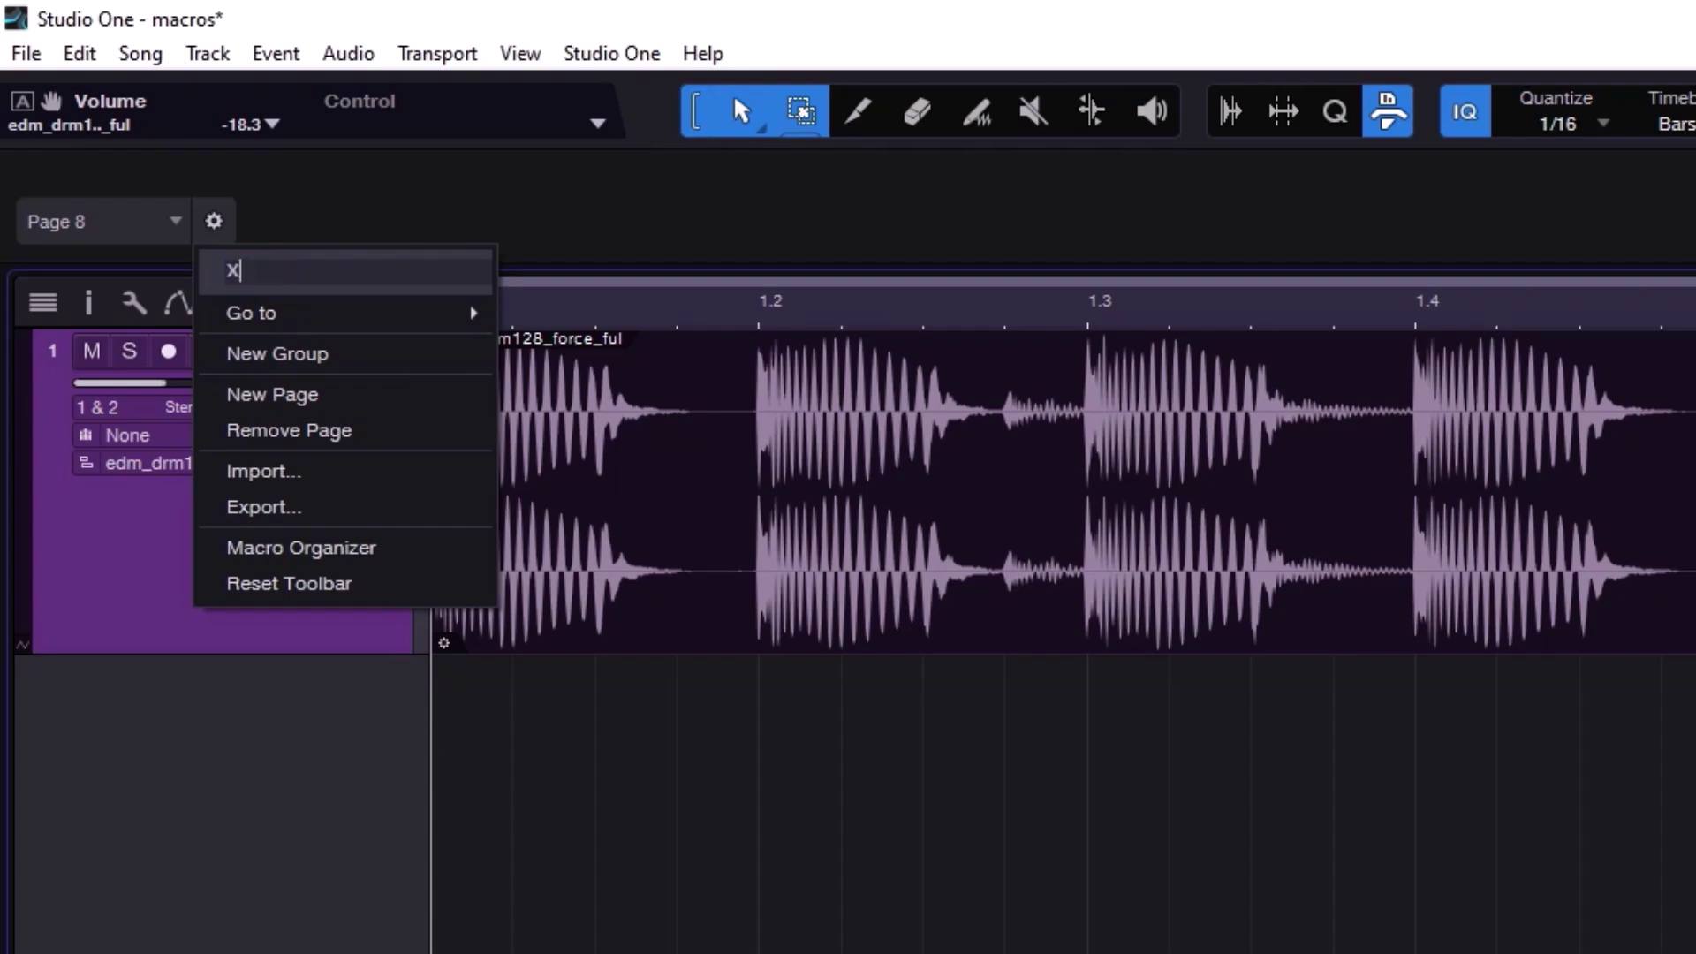
key(Return)
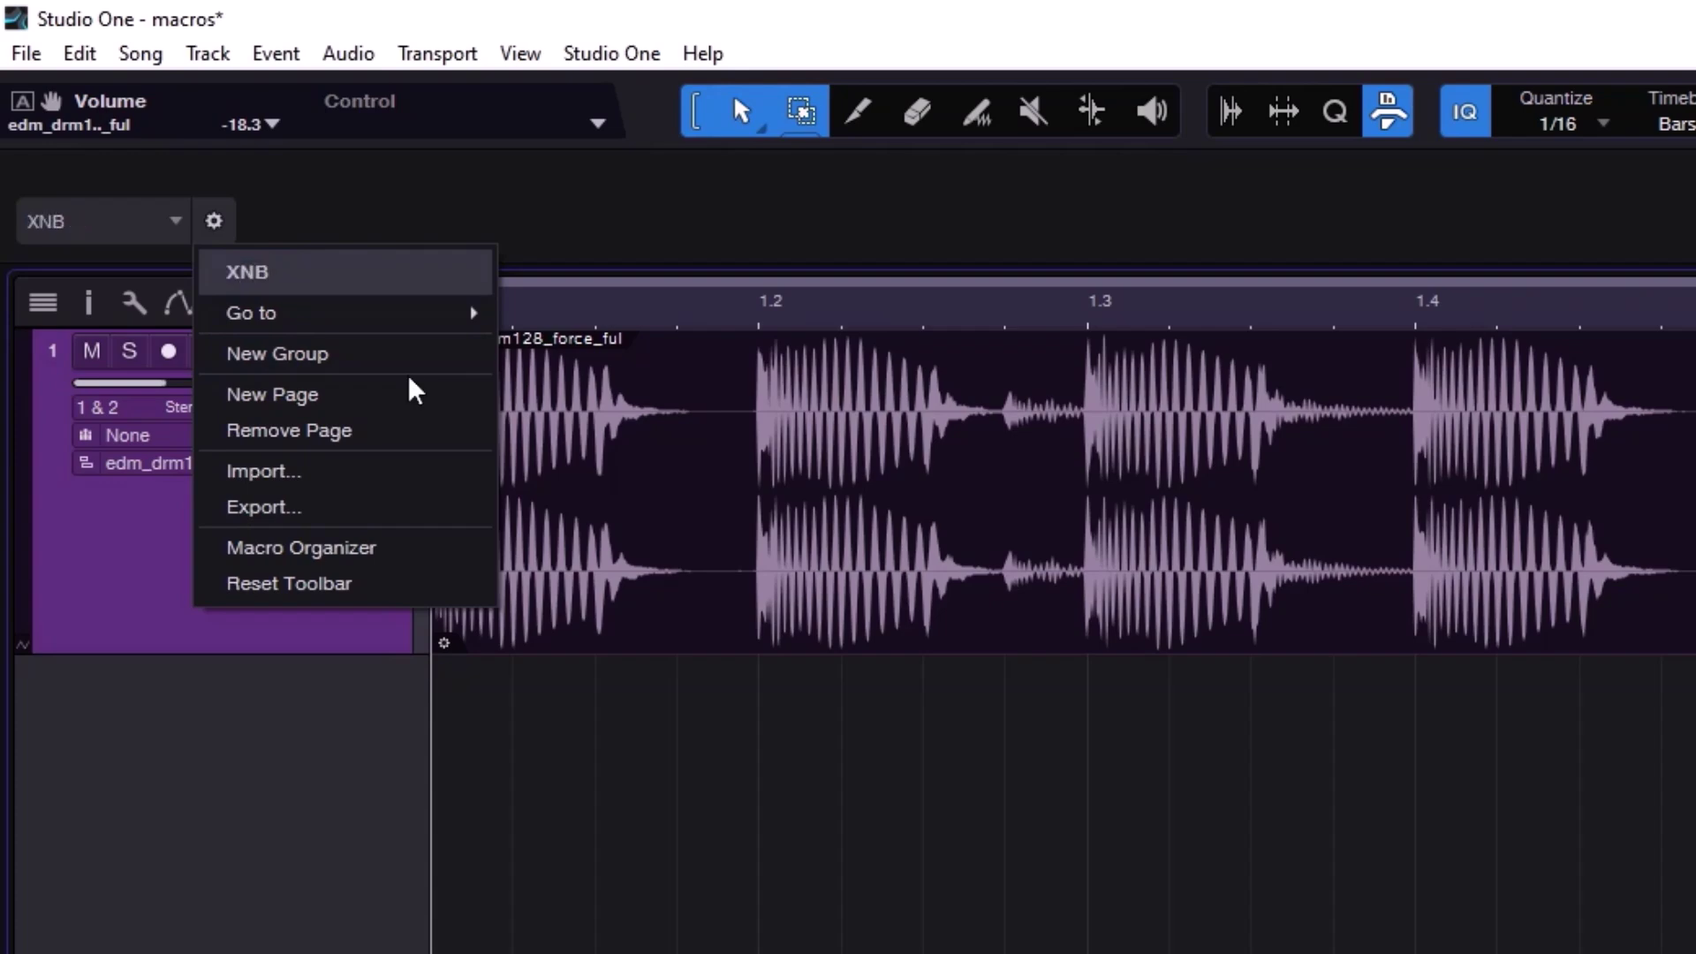
click(336, 223)
click(144, 220)
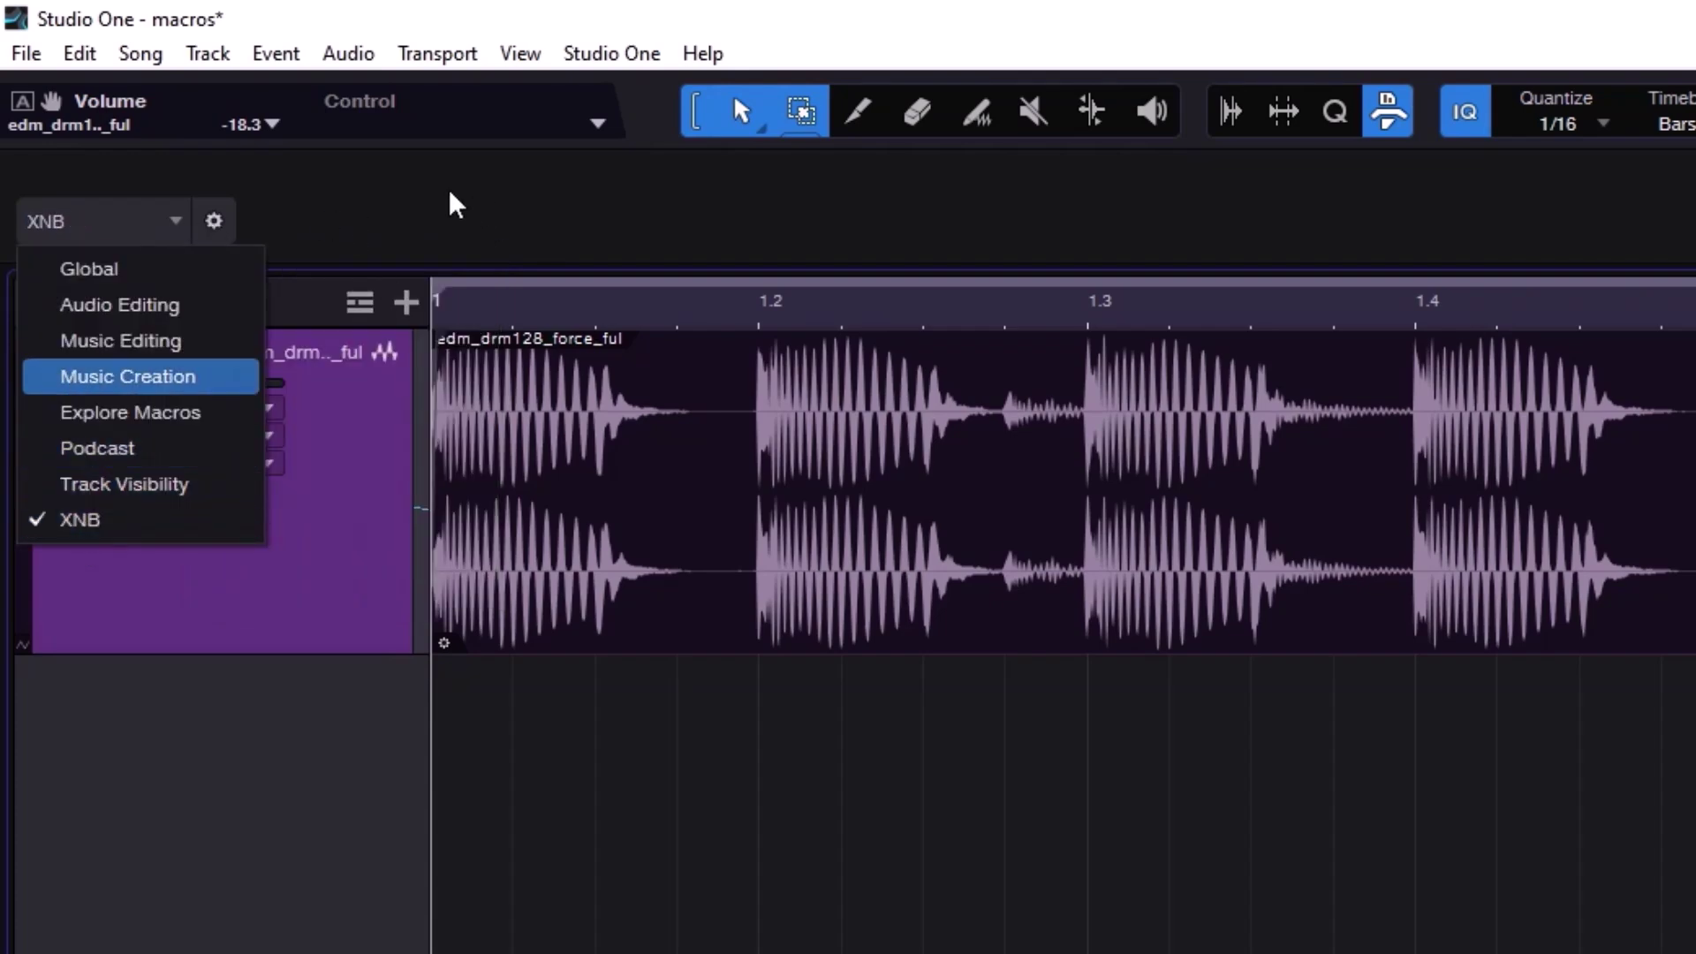
click(431, 205)
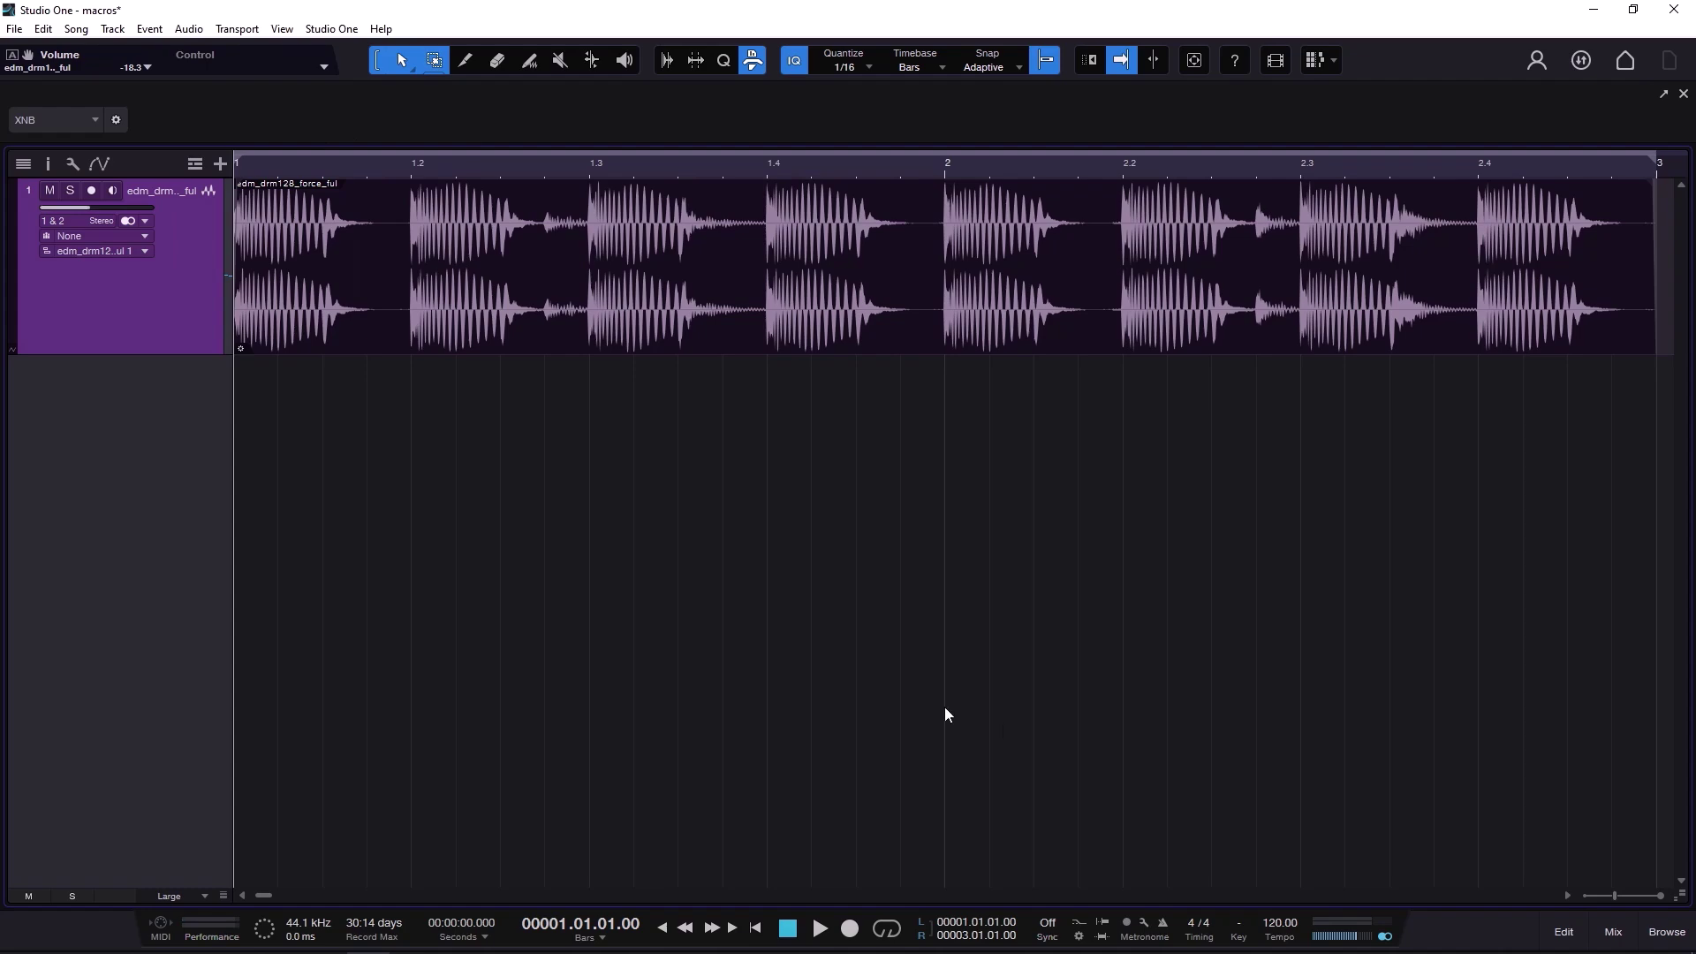
- Add a new group to the empty XNB macro page
right_click(439, 112)
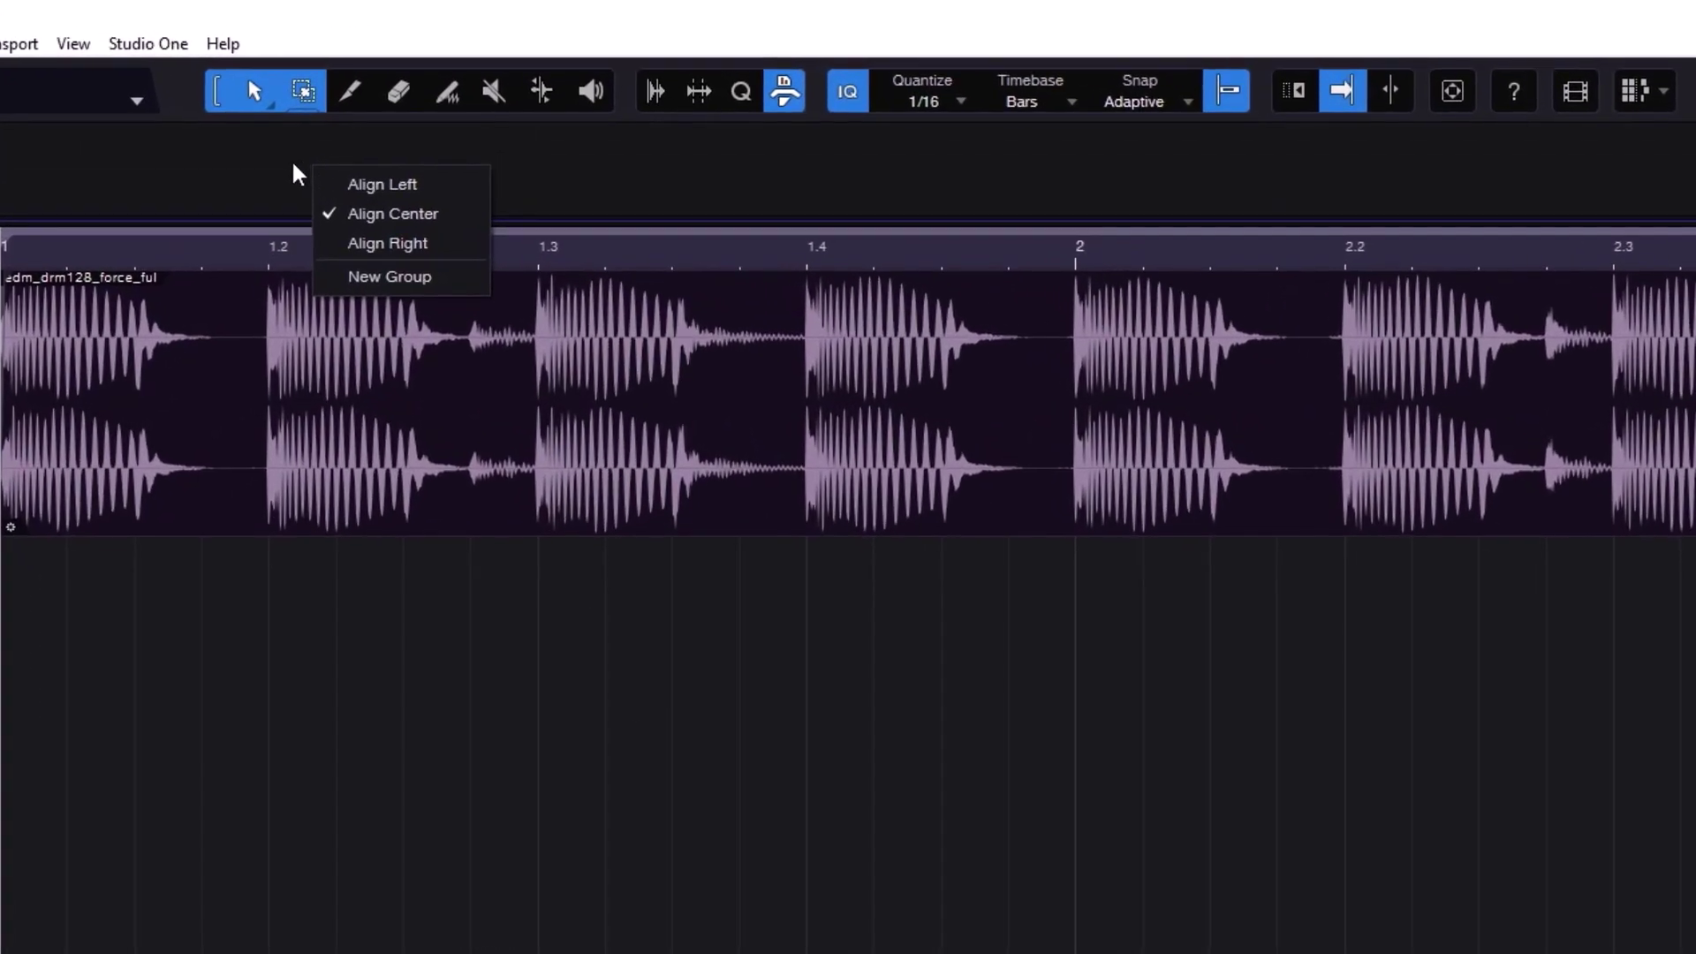
right_click(894, 175)
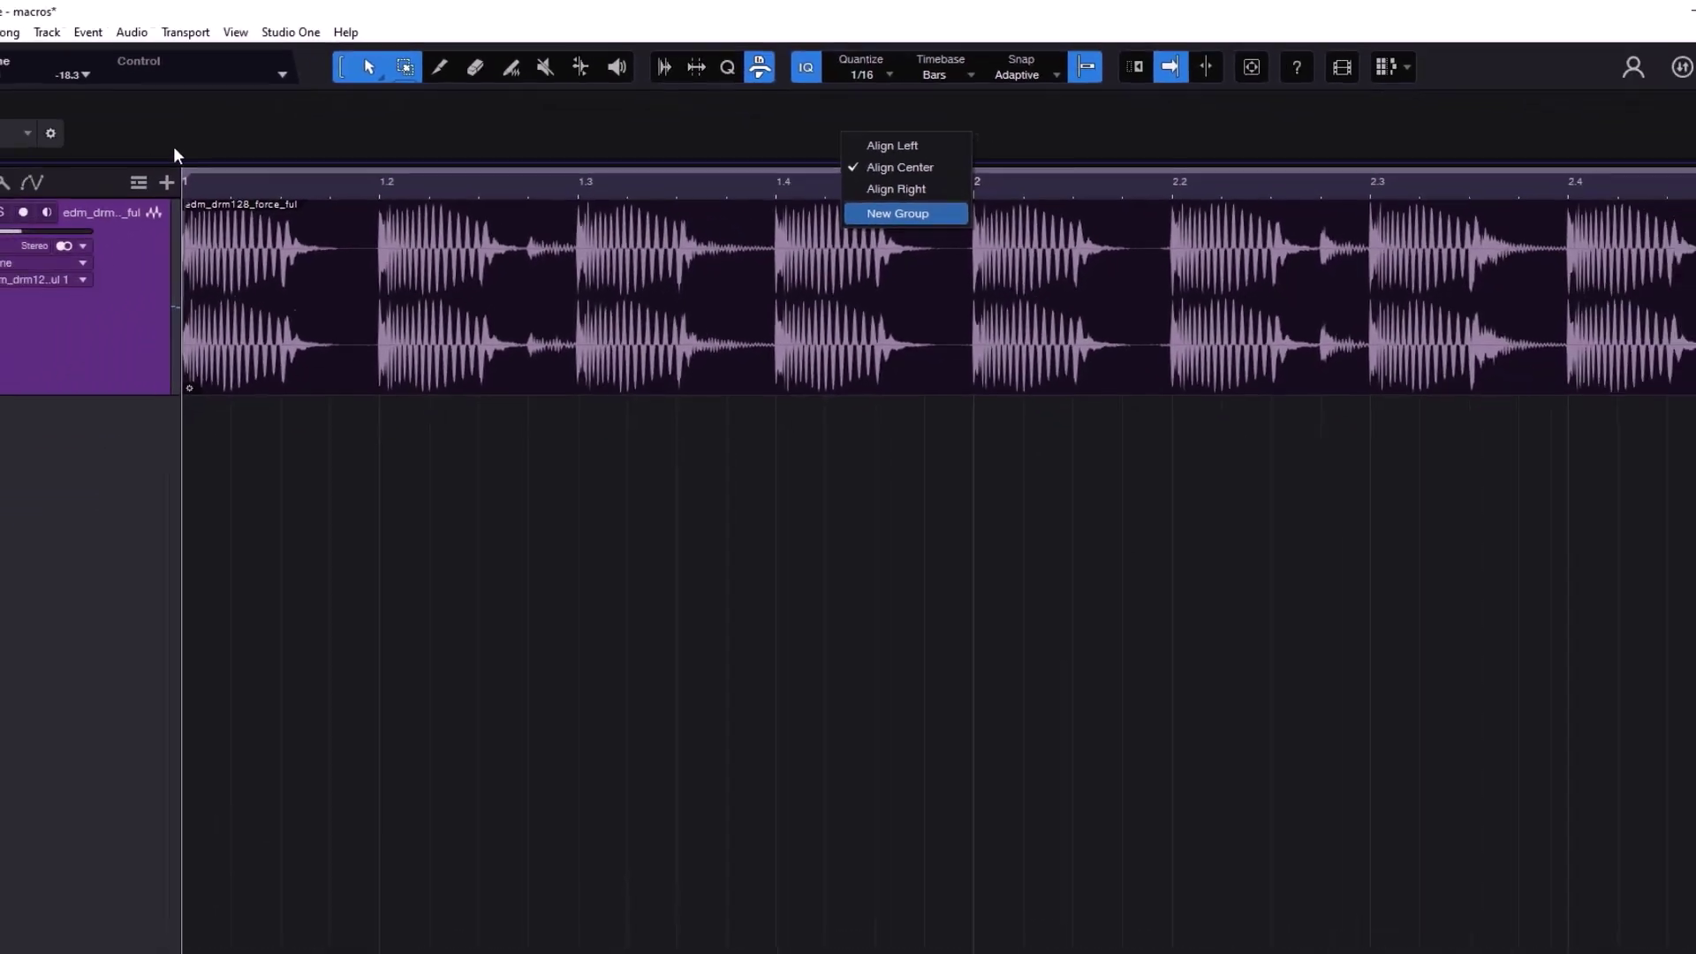
click(174, 148)
click(174, 148)
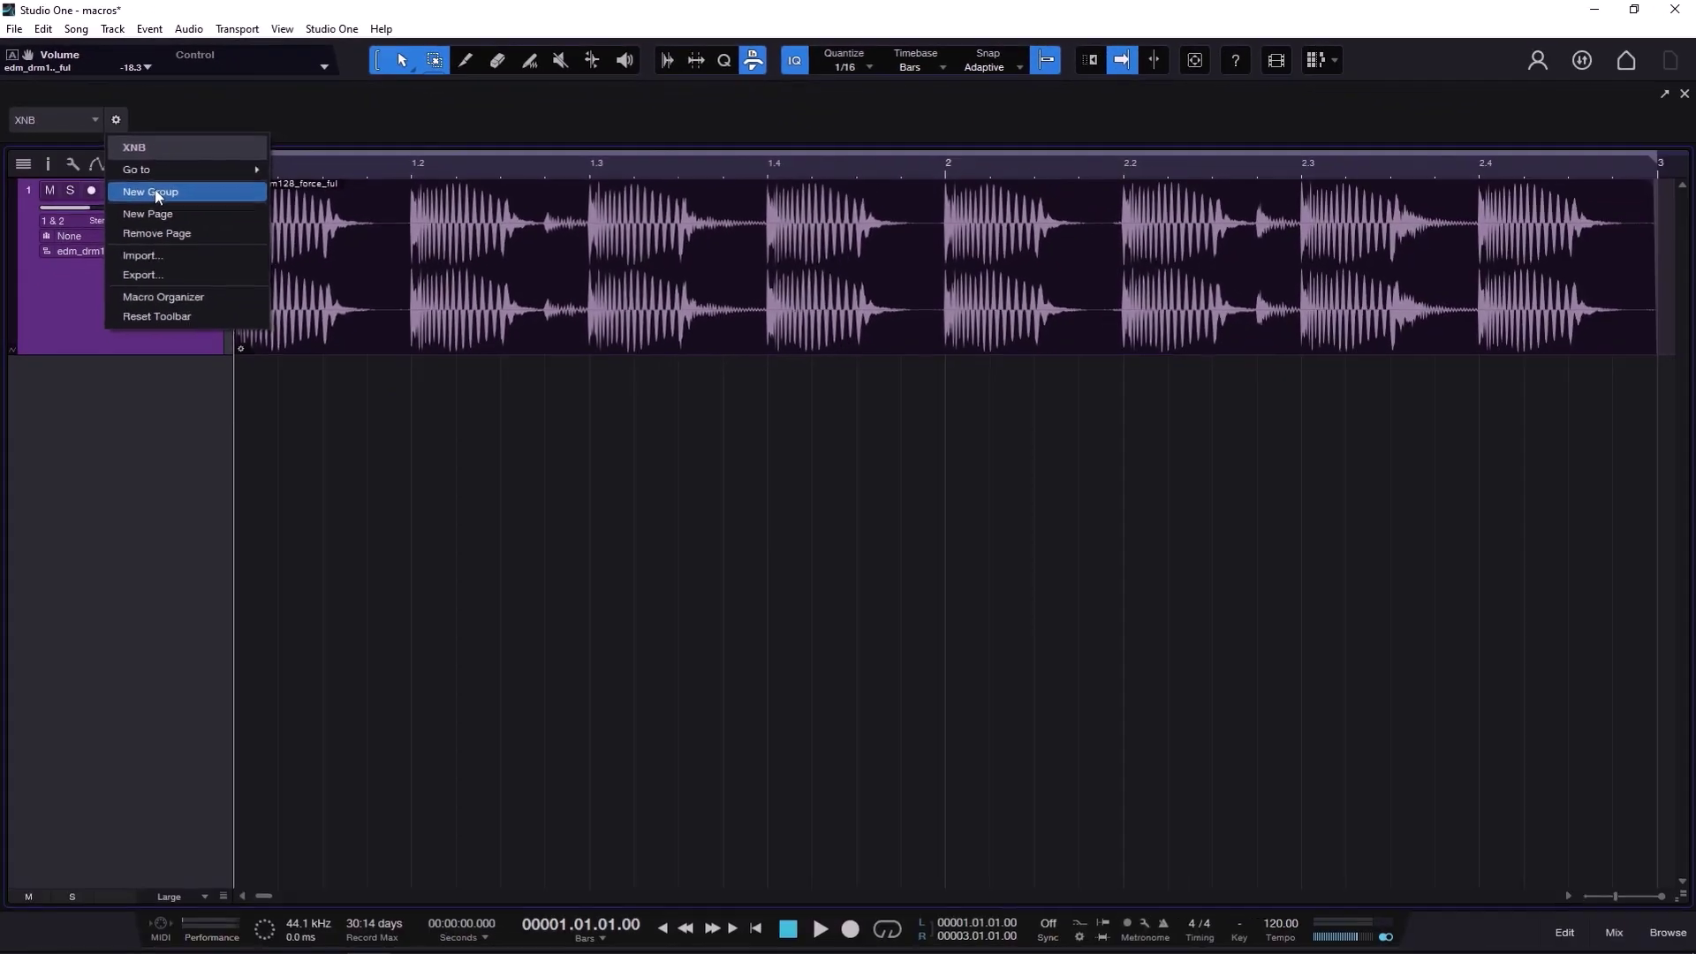
click(328, 408)
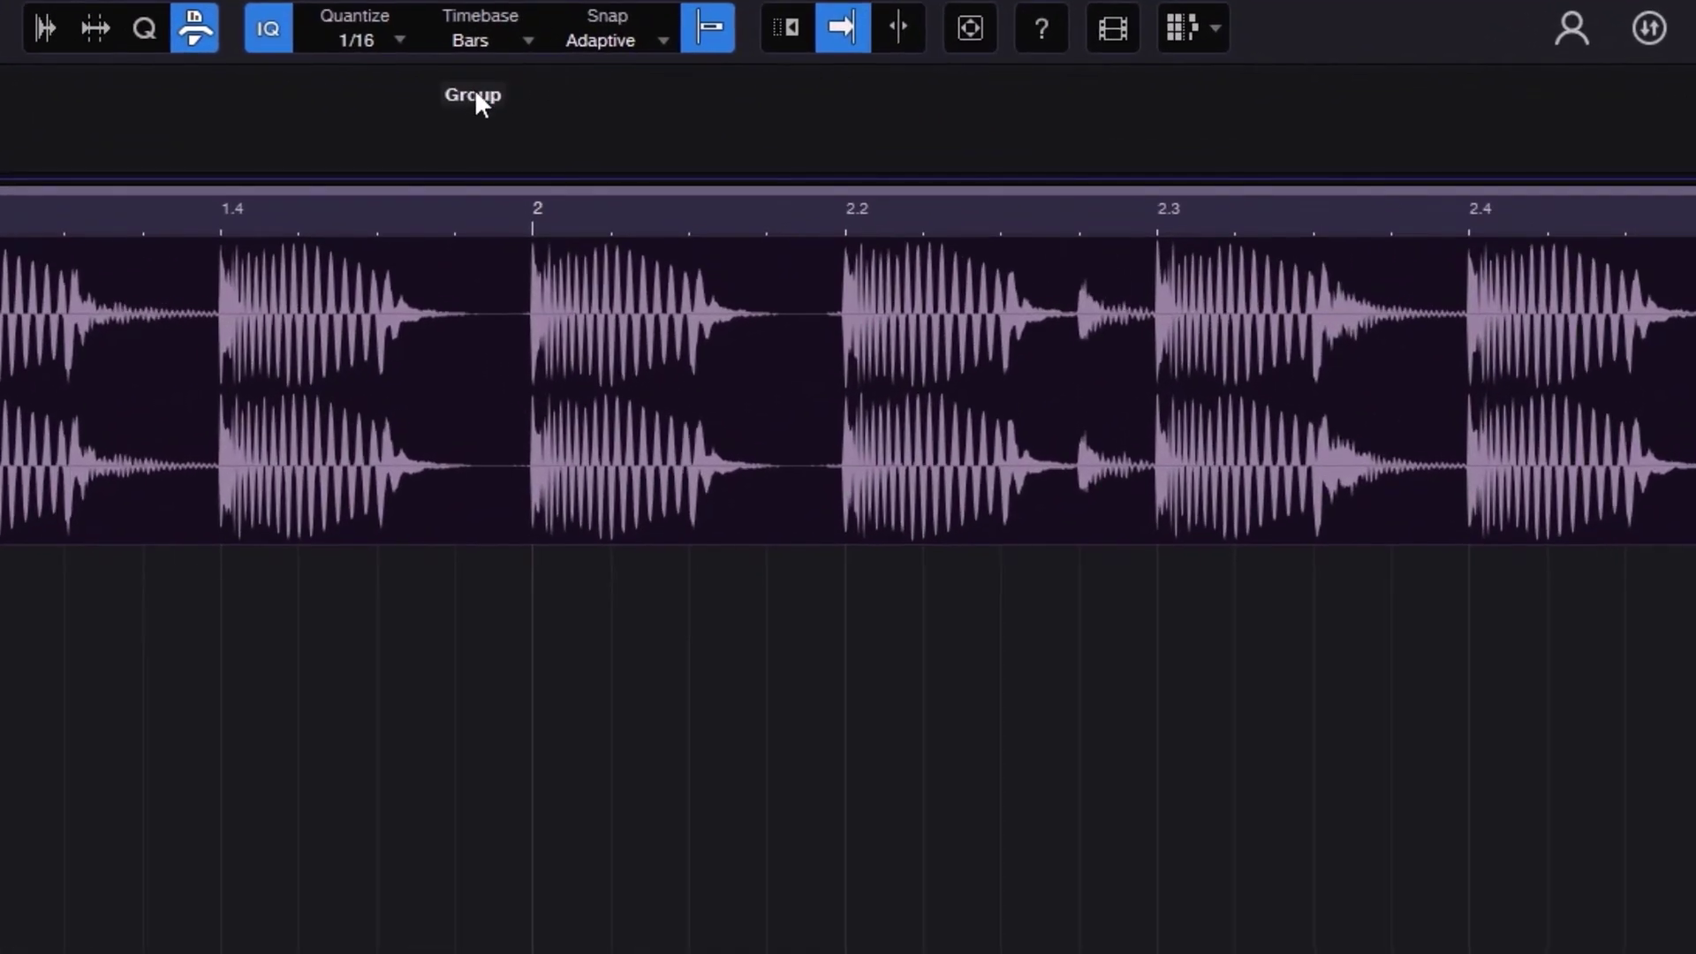
- Rename the new macro group as My action
right_click(472, 92)
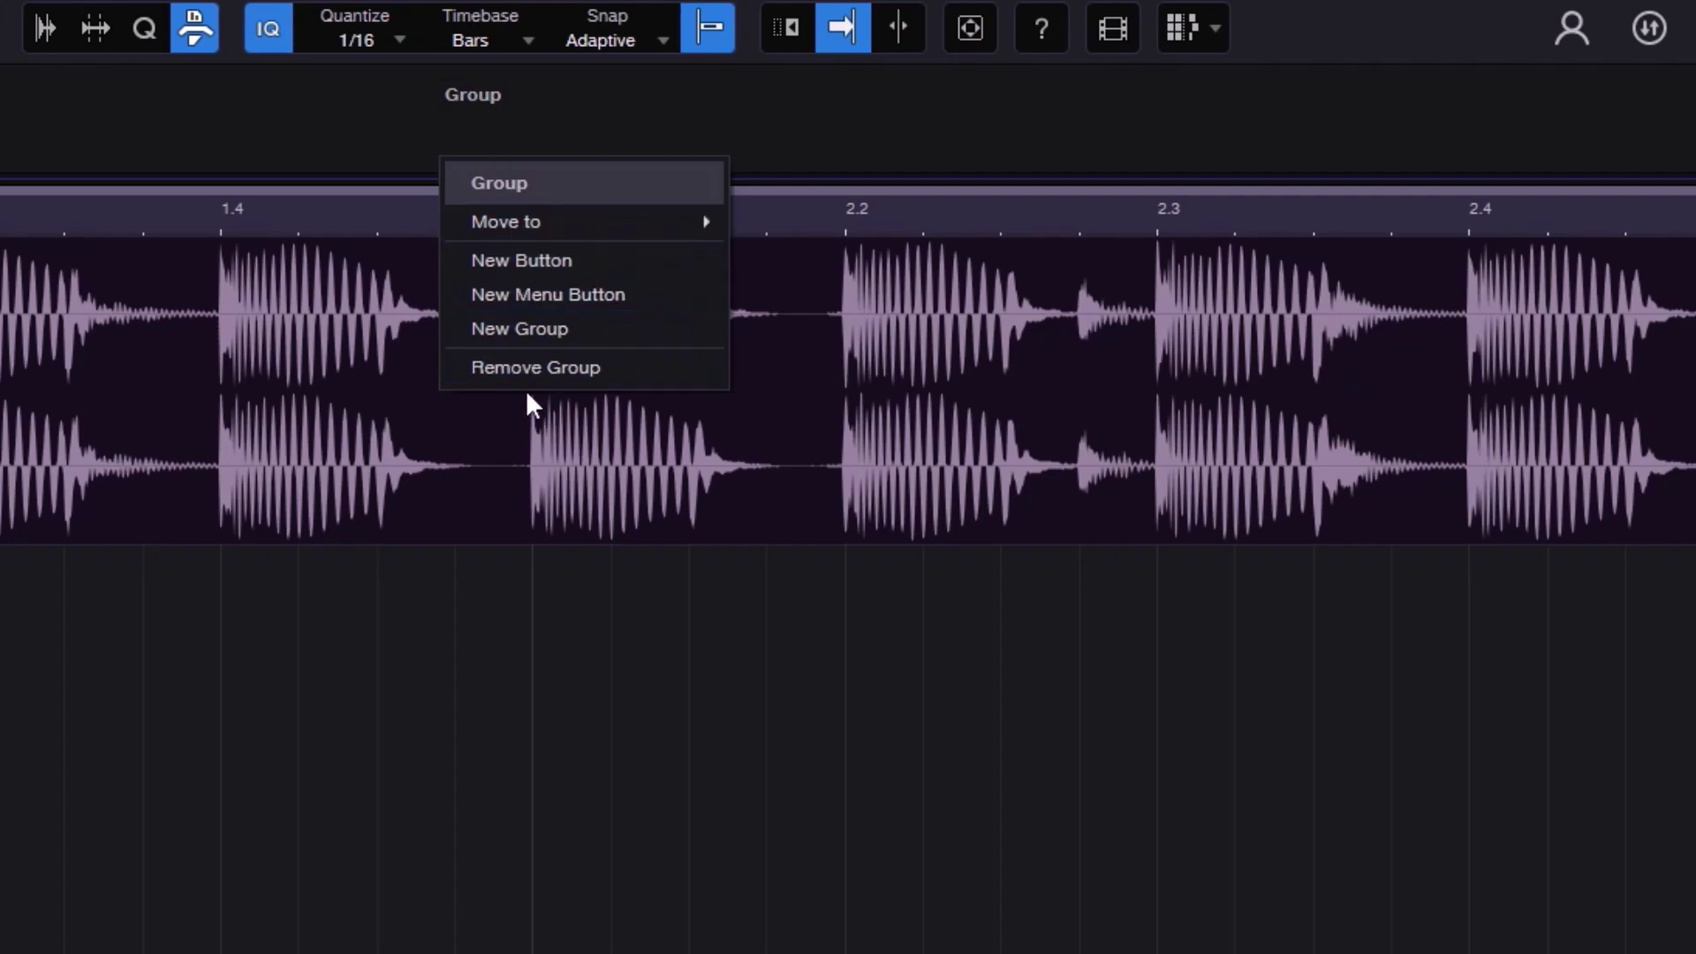
click(521, 181)
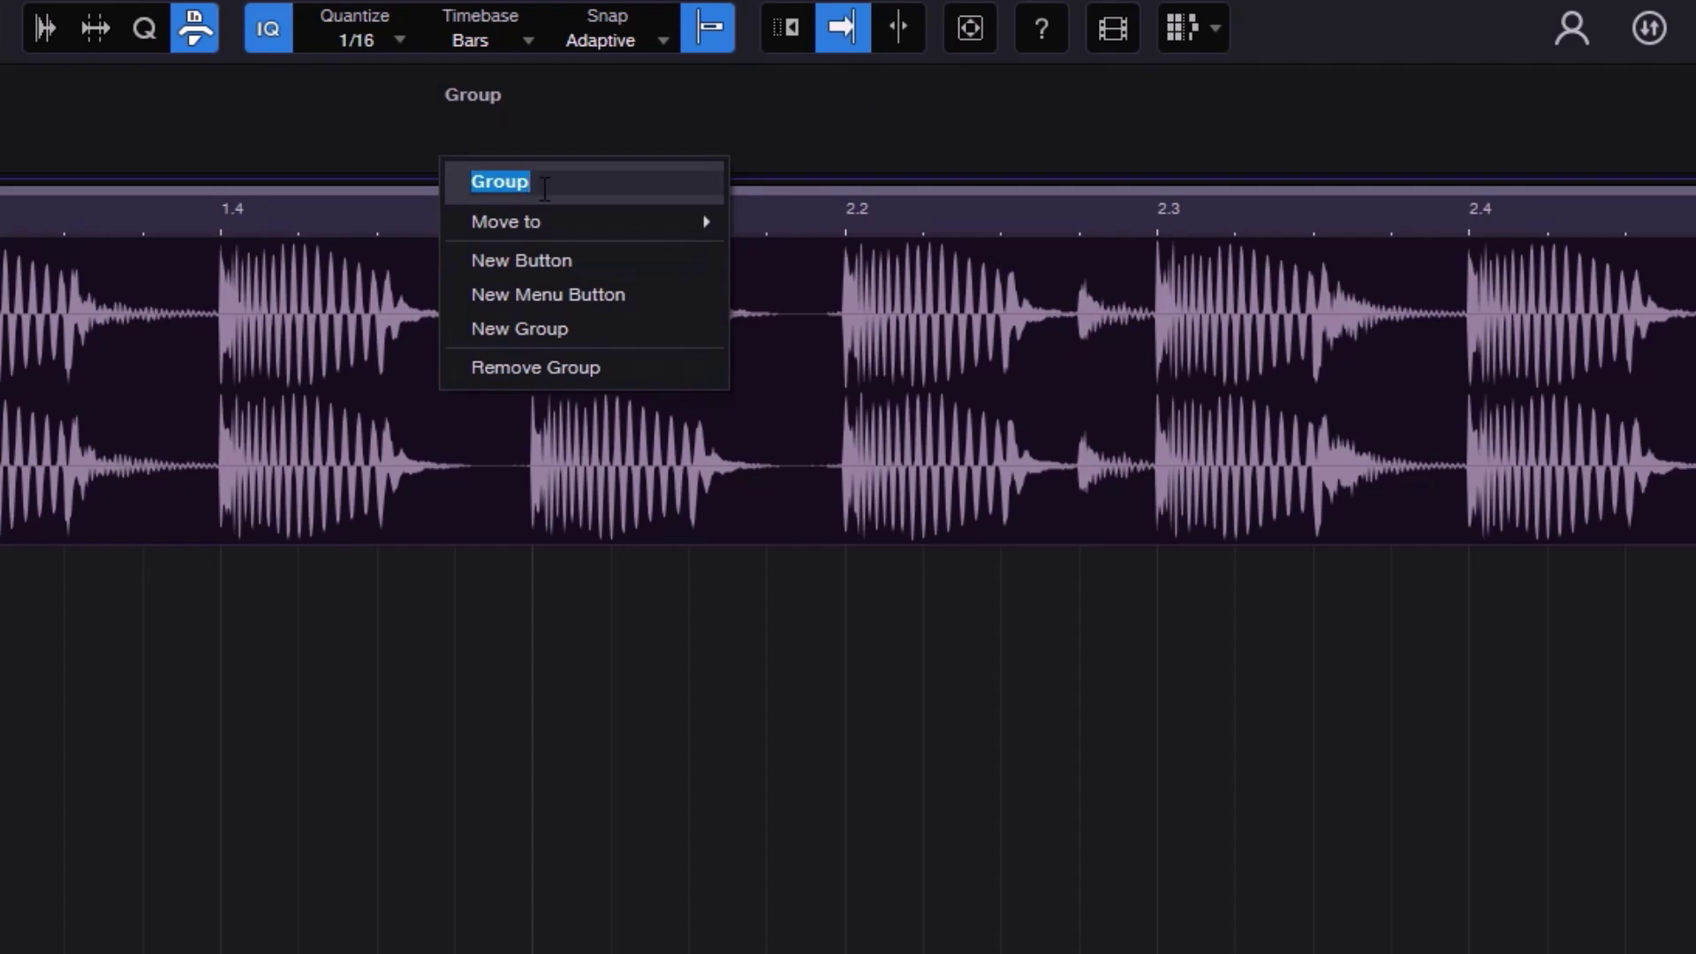
text(My action)
key(Return)
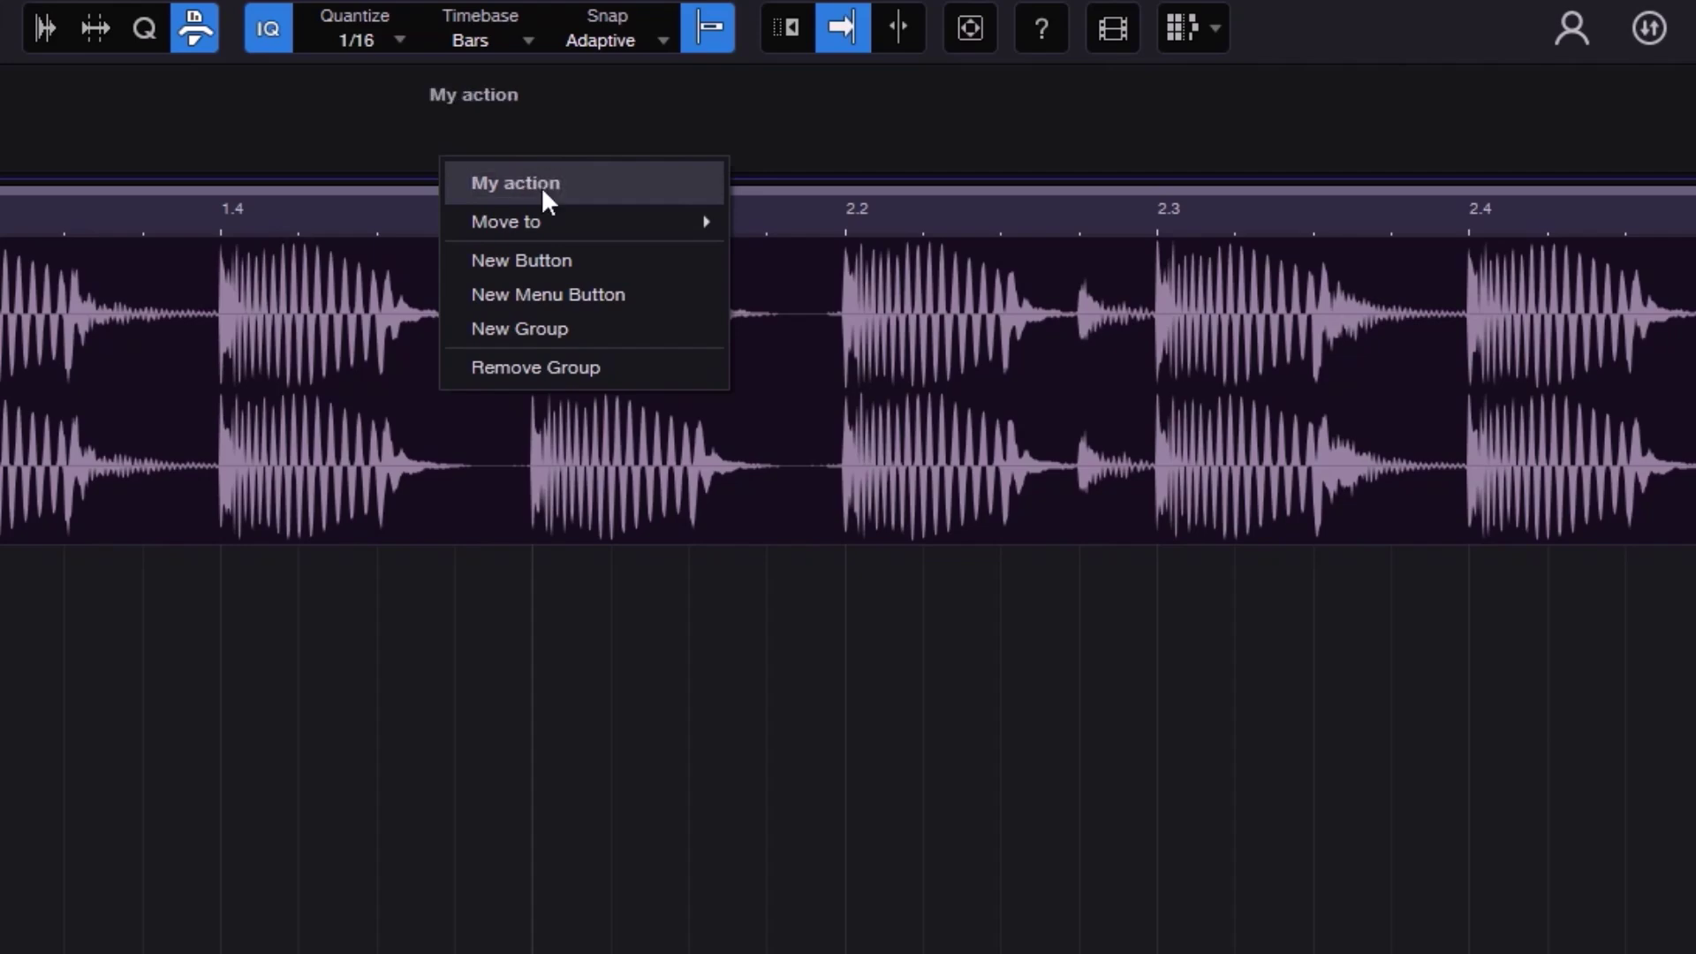
click(680, 124)
- Add a new button to the My action group
right_click(518, 137)
click(521, 224)
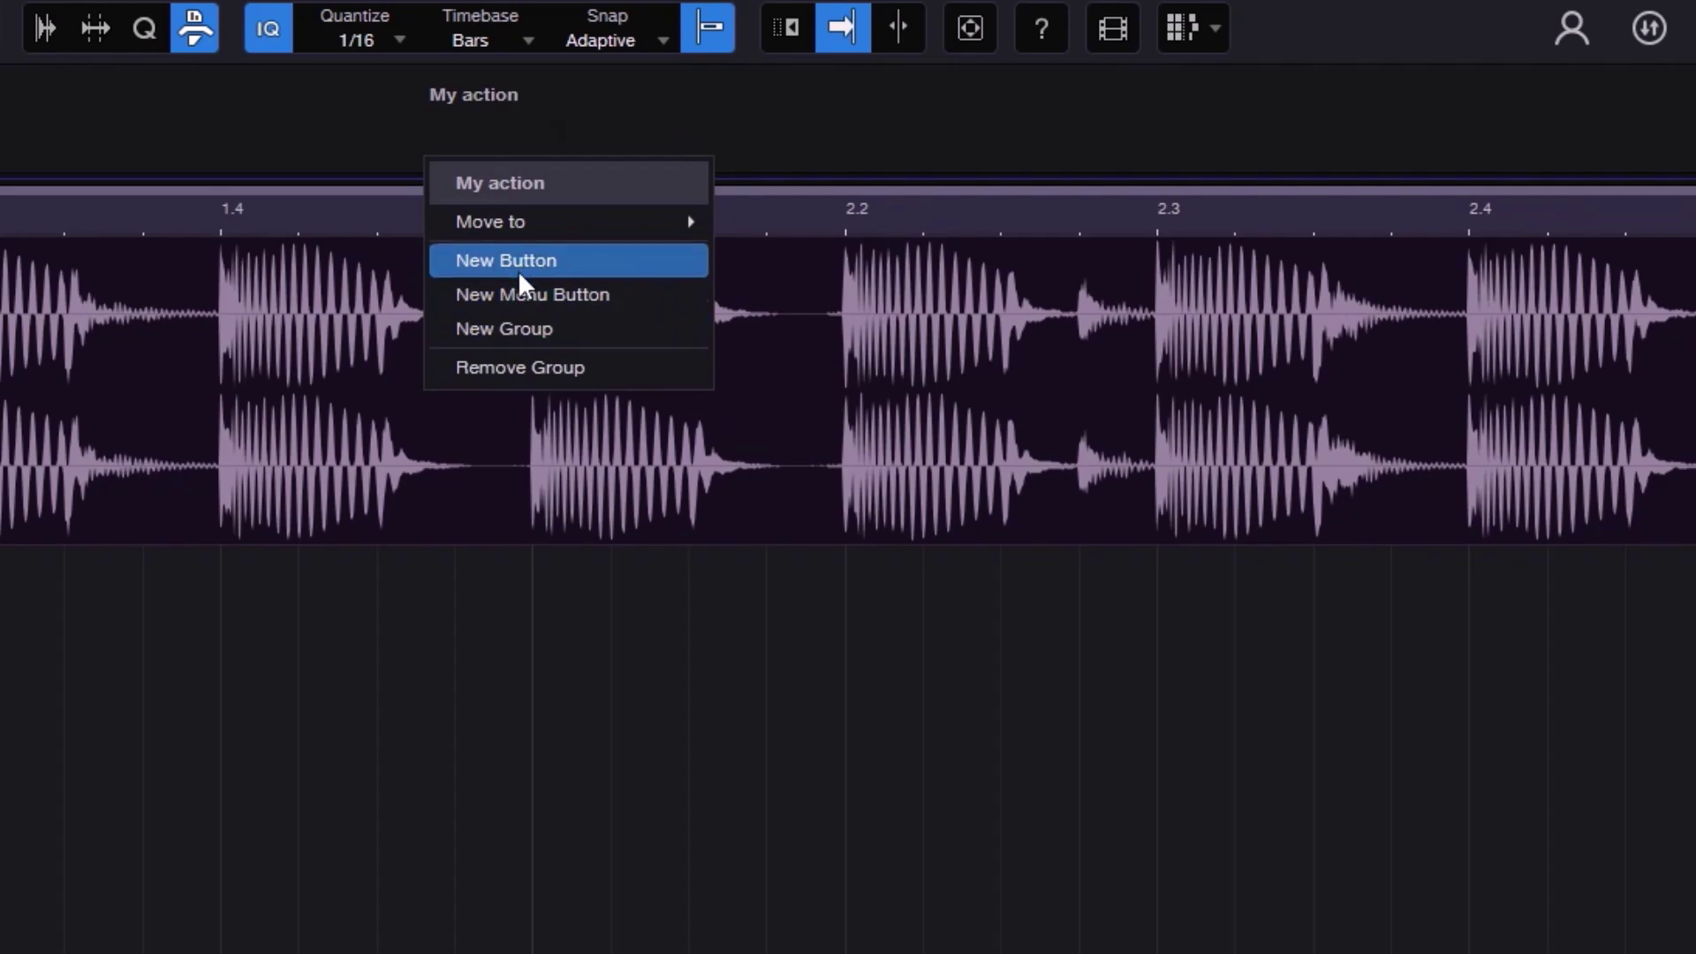
click(520, 262)
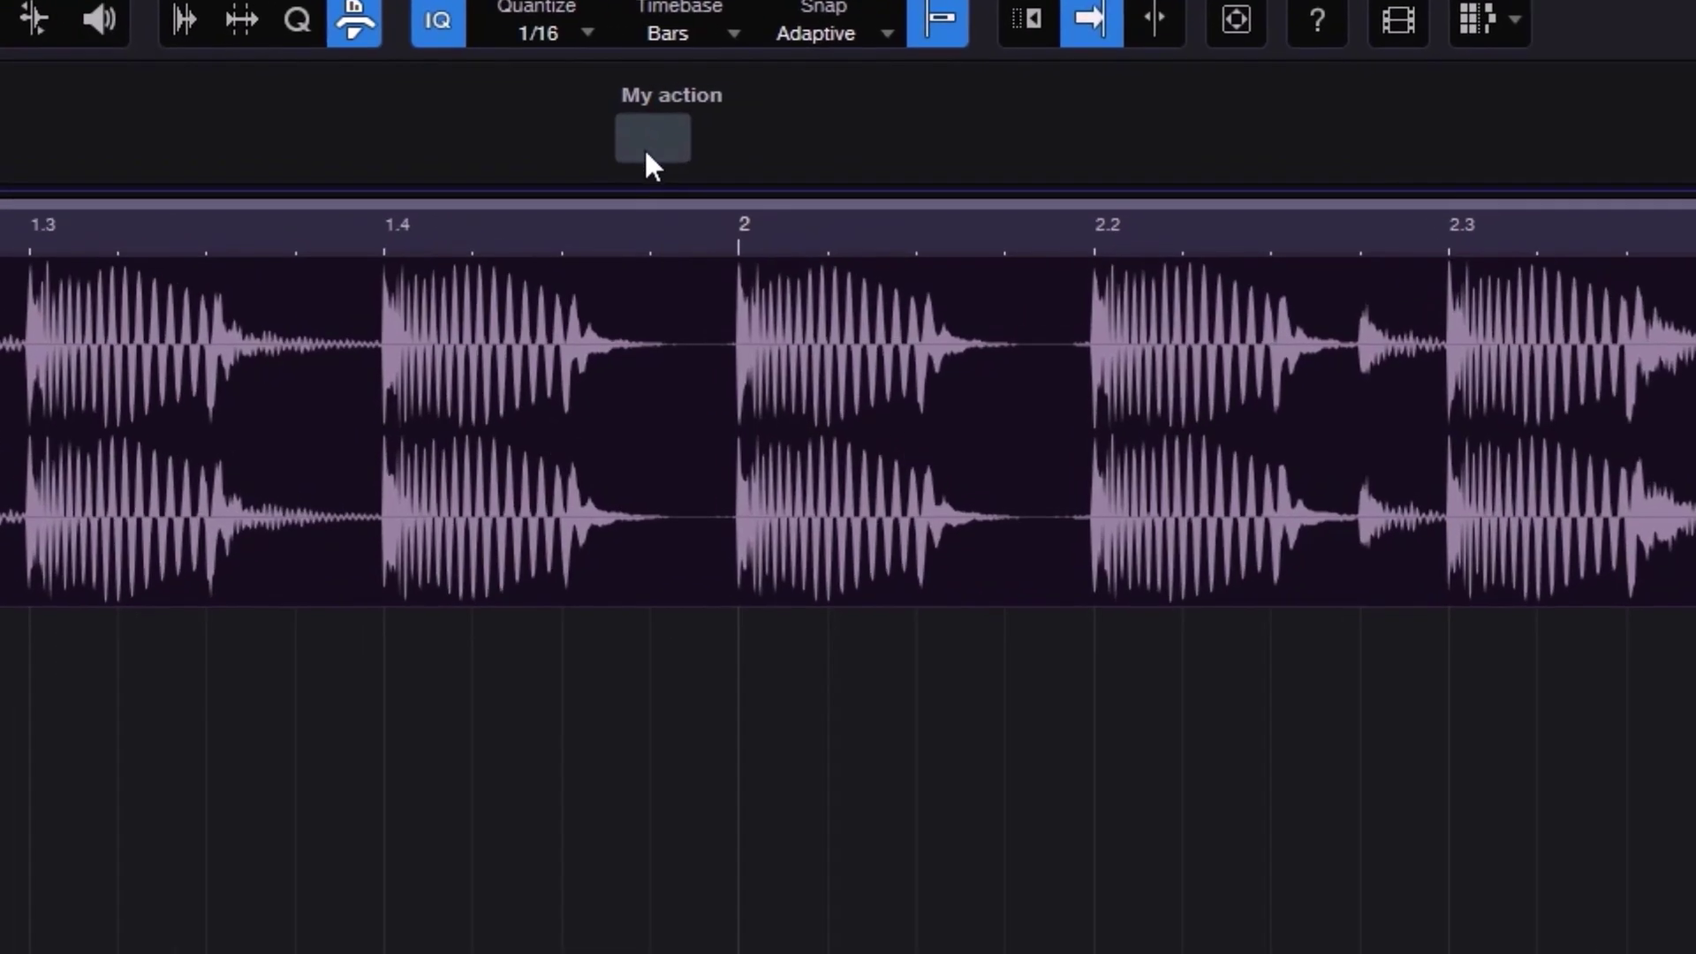
- Name the blank button in the My action group Some action
right_click(674, 144)
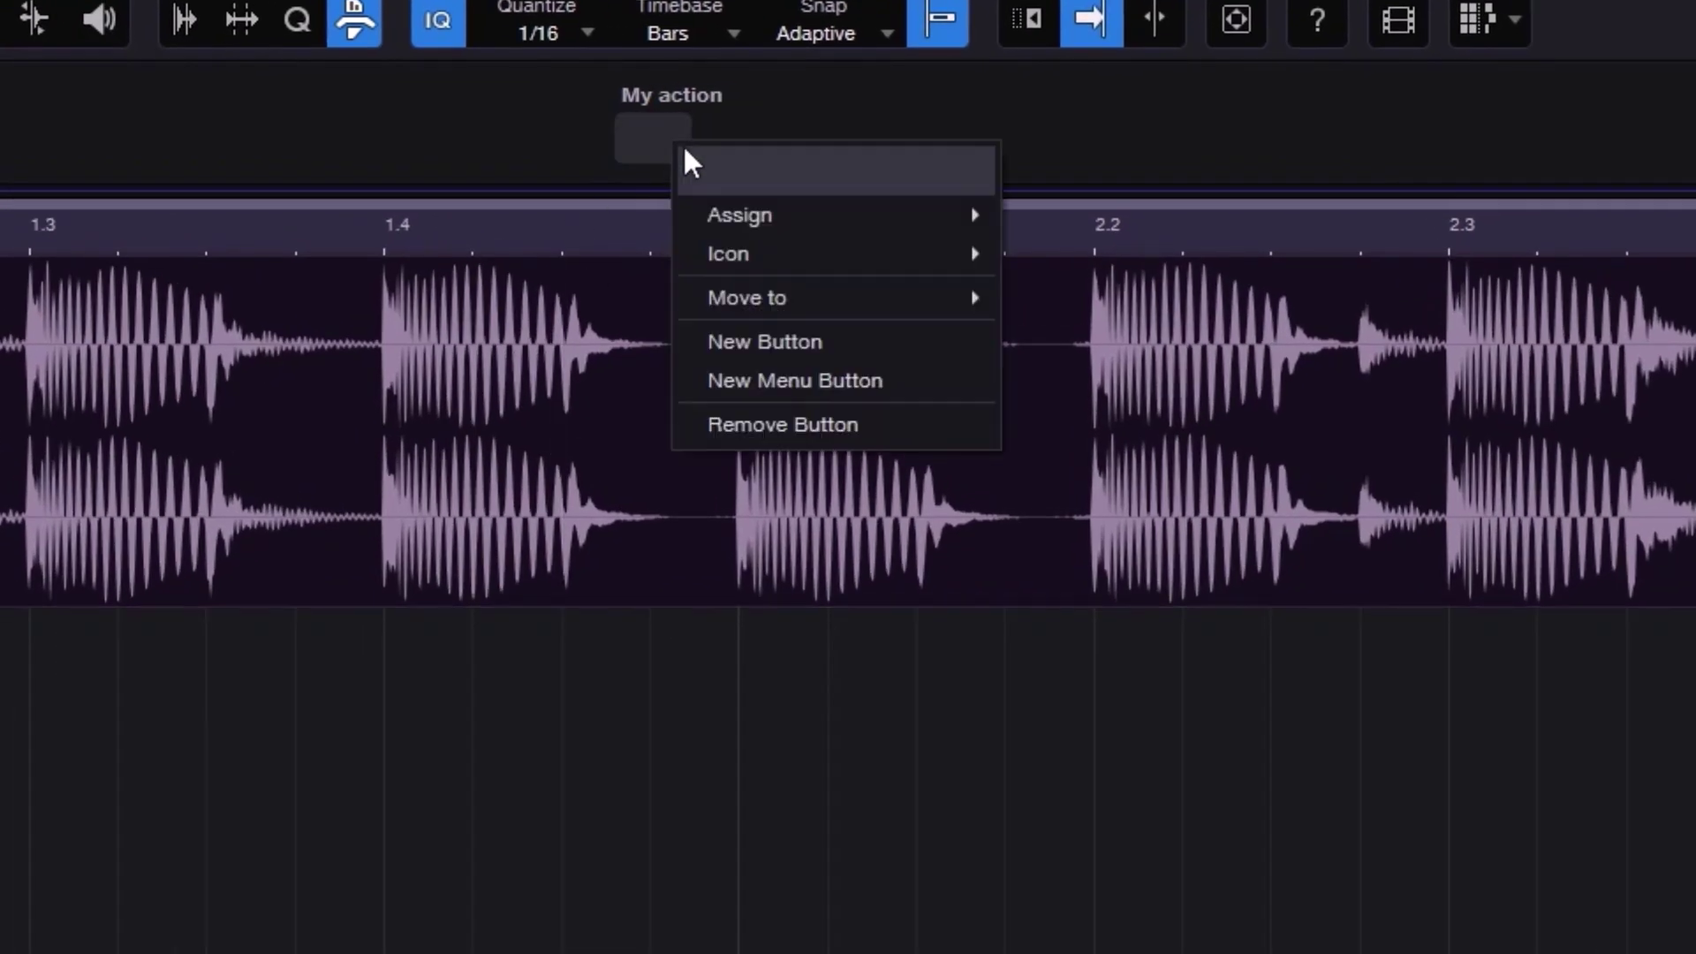
mouse_move(773, 205)
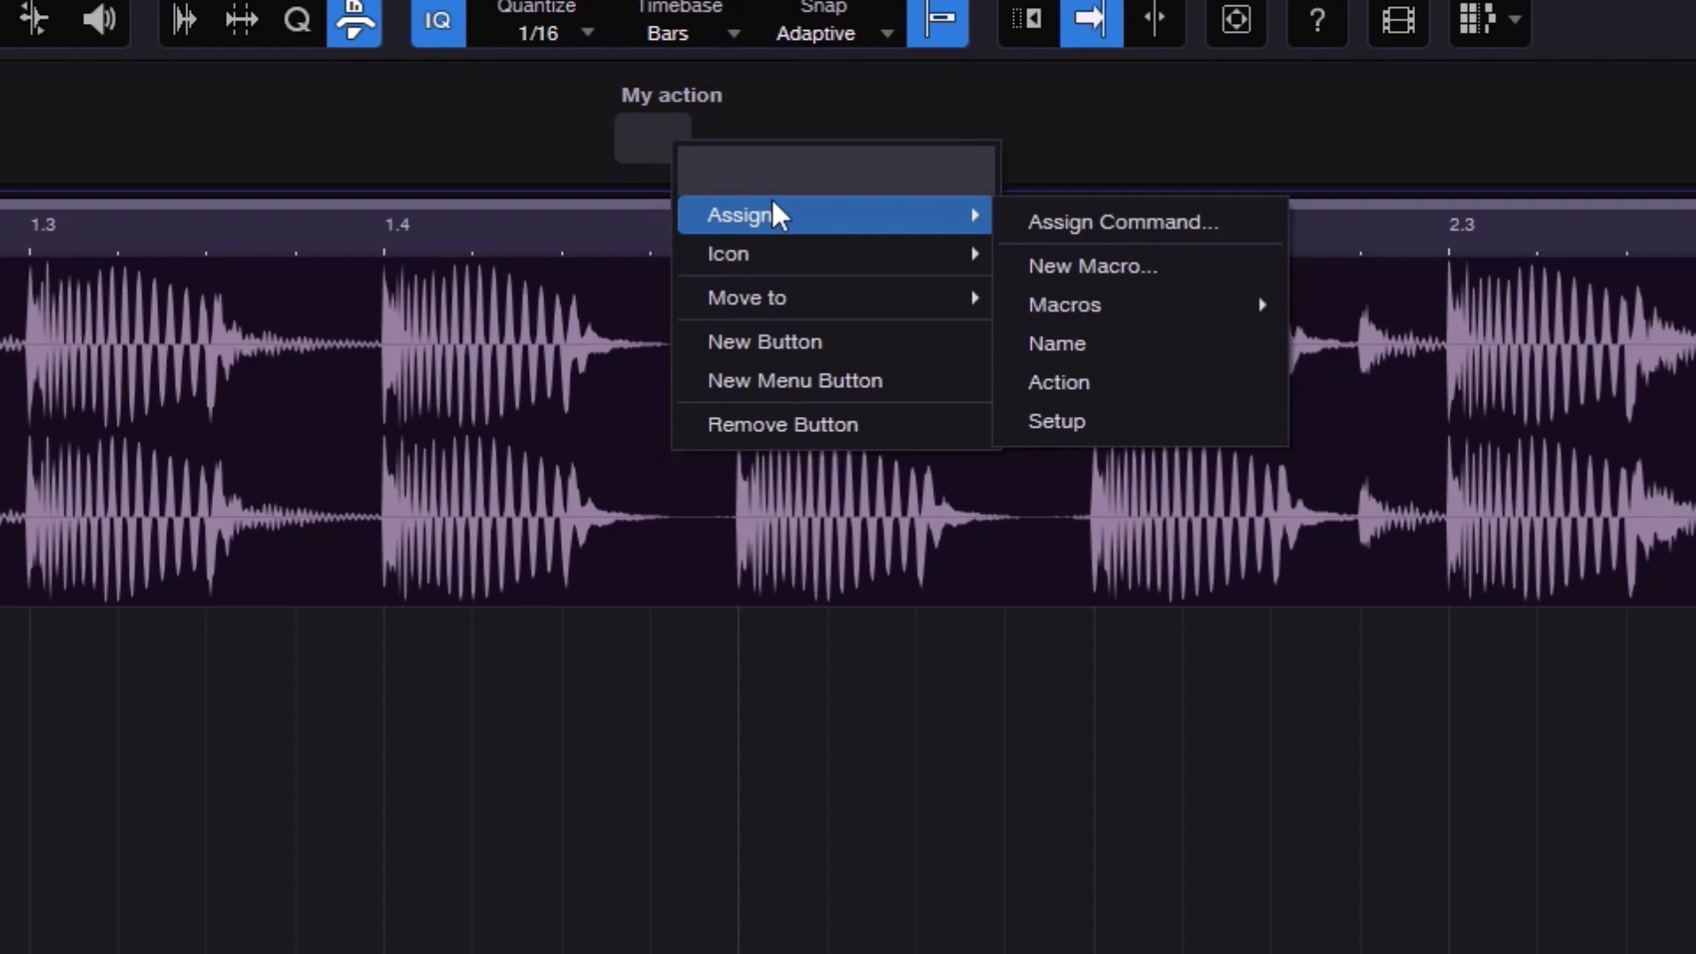
text(Some action)
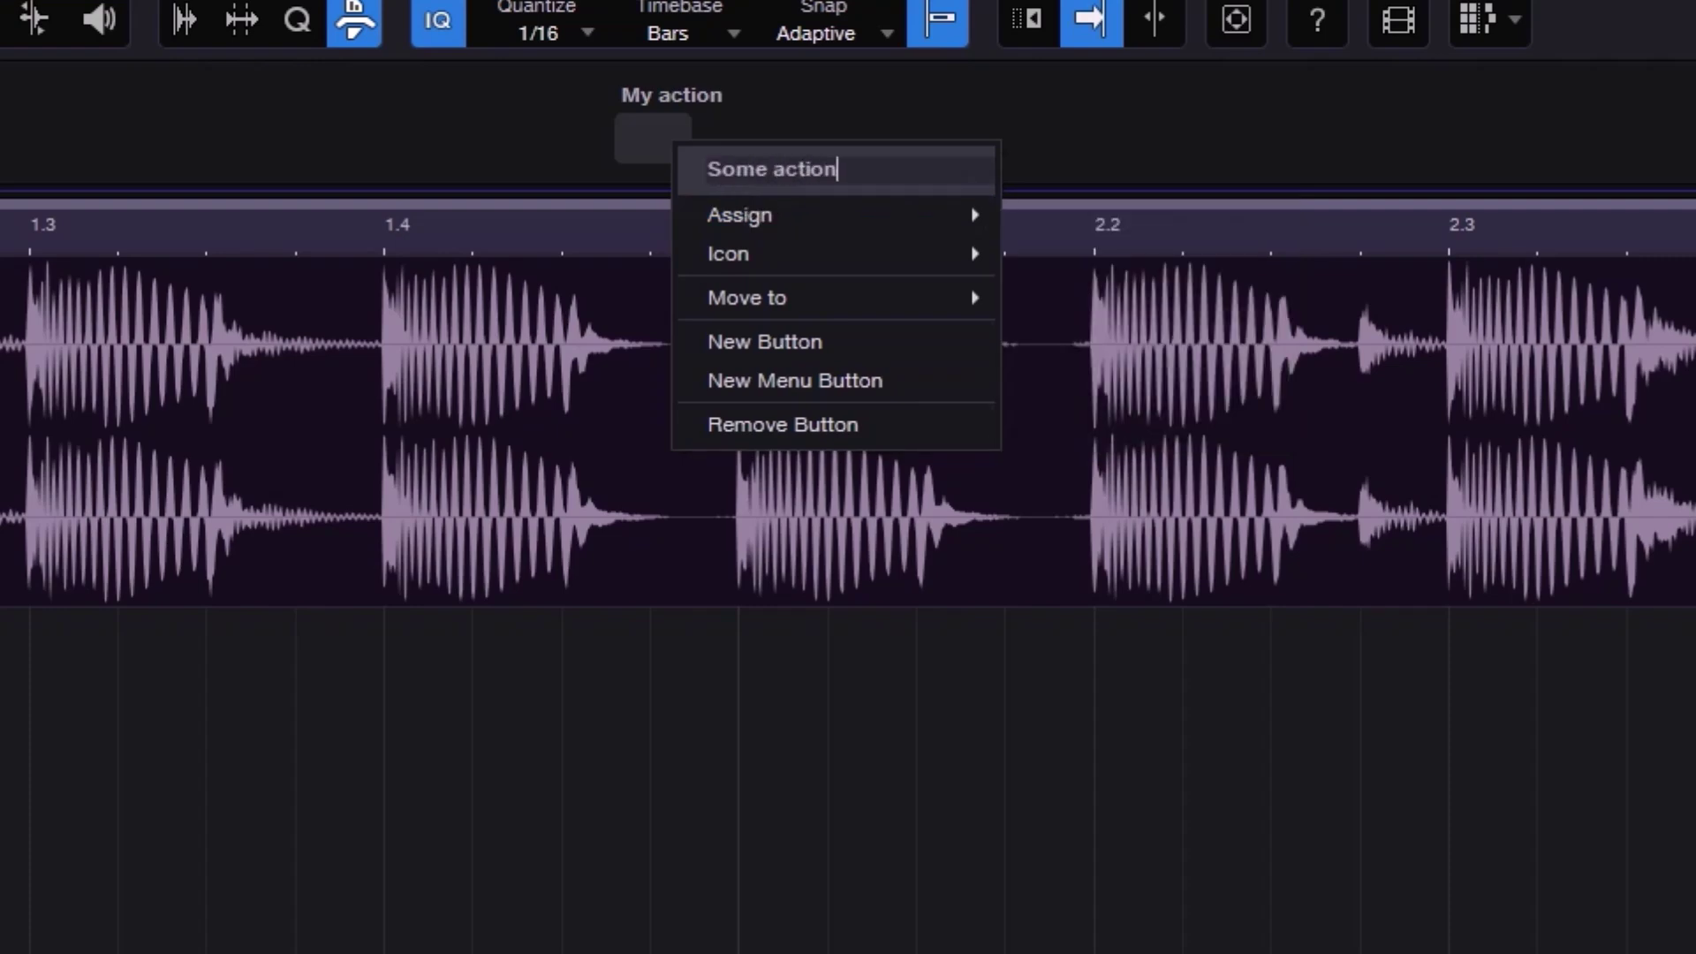
key(Return)
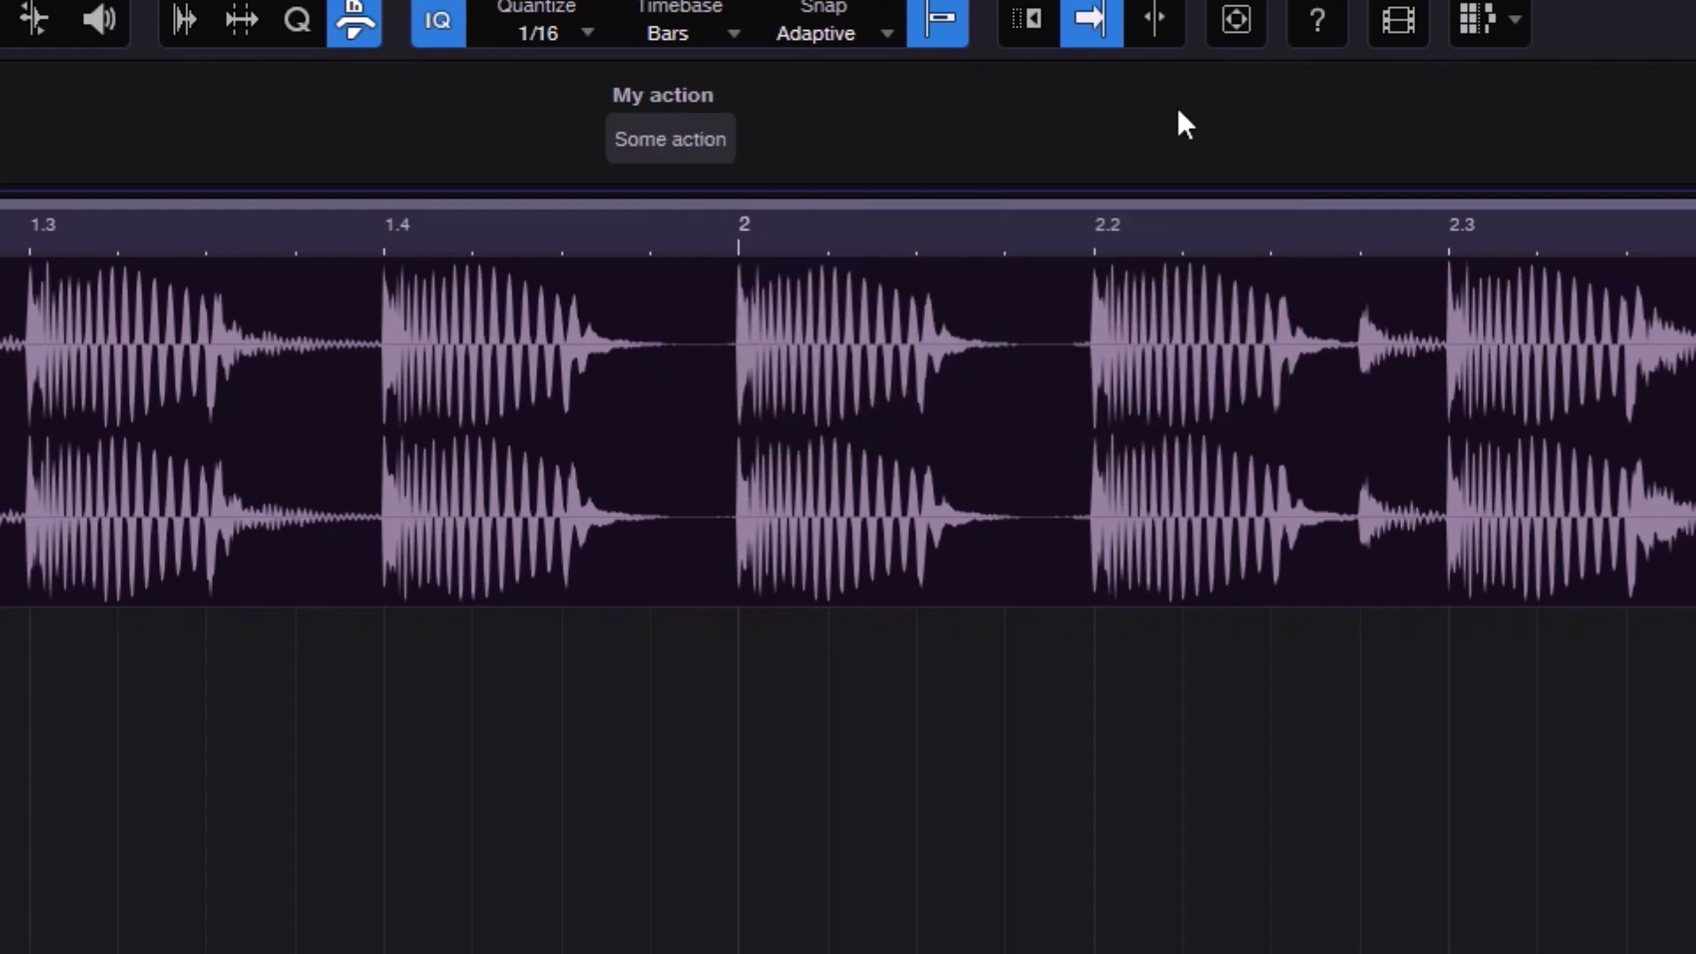
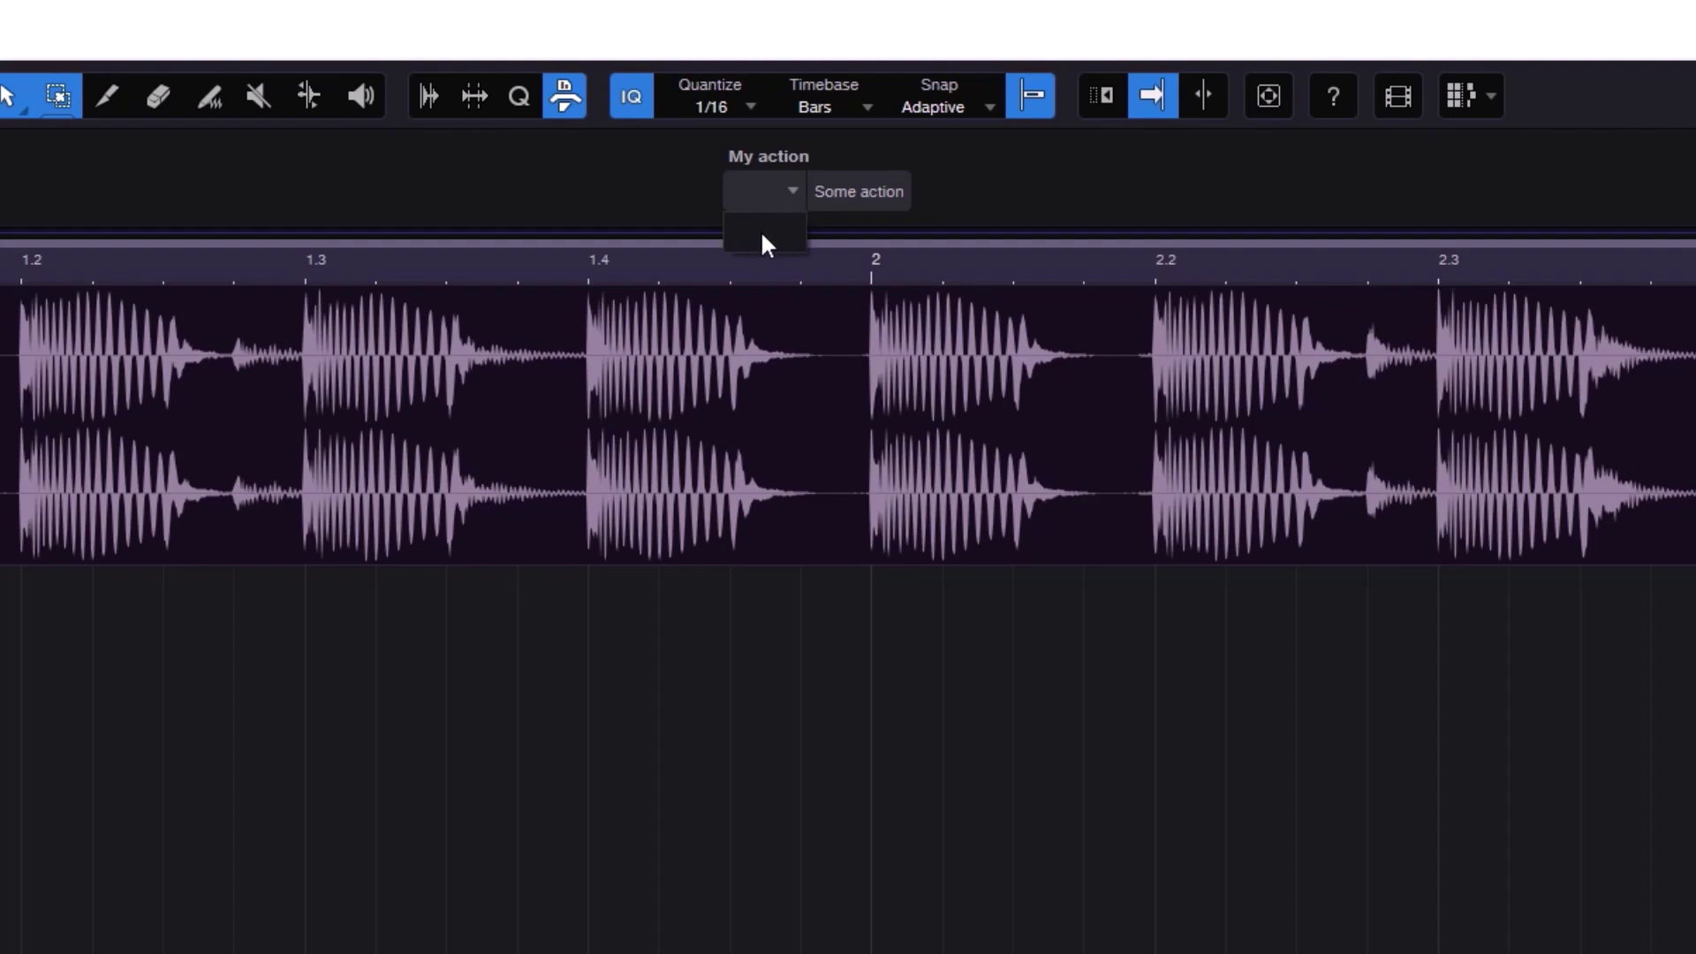
- Name the blank menu button in the My action group Menu btn
right_click(741, 194)
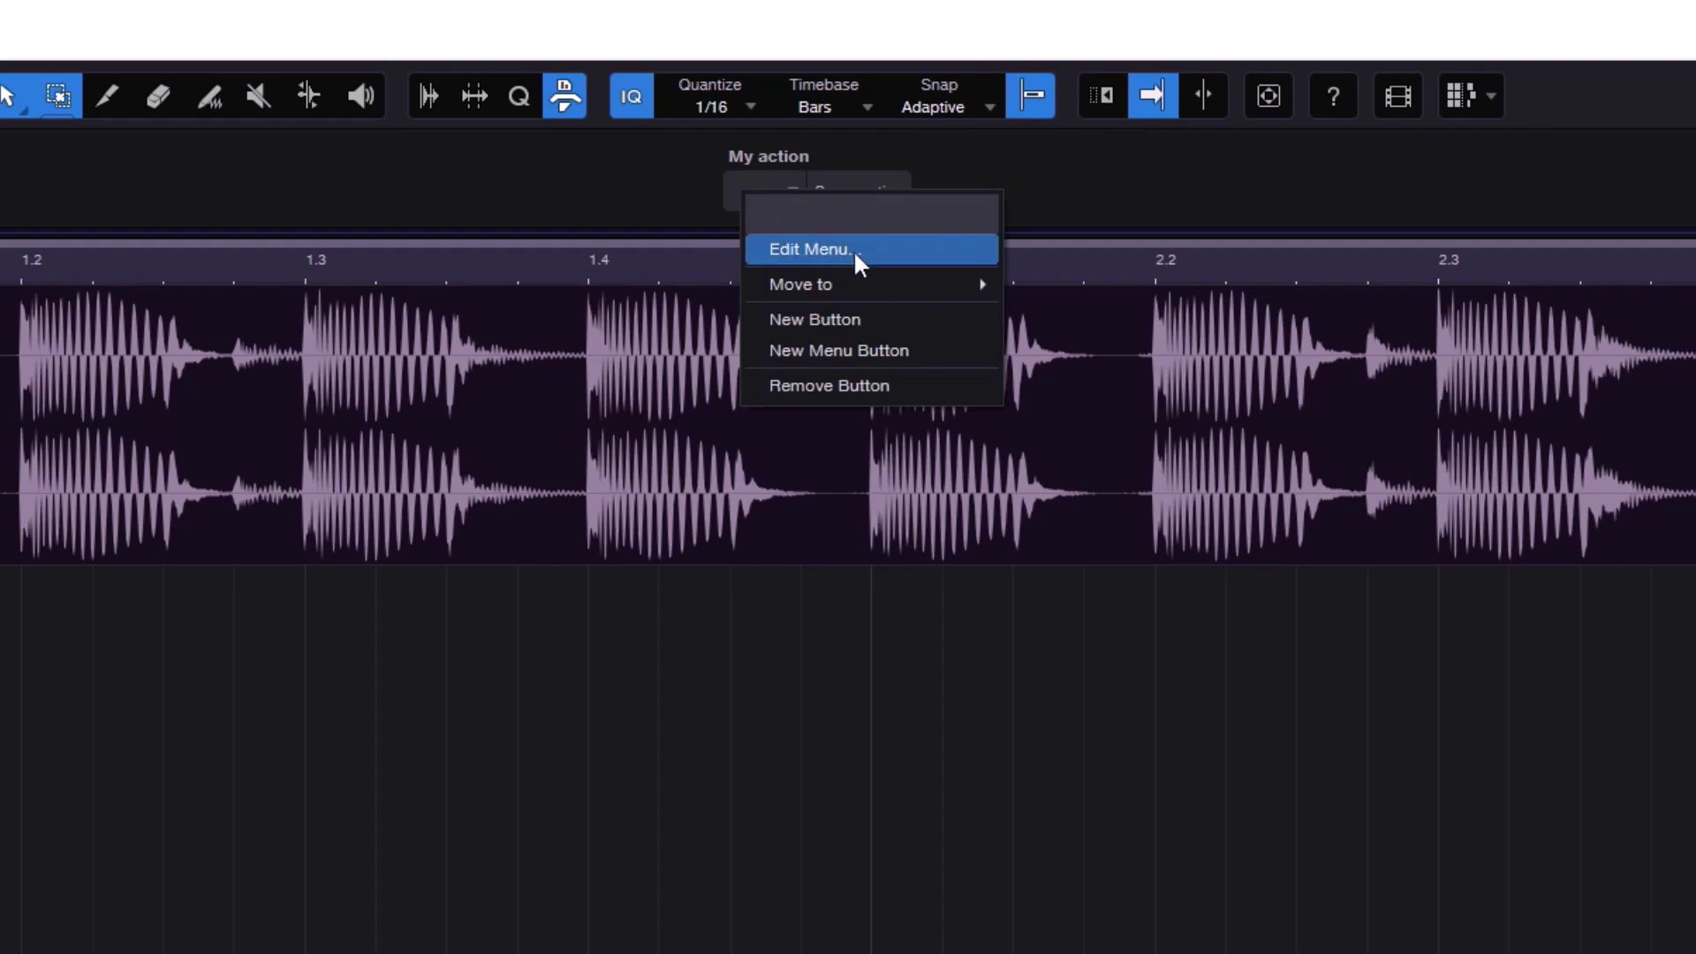
click(819, 214)
text(M)
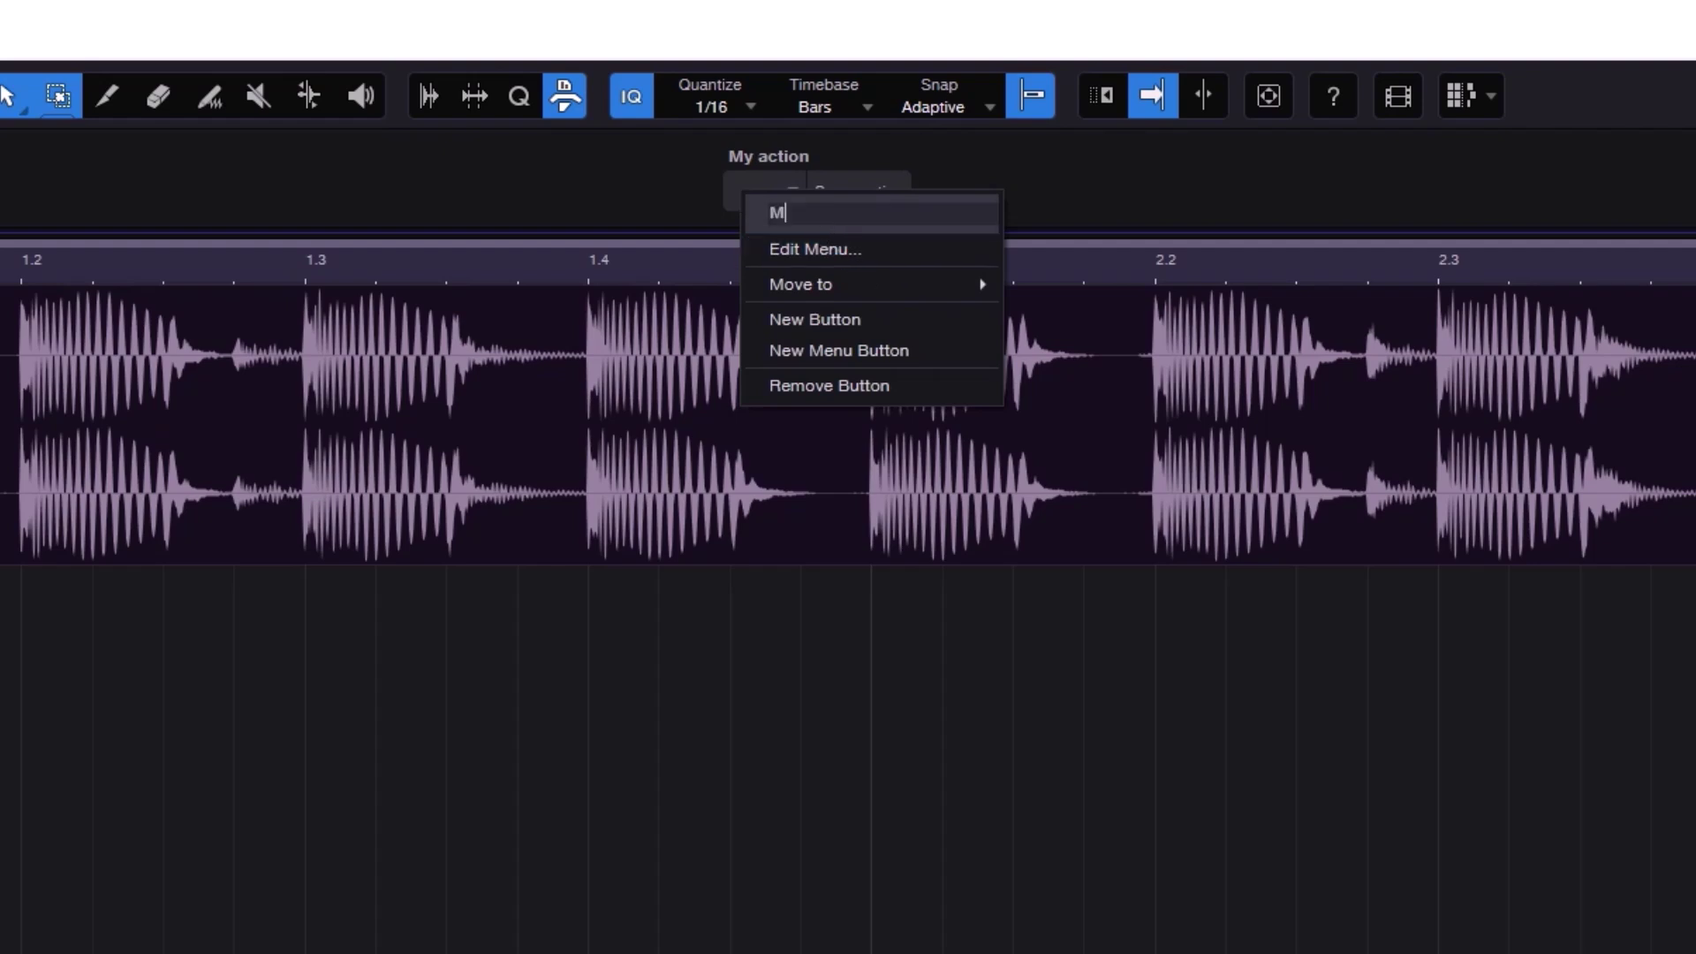
text(enu btn)
key(Return)
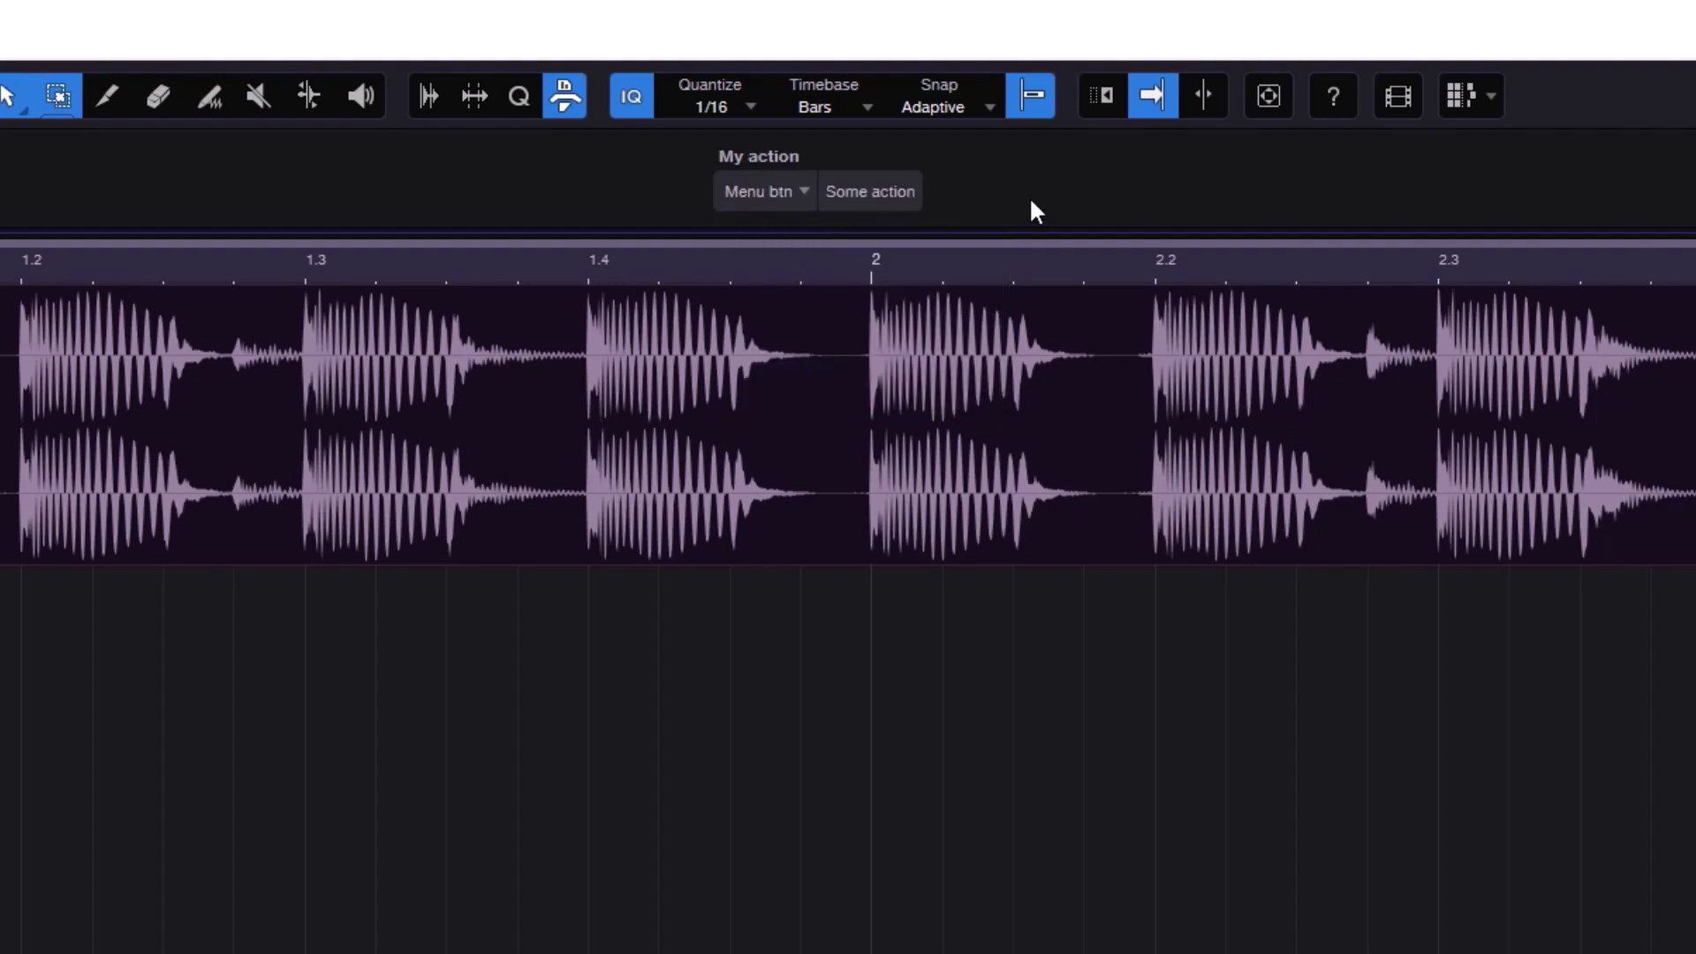
- Assign the existing Loop Selection macro to the Some action button
click(882, 200)
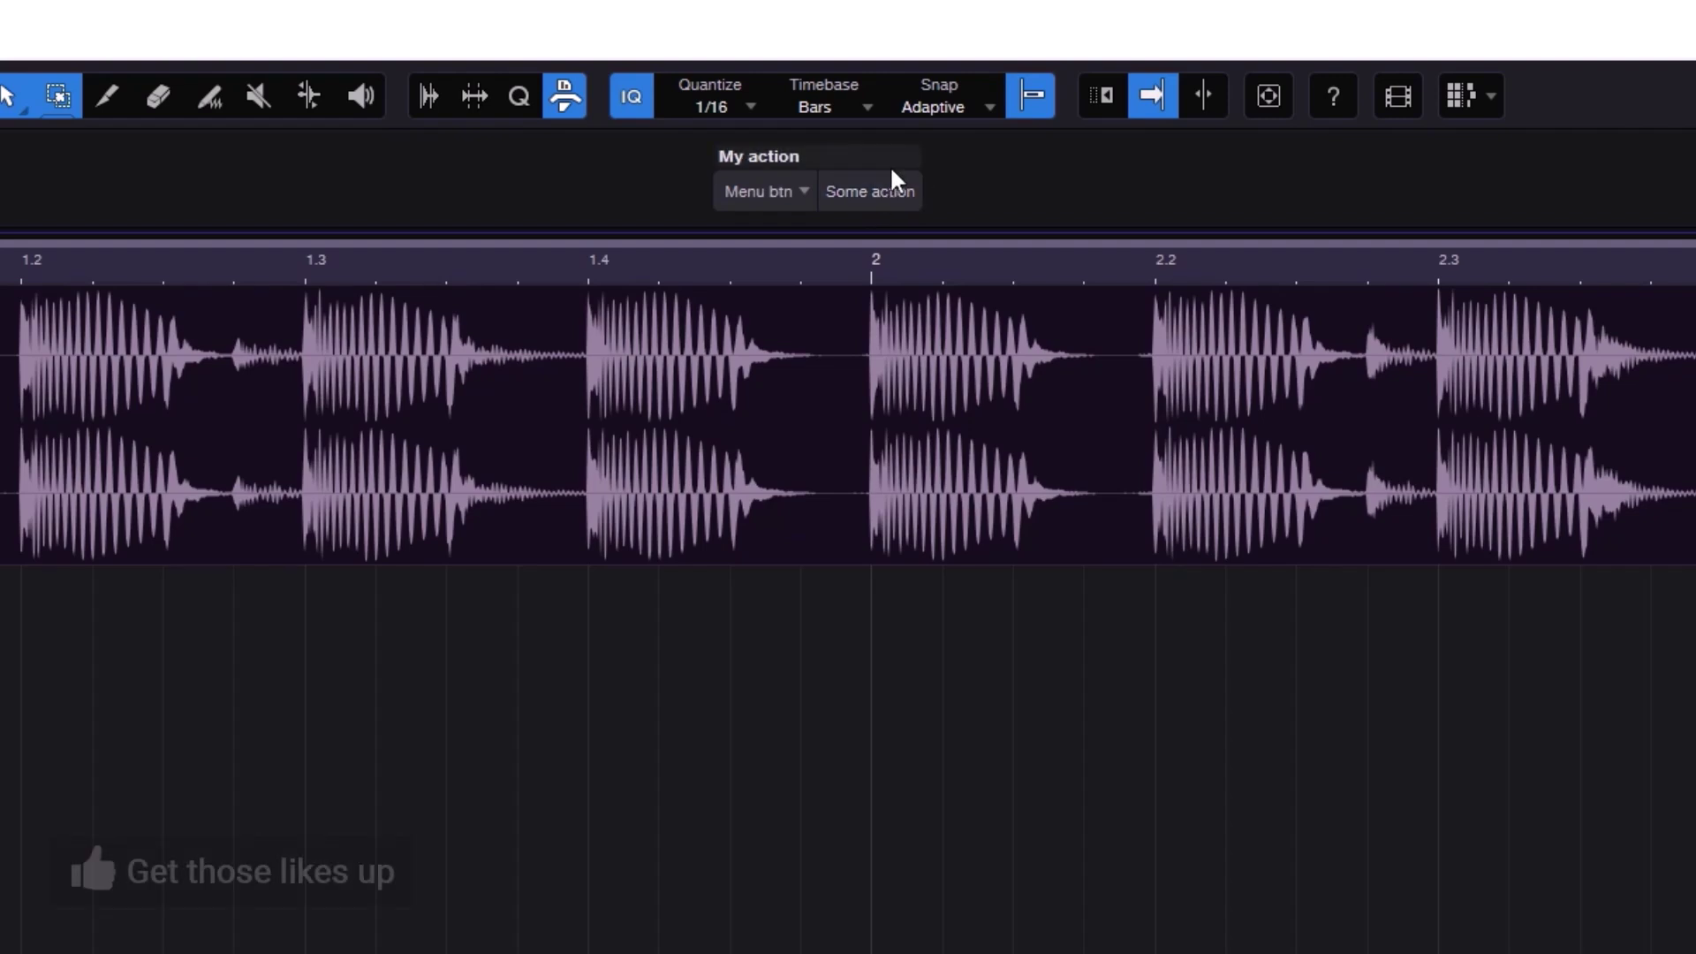
right_click(882, 193)
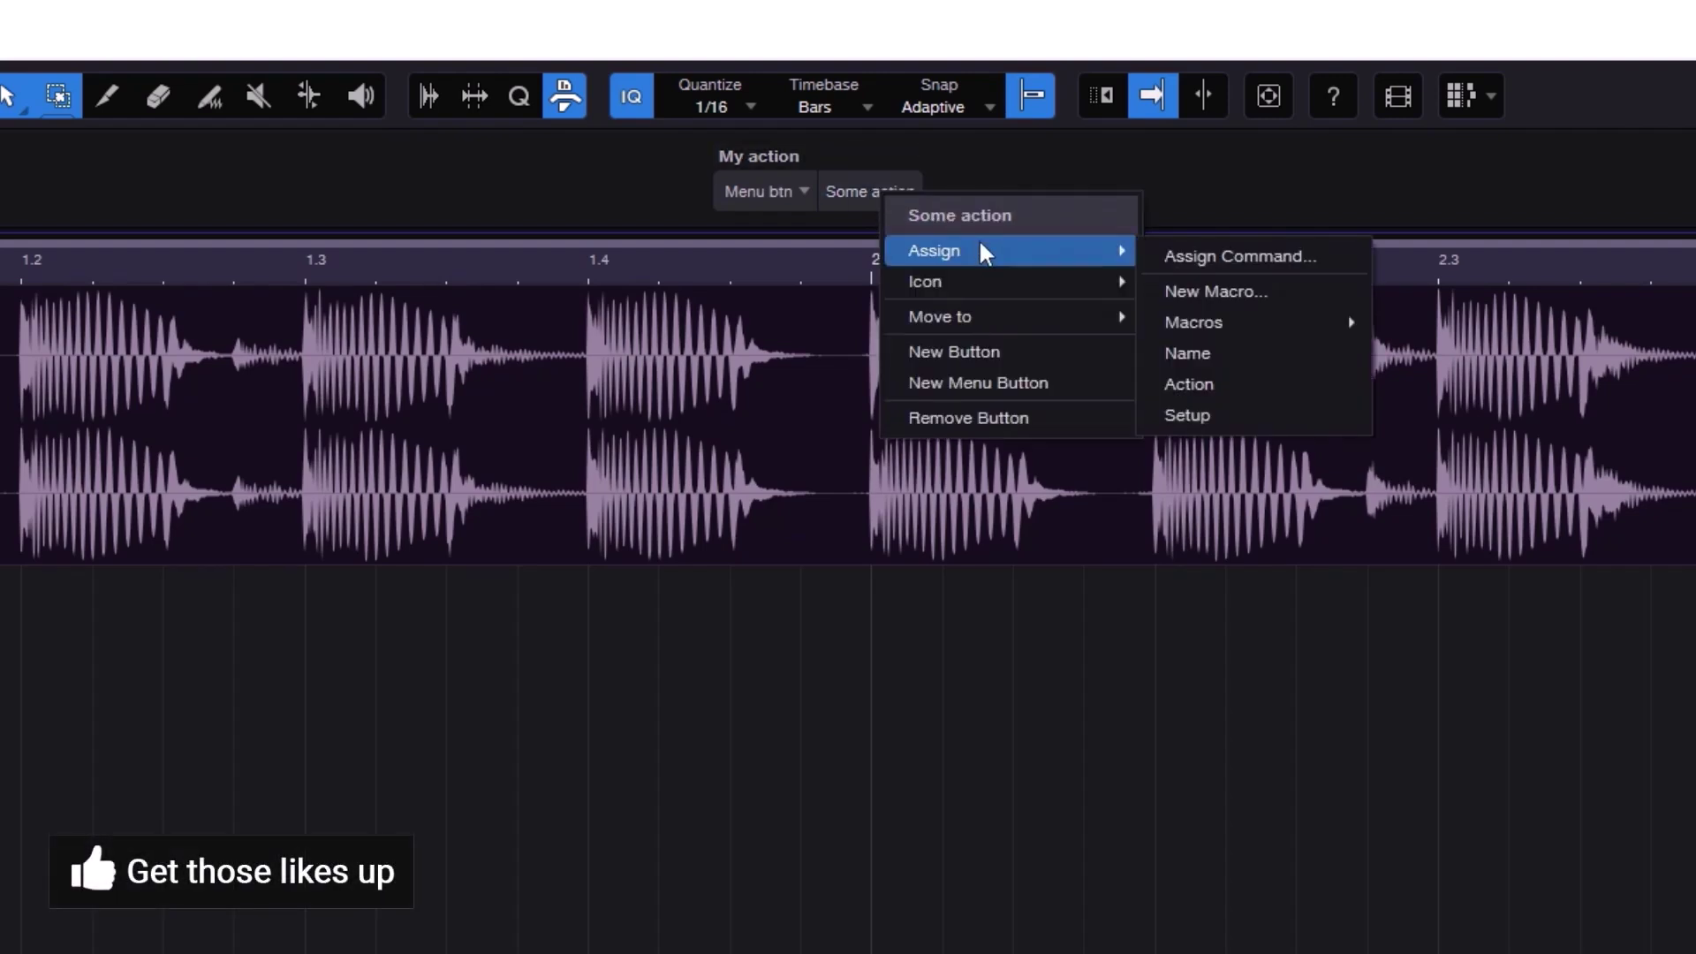
mouse_move(990, 278)
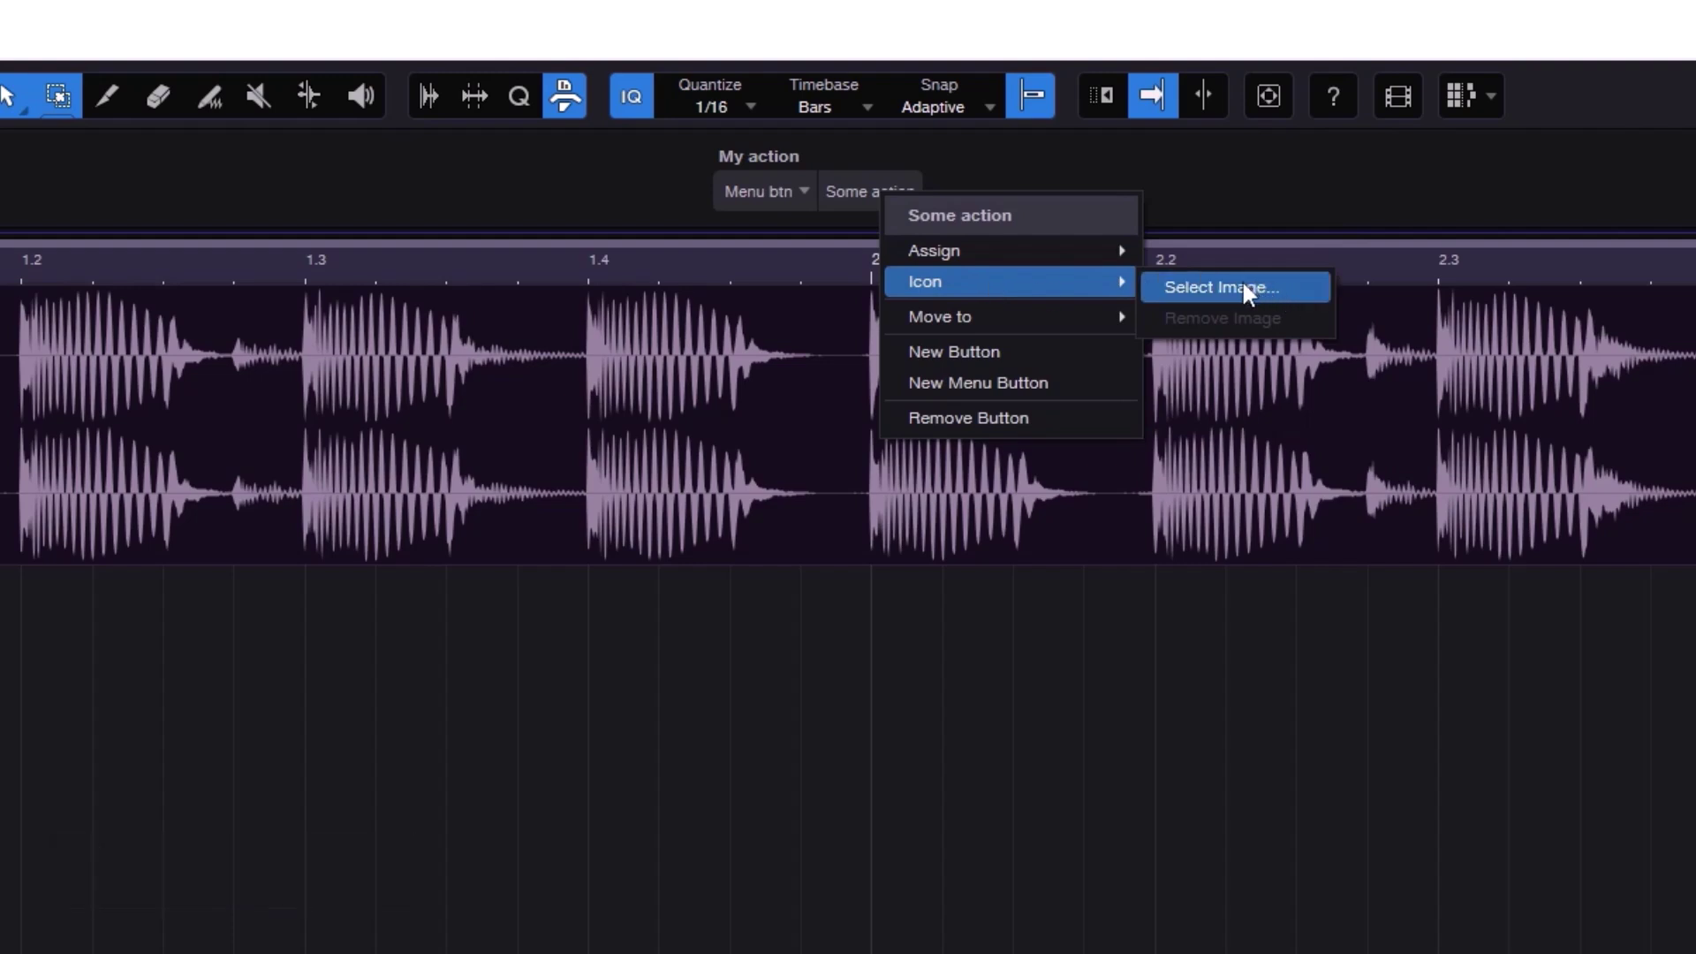
mouse_move(1075, 314)
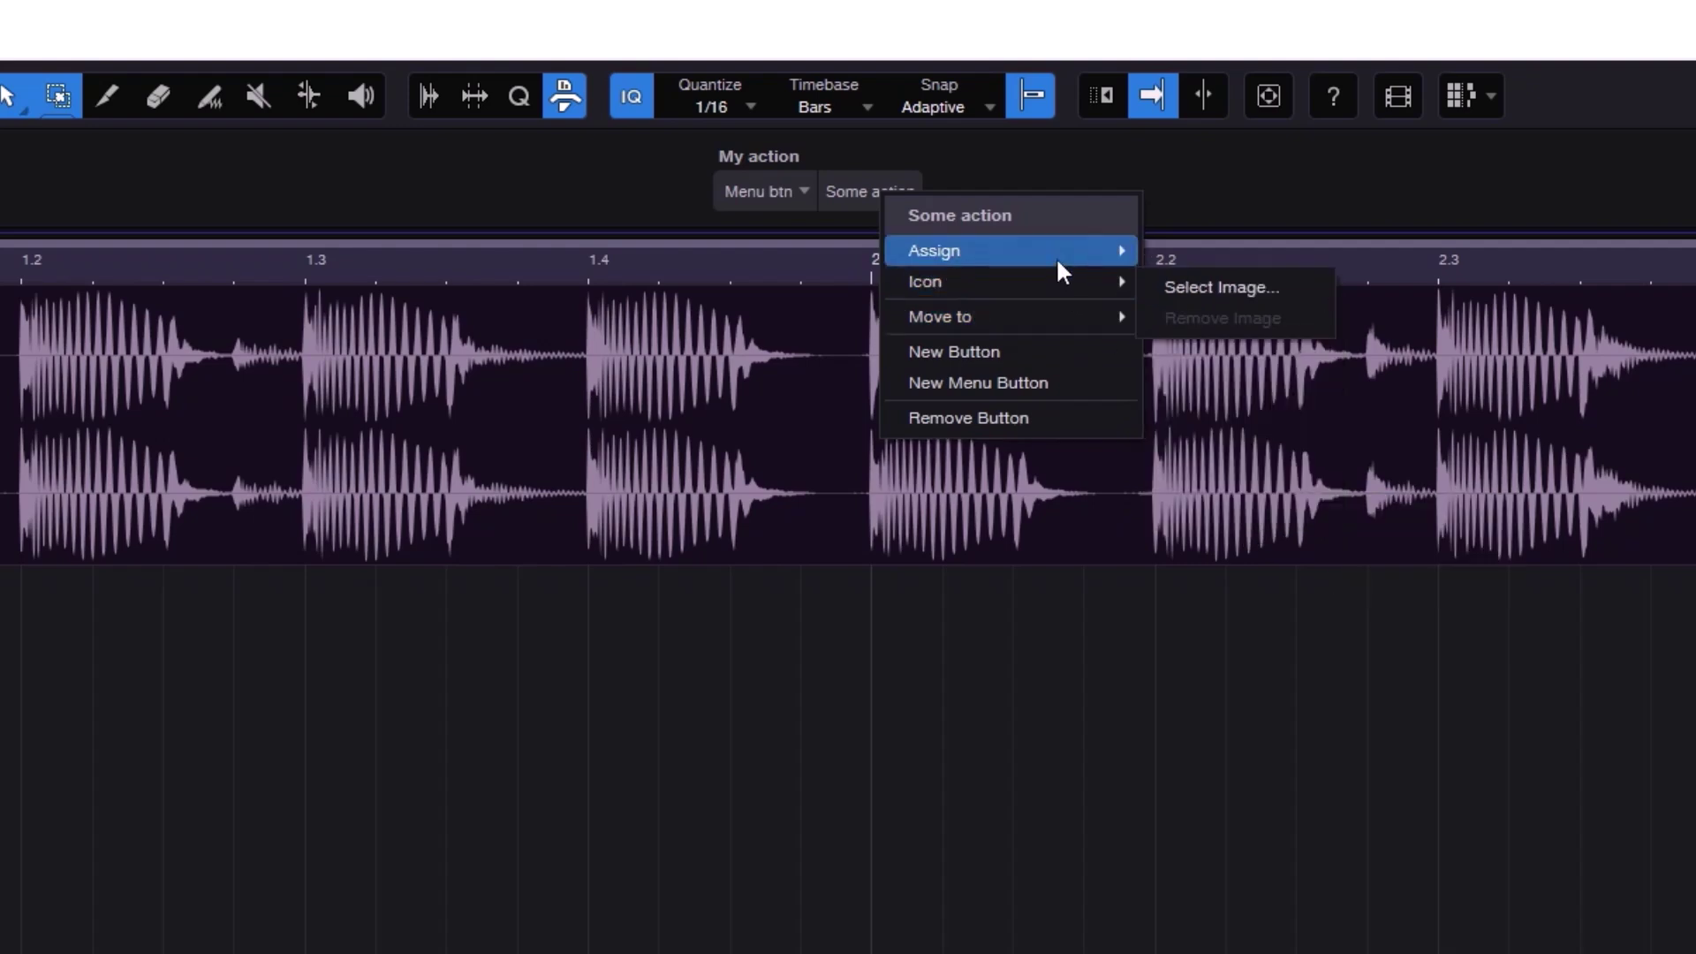
mouse_move(1059, 262)
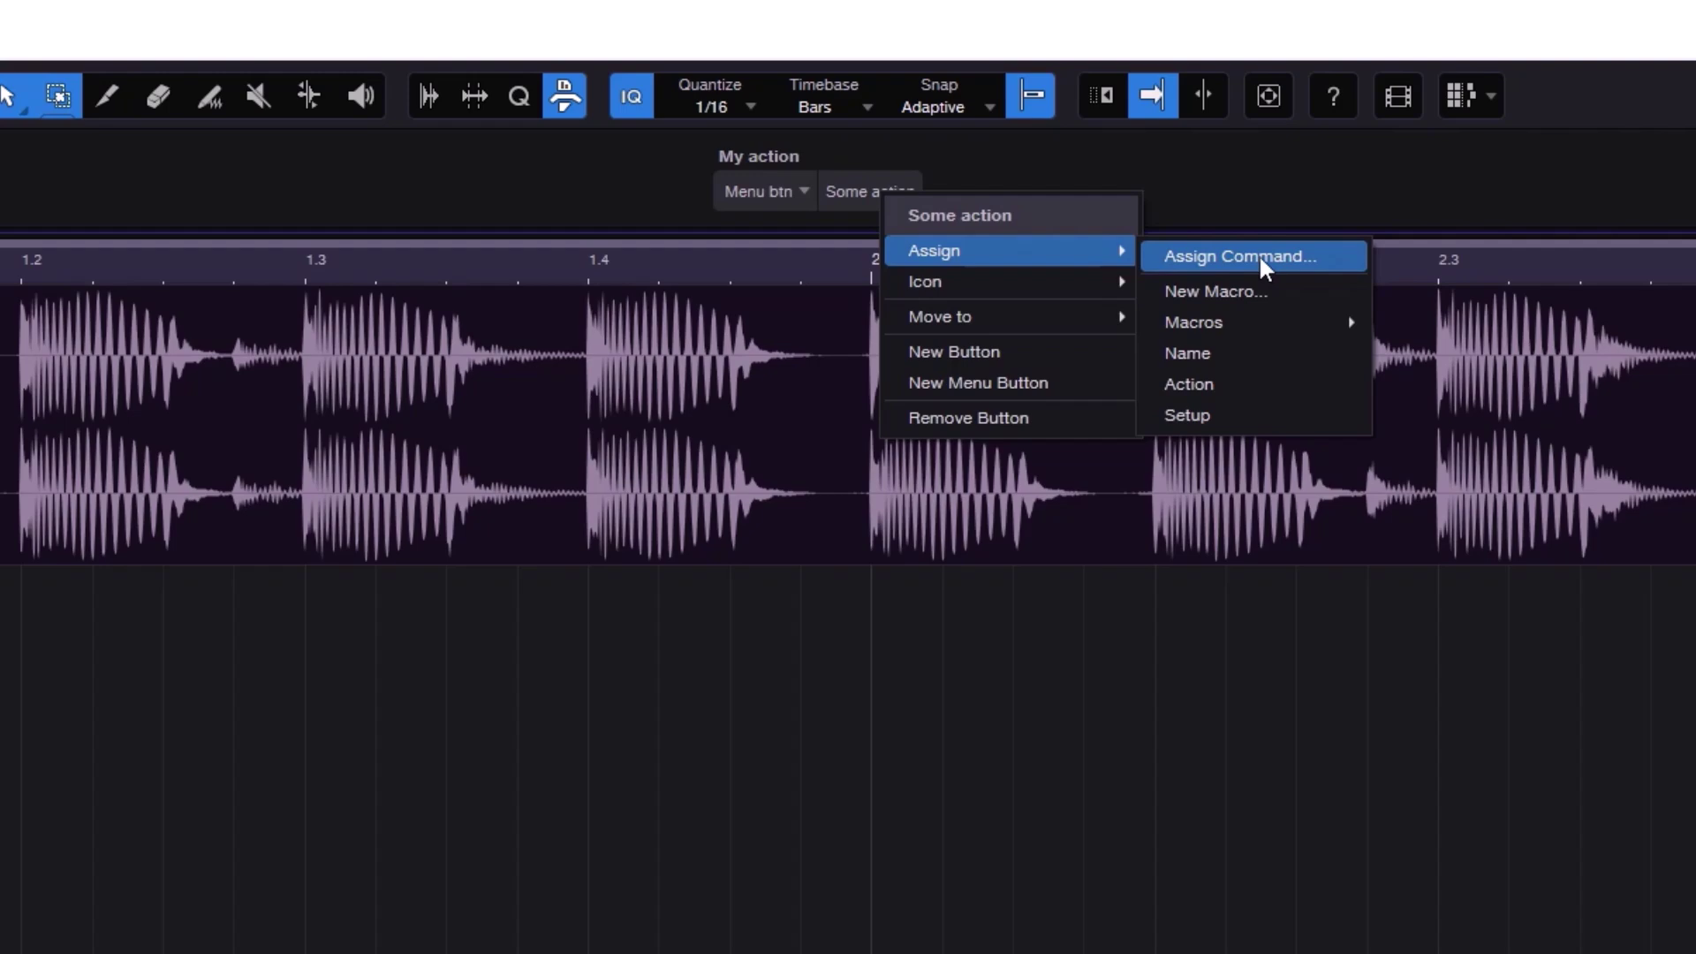
mouse_move(1219, 322)
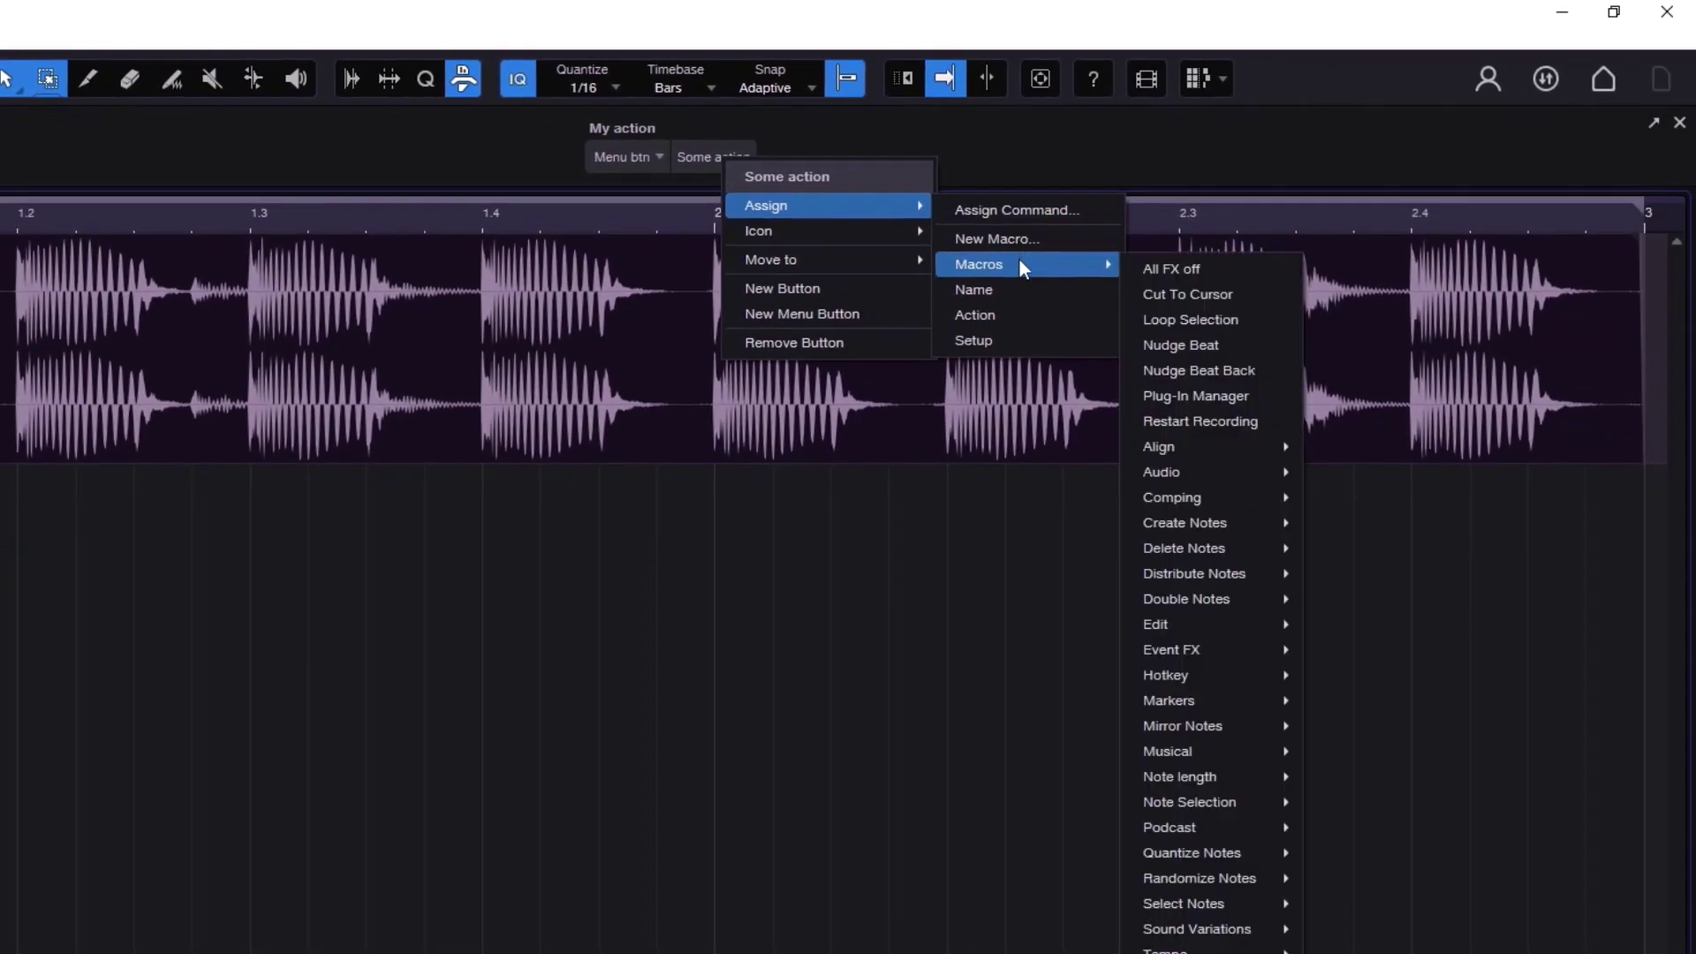
mouse_move(1173, 444)
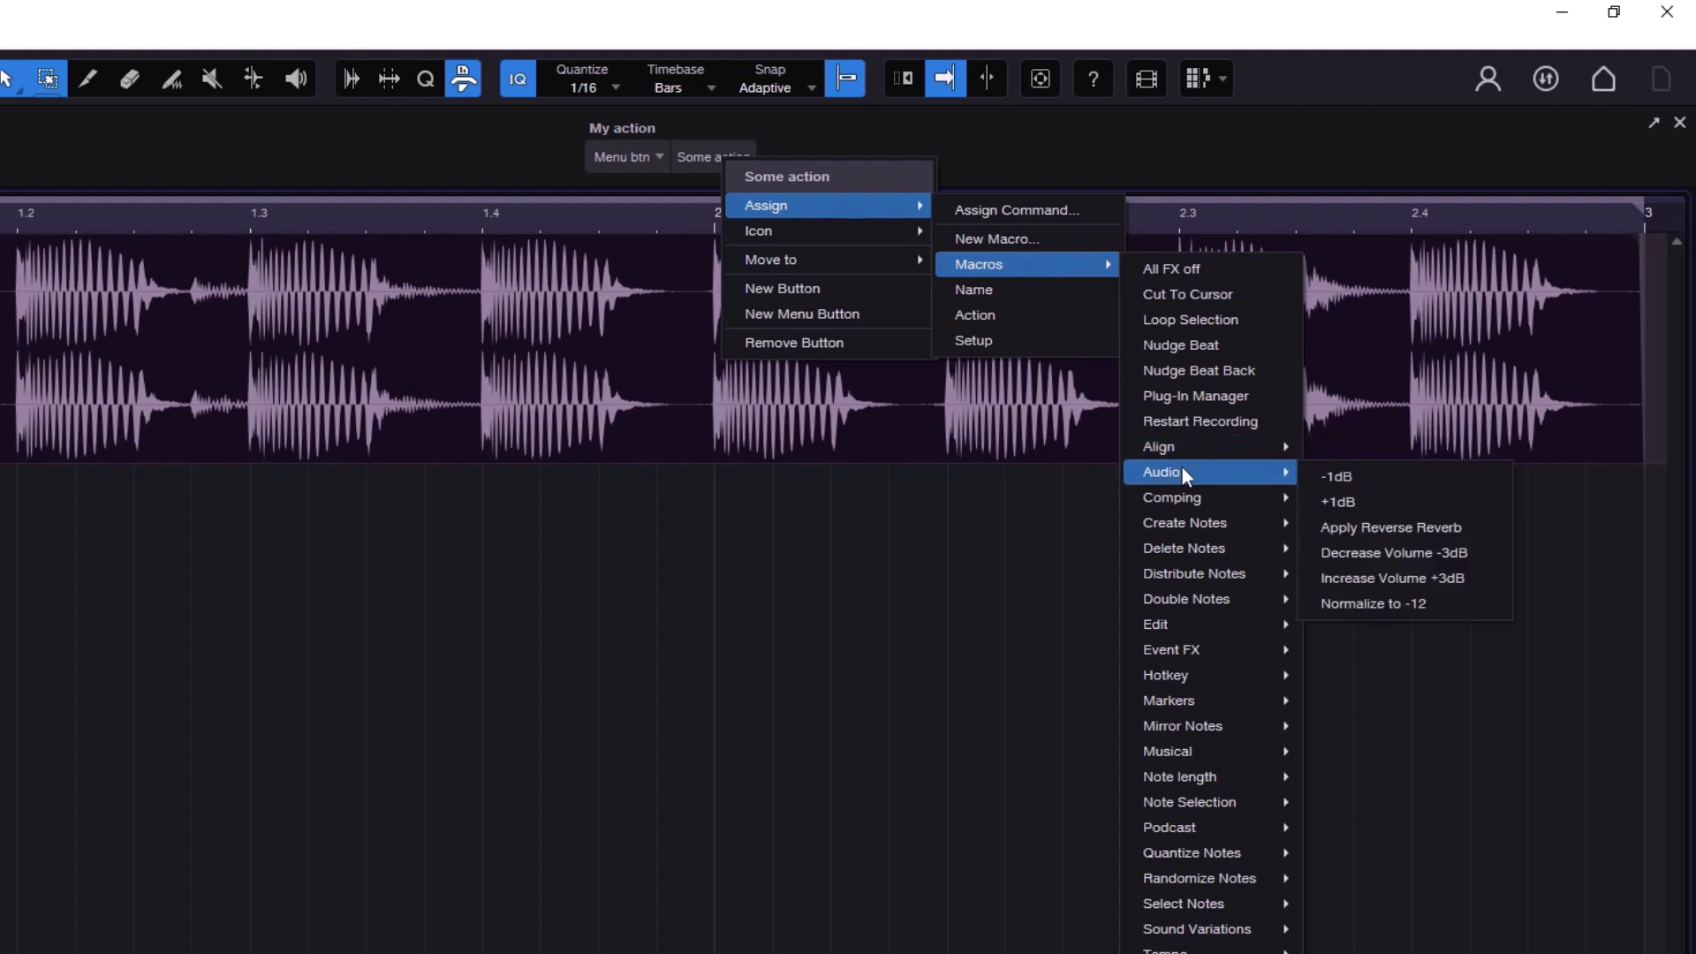
click(1216, 320)
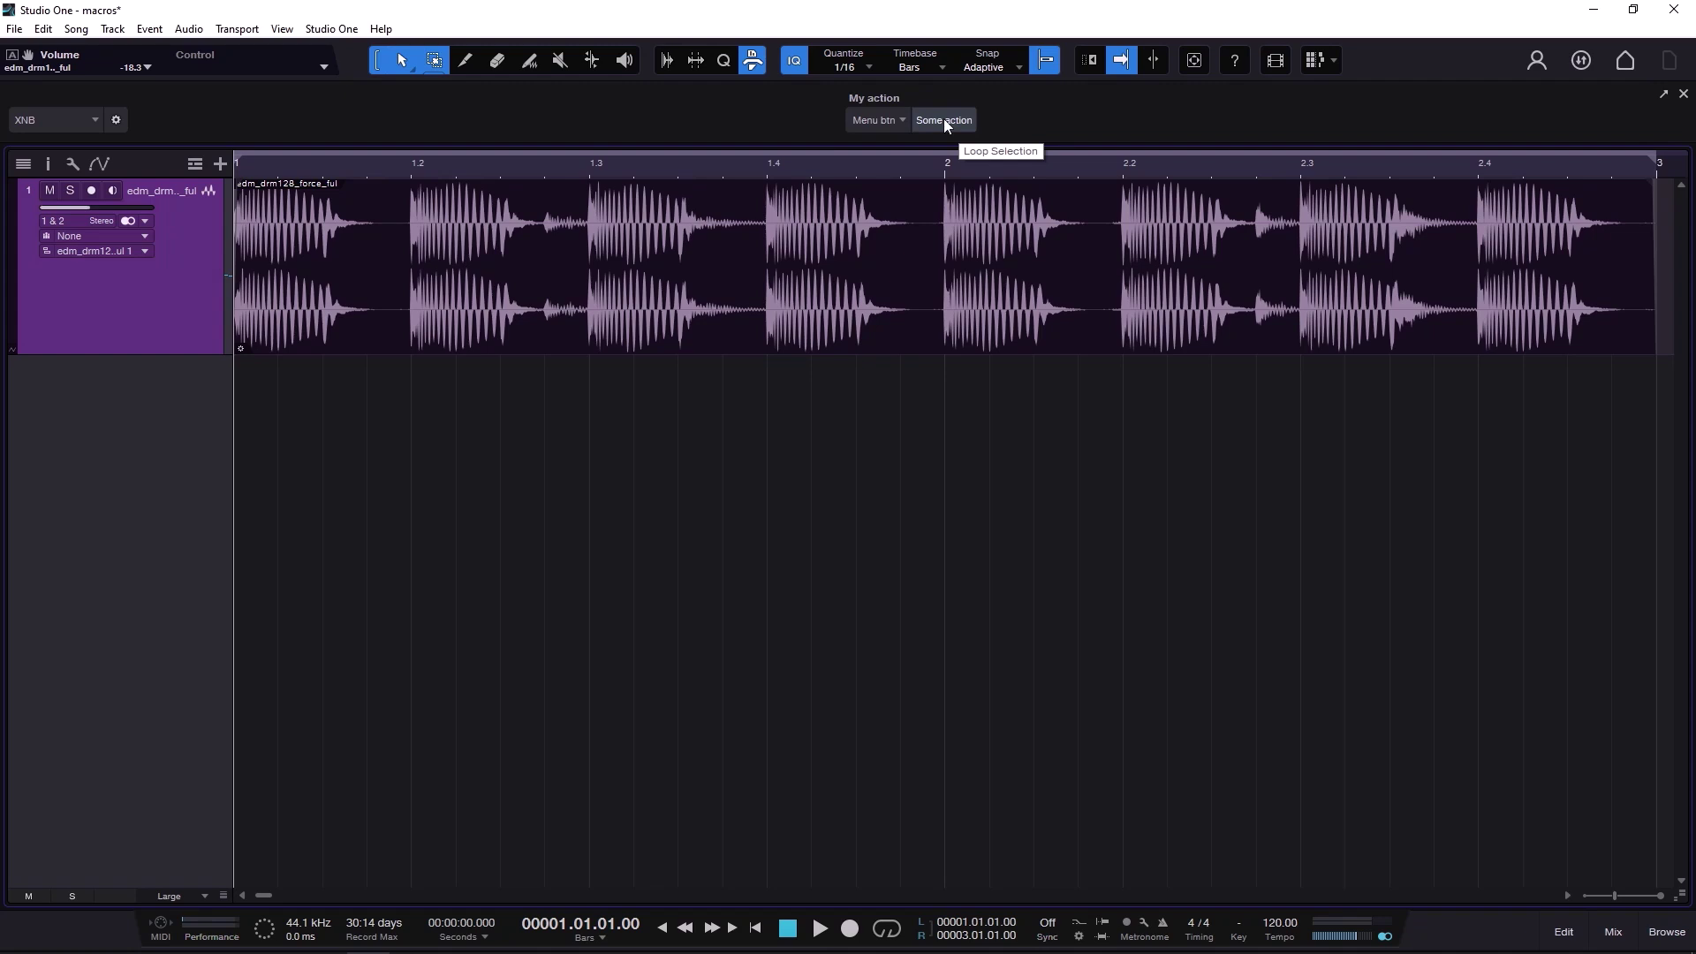
- Test the Some action button by looping playback of the drum event, and stop it with the event selected
click(943, 120)
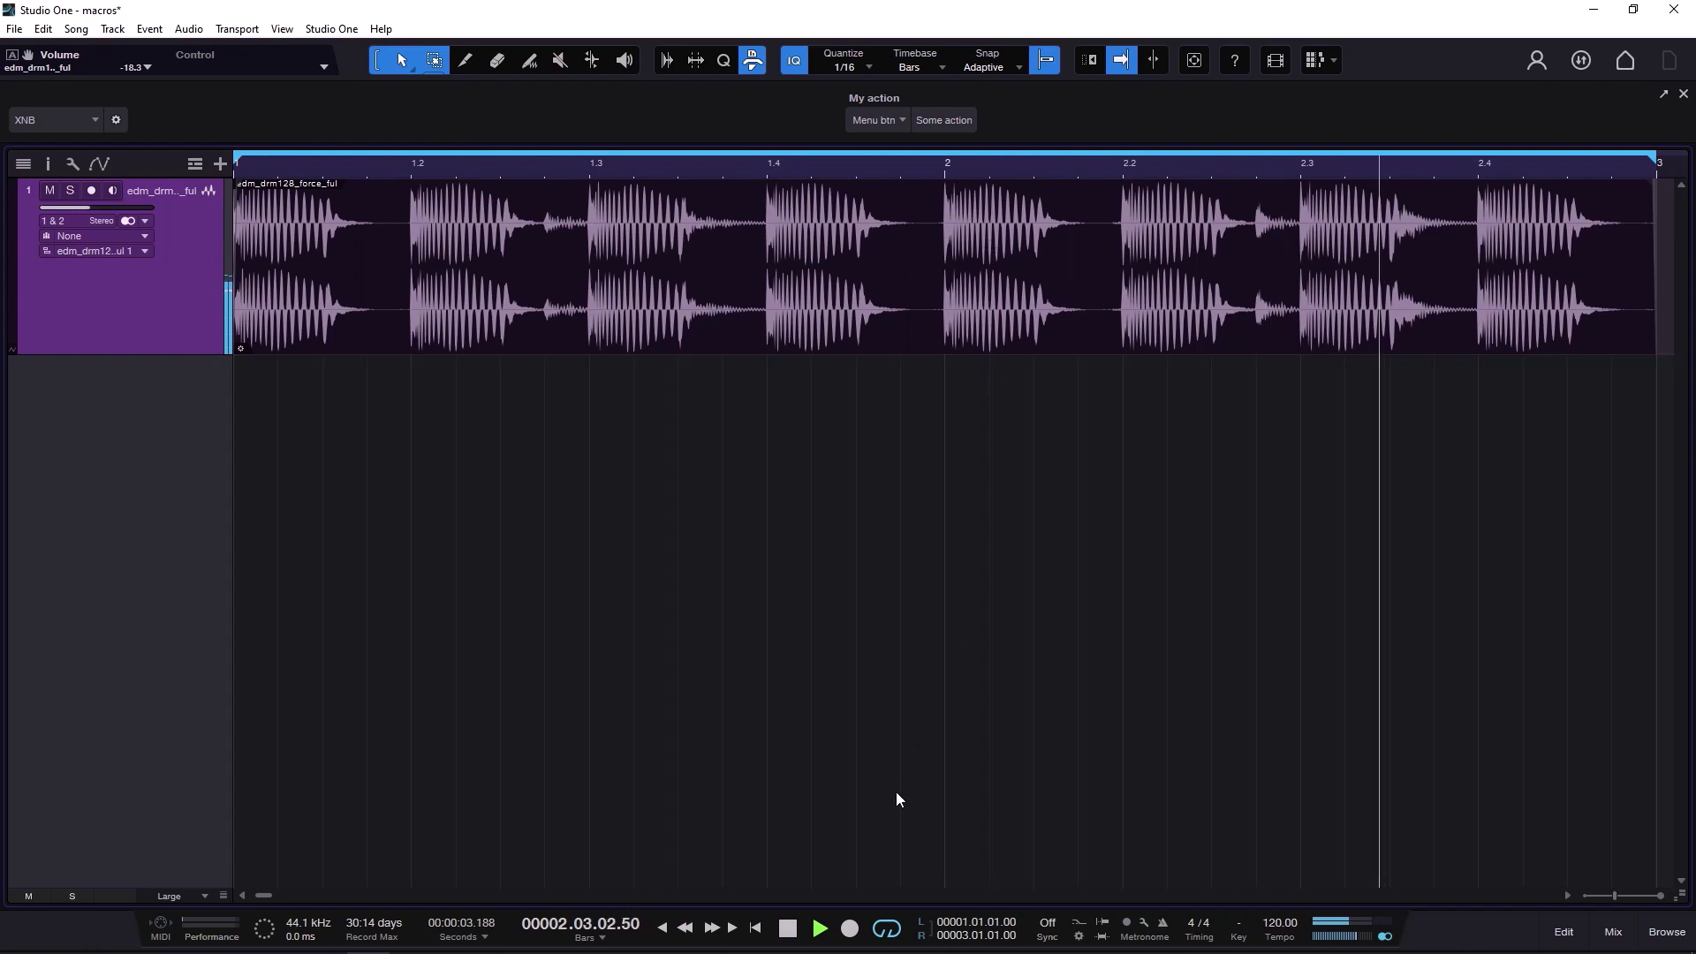
key(space)
click(957, 126)
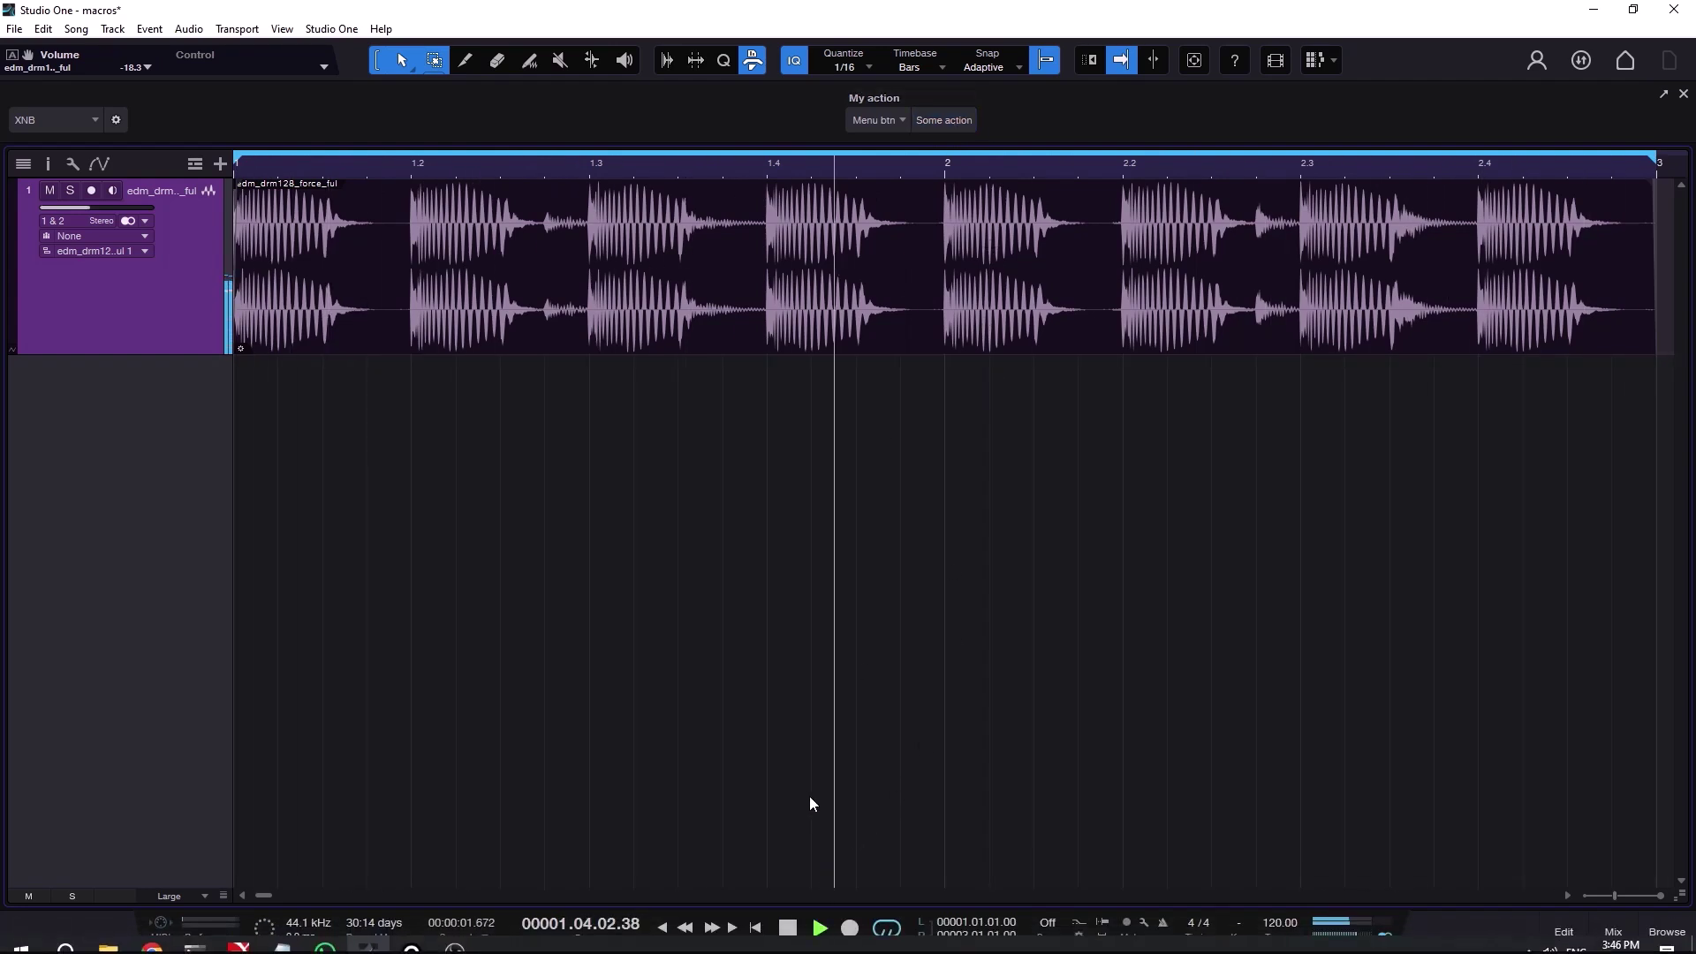
click(787, 929)
key(ctrl+a)
key(w)
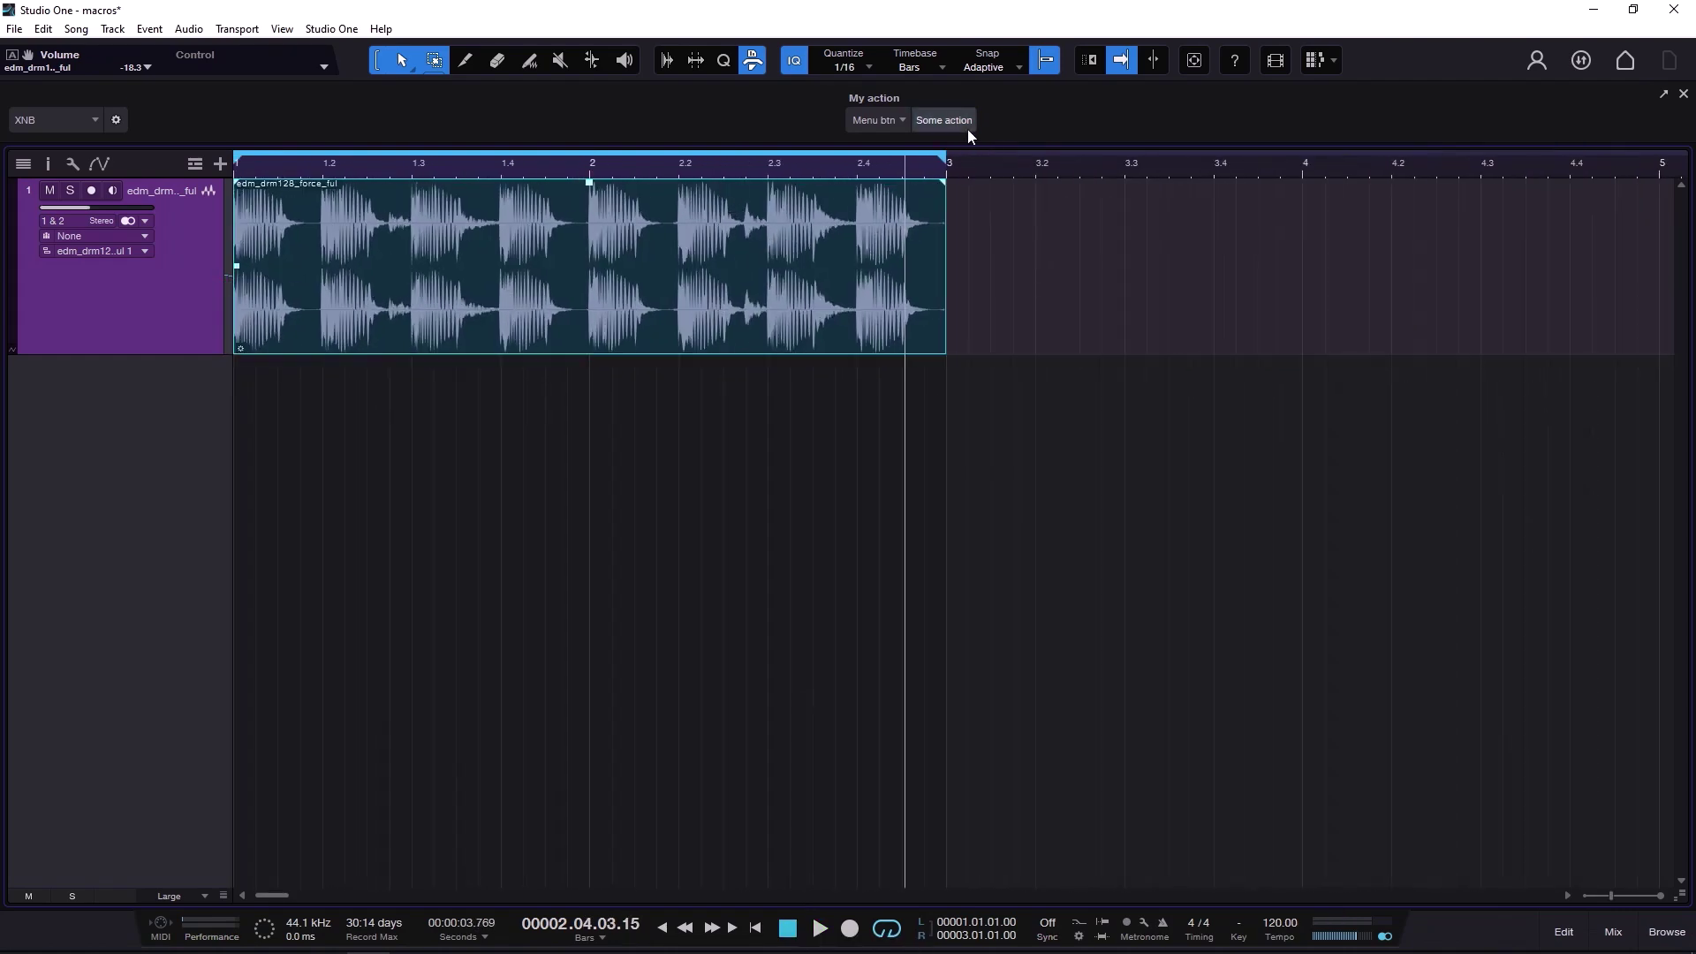
- Reassign the Some action button to the Create Autofades command, found by searching the commands for "create auto"
right_click(958, 120)
mouse_move(1051, 158)
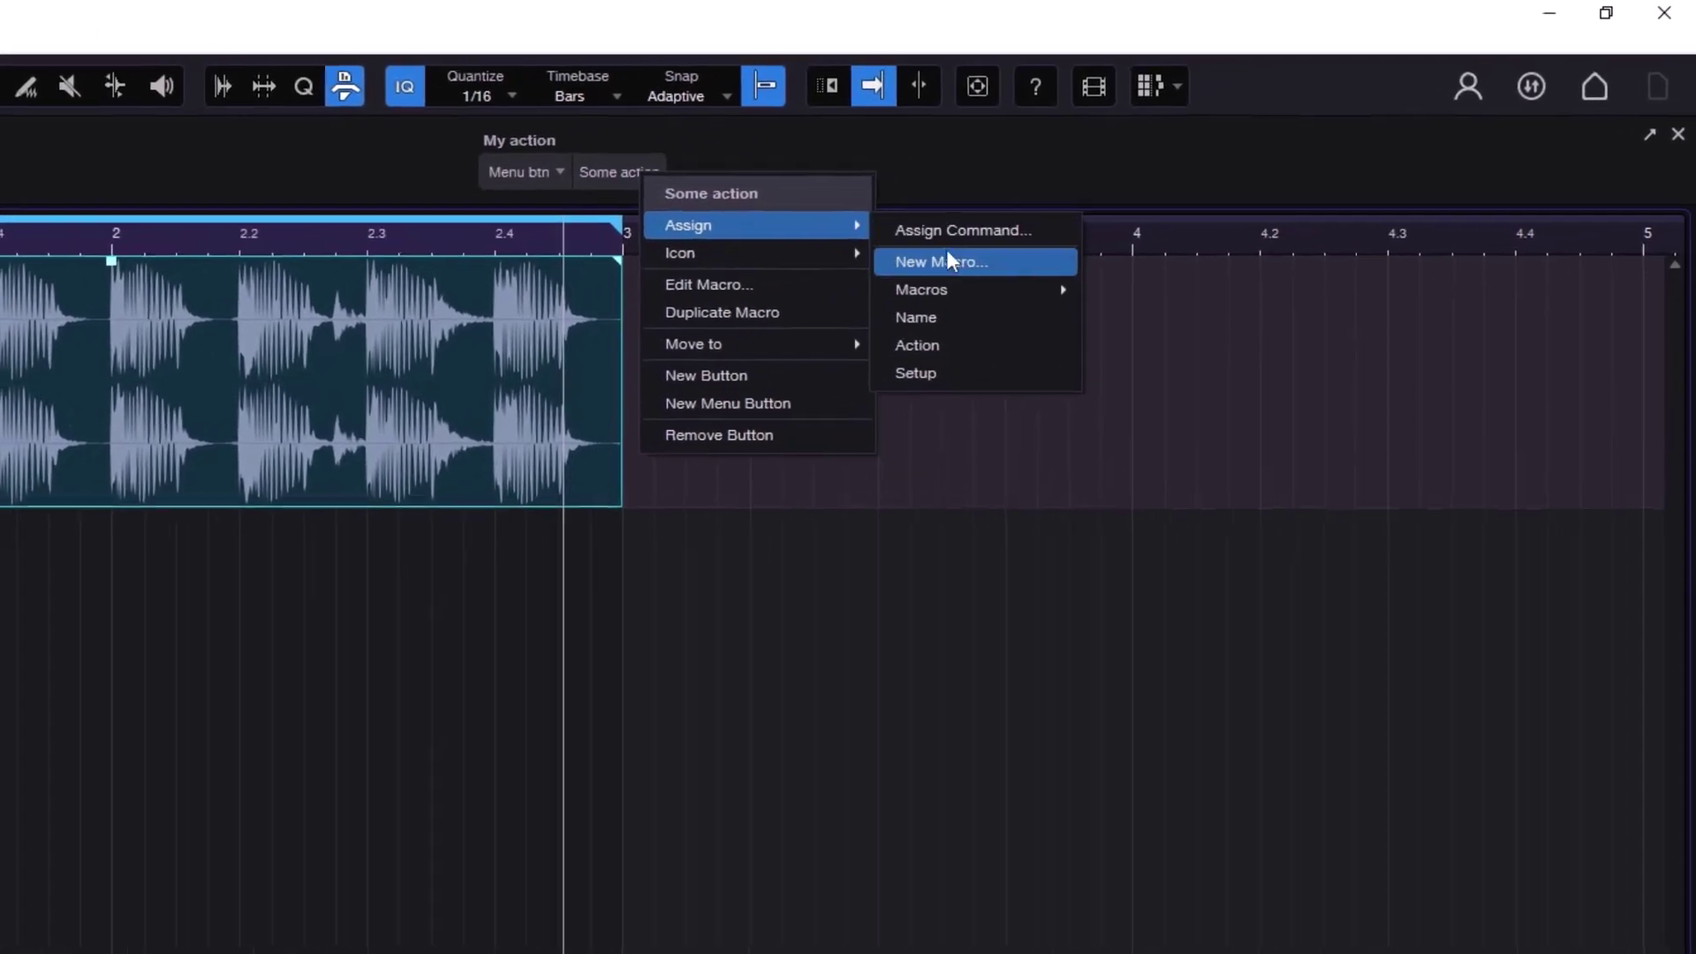
mouse_move(967, 292)
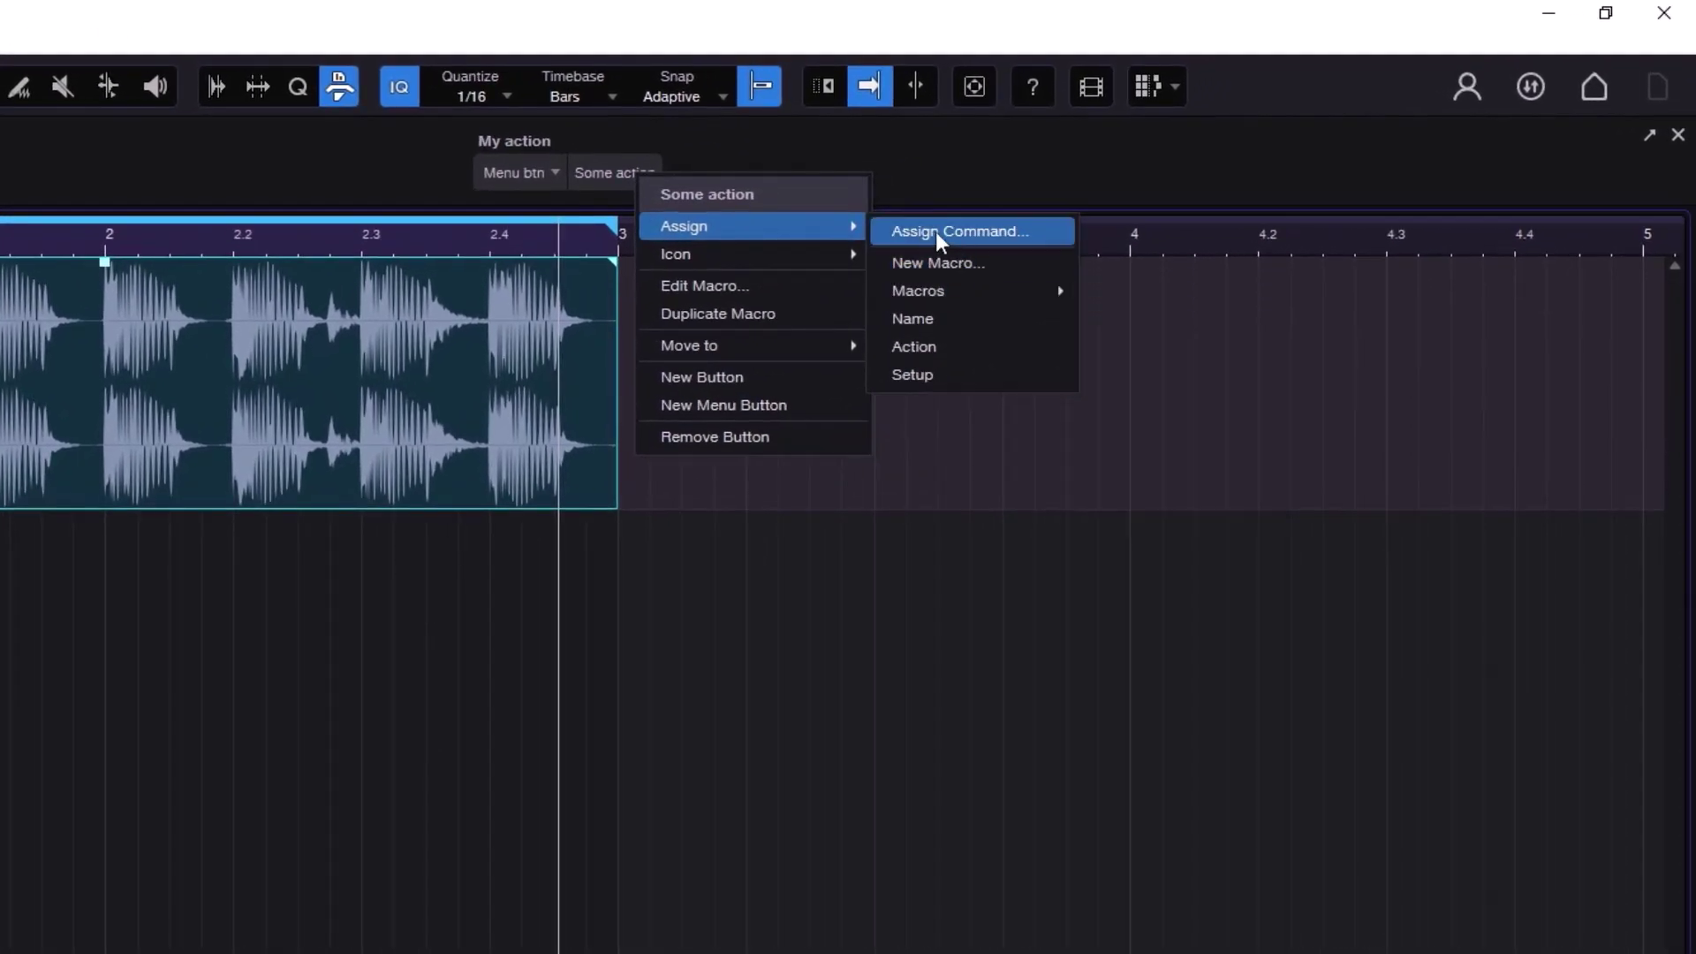
key(Escape)
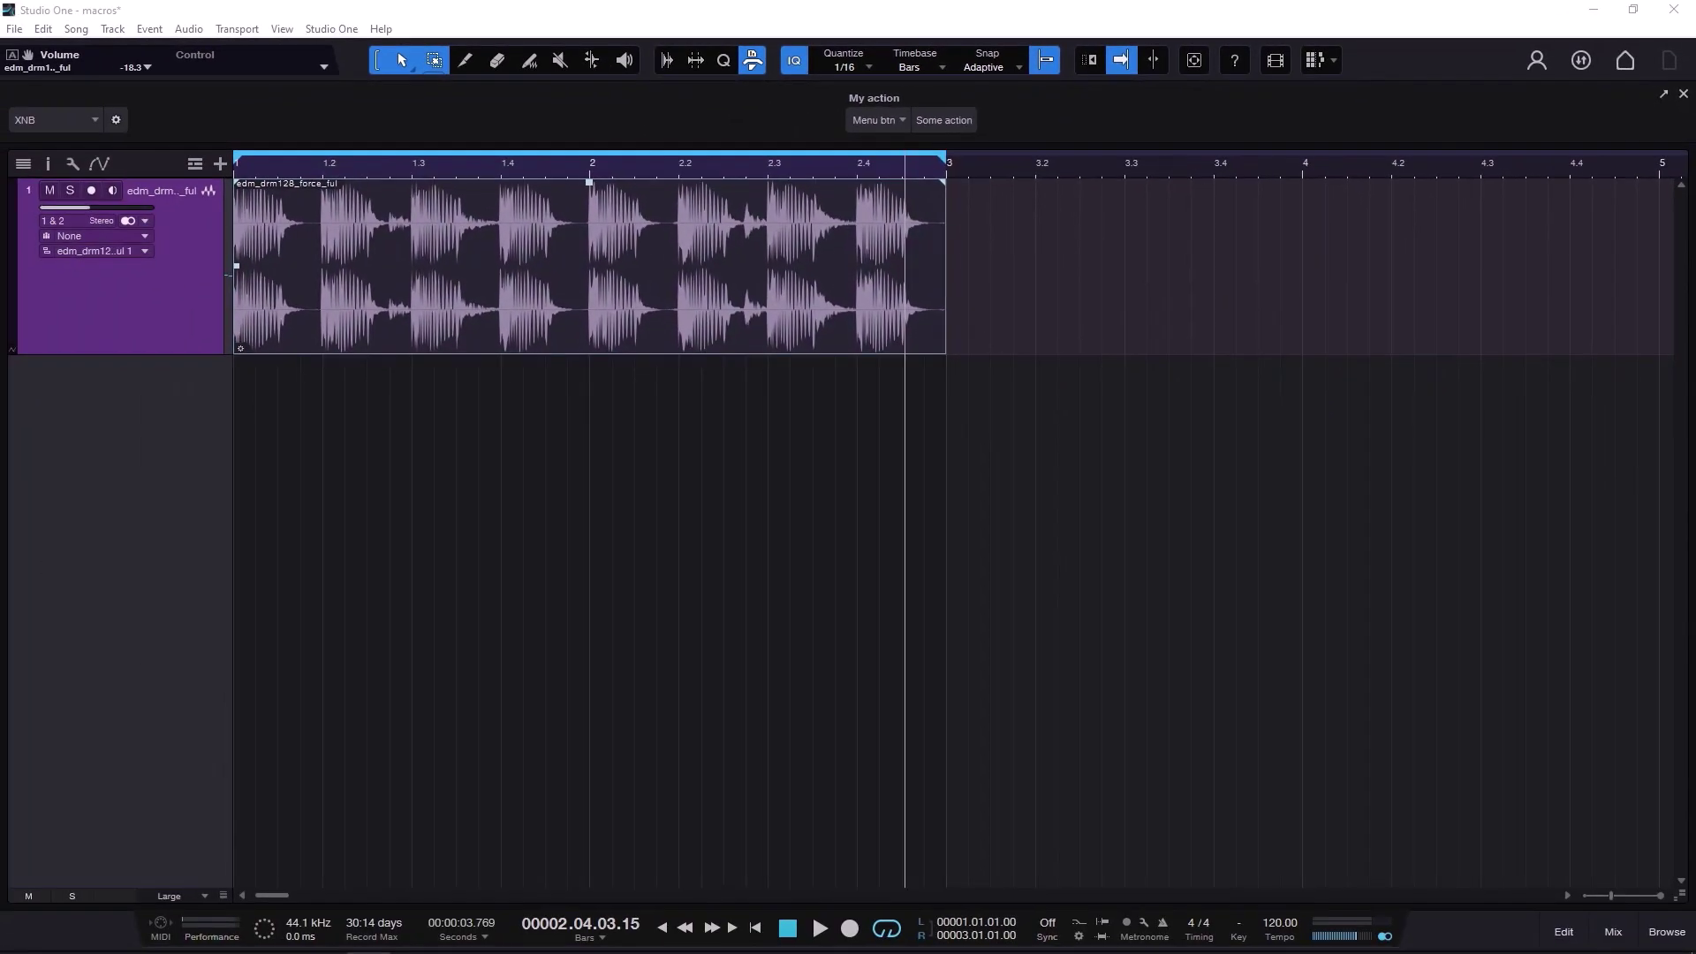
drag(826, 275, 911, 258)
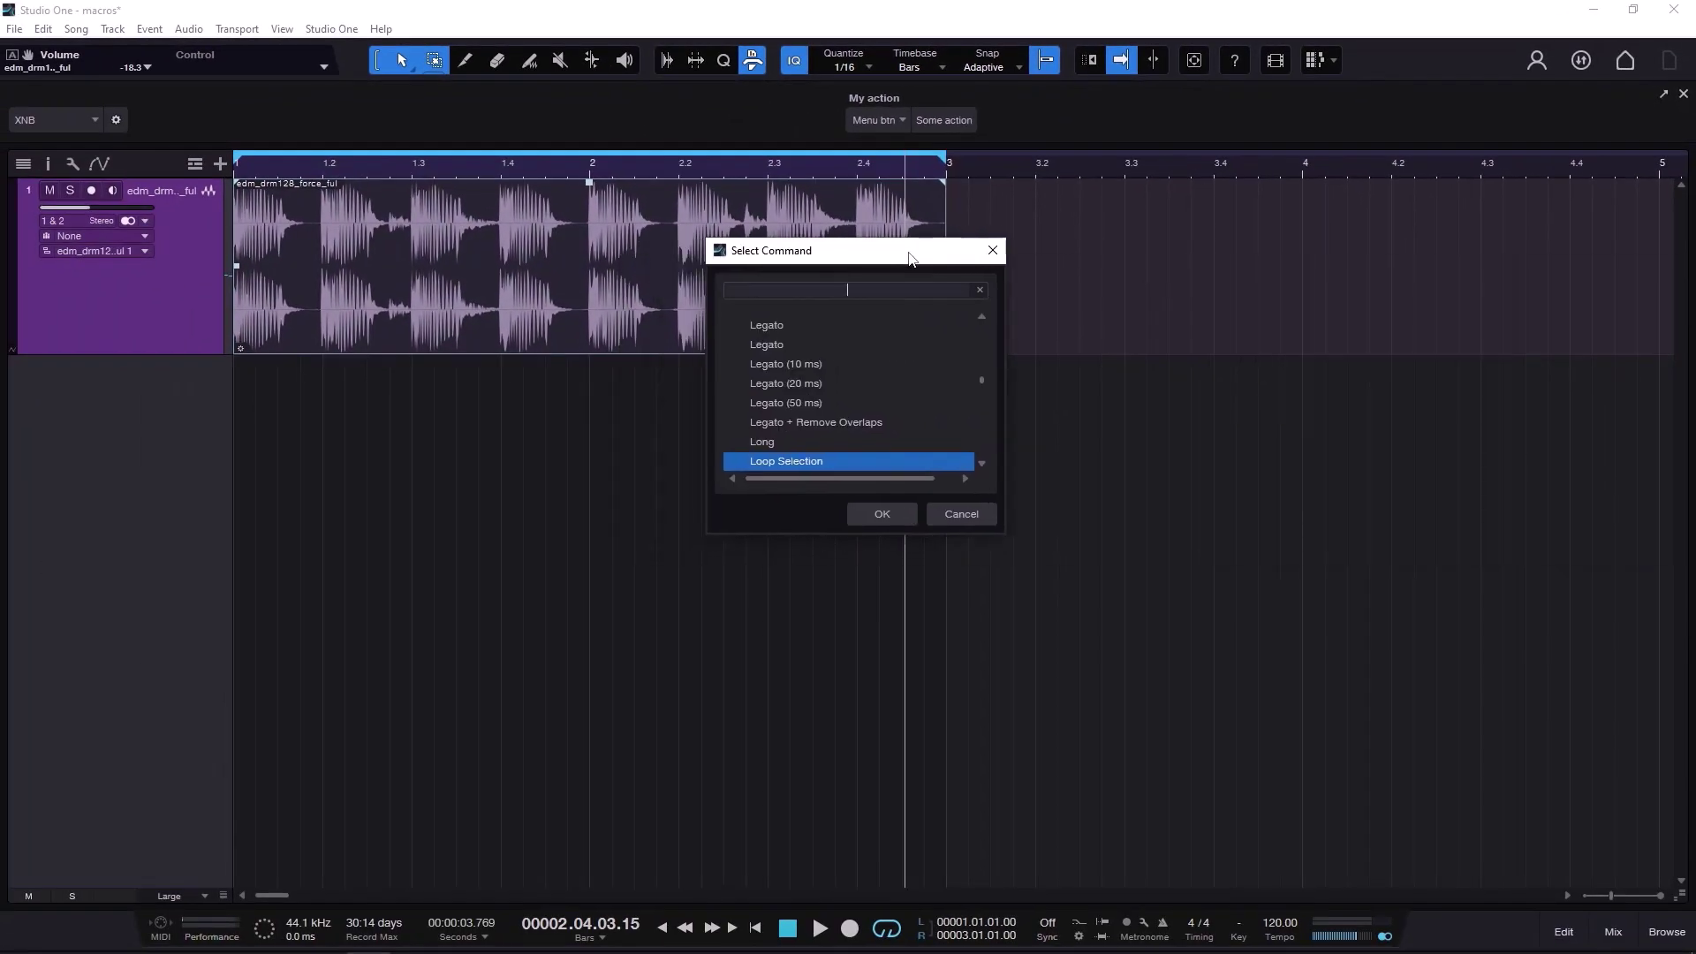
scroll(896, 404, down, 3)
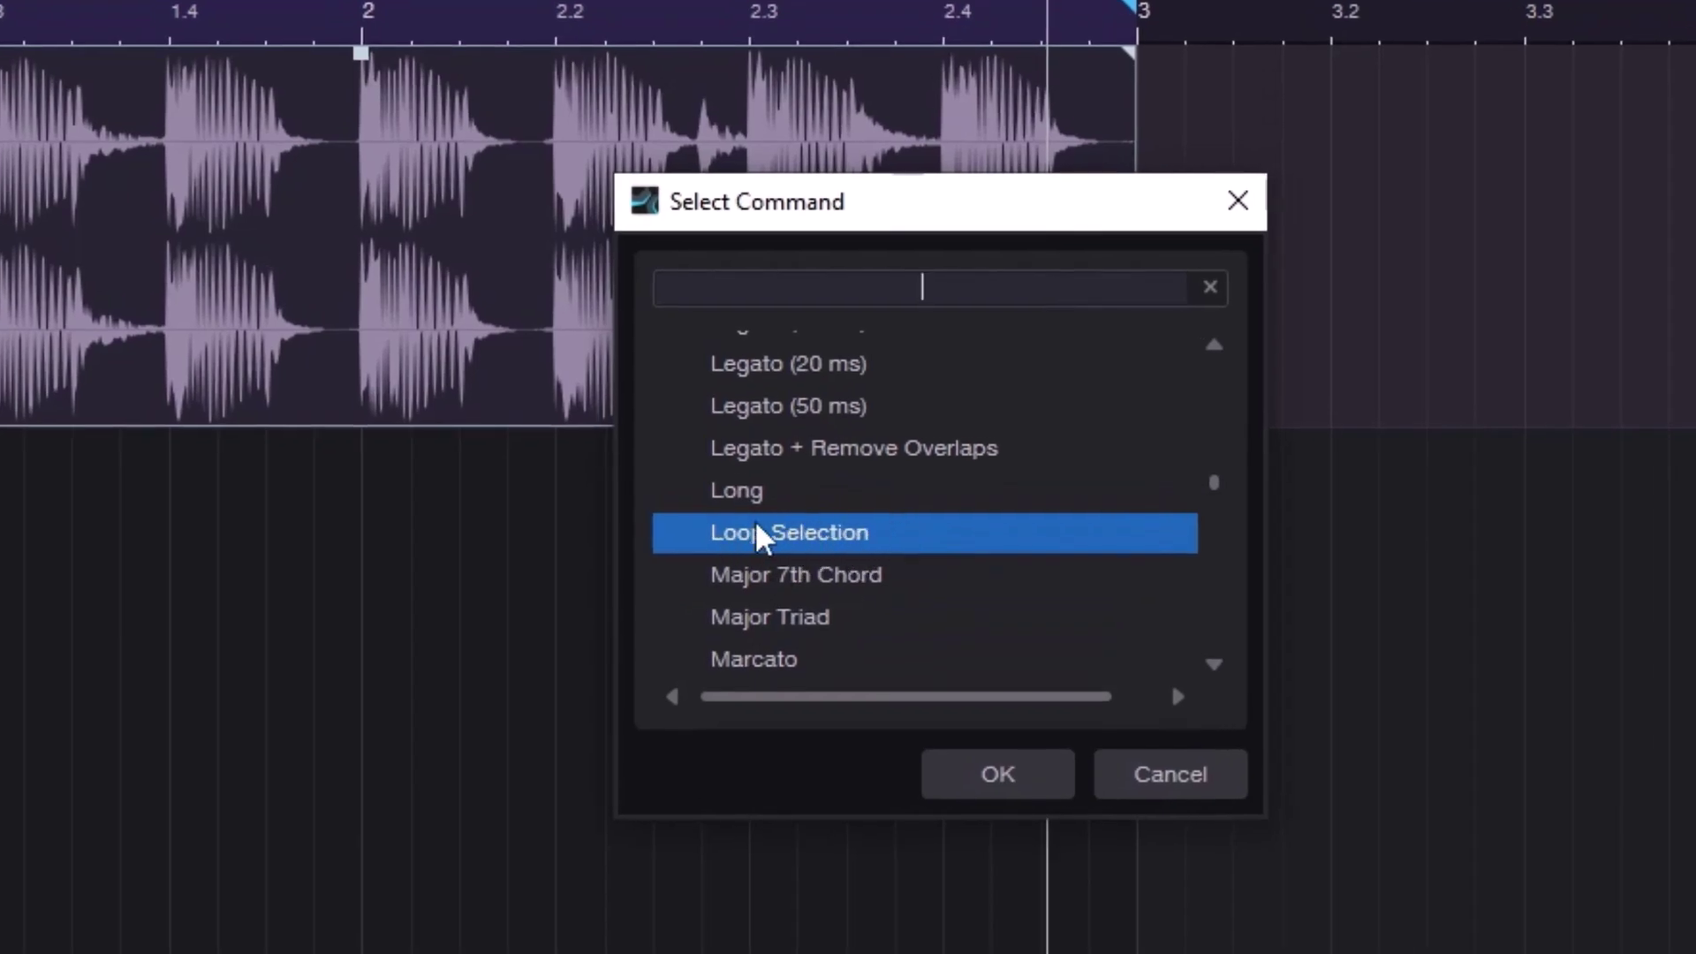
click(835, 539)
click(924, 293)
text(create)
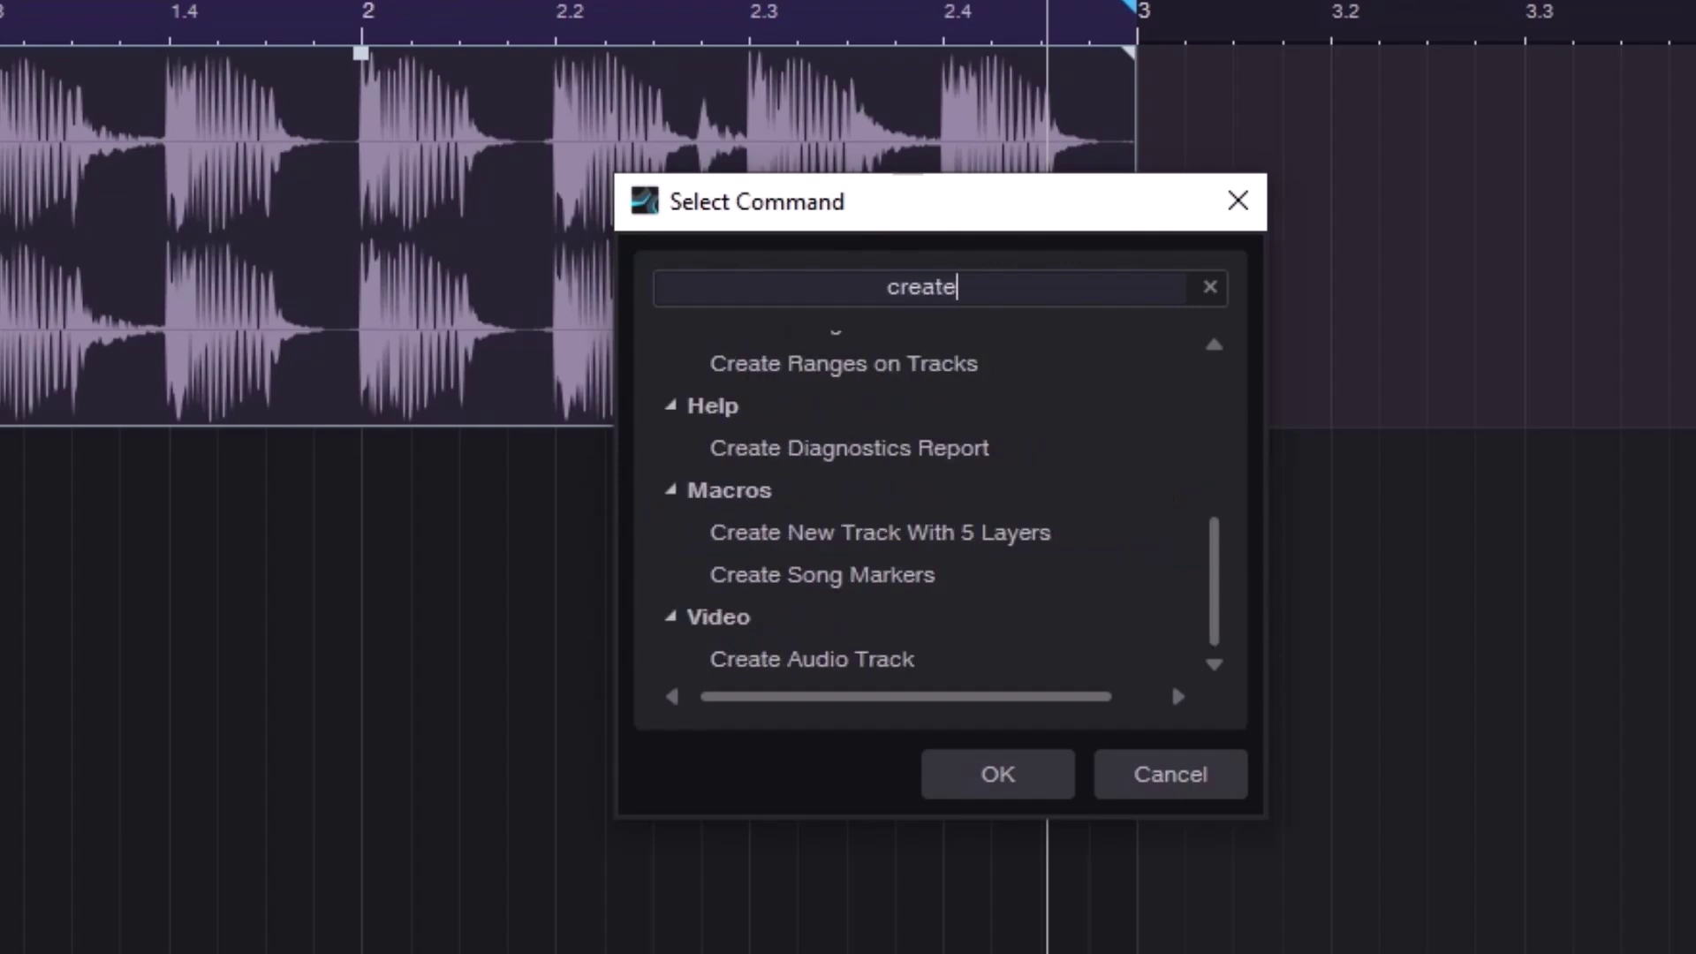
text( auto)
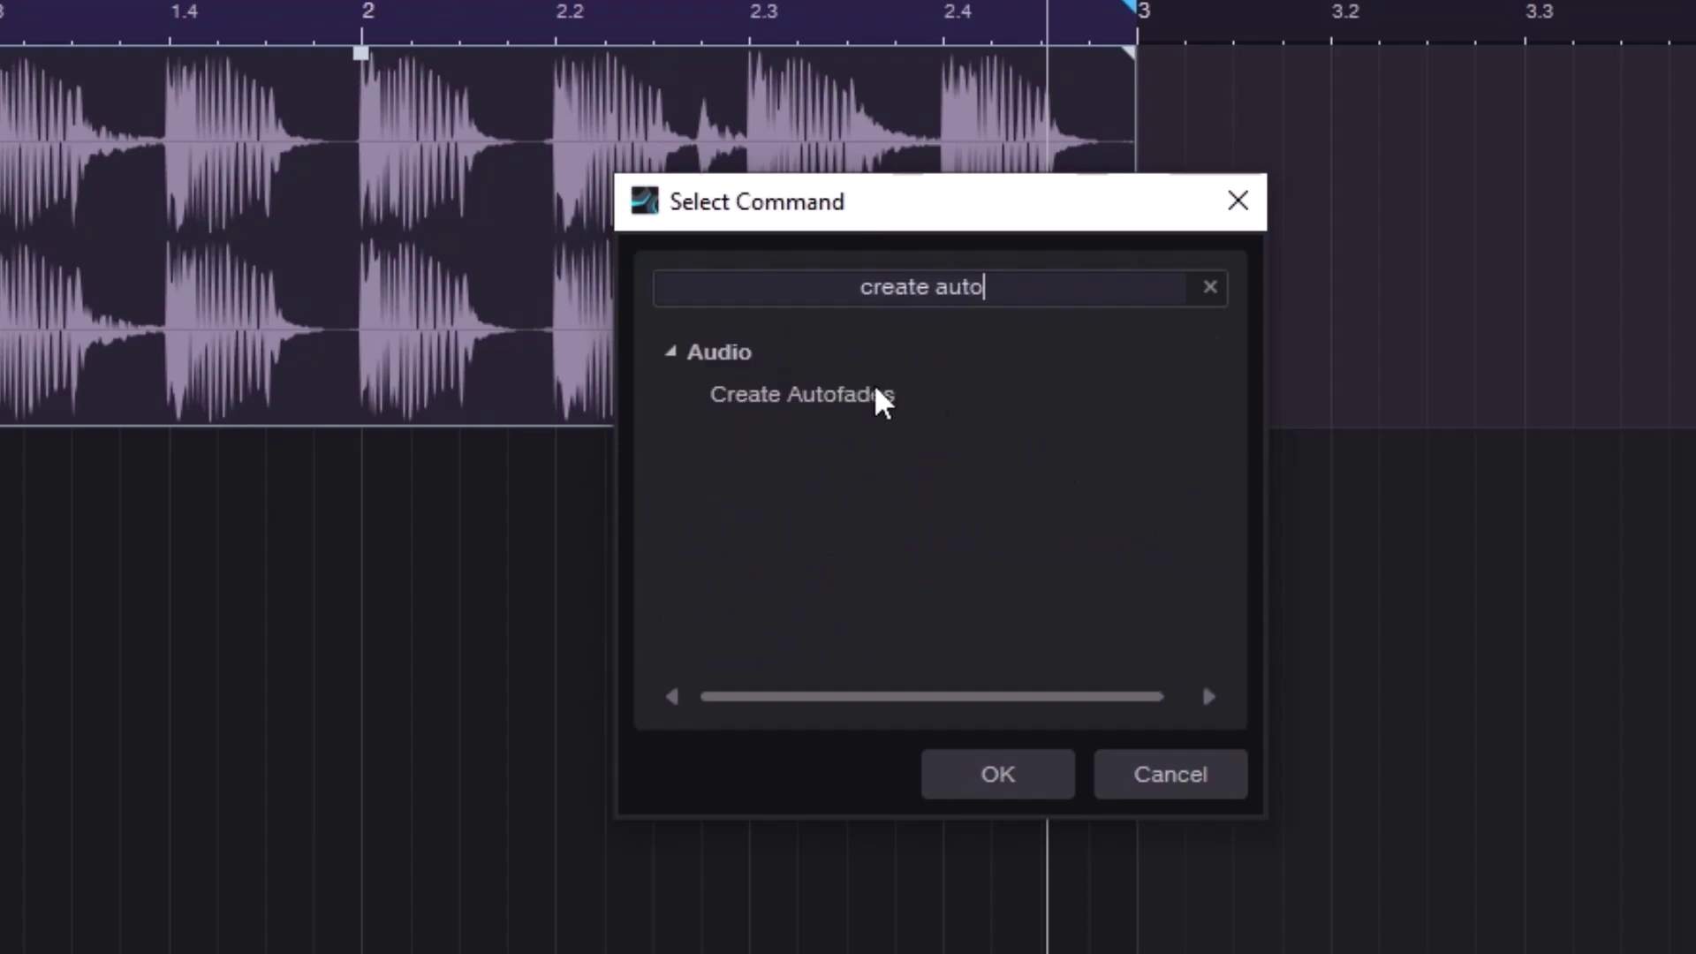
click(809, 412)
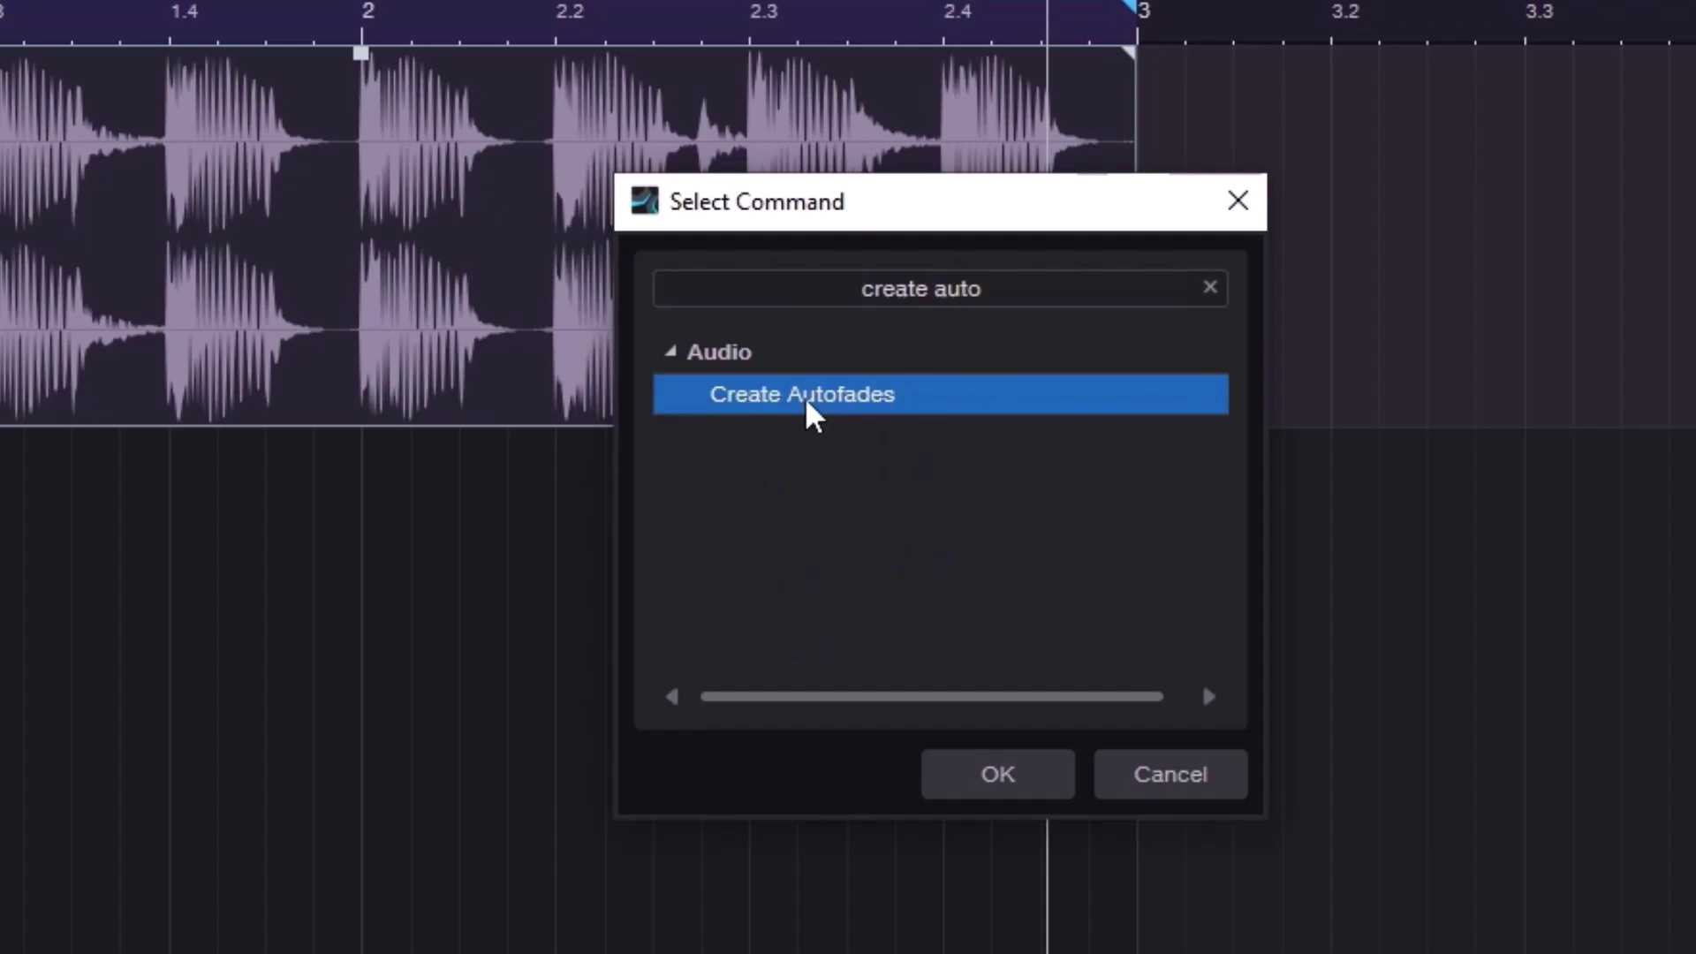
click(1002, 781)
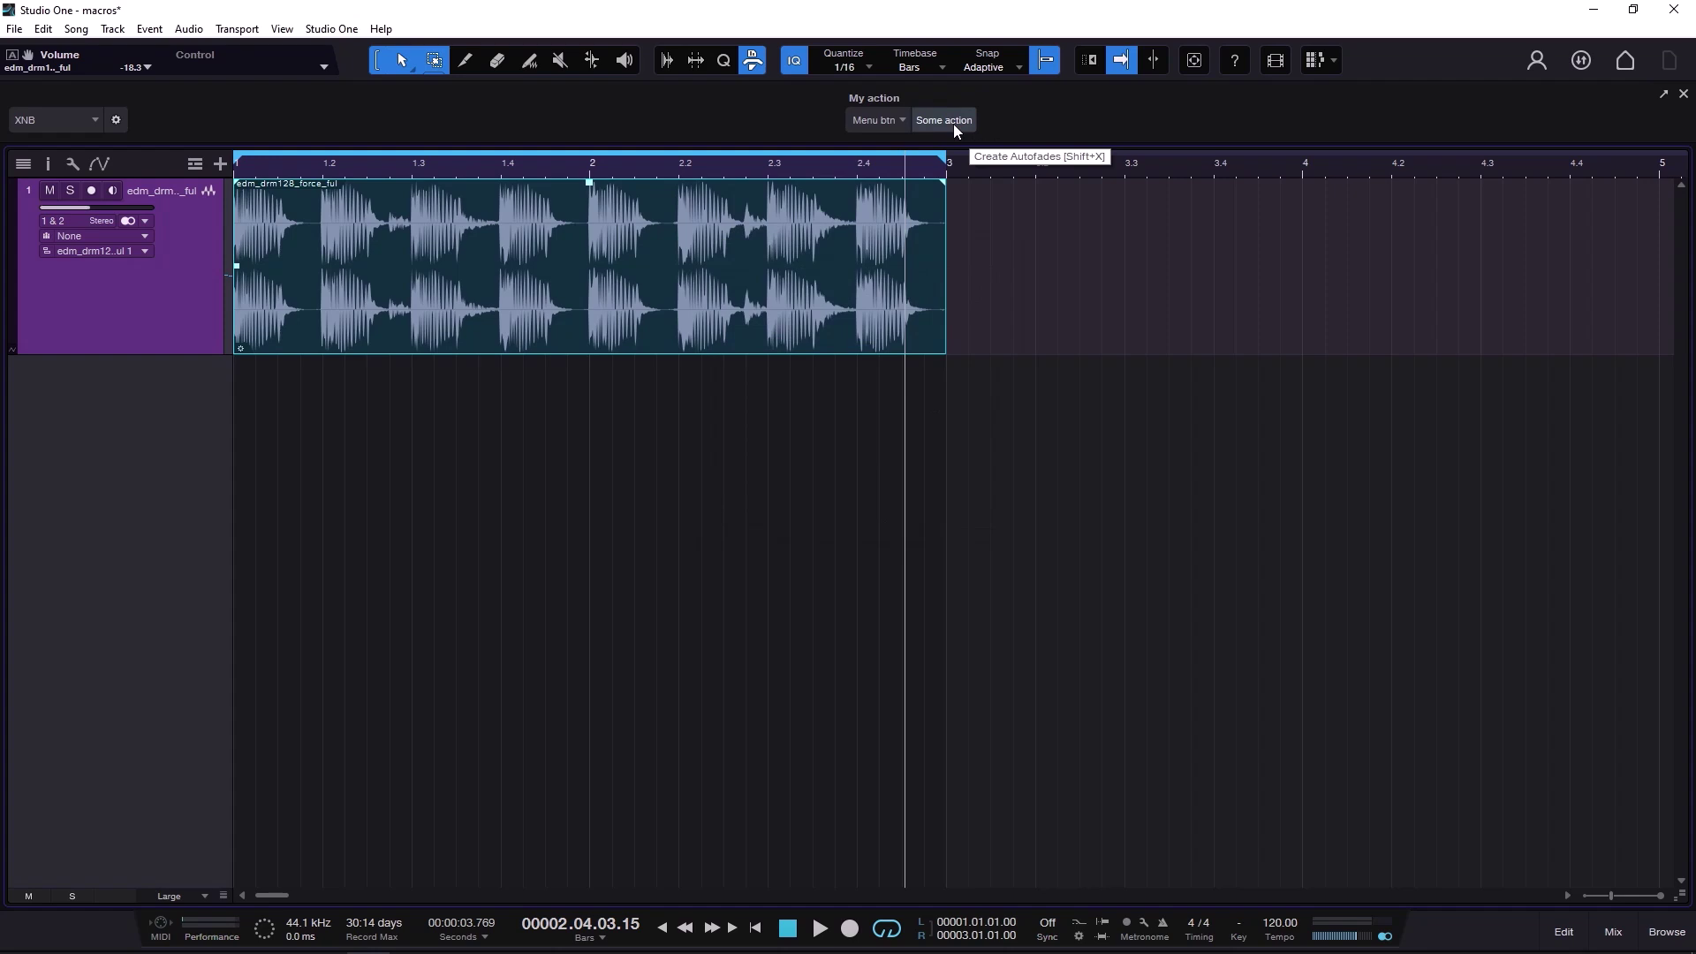
- Apply autofades to the selected drum event using the Some action button
drag(967, 167, 971, 229)
click(950, 124)
right_click(1083, 165)
click(1024, 106)
right_click(956, 125)
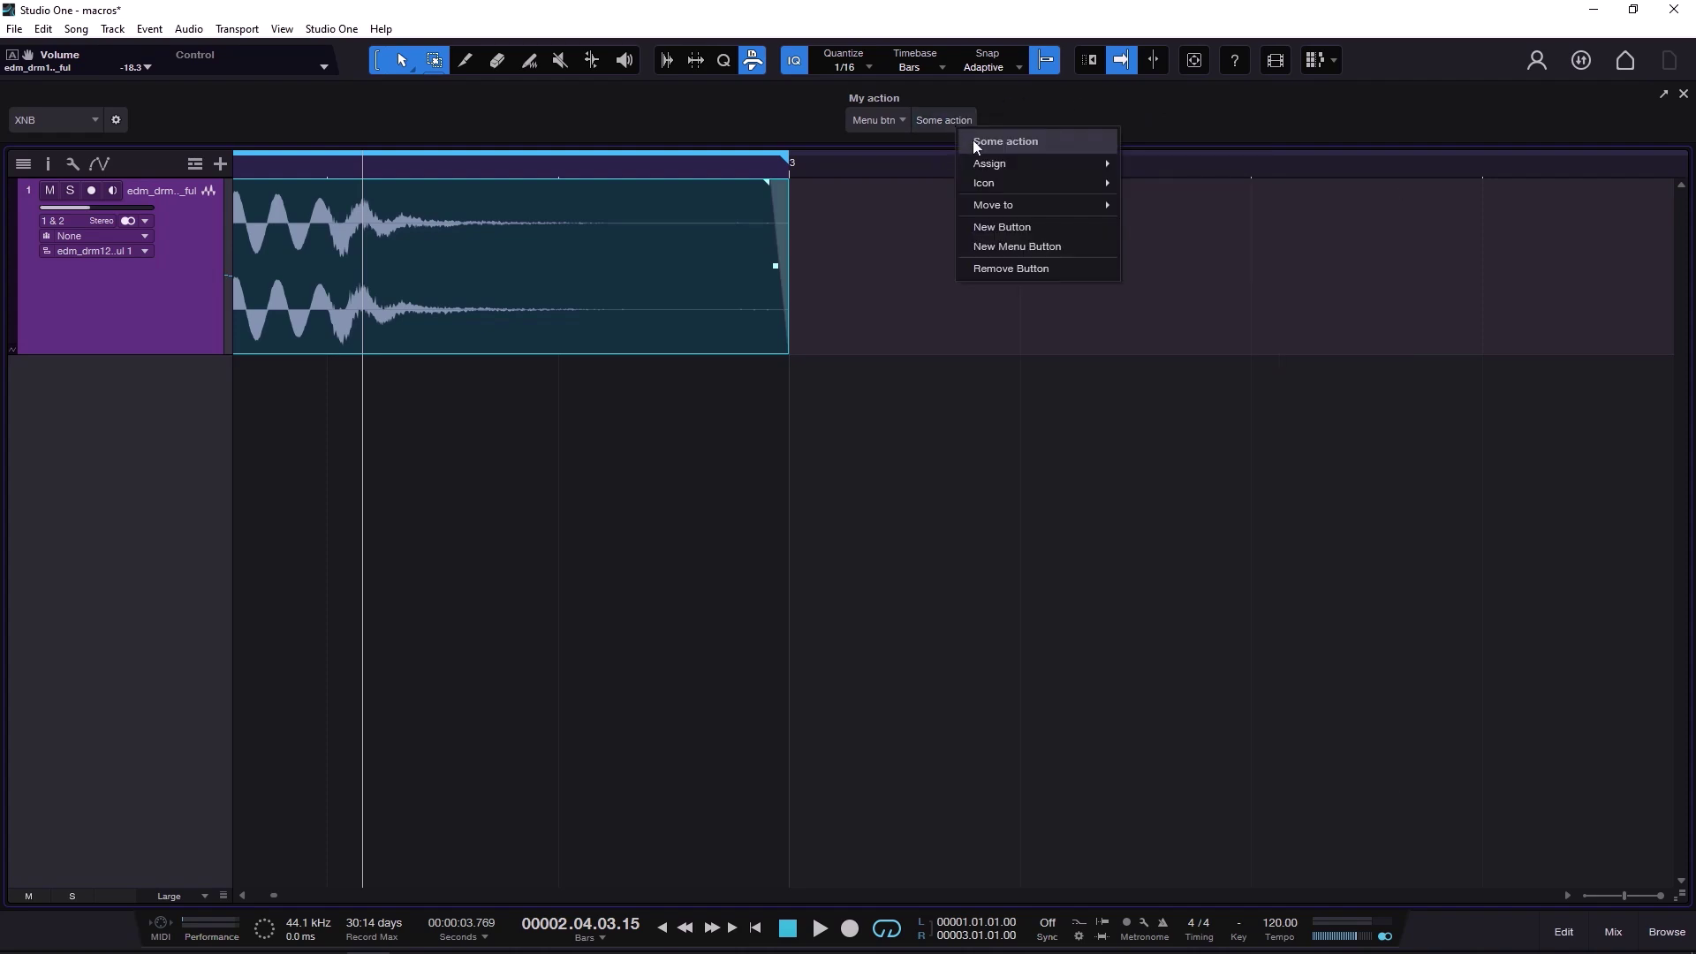
mouse_move(1037, 165)
mouse_move(1197, 207)
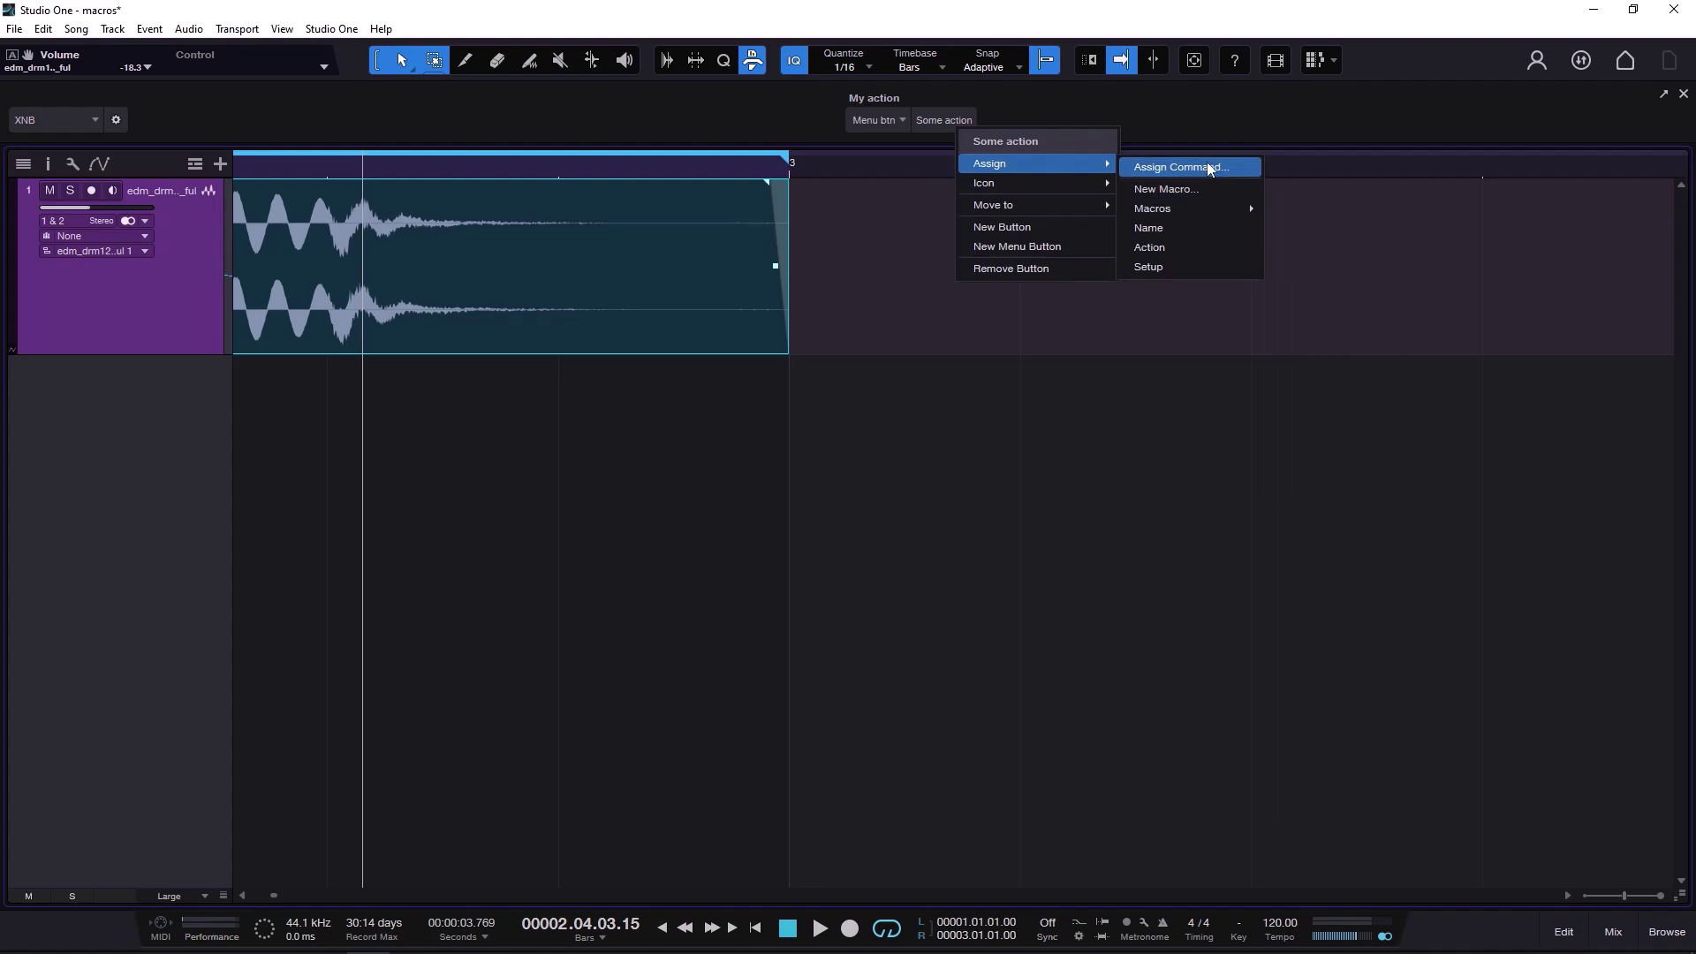
click(1206, 167)
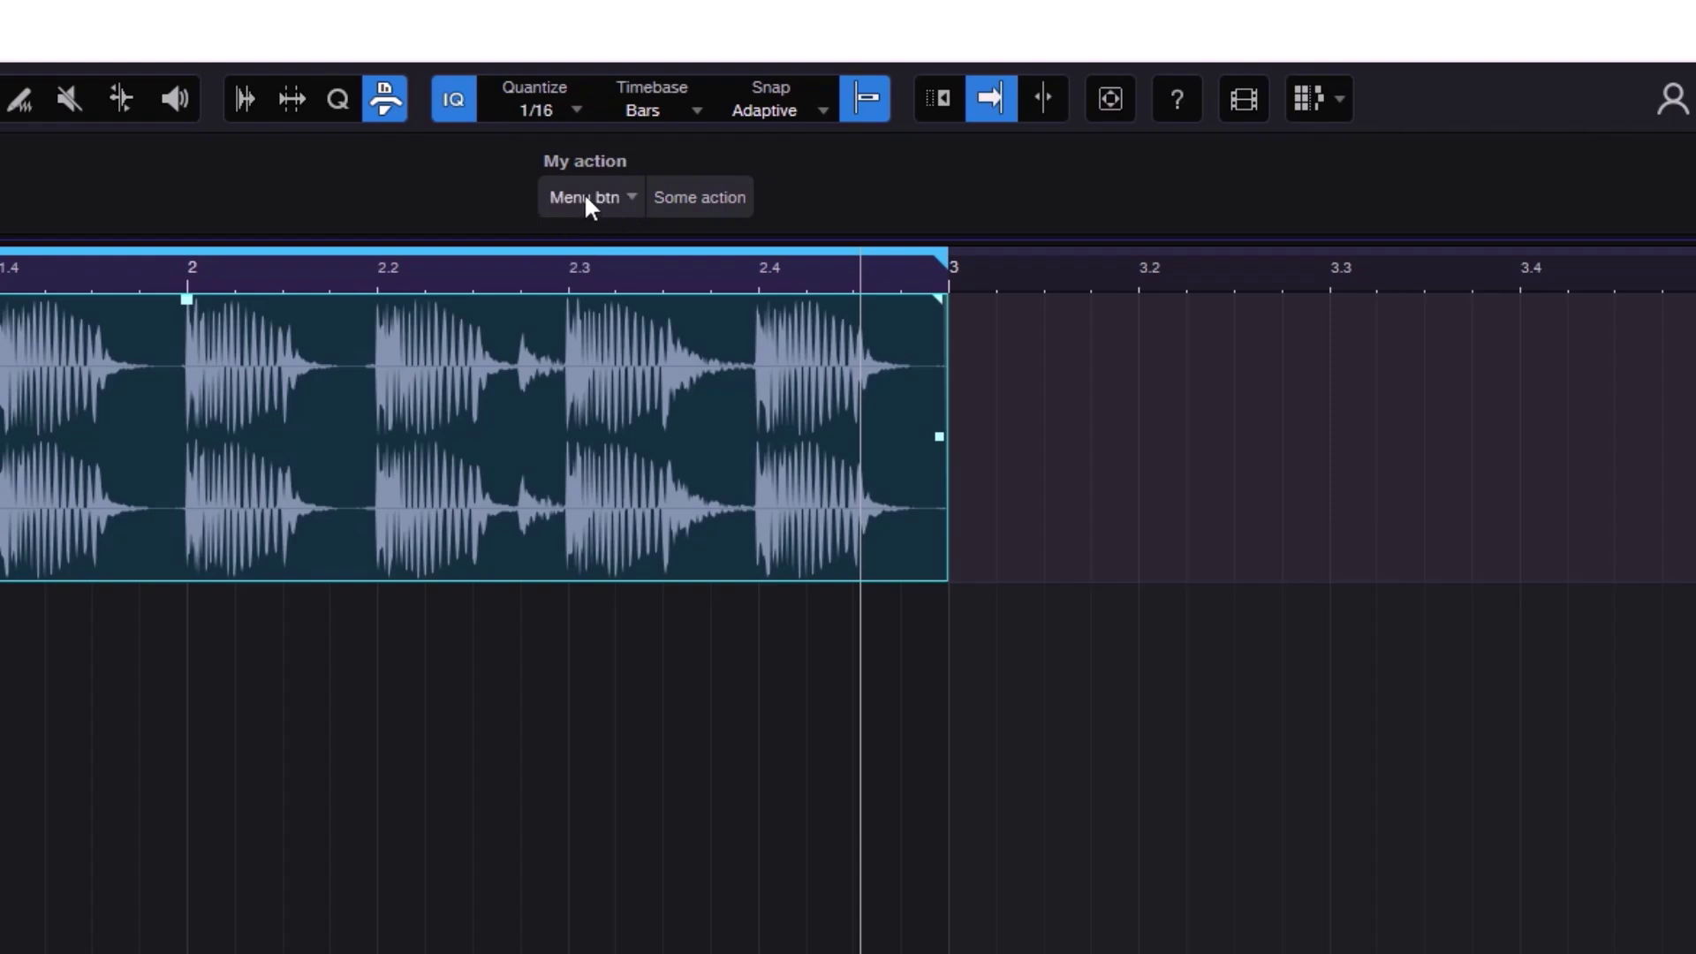
- Edit the menu of the Menu btn button and rename its default menu item as "first action"
right_click(585, 196)
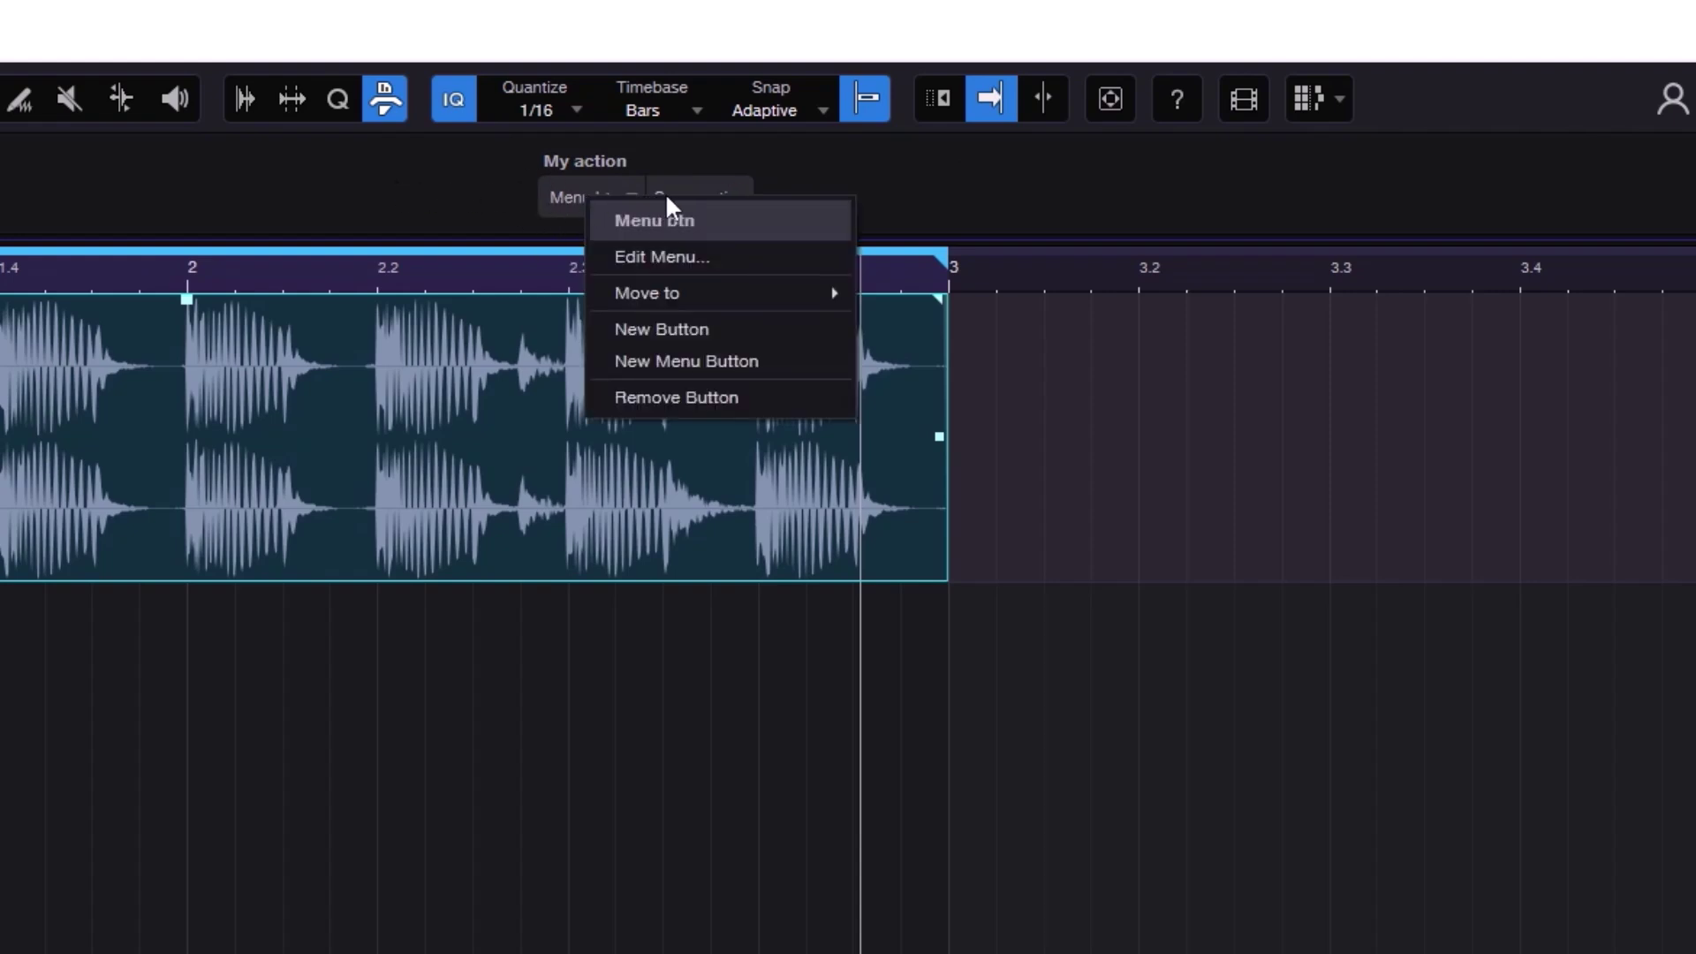
click(479, 208)
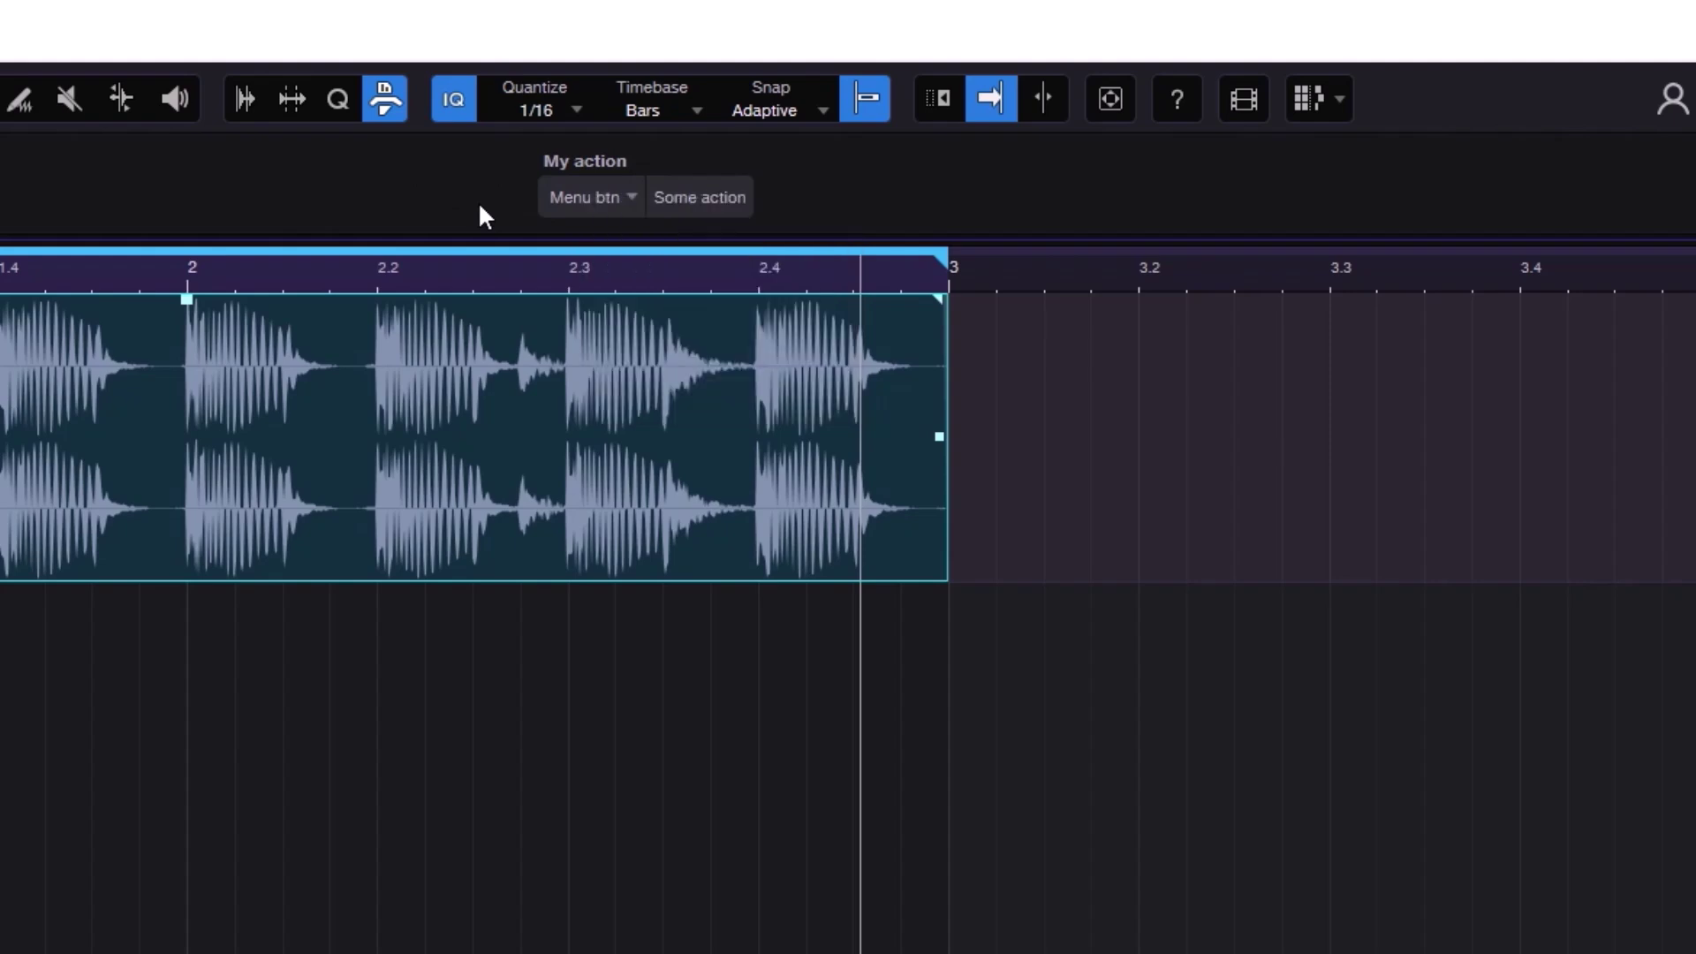
right_click(611, 201)
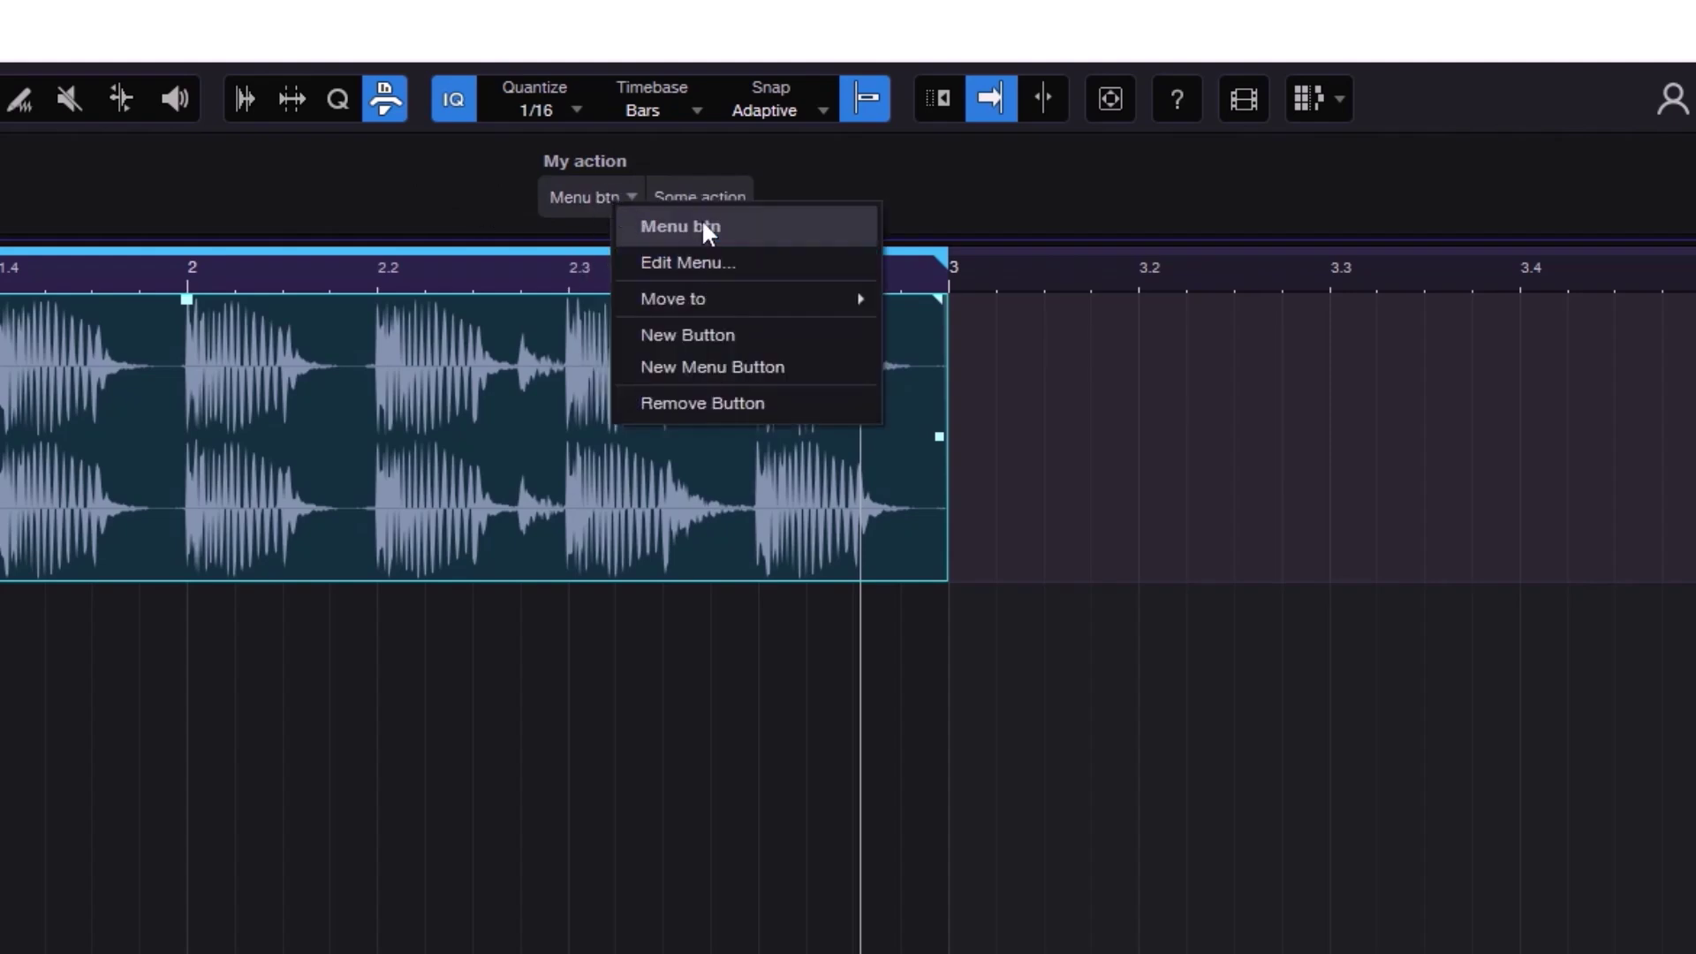
click(698, 274)
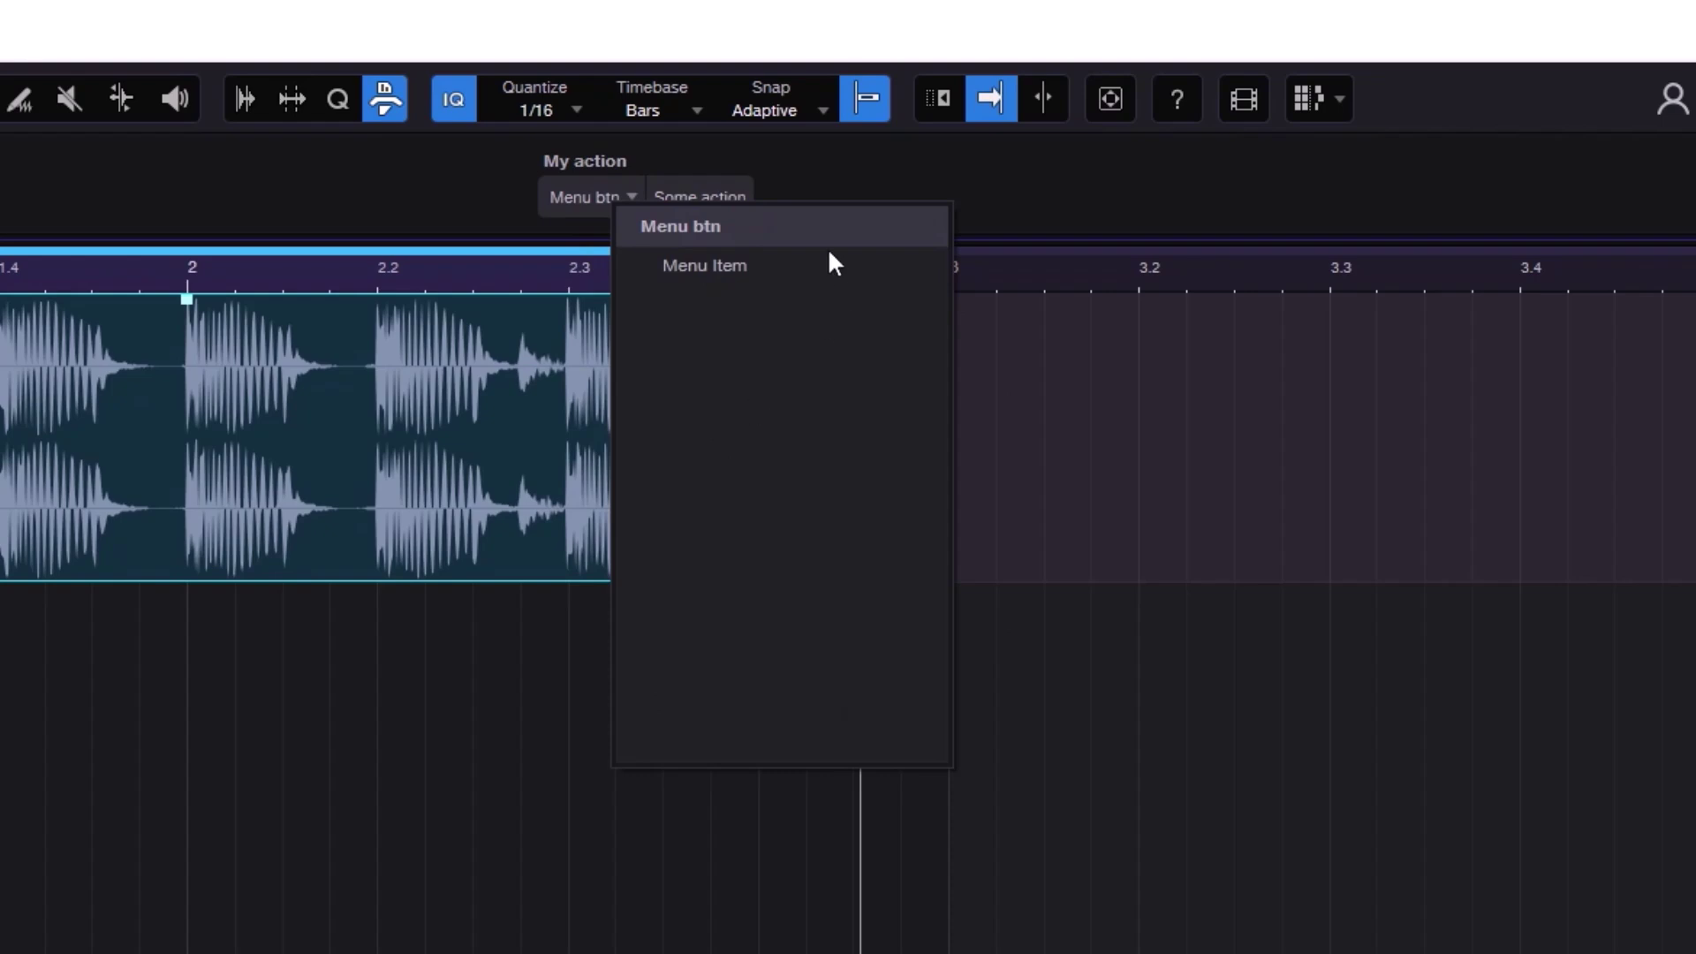
click(718, 265)
click(723, 267)
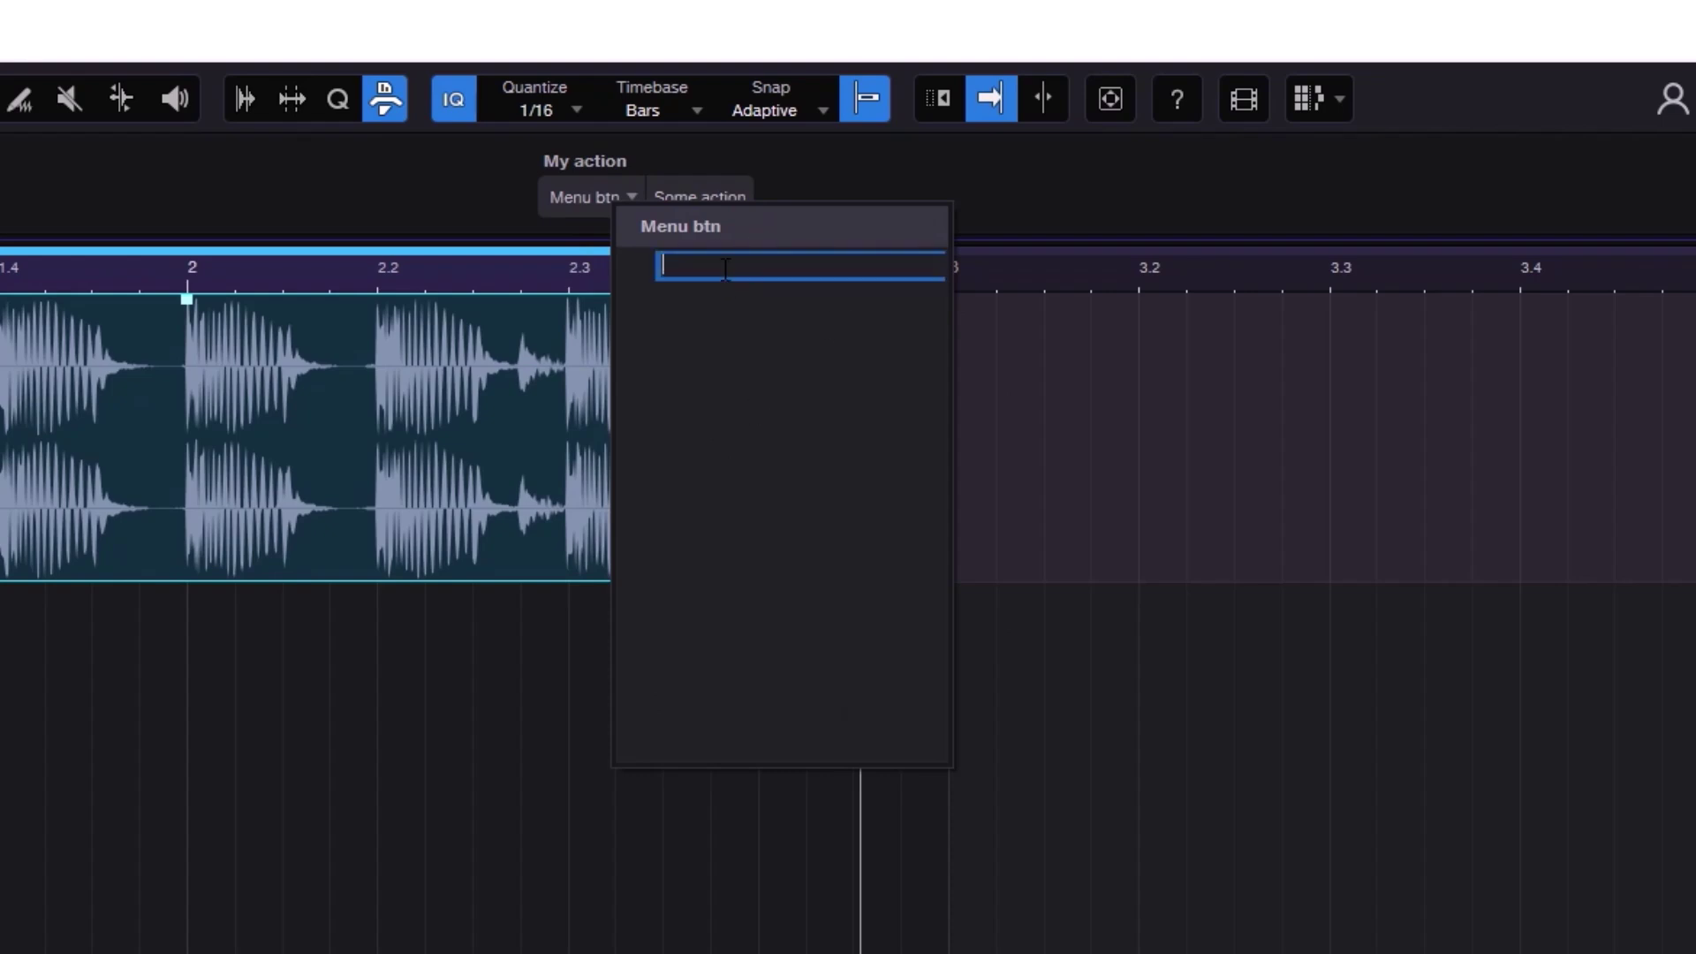
text(first action)
key(Return)
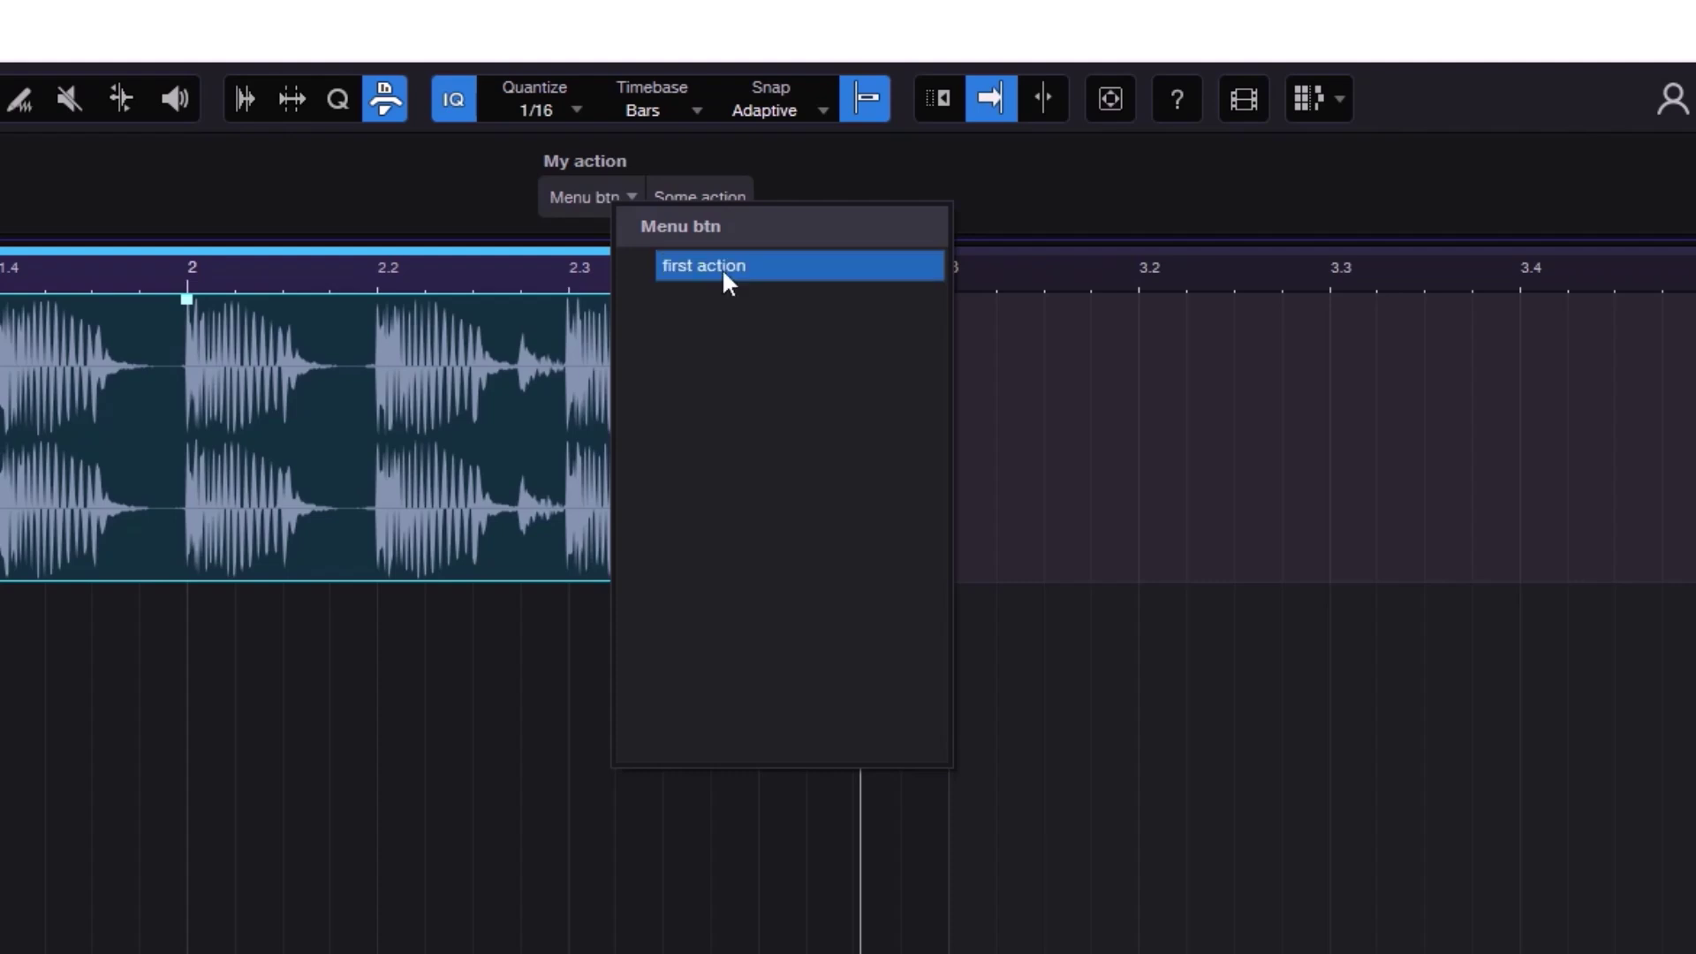
- Add a separator and a new menu item named "Second action" beneath first action in the Menu btn menu
right_click(710, 309)
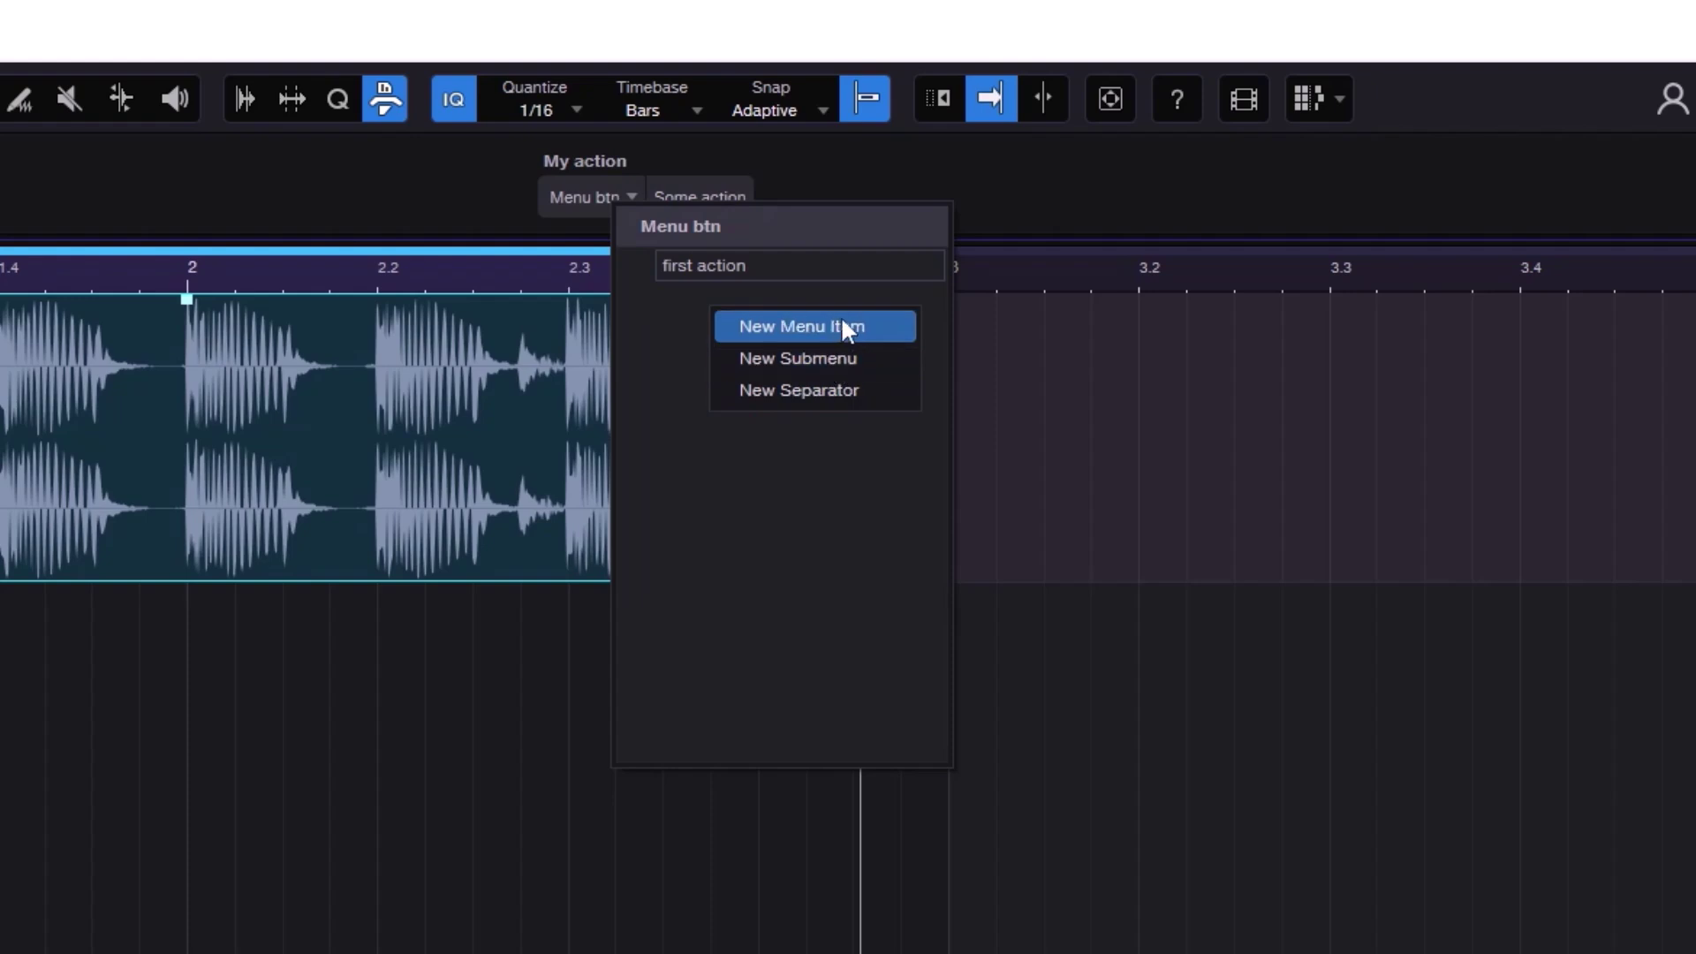
click(831, 389)
right_click(726, 332)
click(821, 349)
click(719, 330)
click(723, 331)
text(Second action)
key(Return)
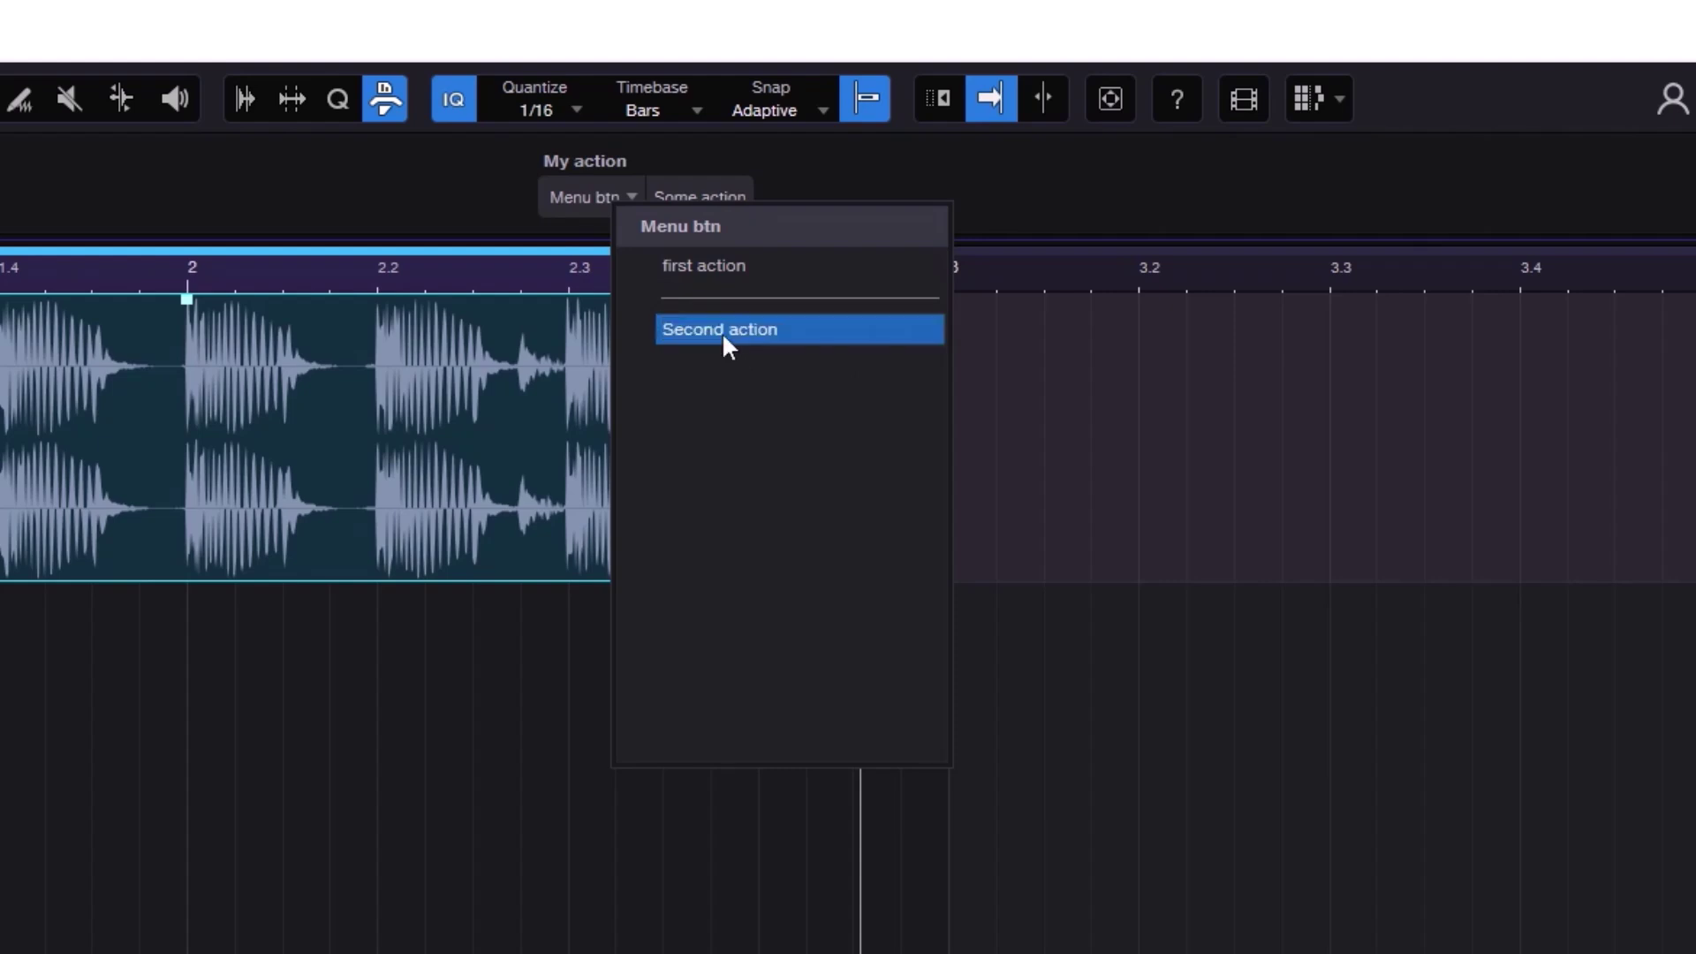
click(723, 332)
click(635, 208)
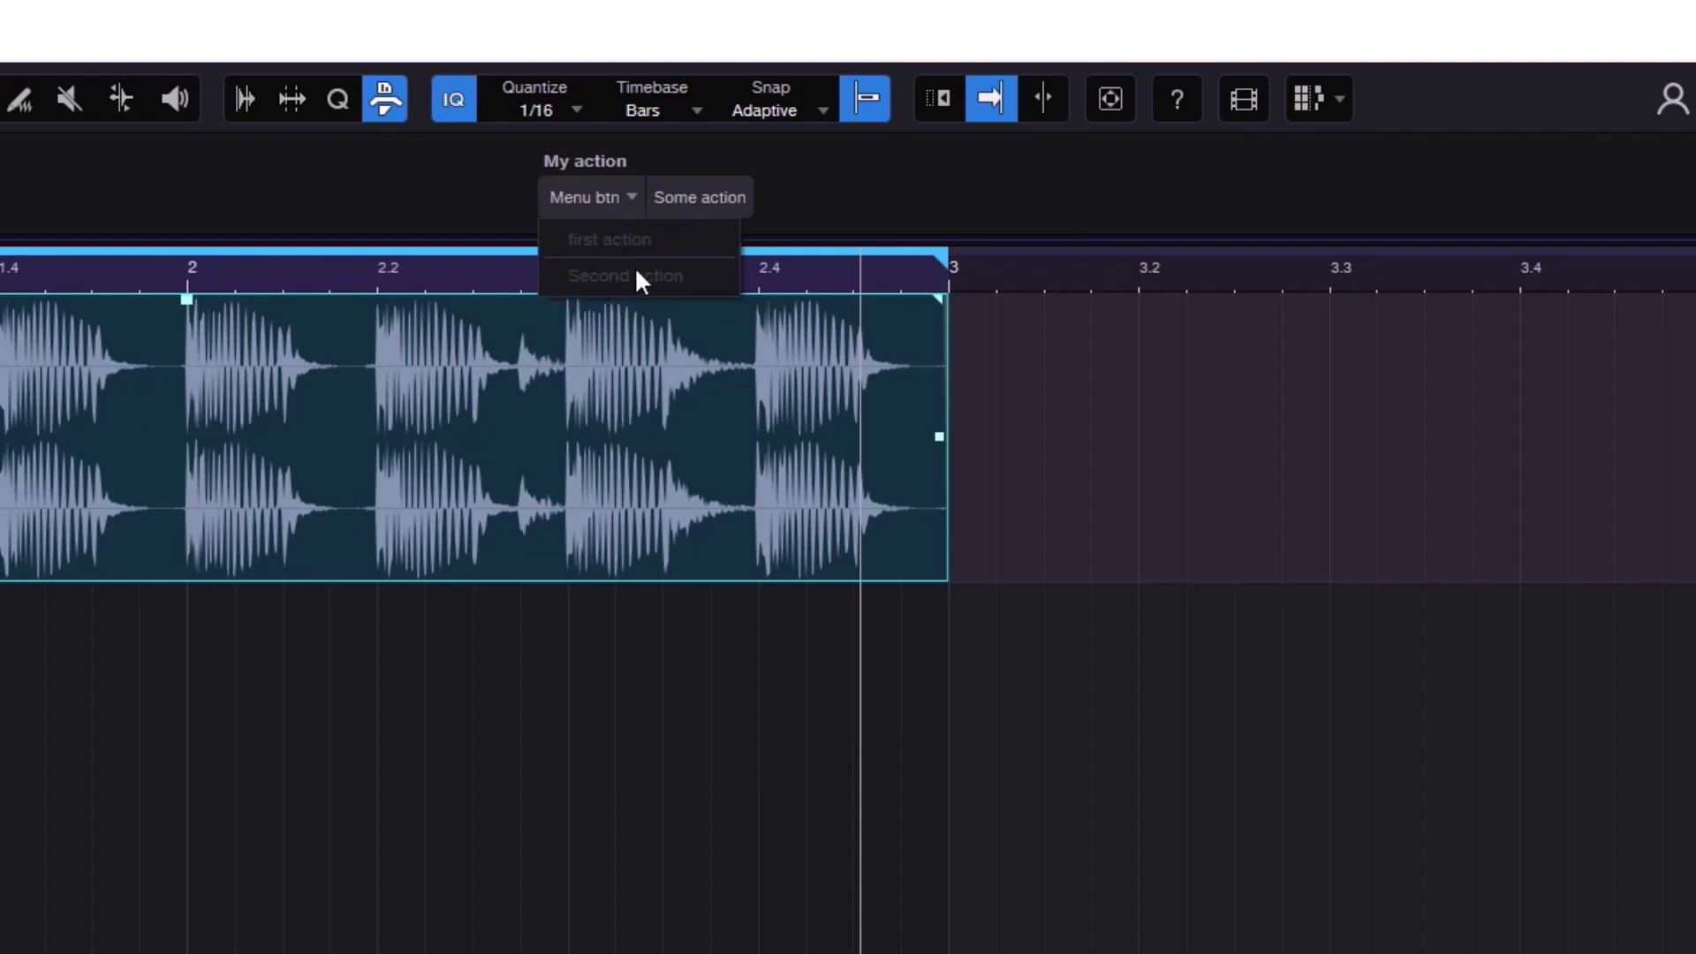
click(995, 194)
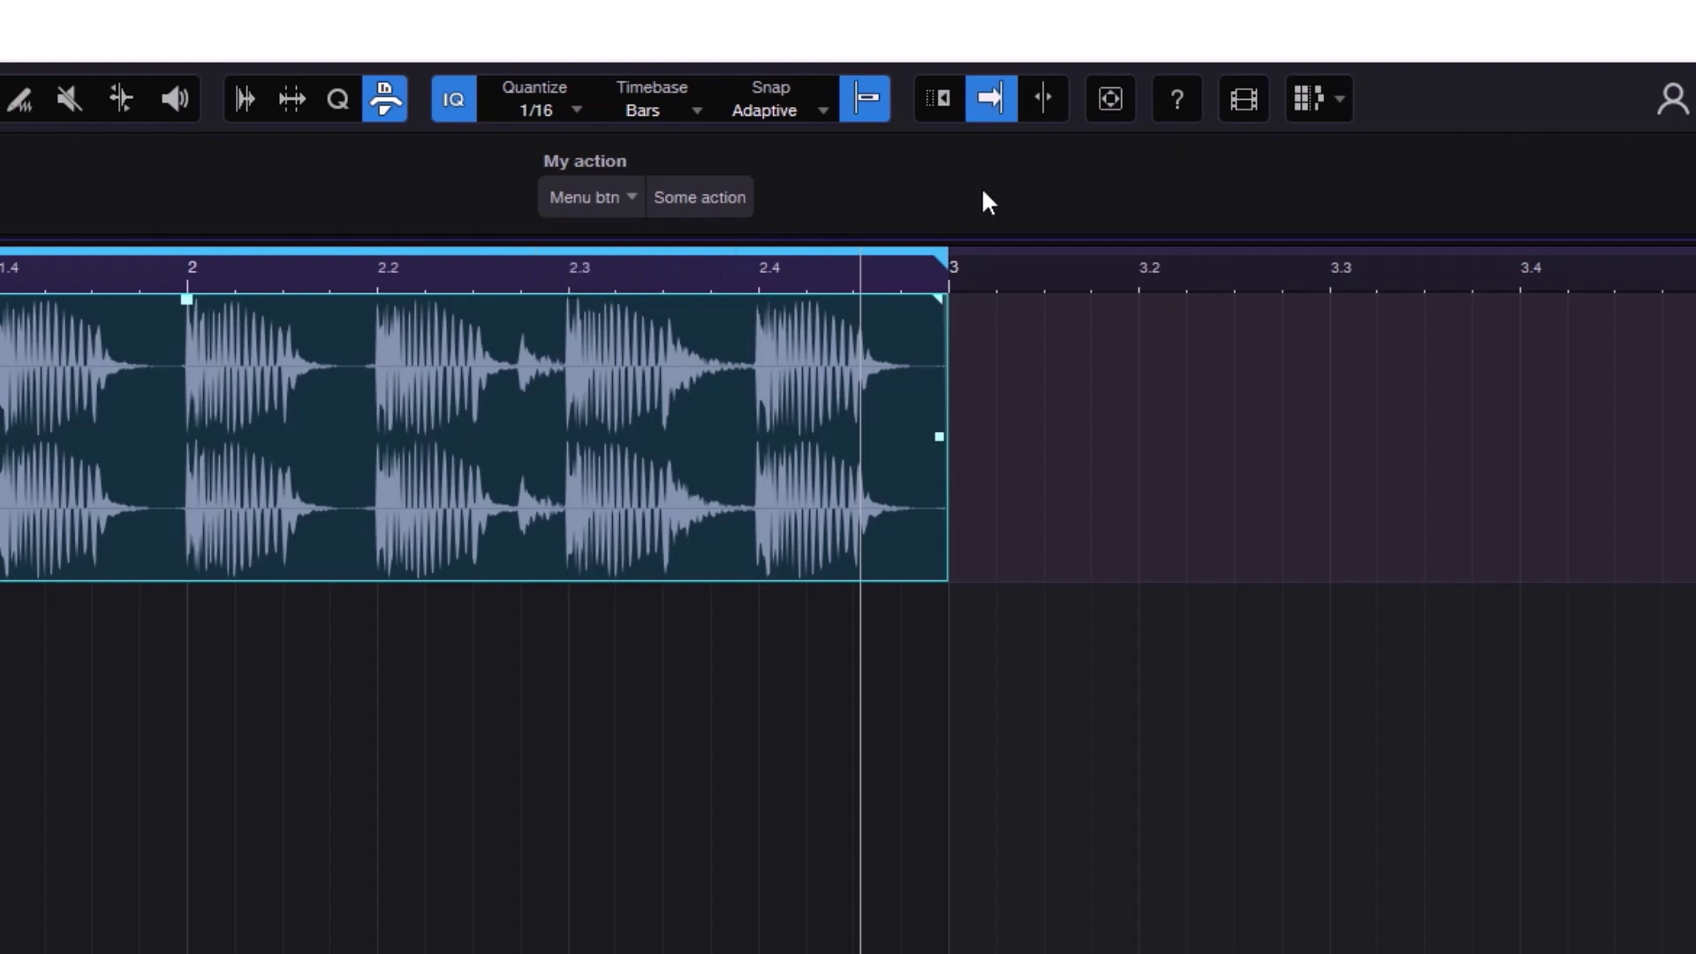
- Assign the Cut To Cursor macro to the first action item in the Menu btn menu
click(628, 194)
right_click(628, 195)
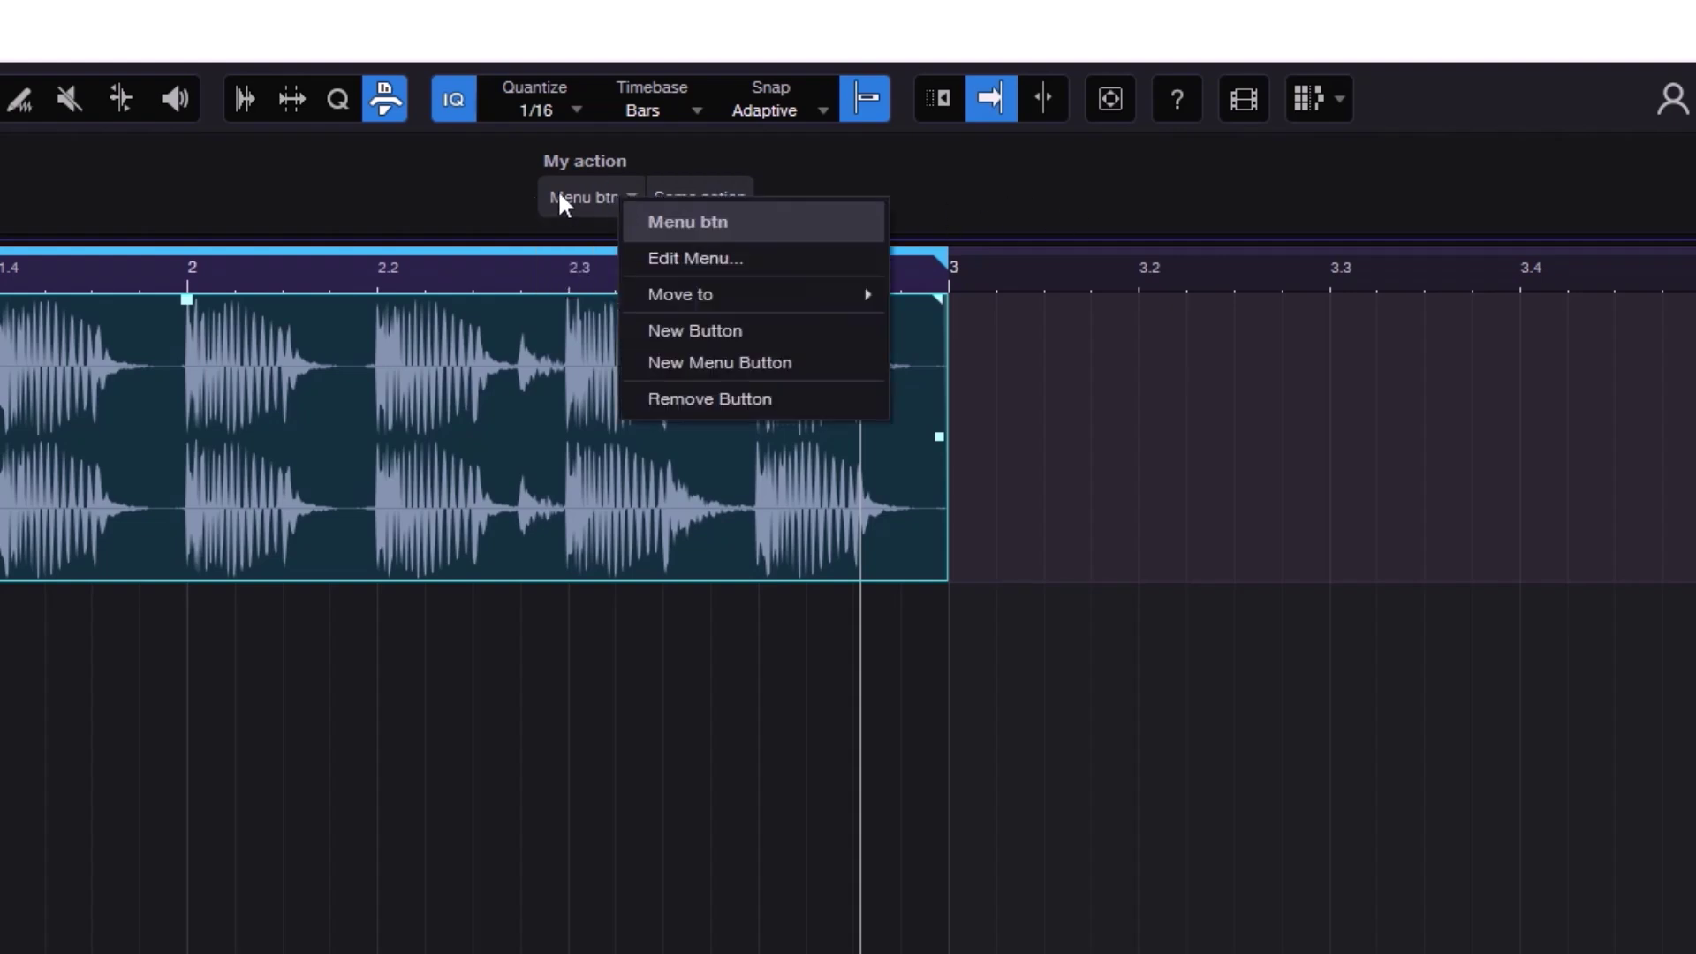
click(742, 258)
click(721, 264)
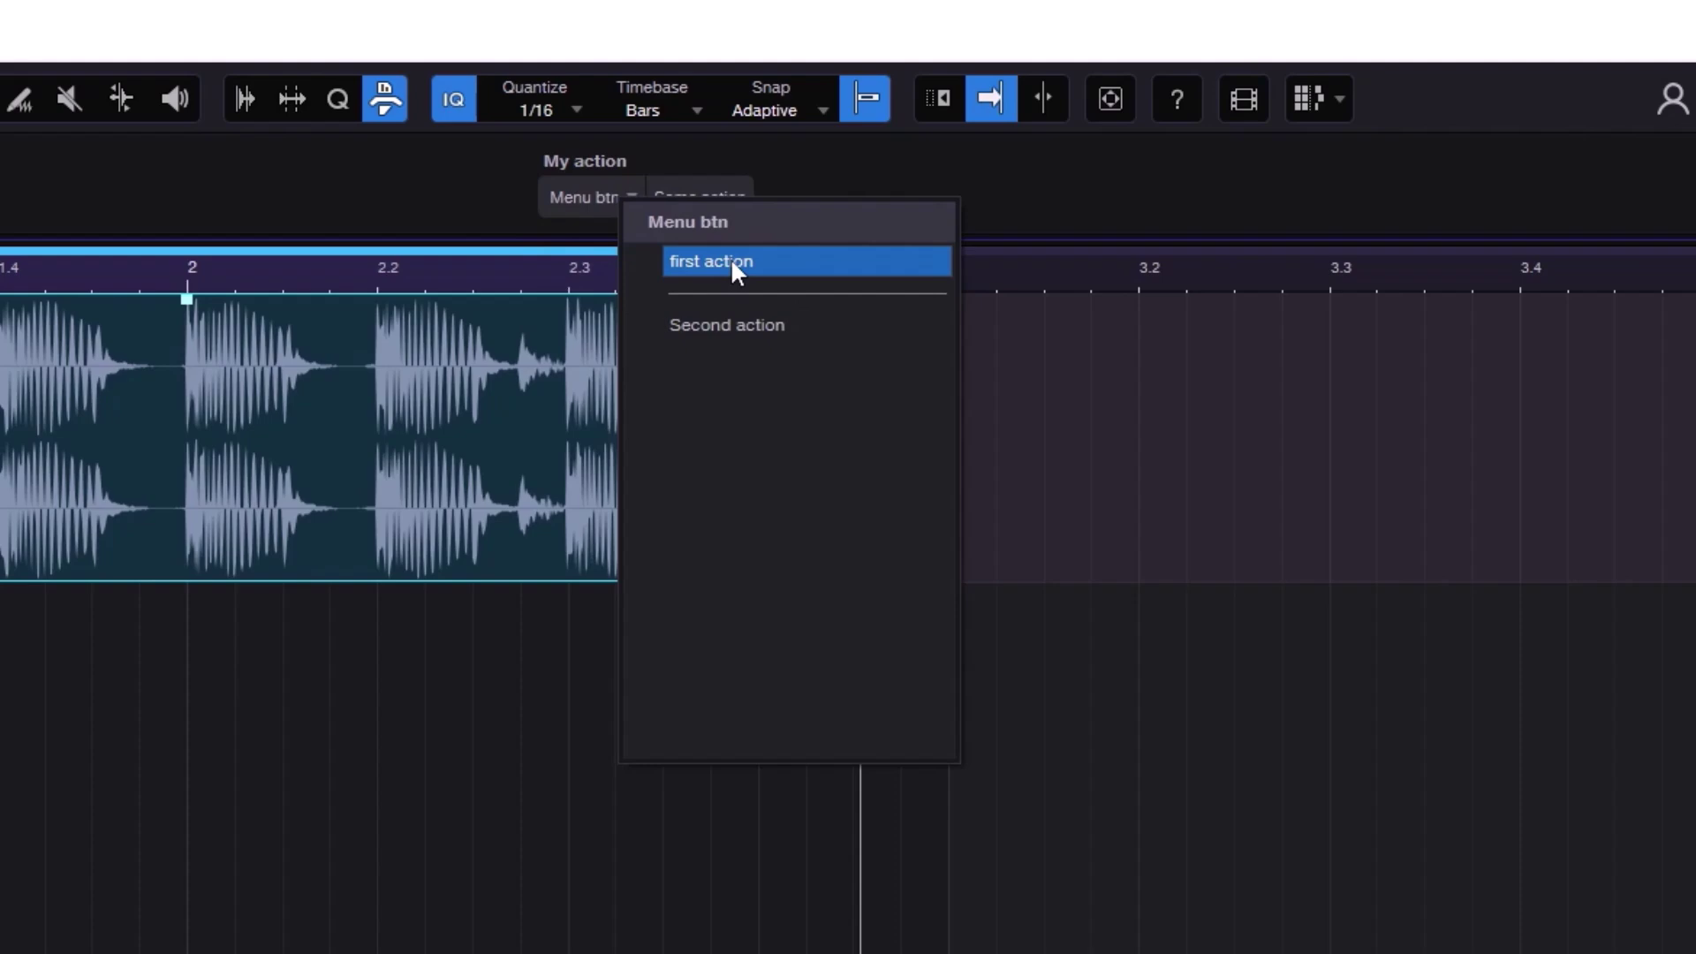
right_click(733, 267)
mouse_move(806, 281)
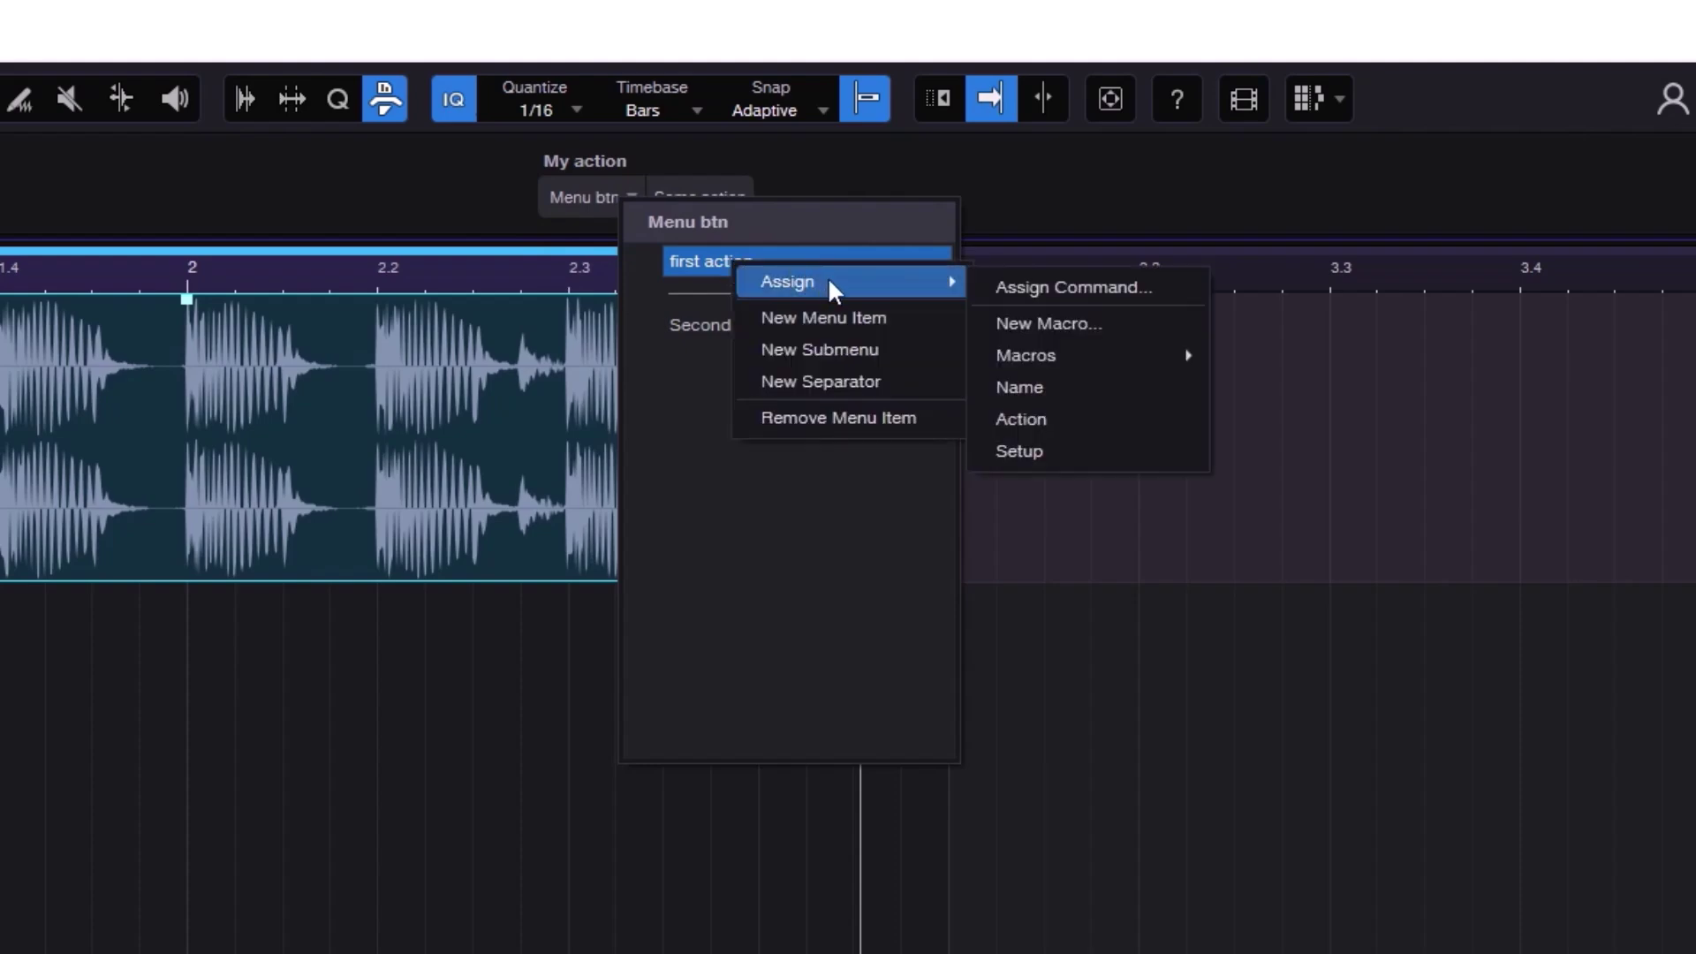
mouse_move(1066, 355)
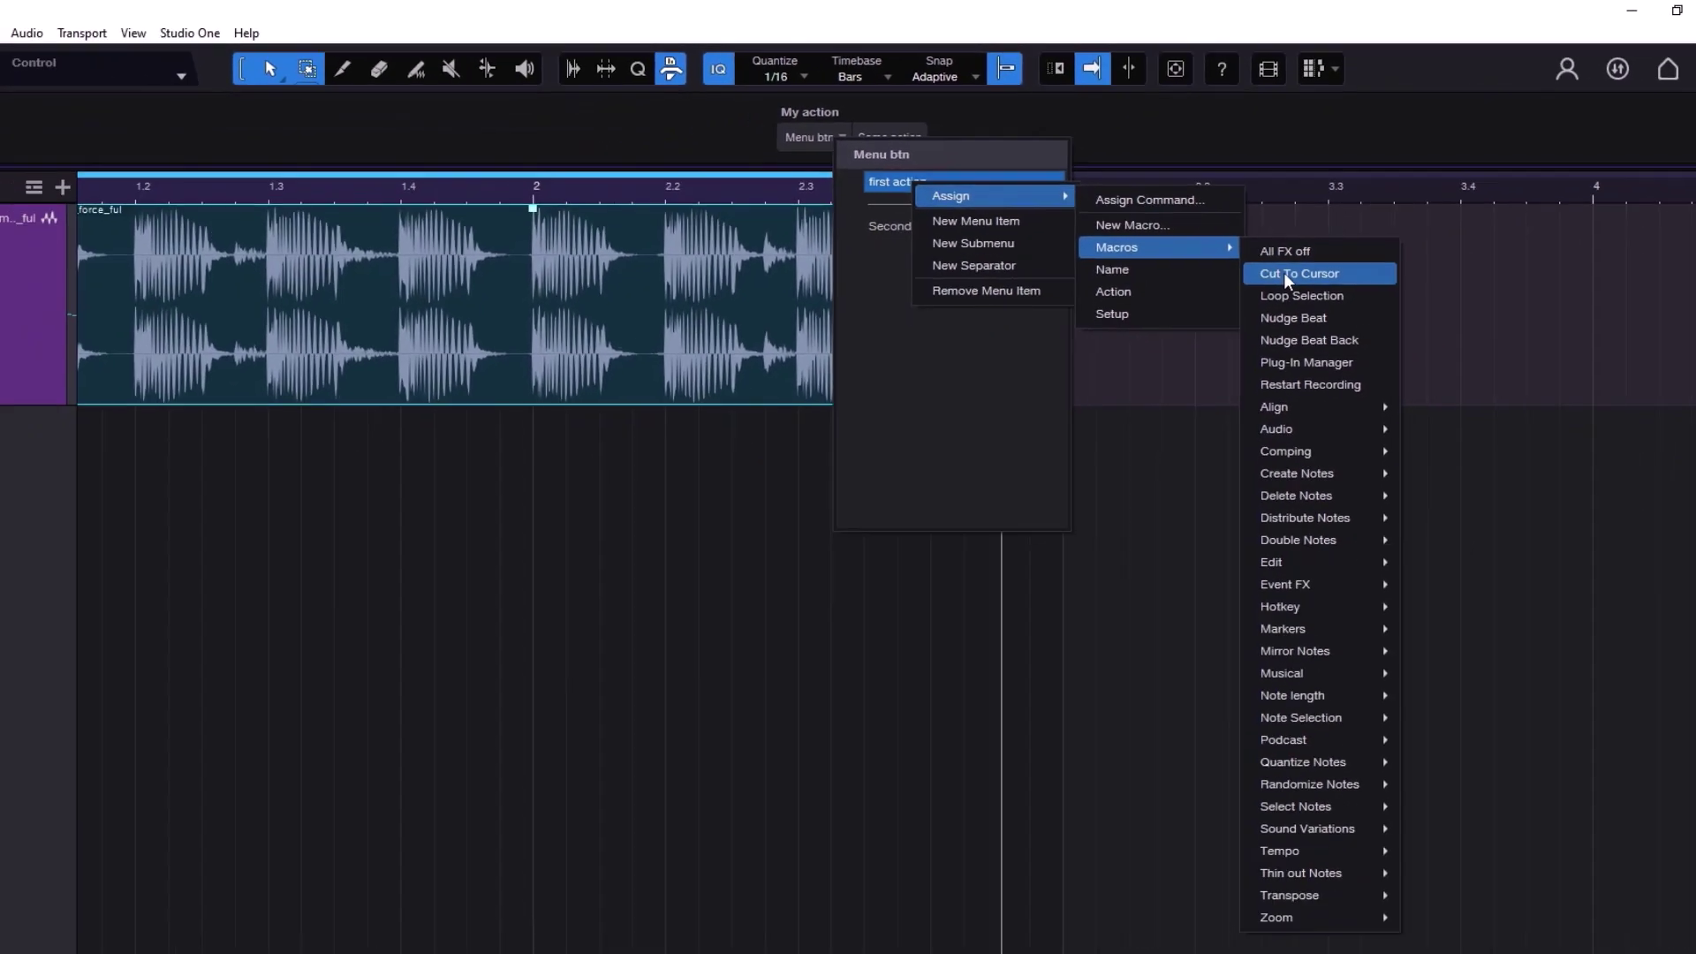
click(1272, 385)
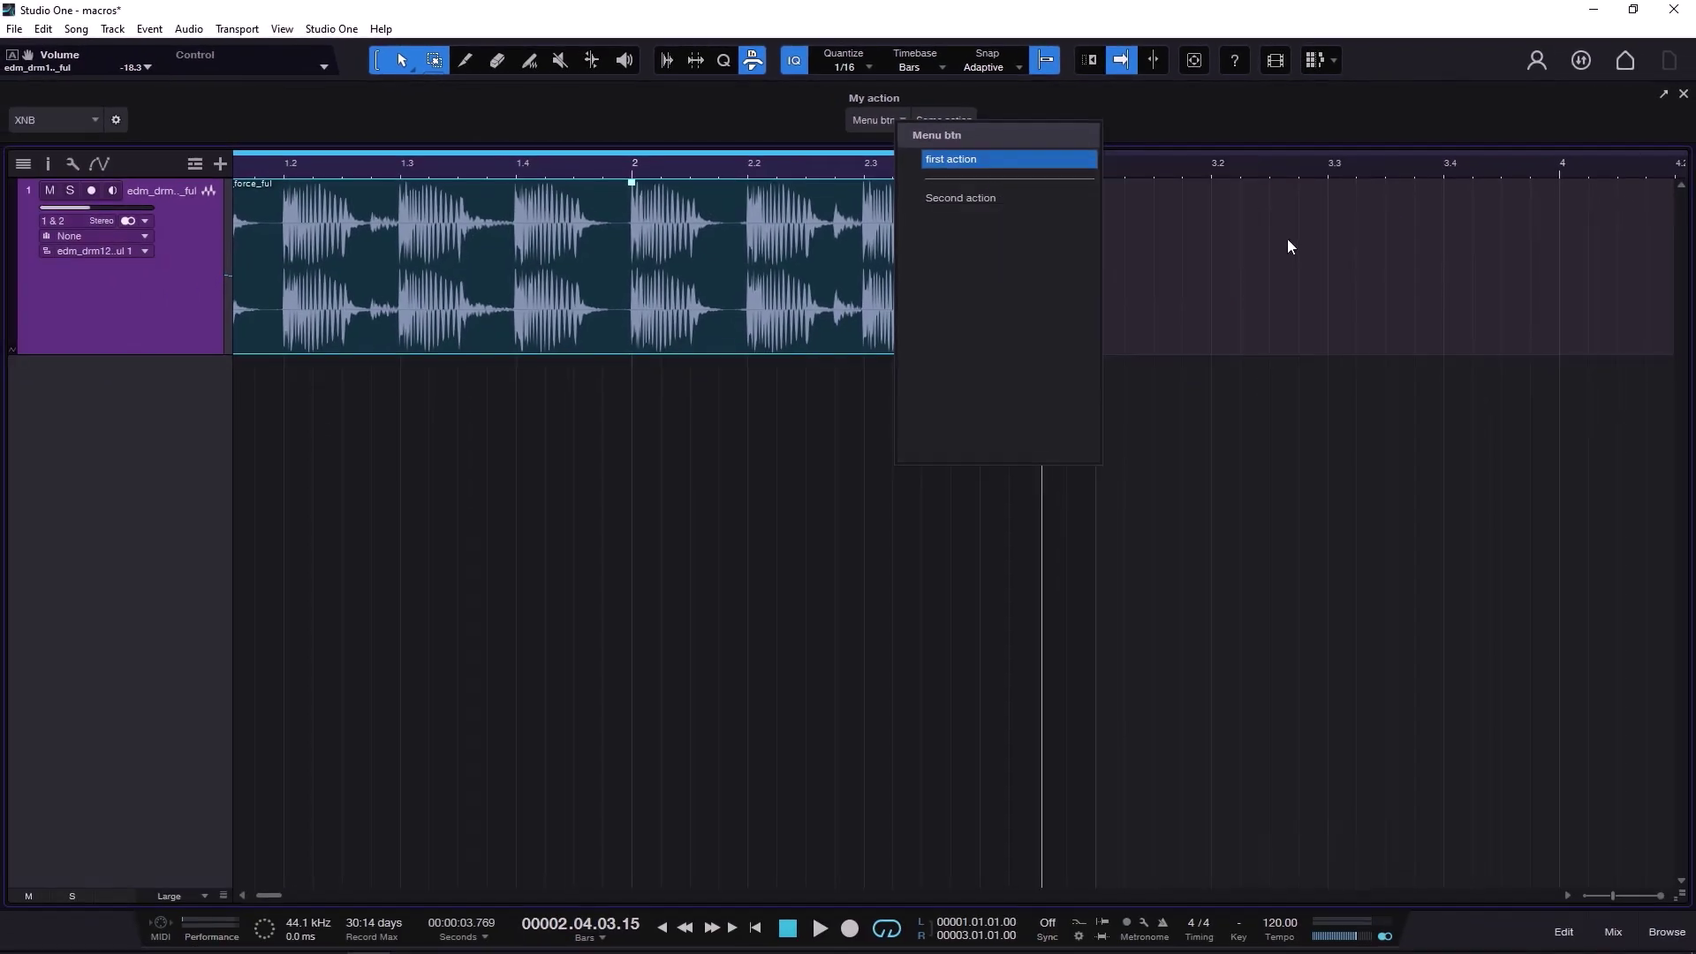
- Assign the Plug-In Manager macro to the Second action item and close the Menu btn editor
right_click(952, 196)
mouse_move(1024, 215)
mouse_move(1168, 254)
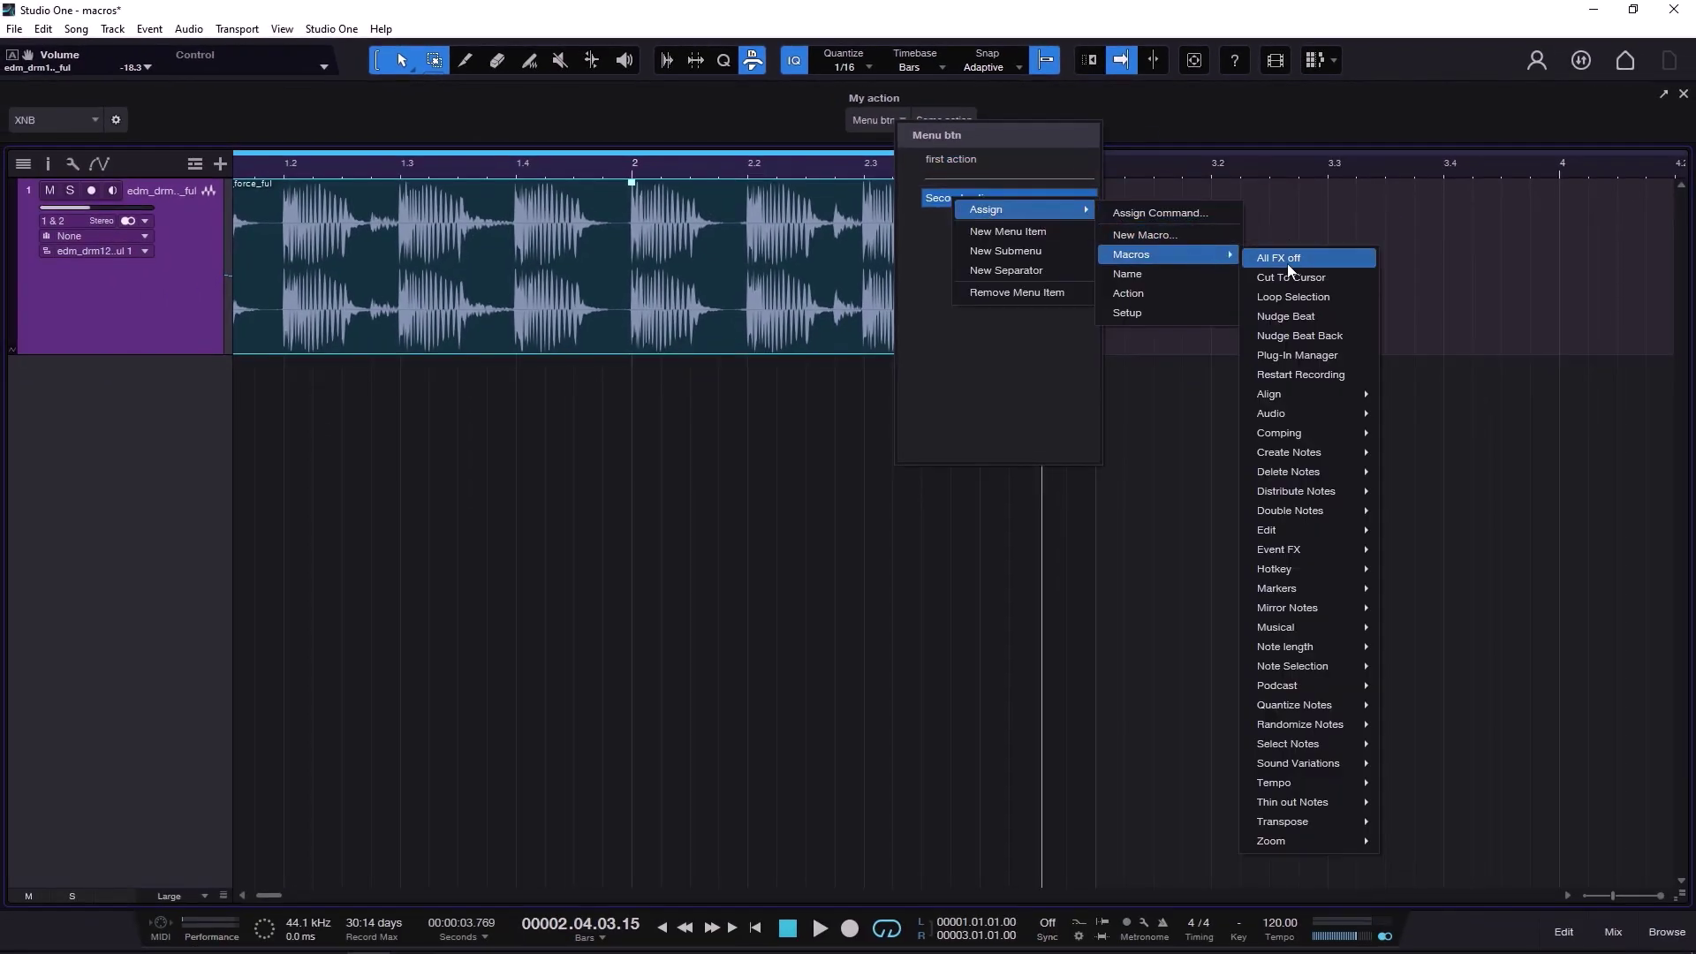
click(1300, 352)
click(1164, 116)
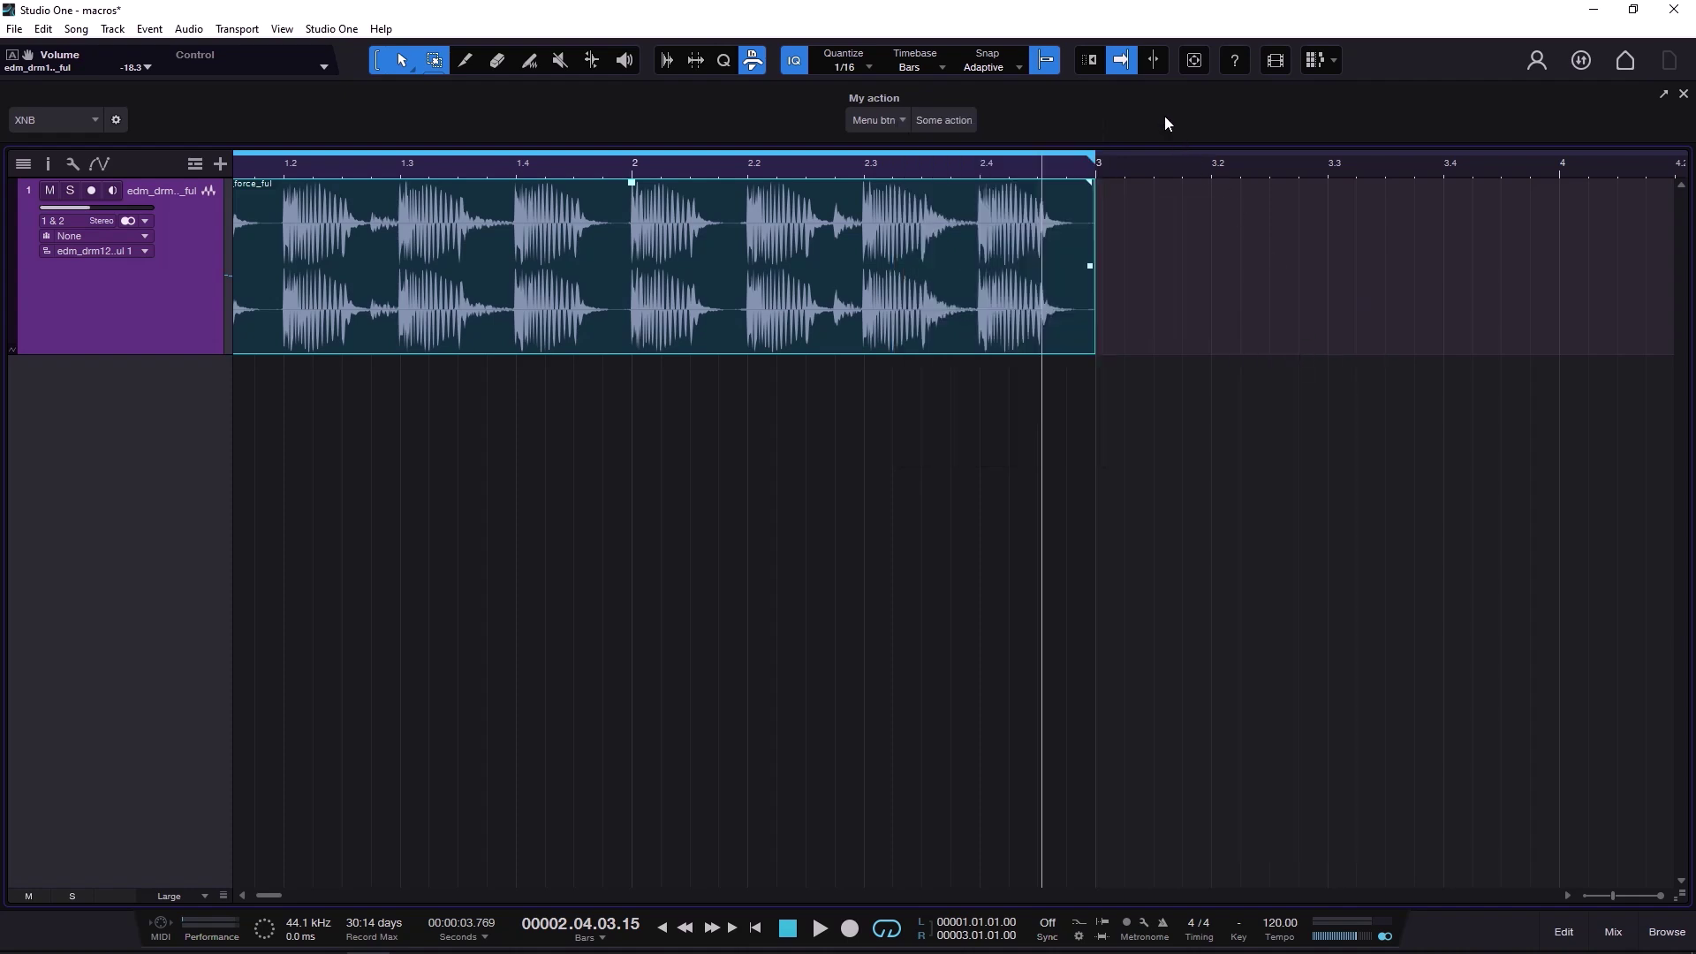
- Test both Menu btn items by running first action on the drum event with the playhead at bar 2, and Second action
click(903, 118)
click(658, 158)
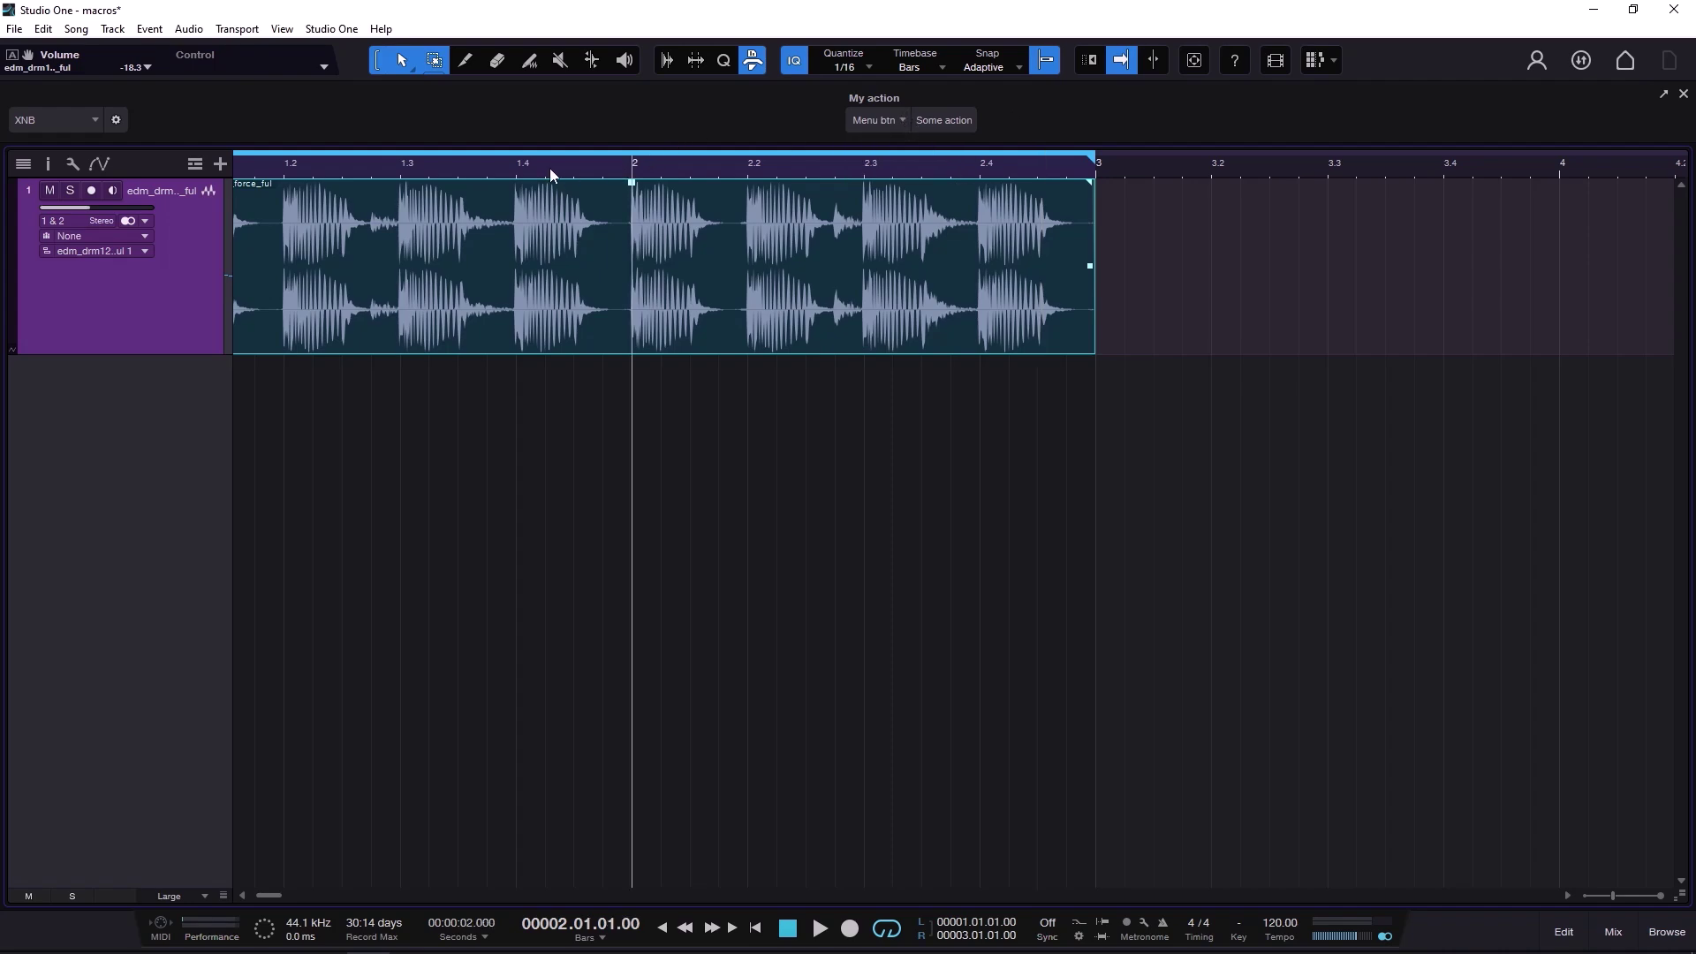
scroll(720, 177, up, 3)
scroll(804, 167, down, 5)
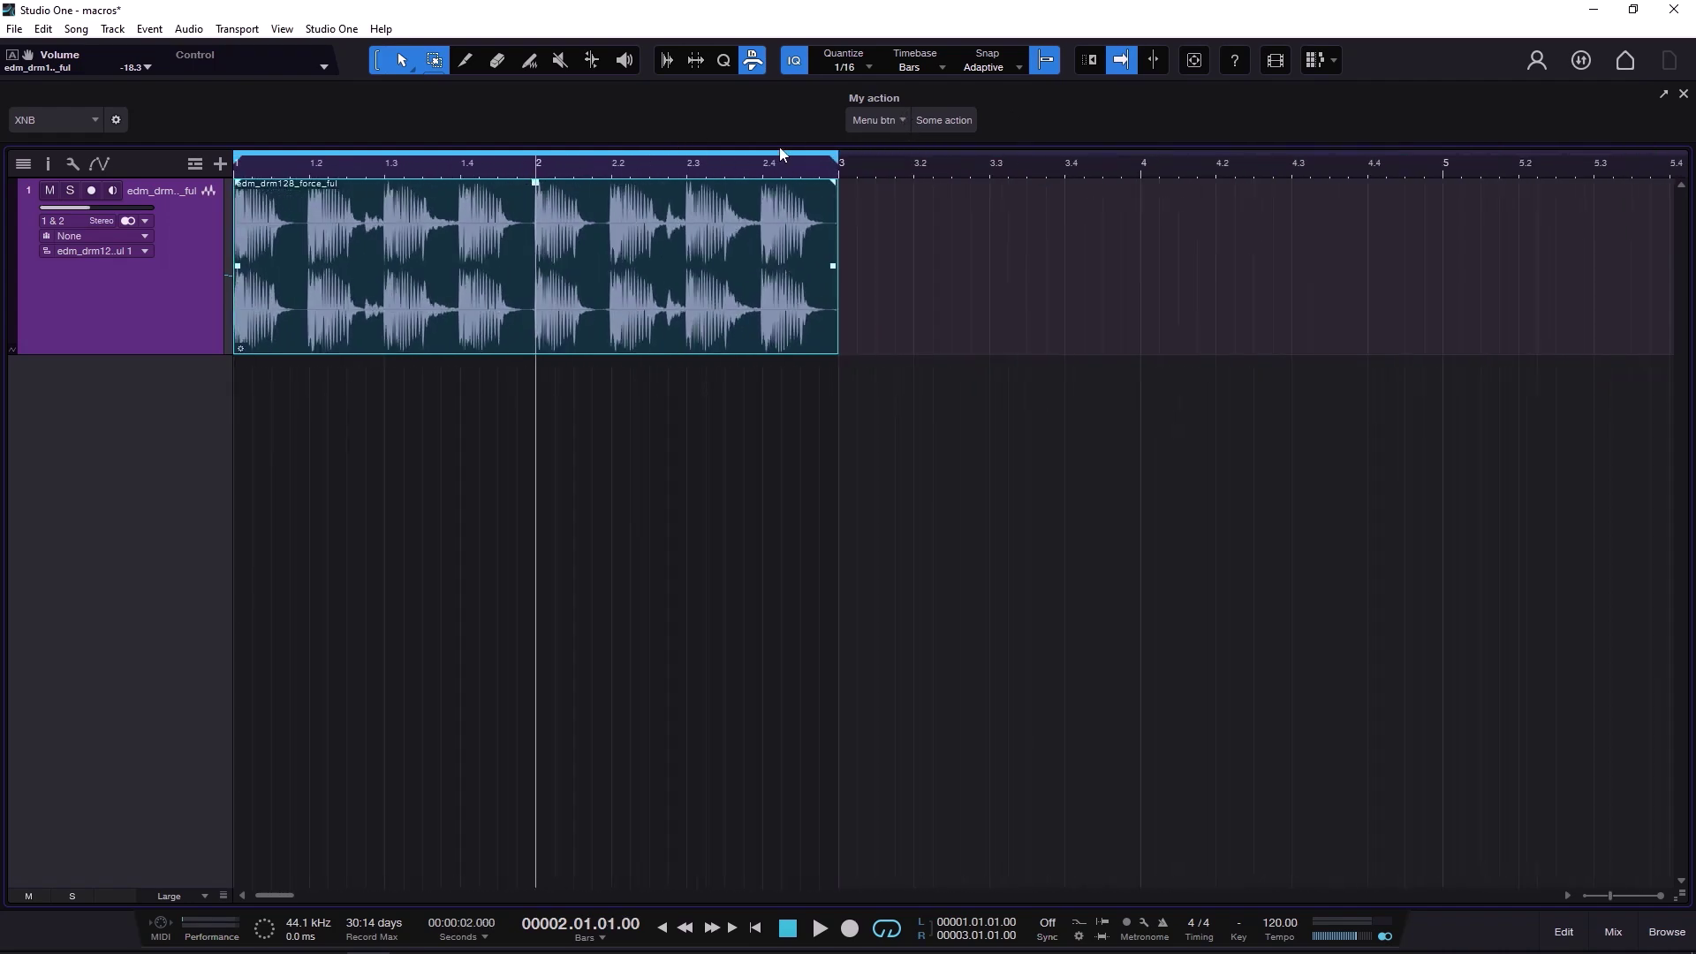
click(891, 146)
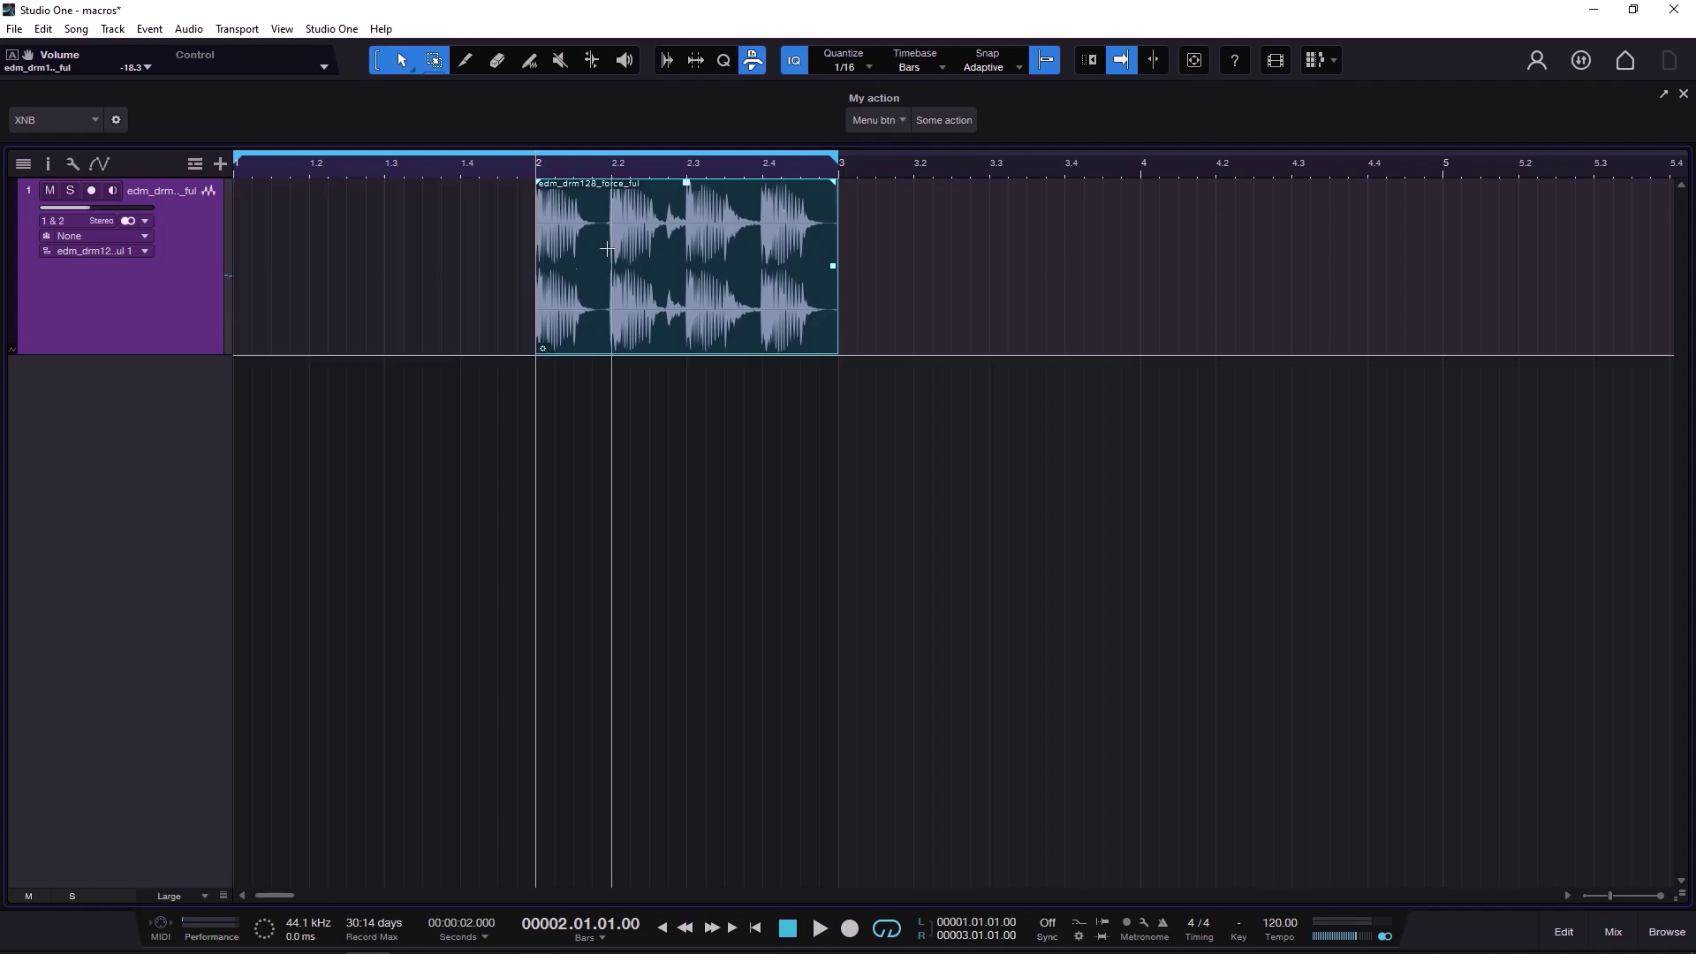
click(886, 121)
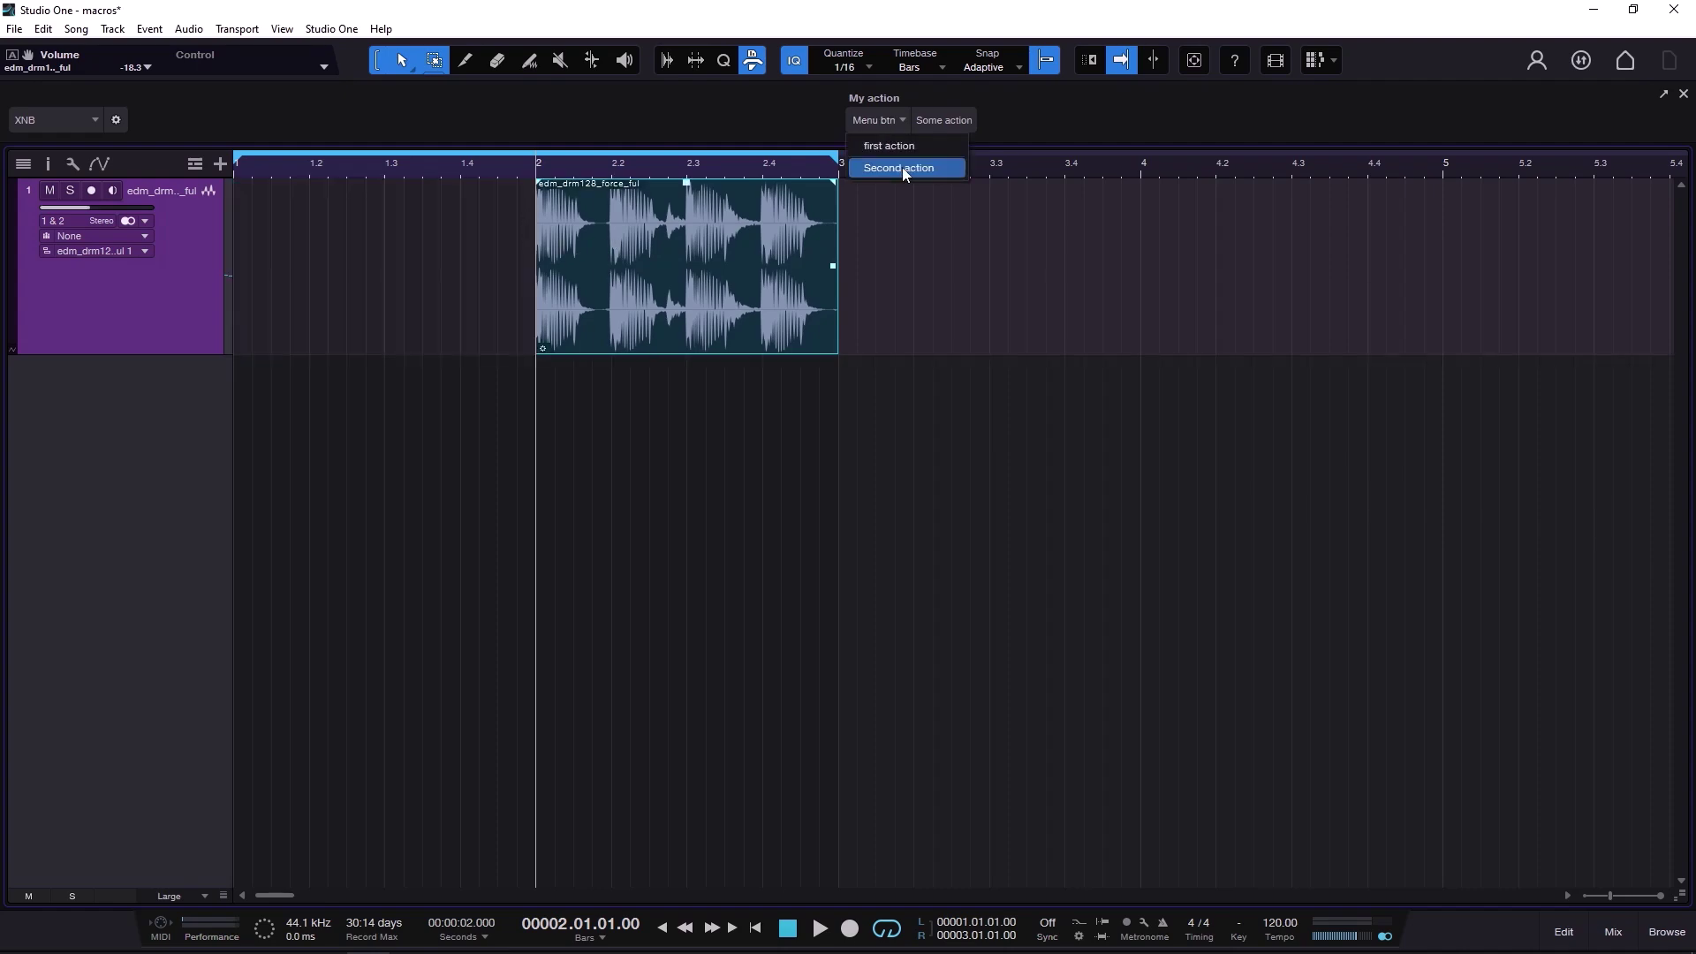
click(903, 167)
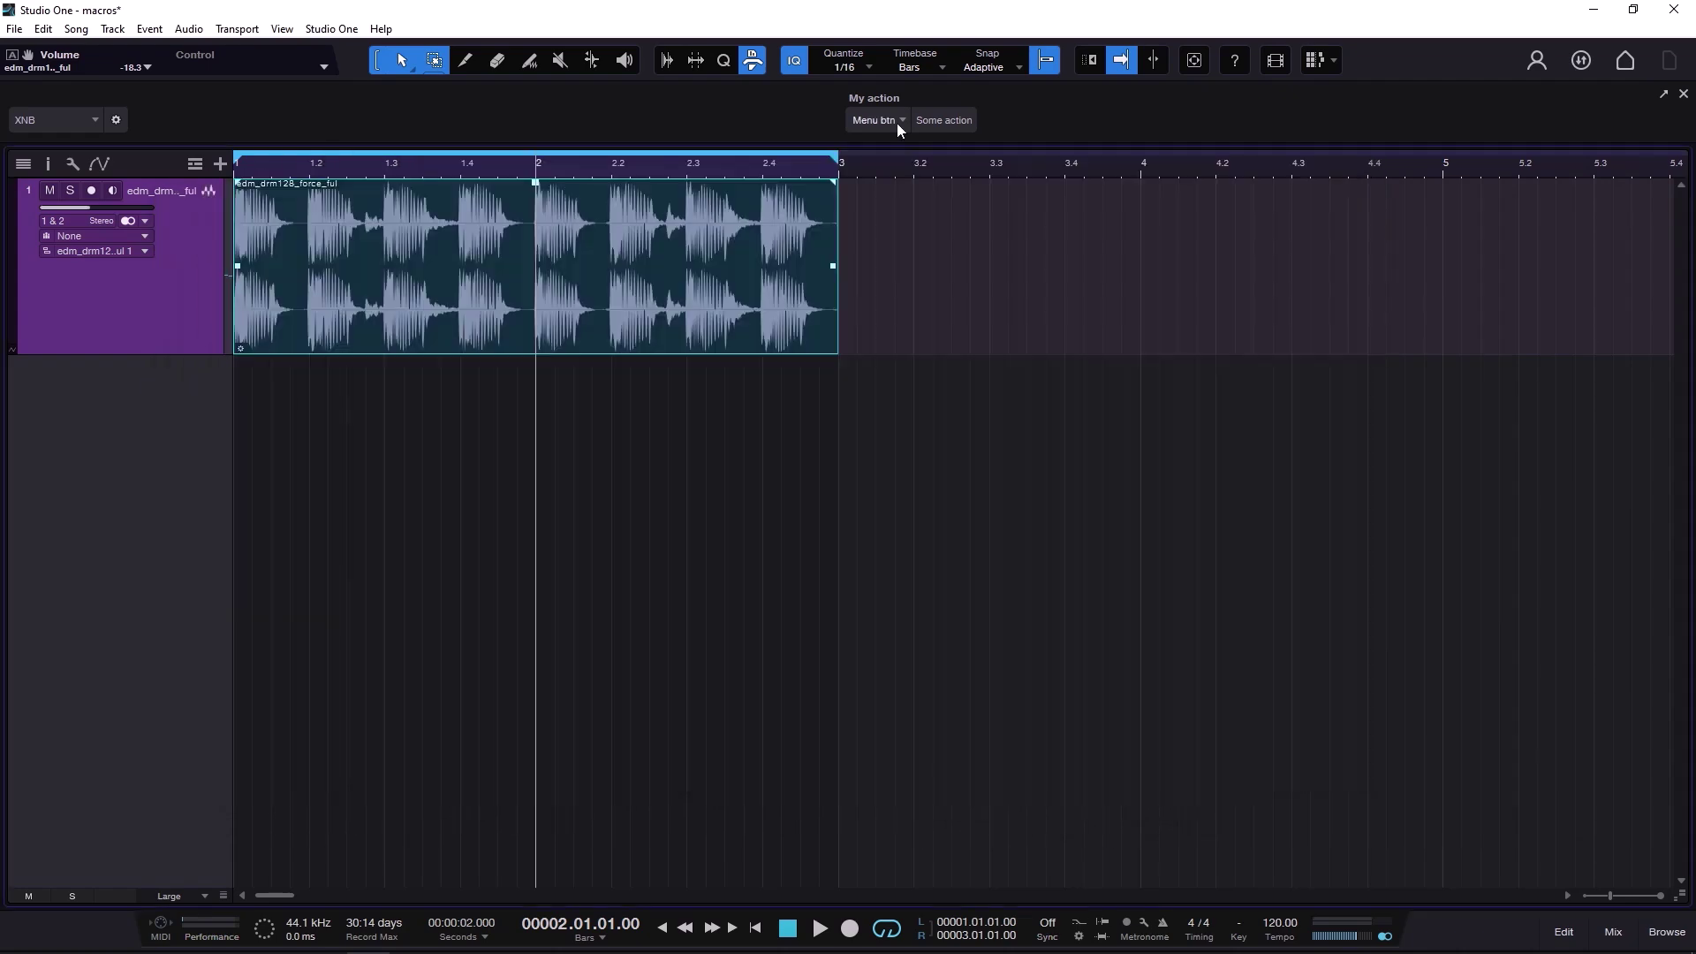
- Remove the Second action item from the Menu btn menu
right_click(892, 125)
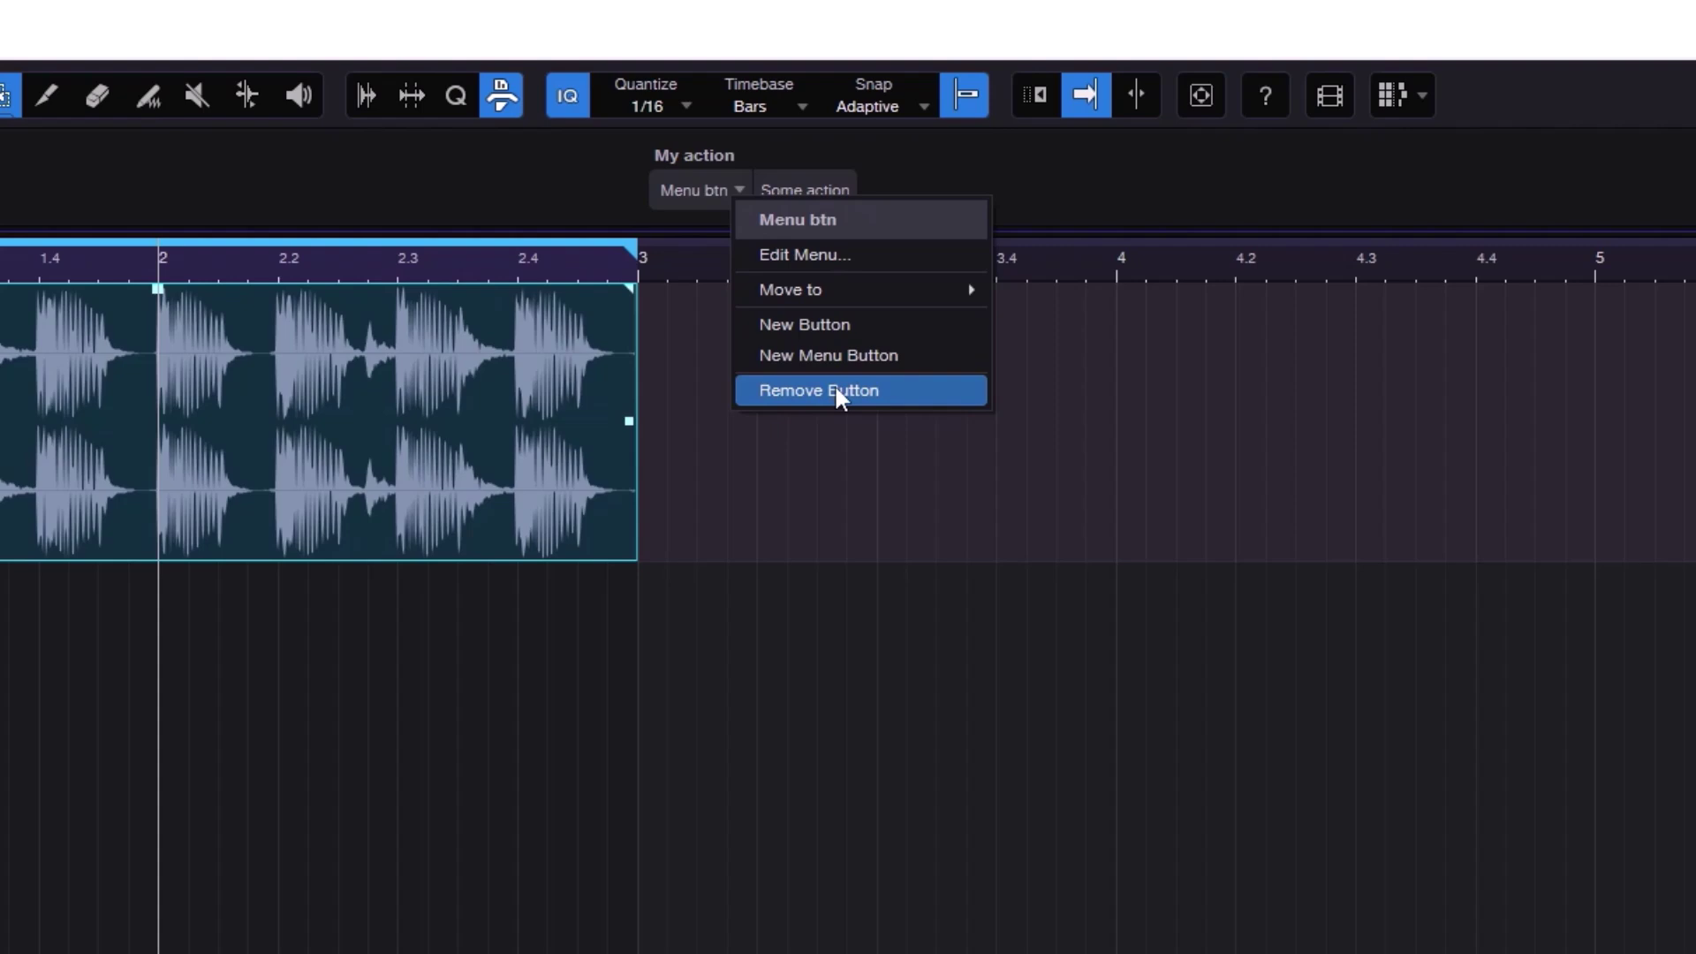
click(814, 257)
right_click(835, 327)
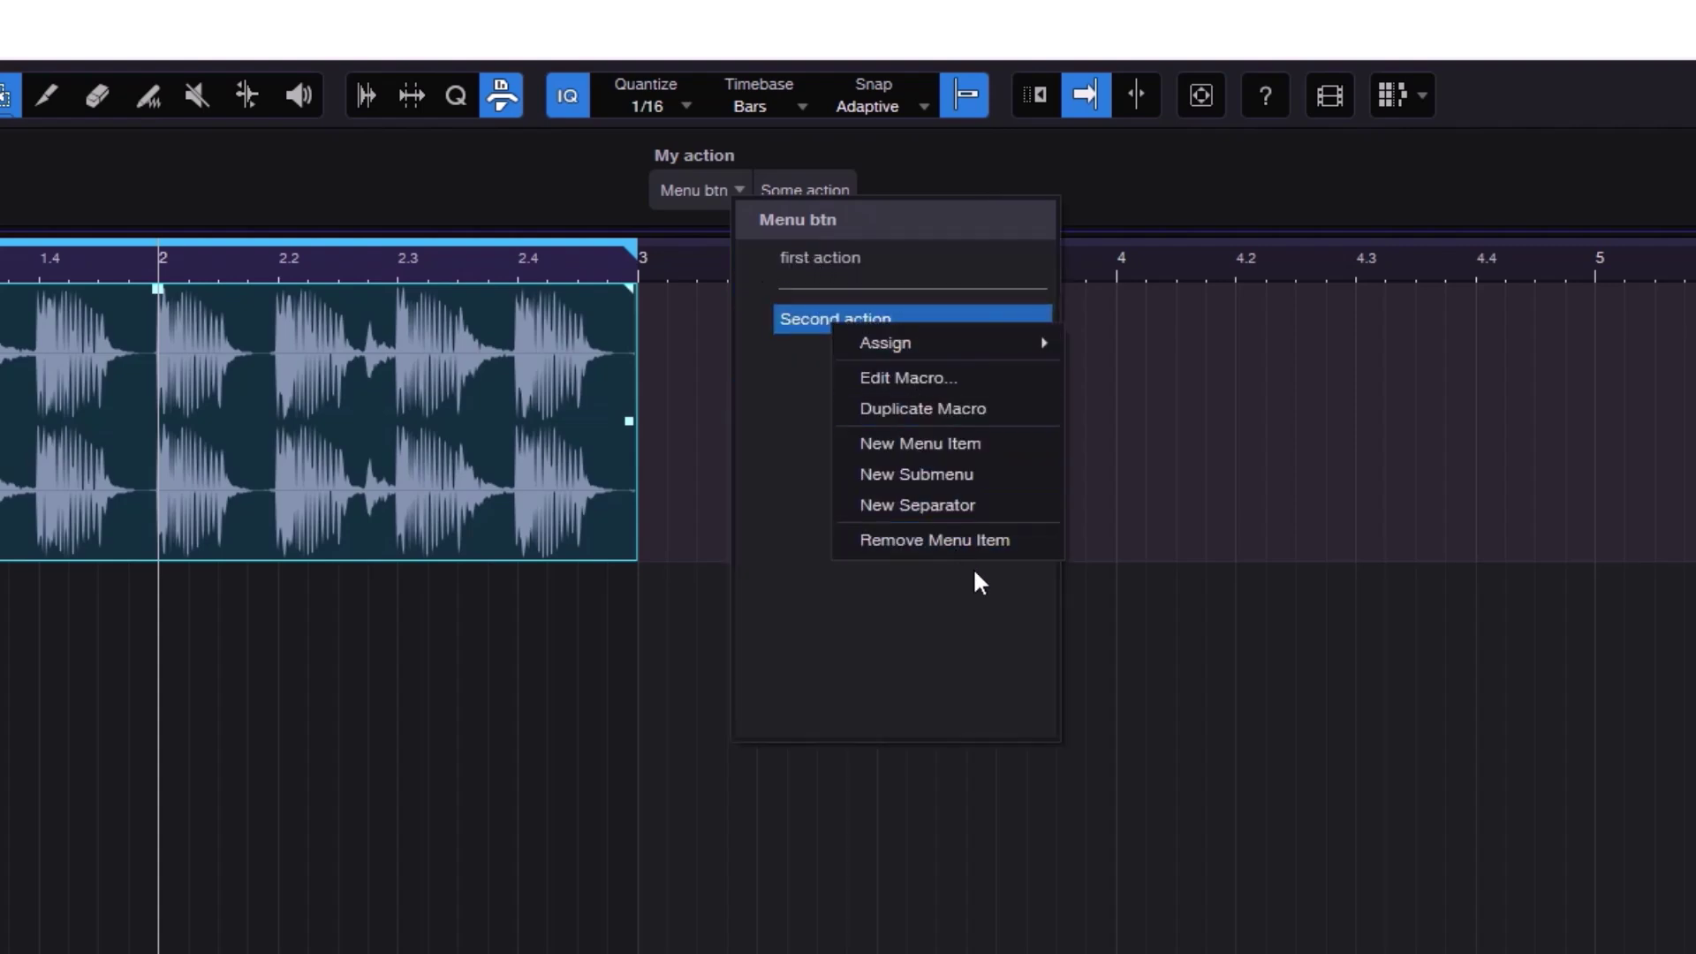
click(945, 540)
click(965, 478)
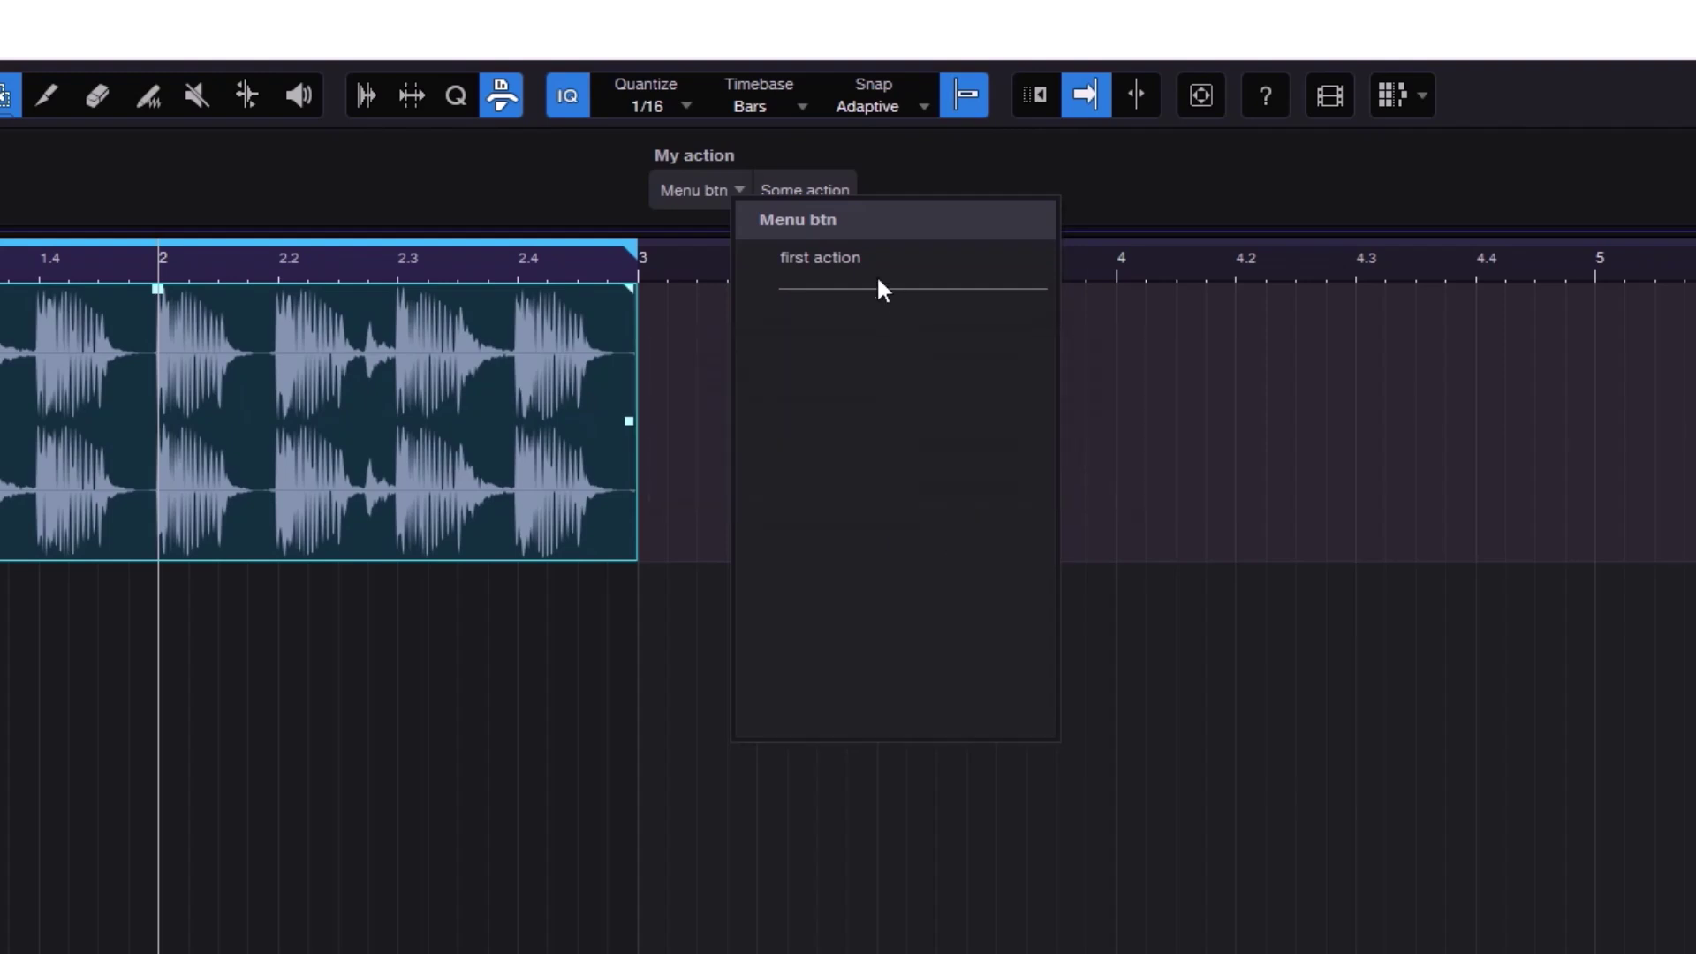
- Remove the separator and the first action item from the Menu btn menu
click(882, 287)
right_click(887, 287)
click(1006, 404)
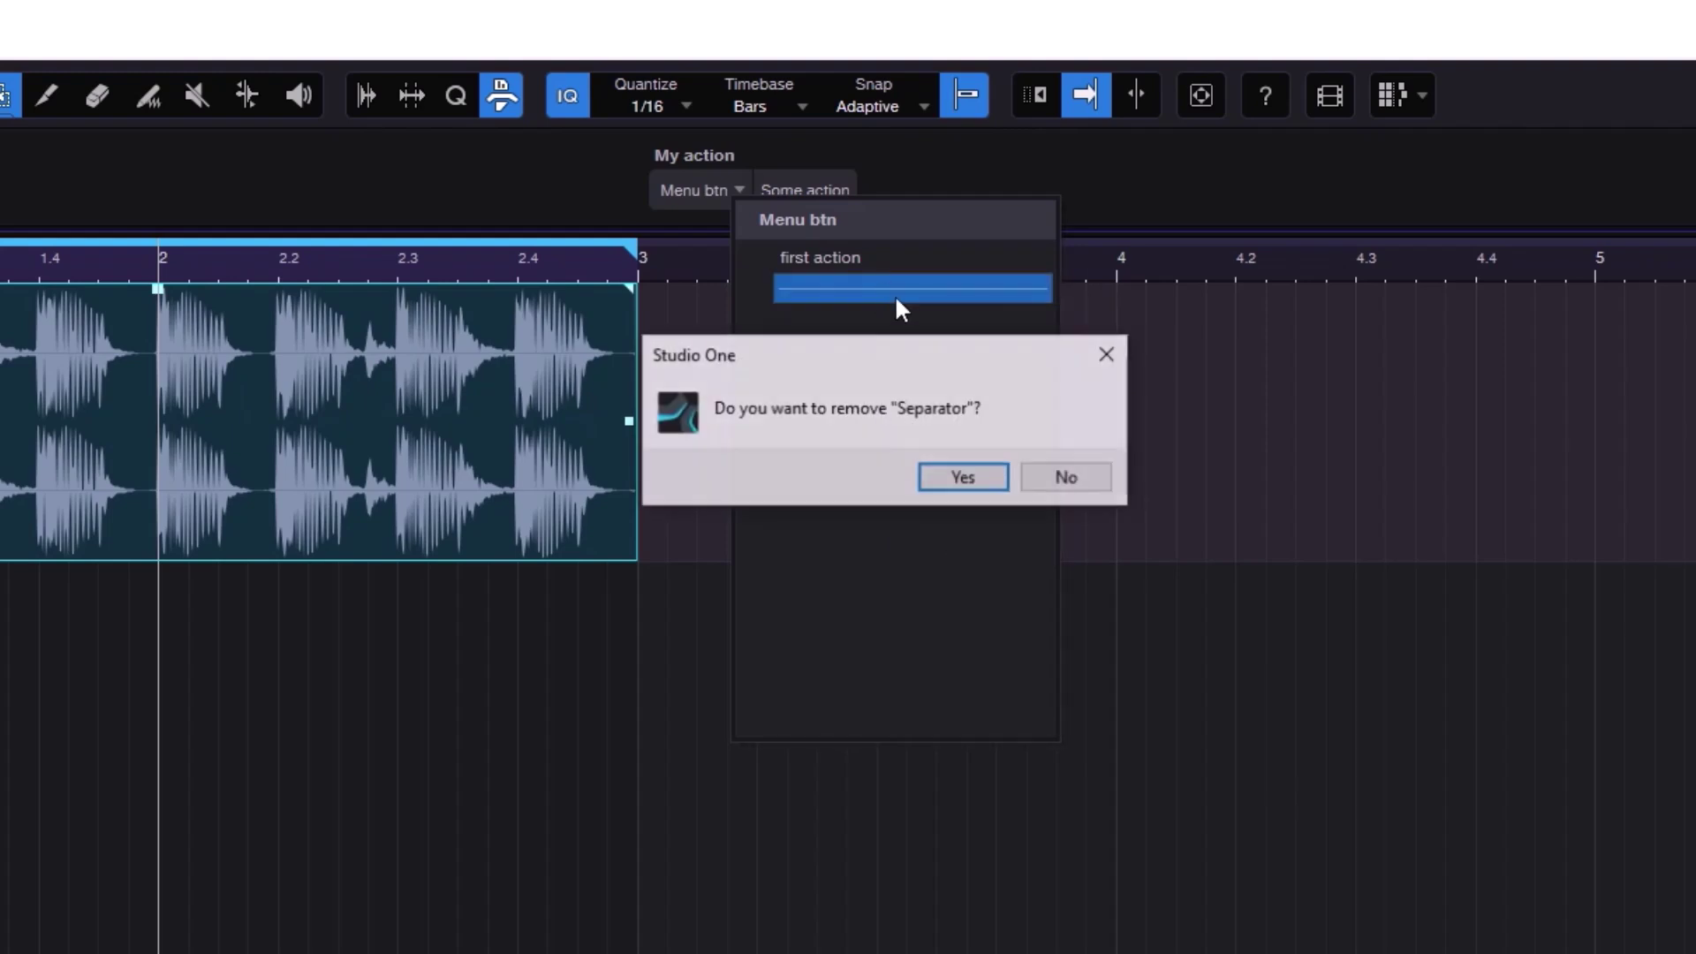
click(954, 475)
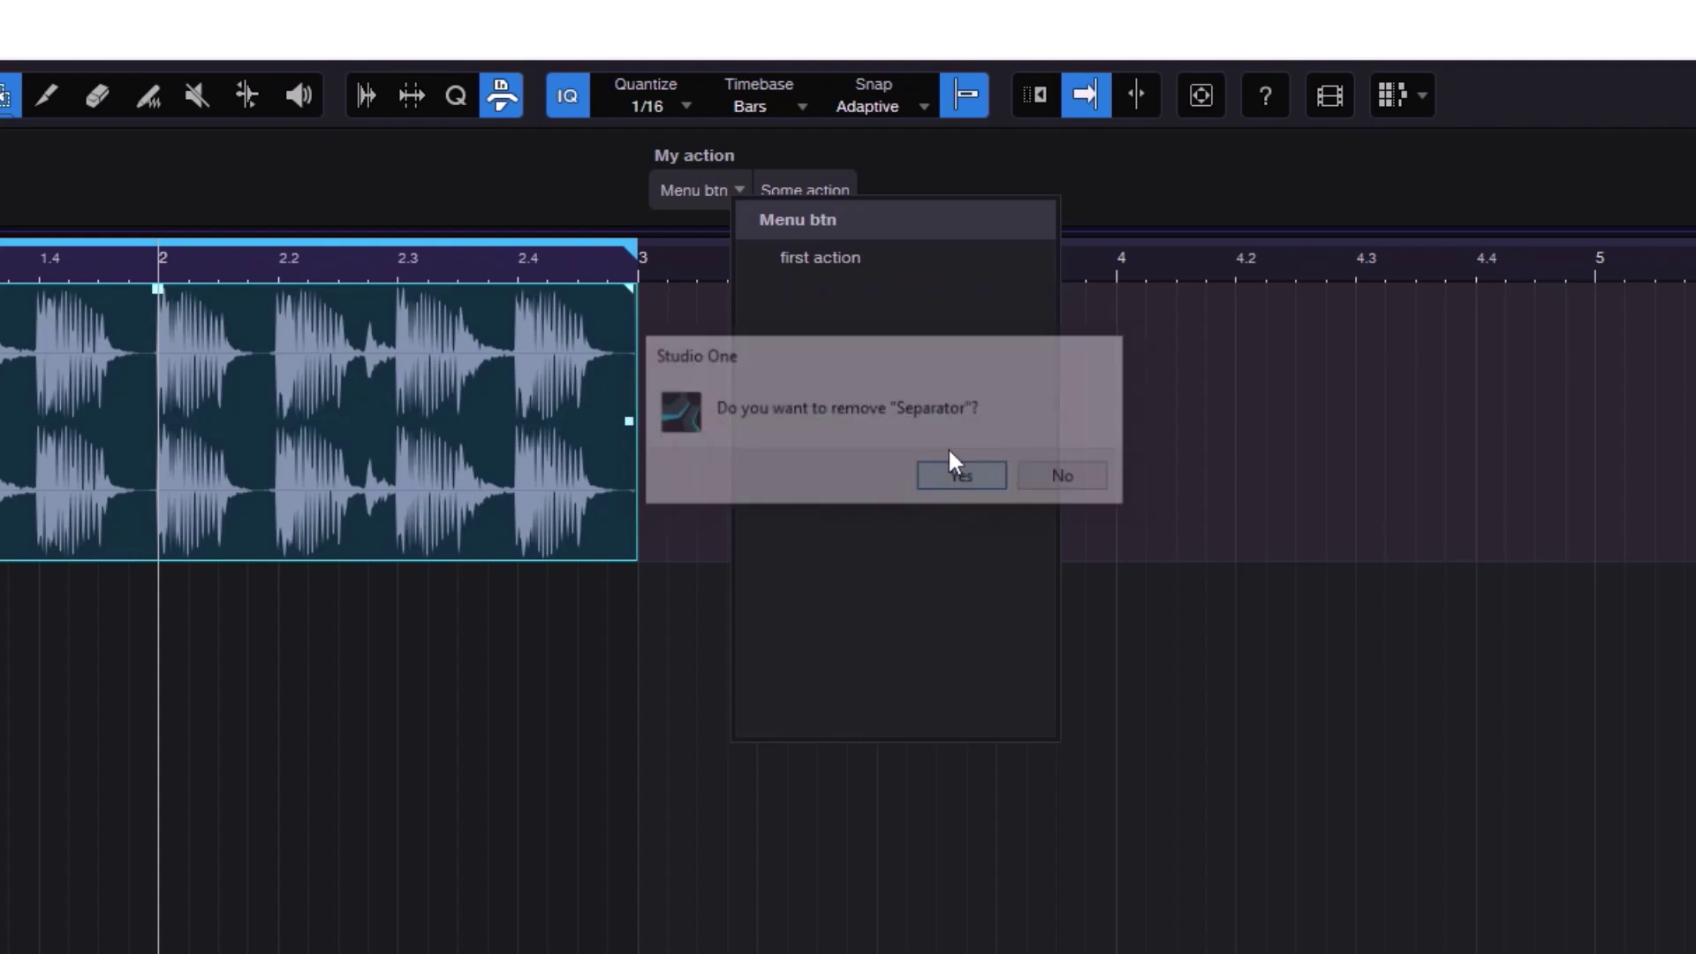
click(865, 256)
right_click(871, 256)
click(963, 464)
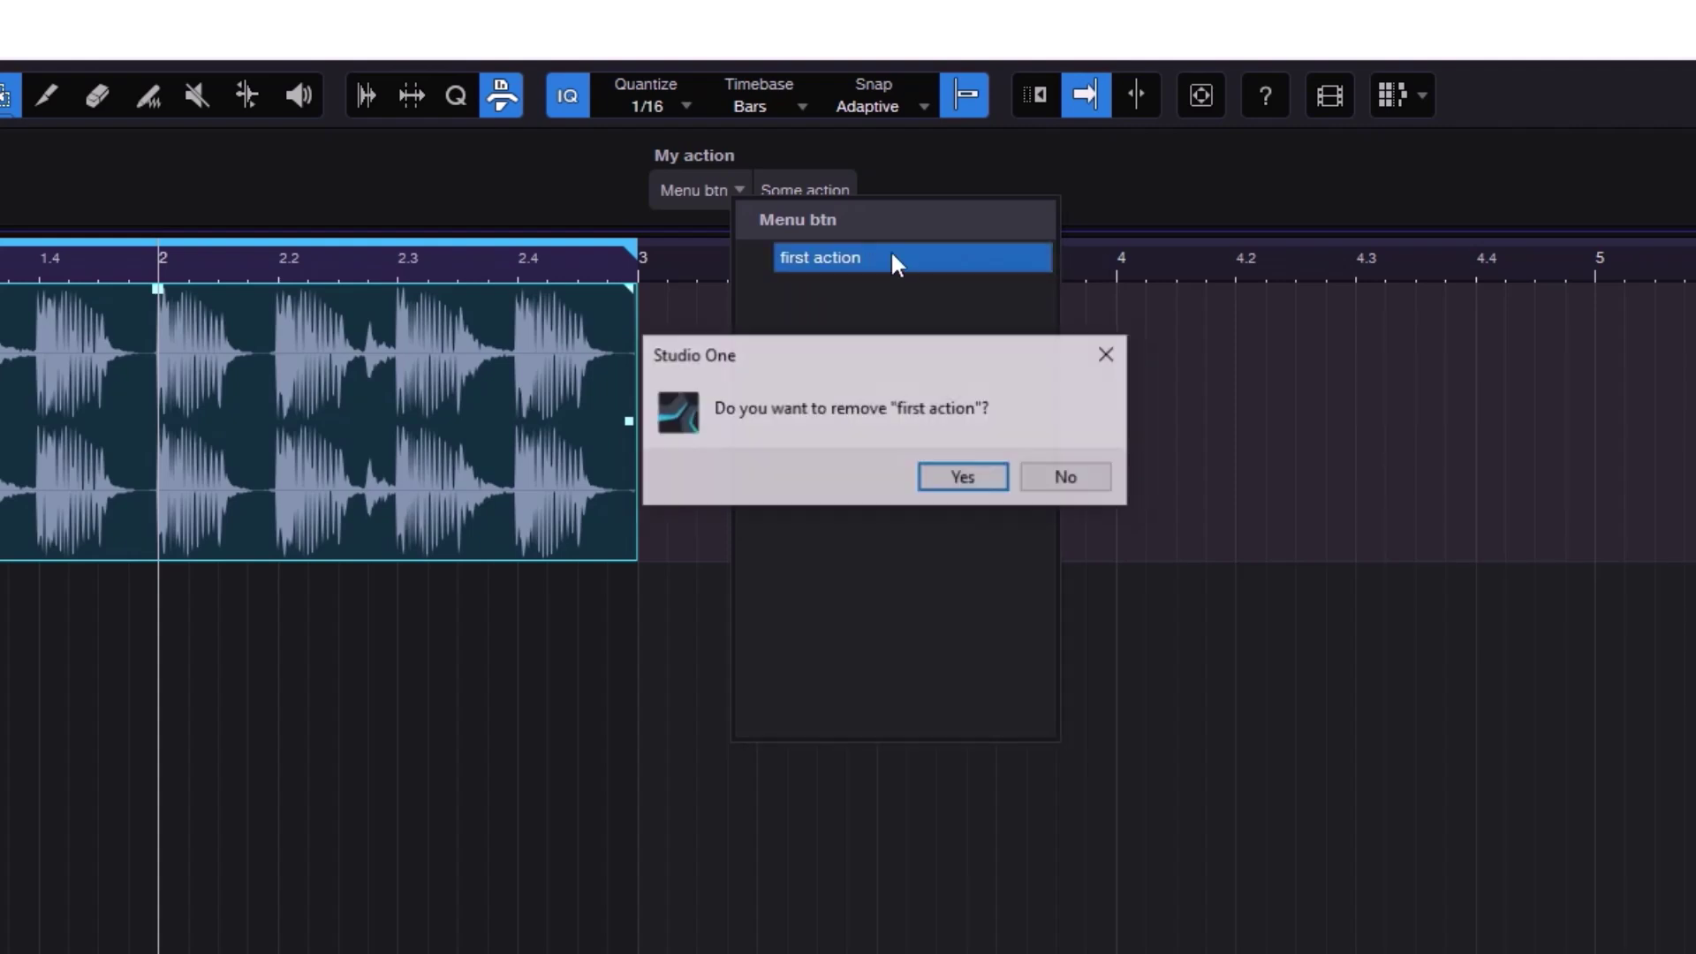
click(977, 474)
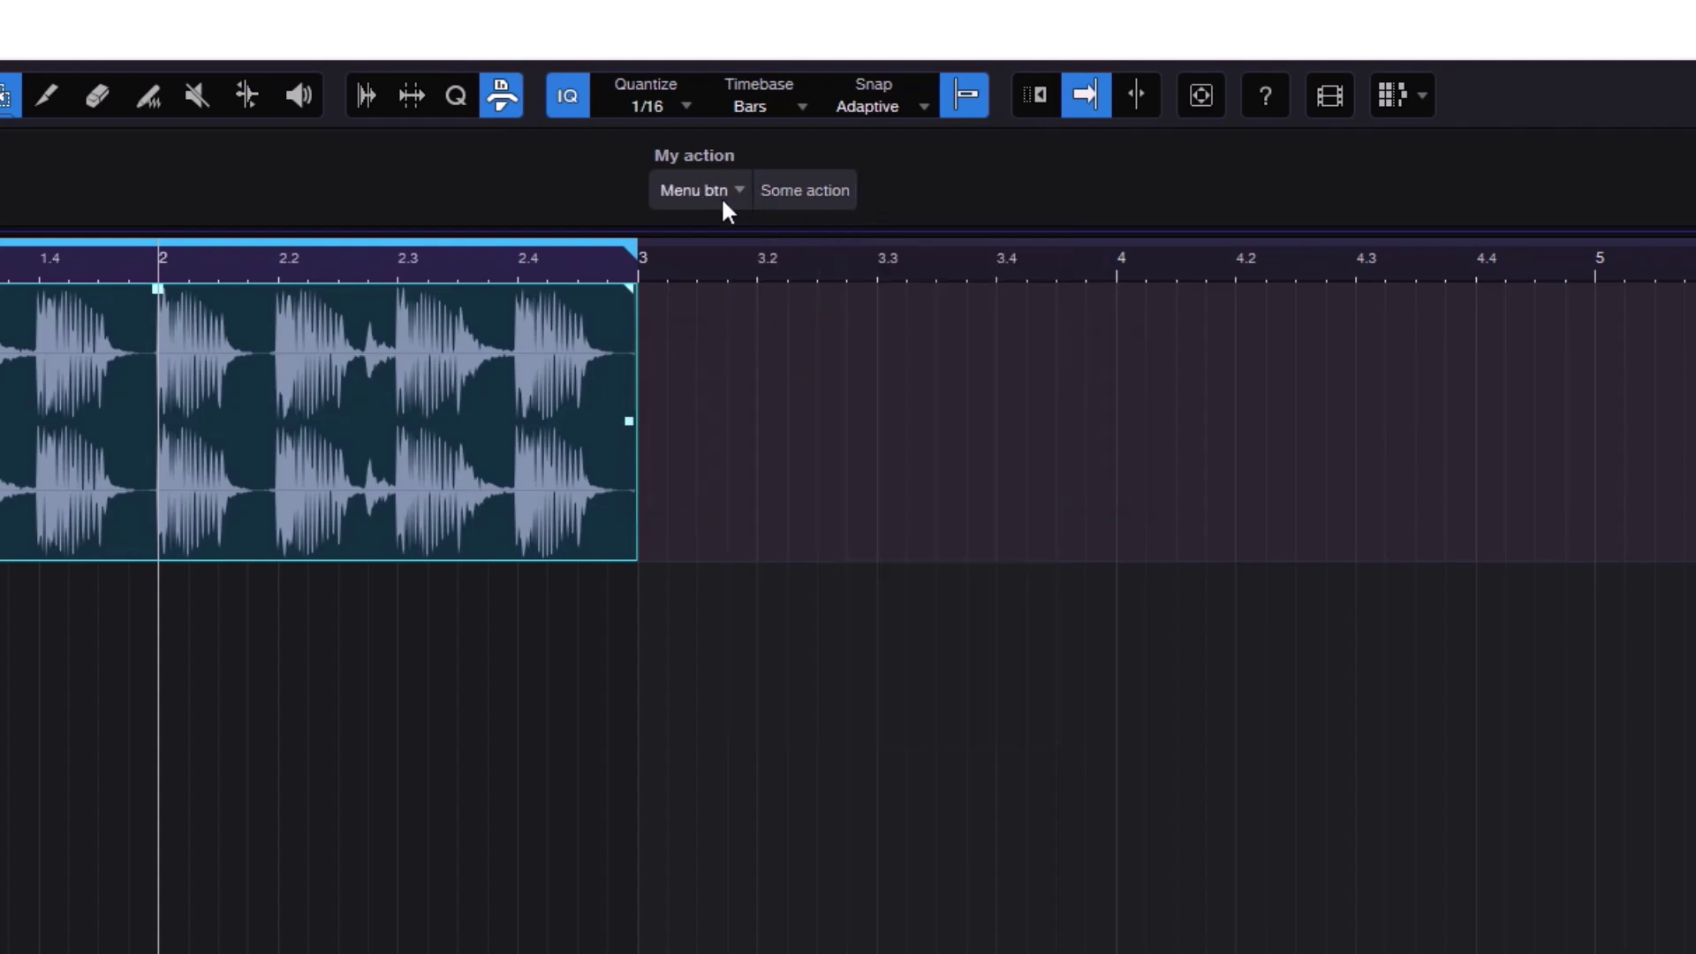
- Remove the Menu btn button from the My action group
right_click(691, 201)
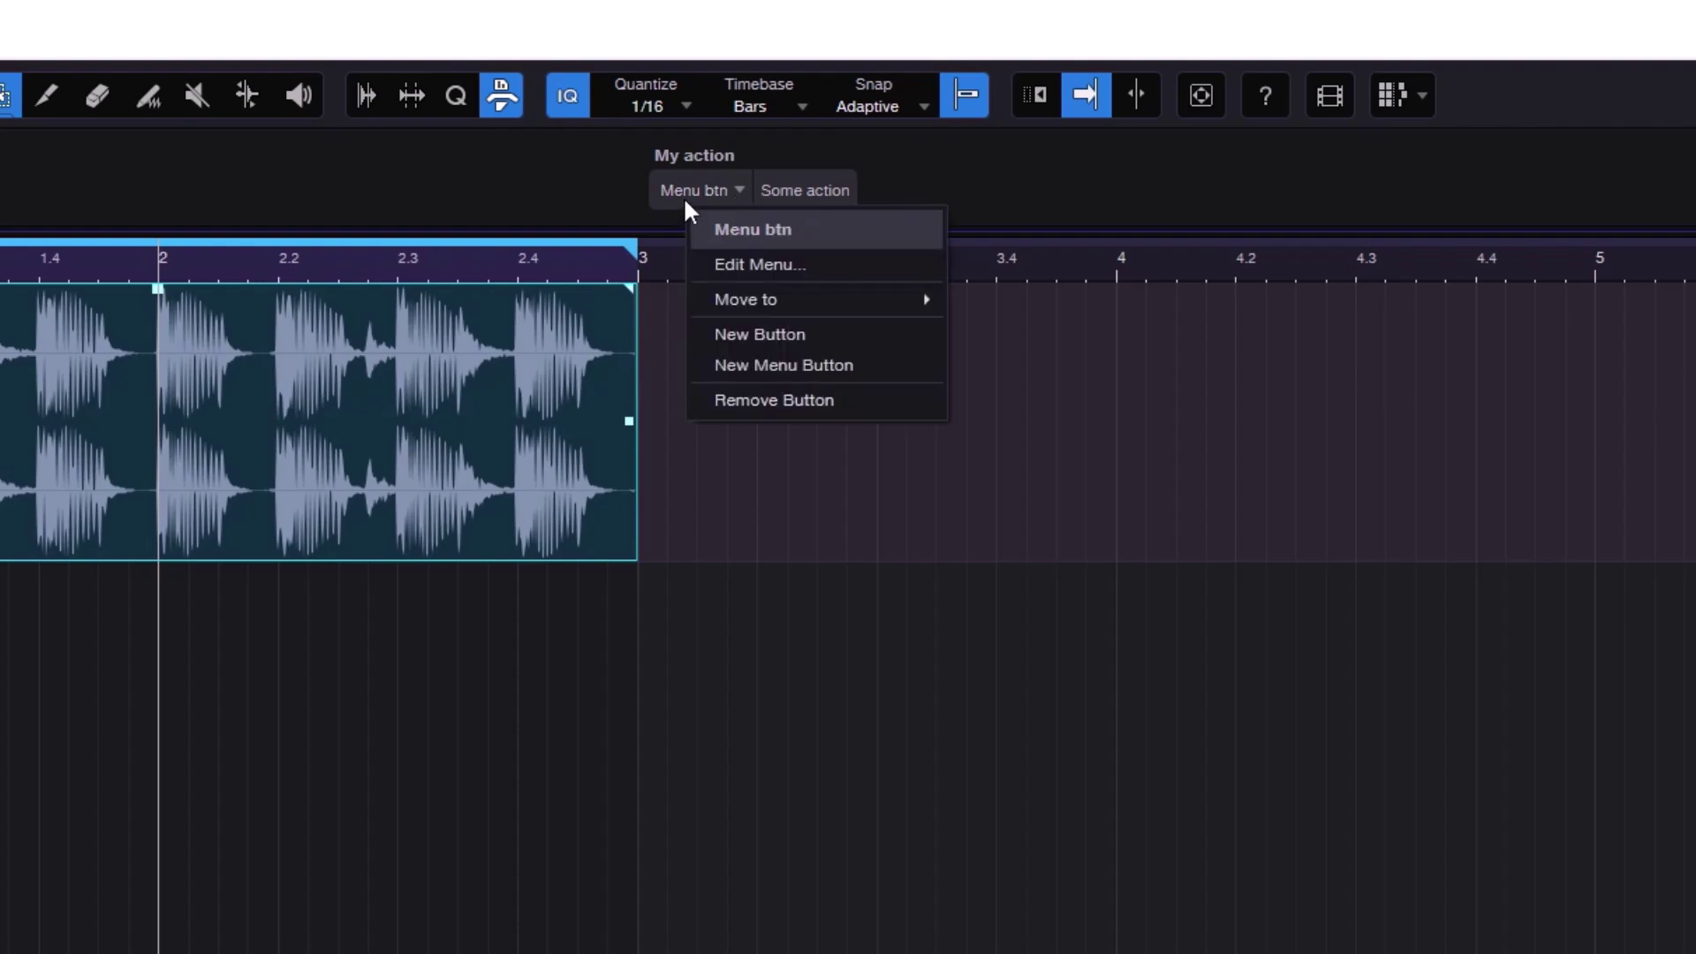
click(777, 409)
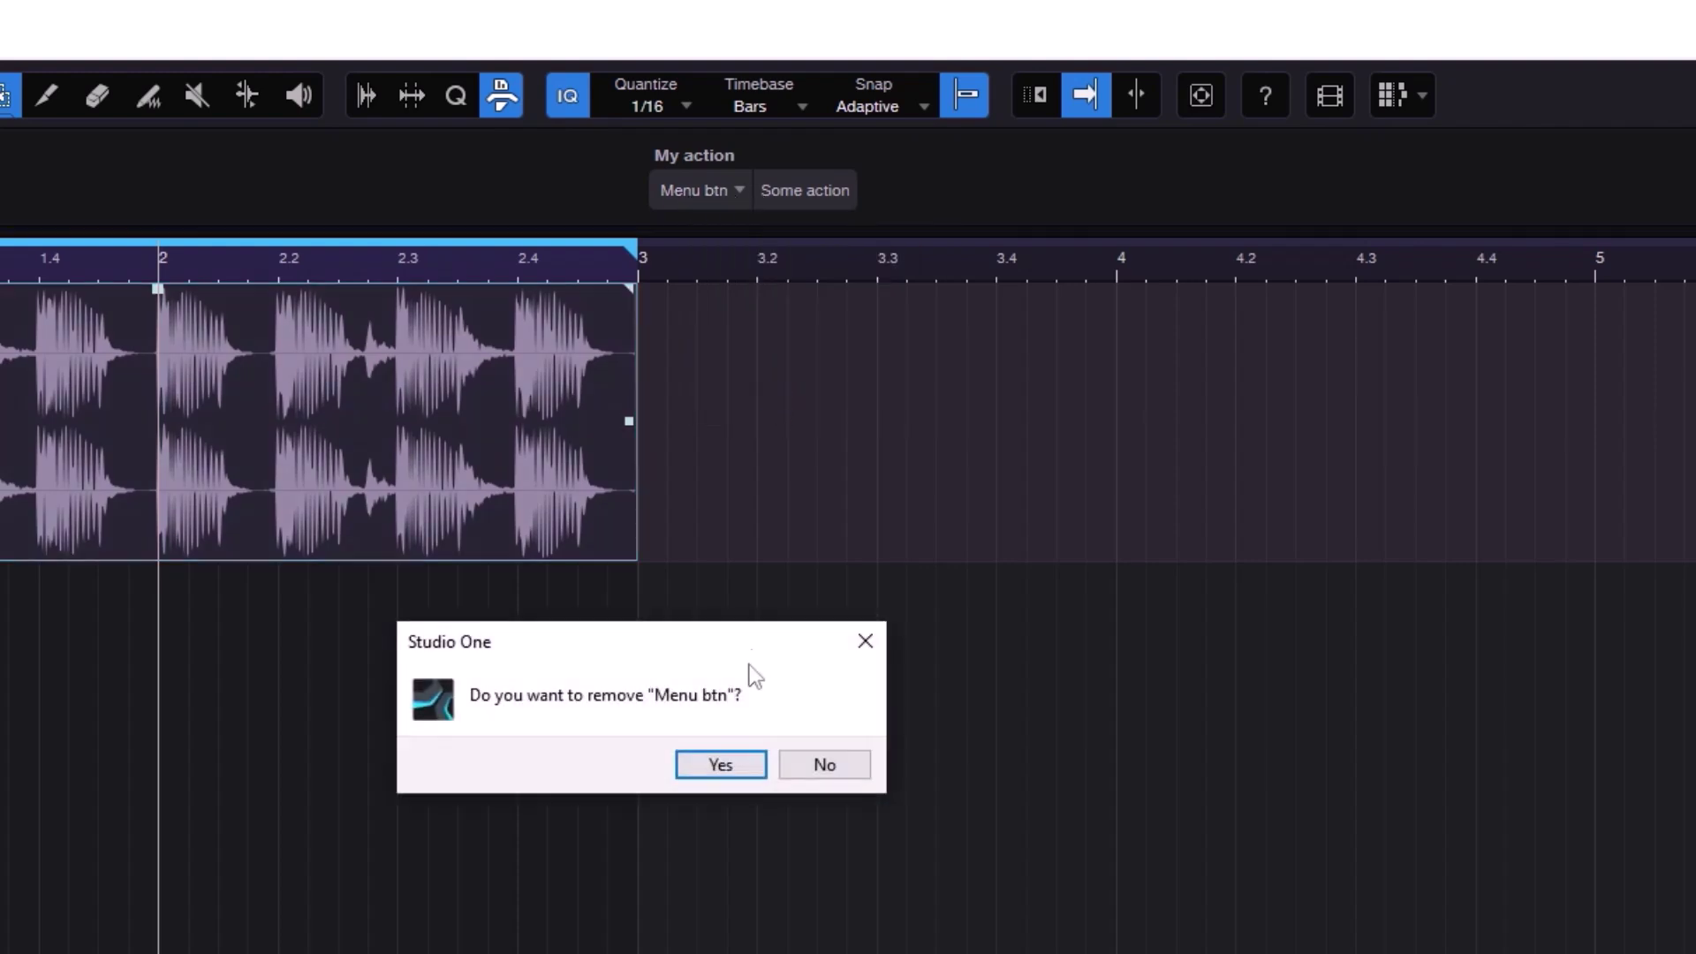
click(720, 765)
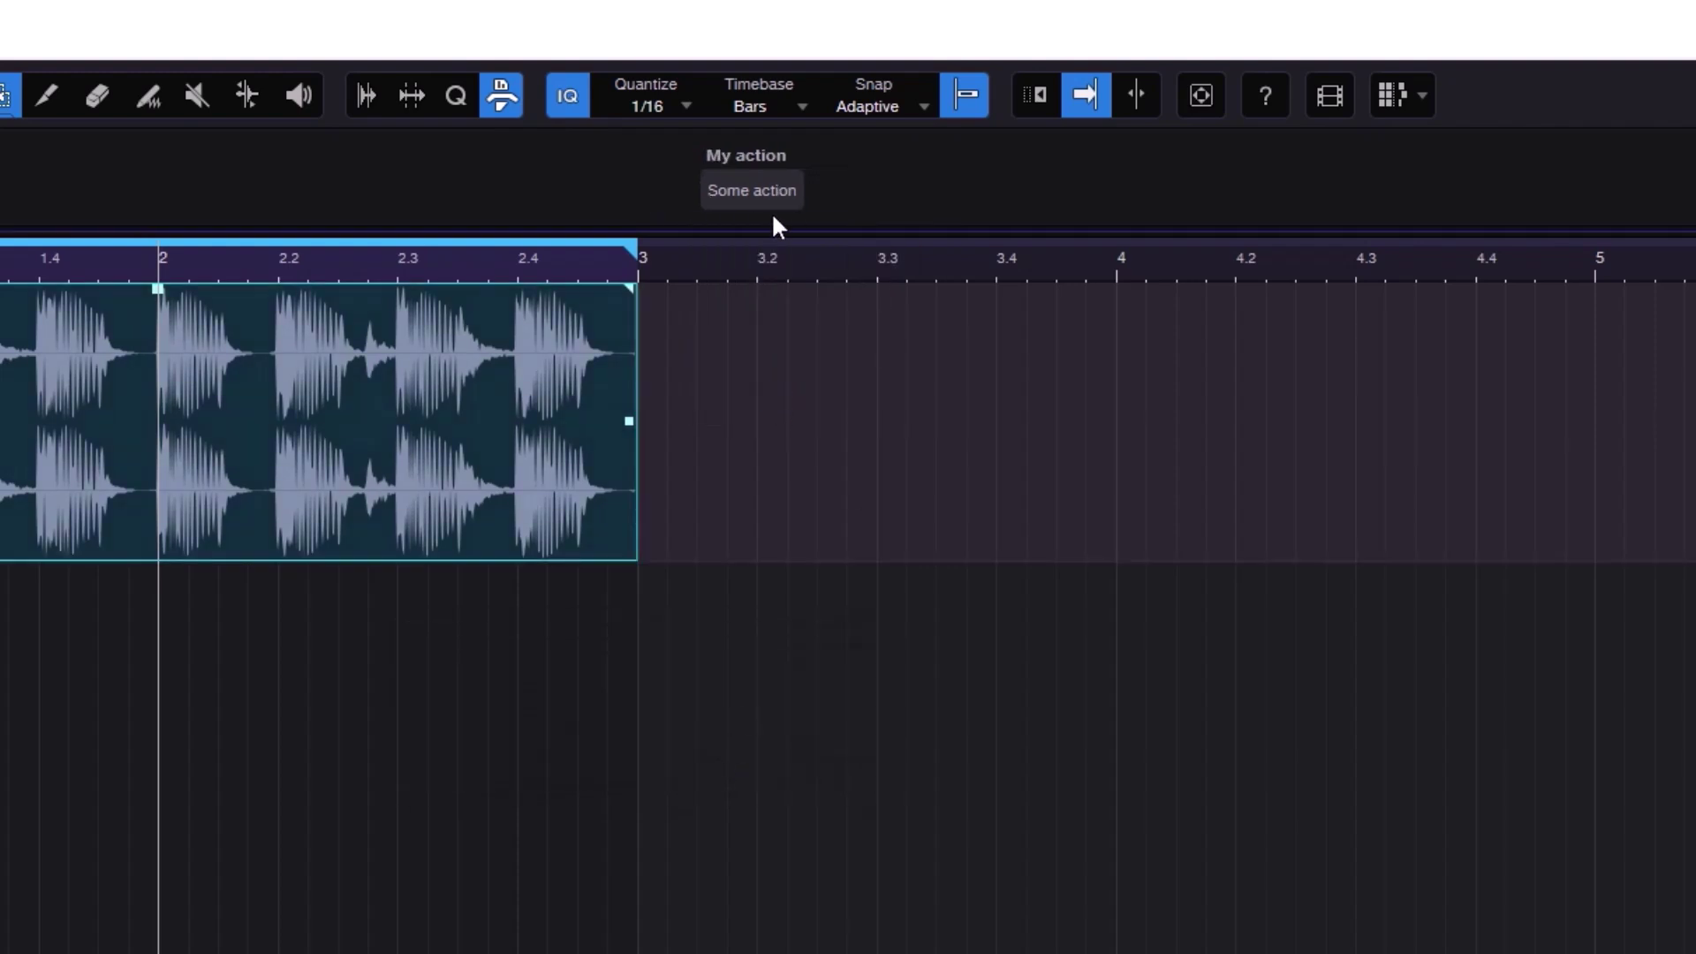
right_click(751, 155)
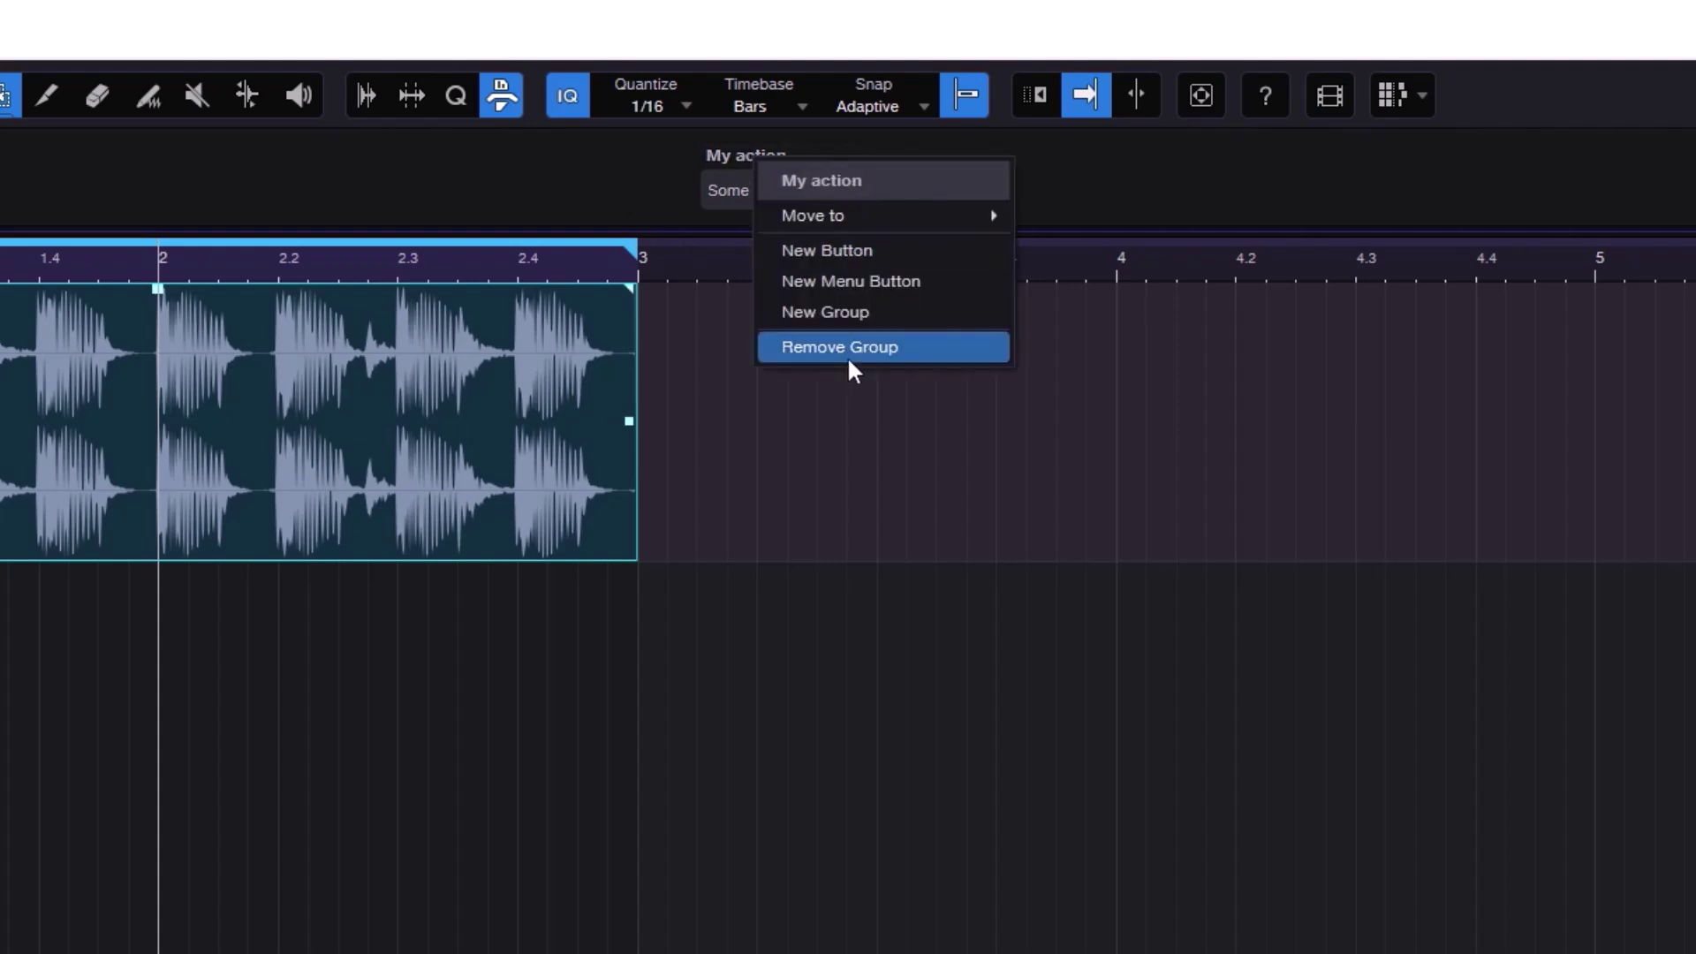
click(582, 181)
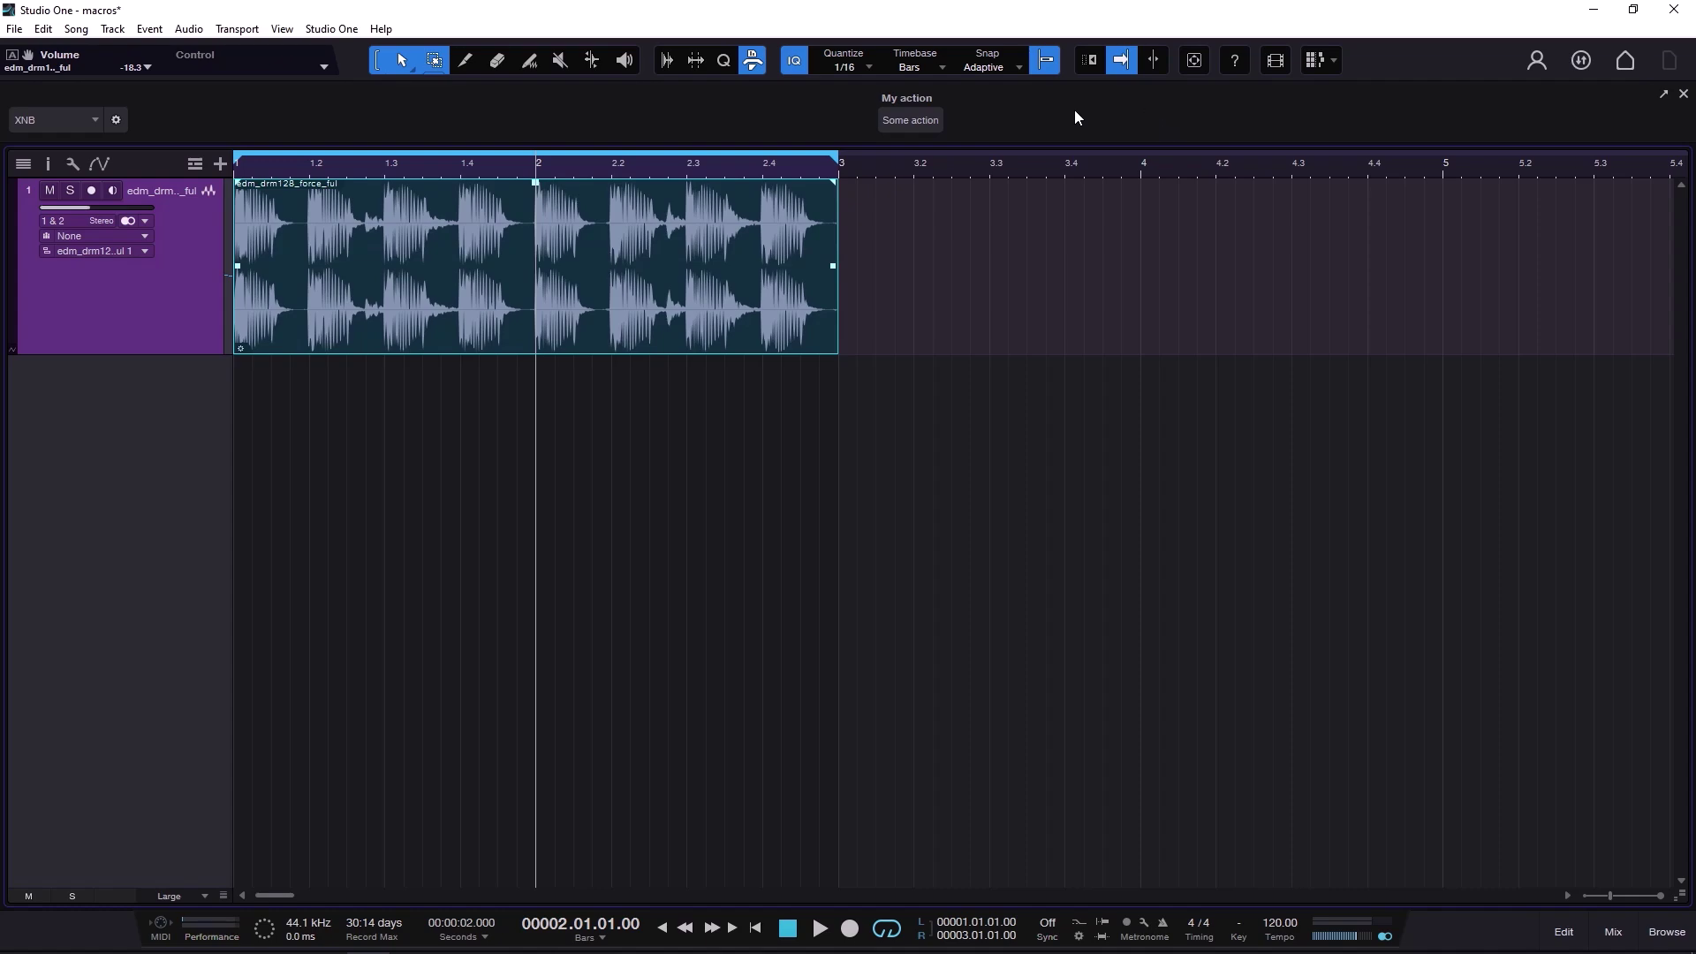
click(116, 119)
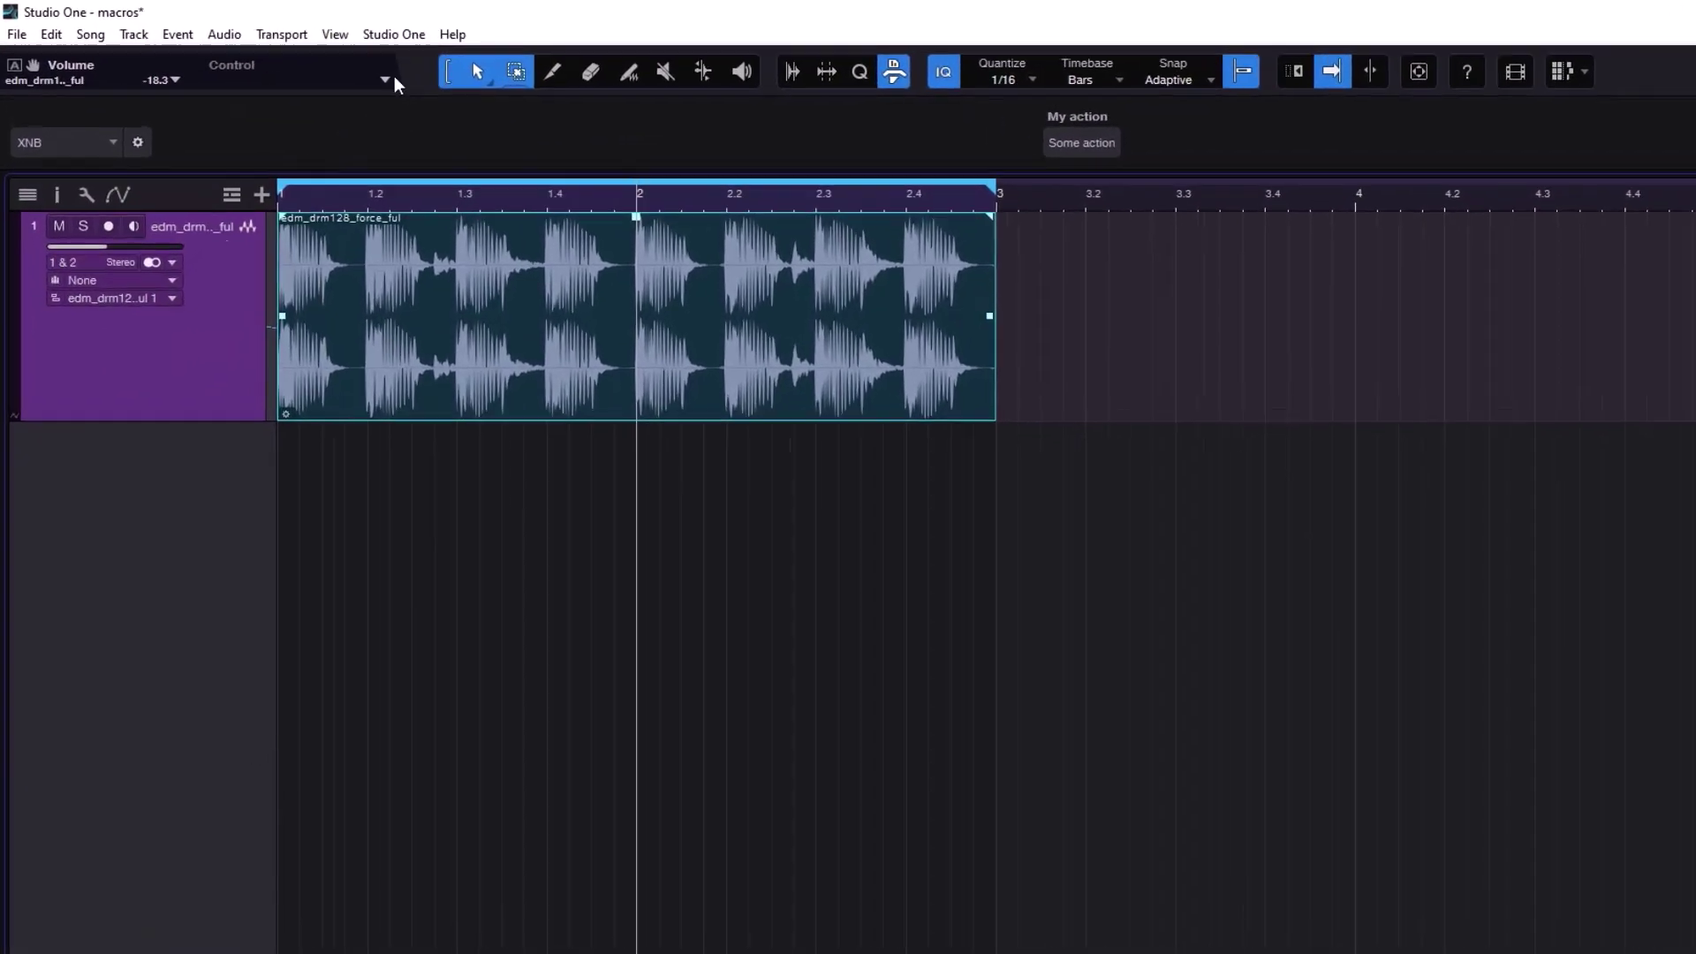
click(339, 28)
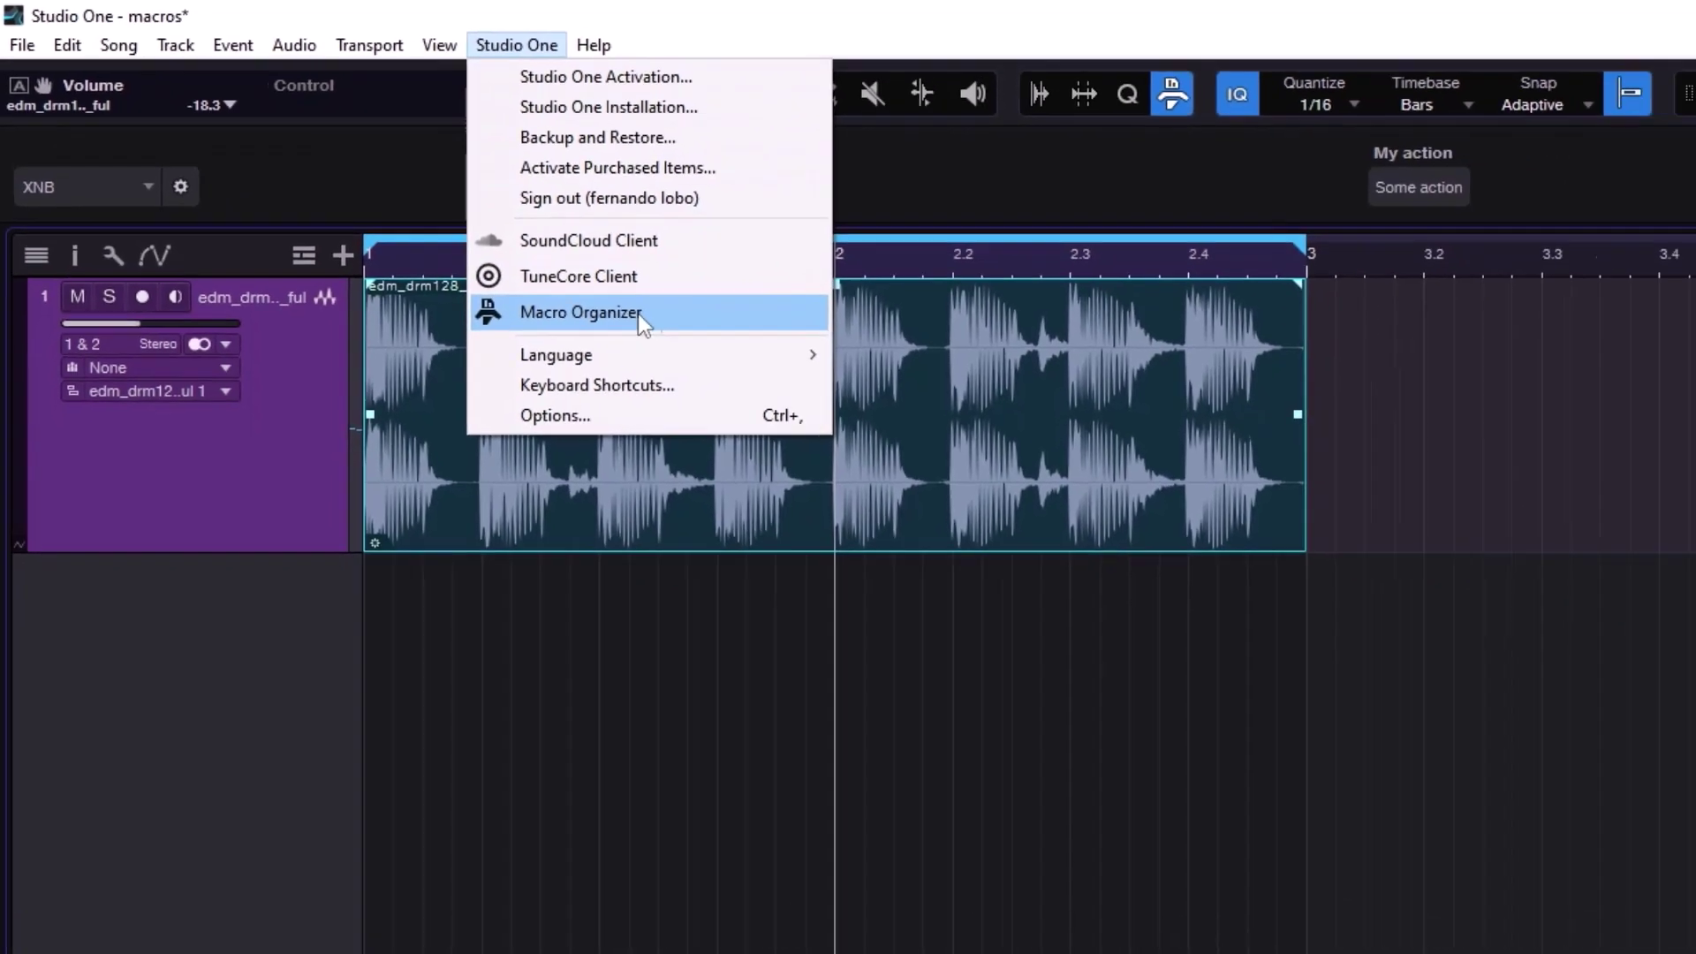
key(Escape)
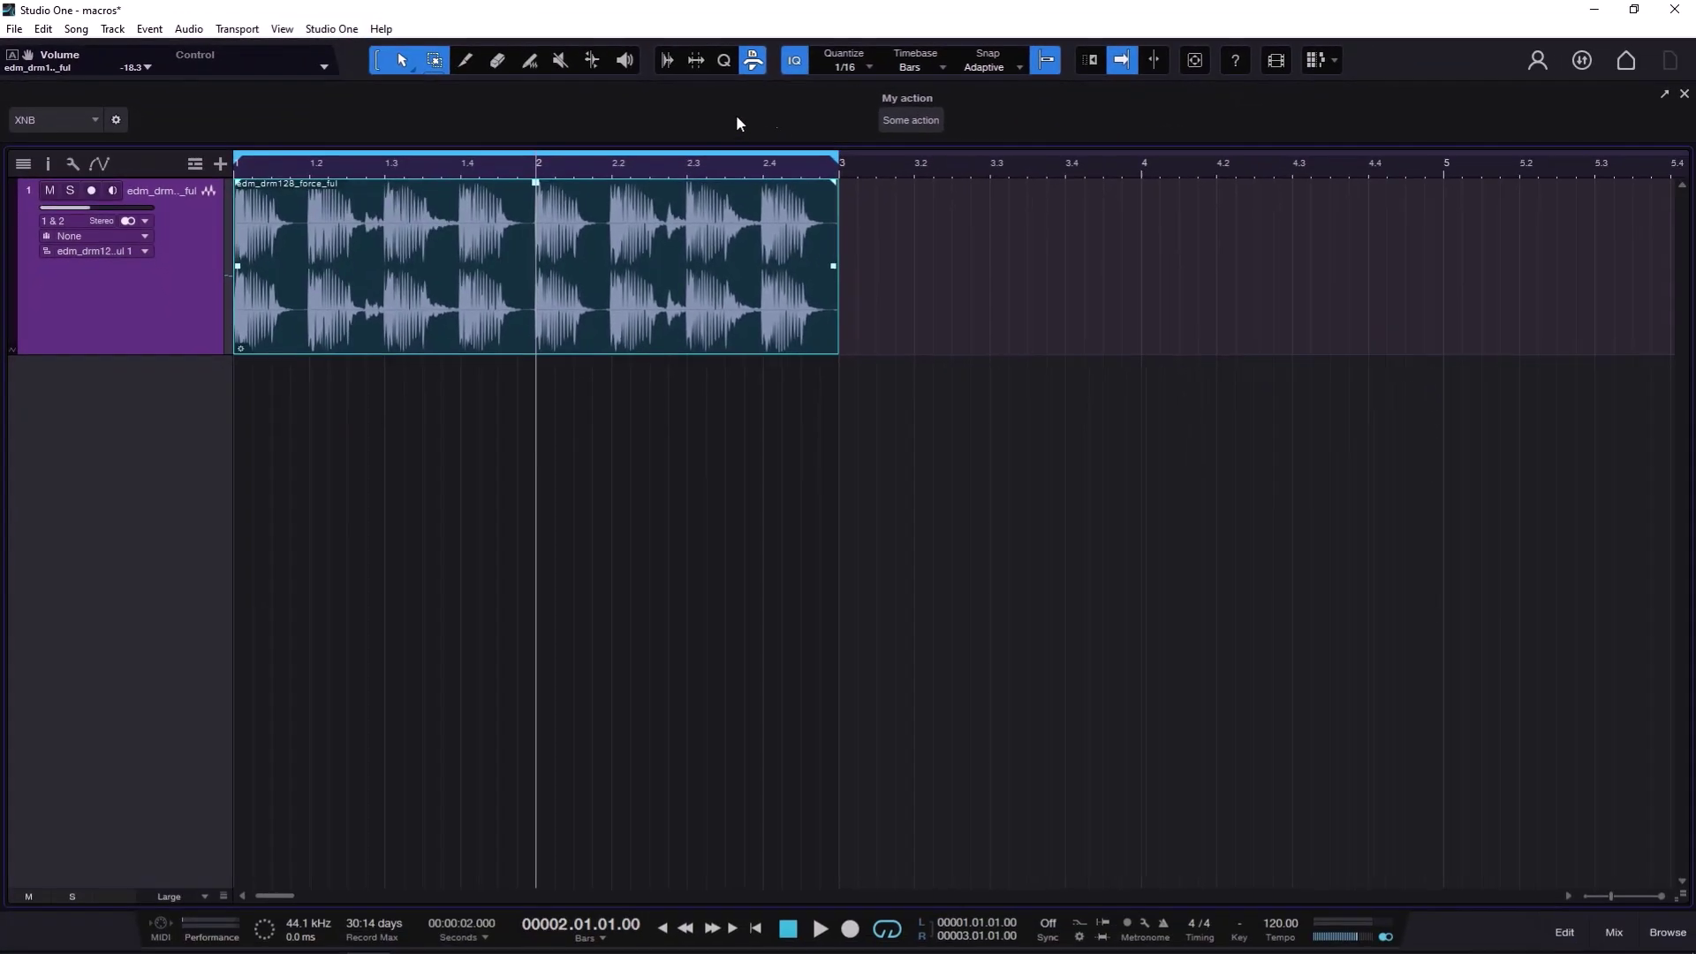
right_click(910, 125)
mouse_move(940, 168)
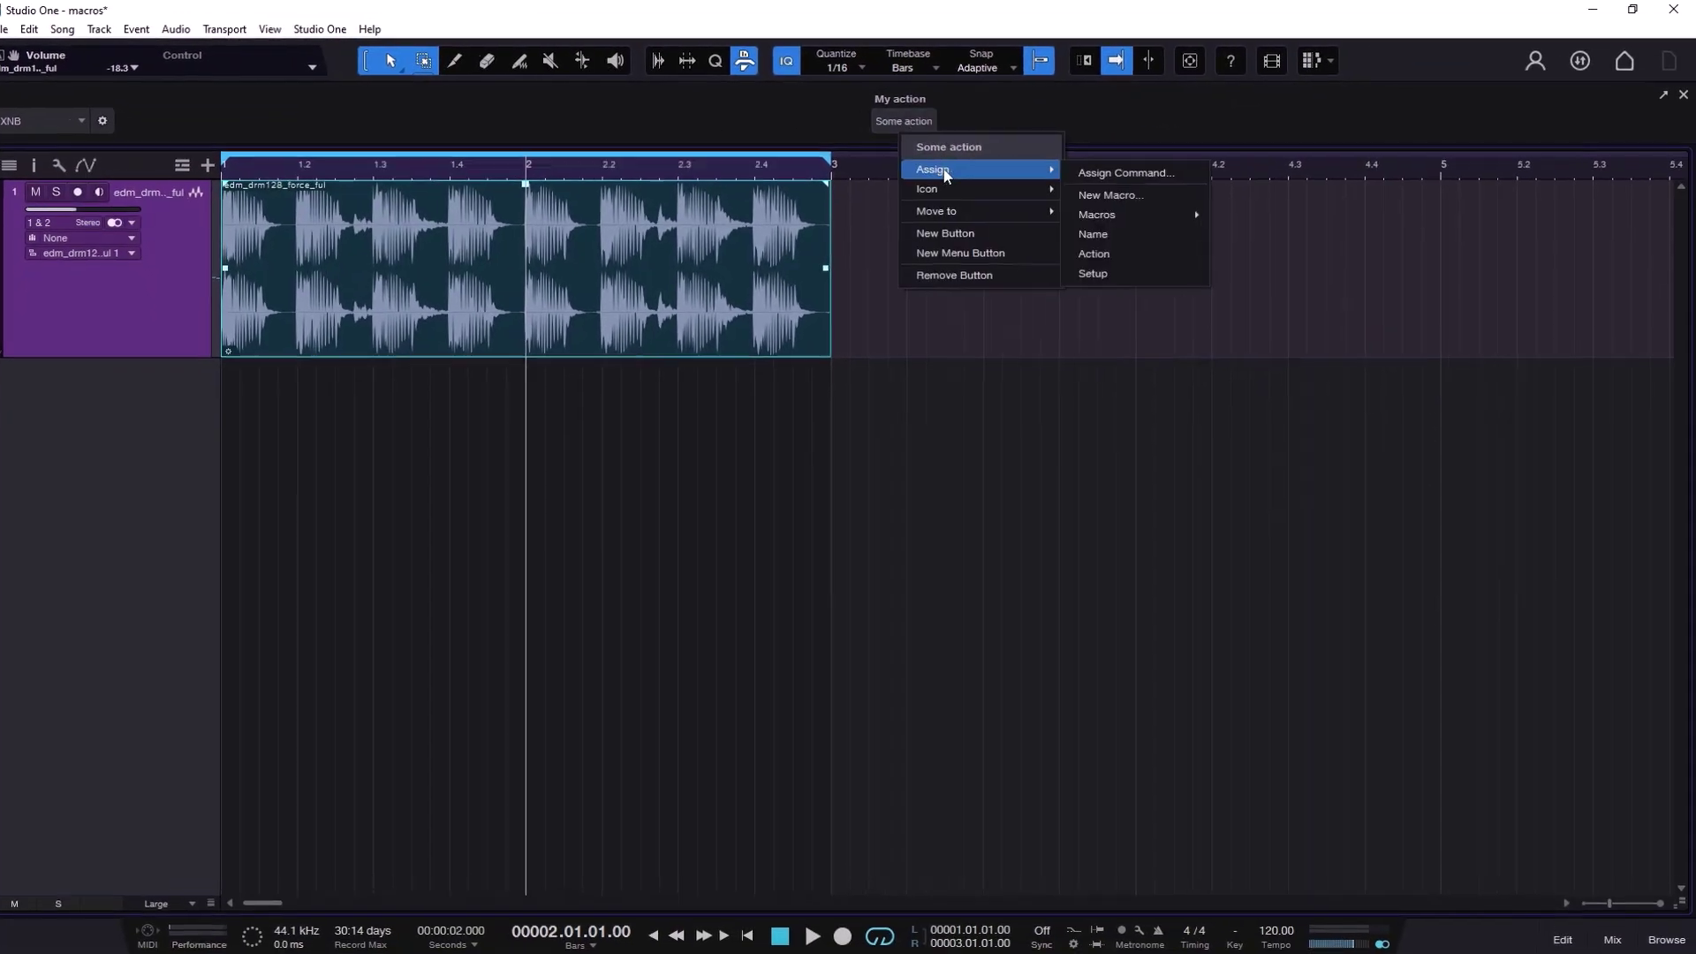
mouse_move(1117, 212)
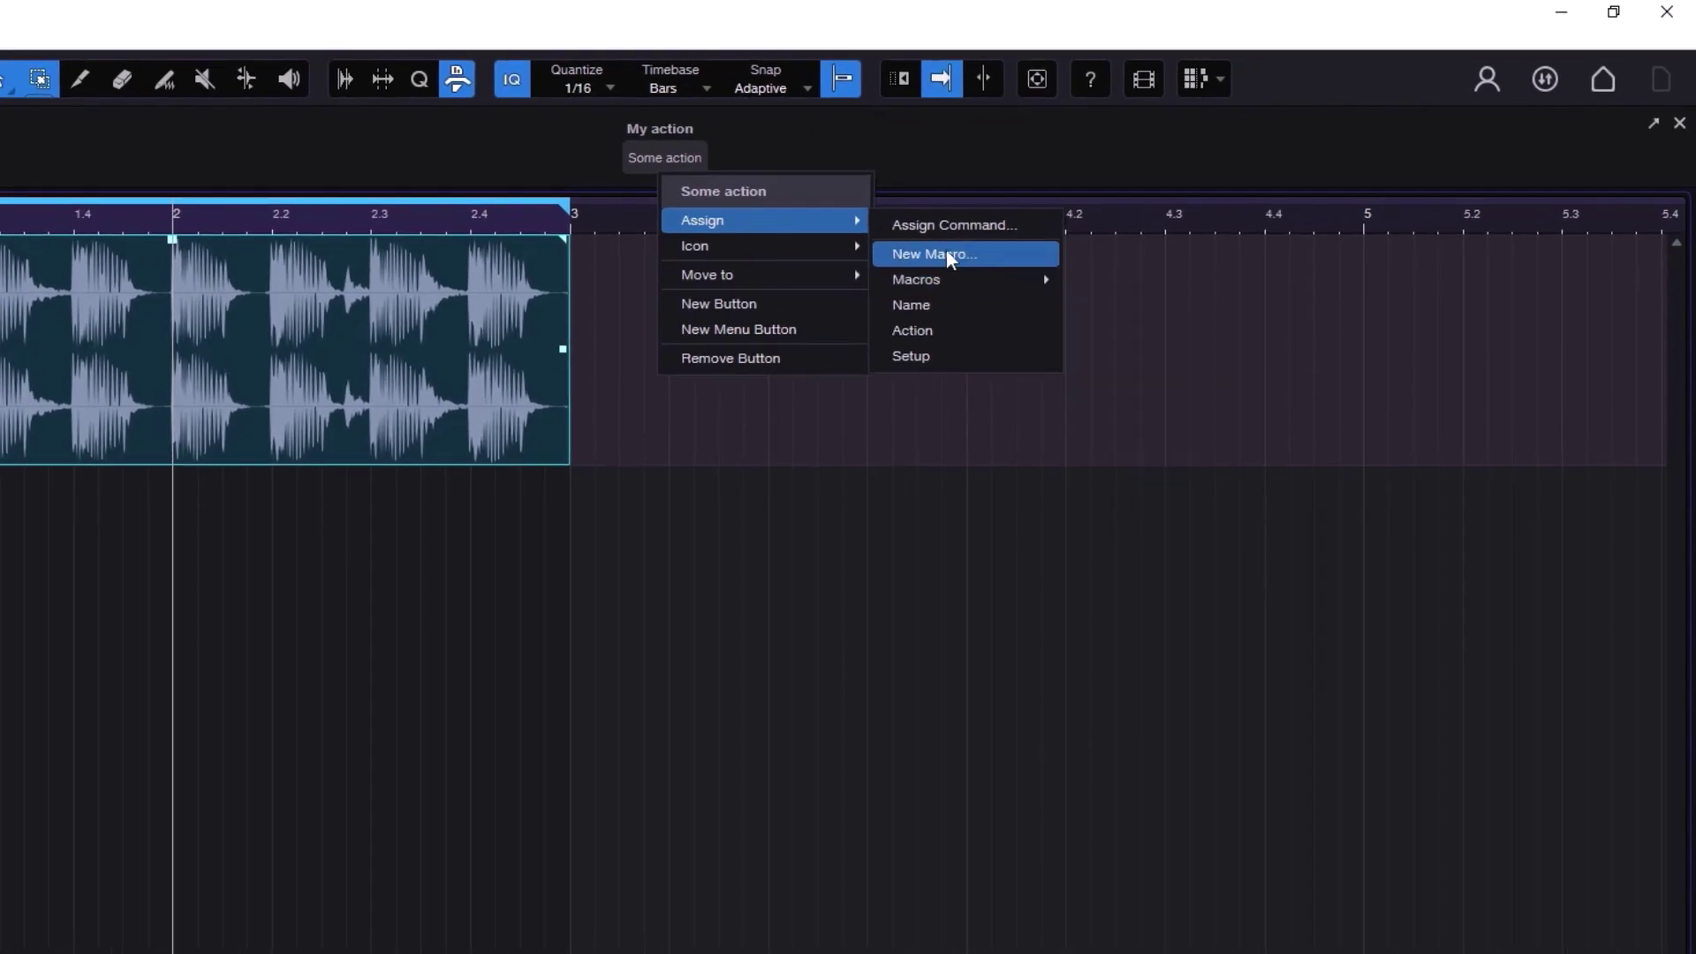
click(452, 144)
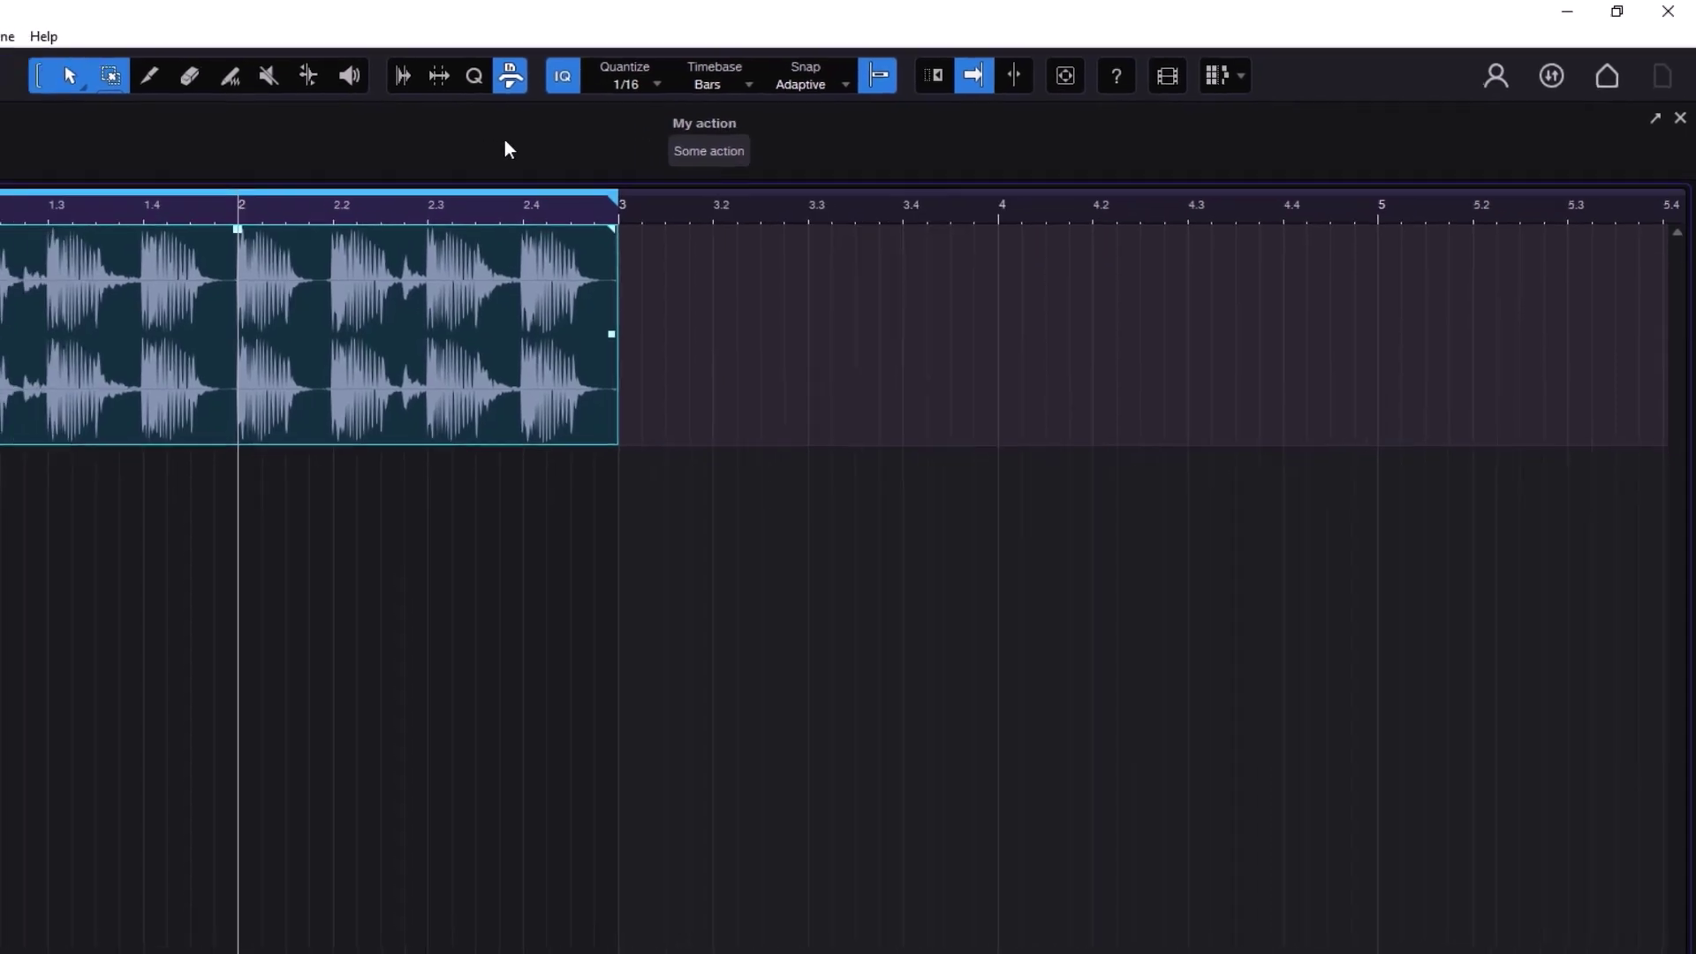
- Open the Macro Organizer in an enlarged window and try filtering the macro list by "f", clearing the filter again
click(115, 119)
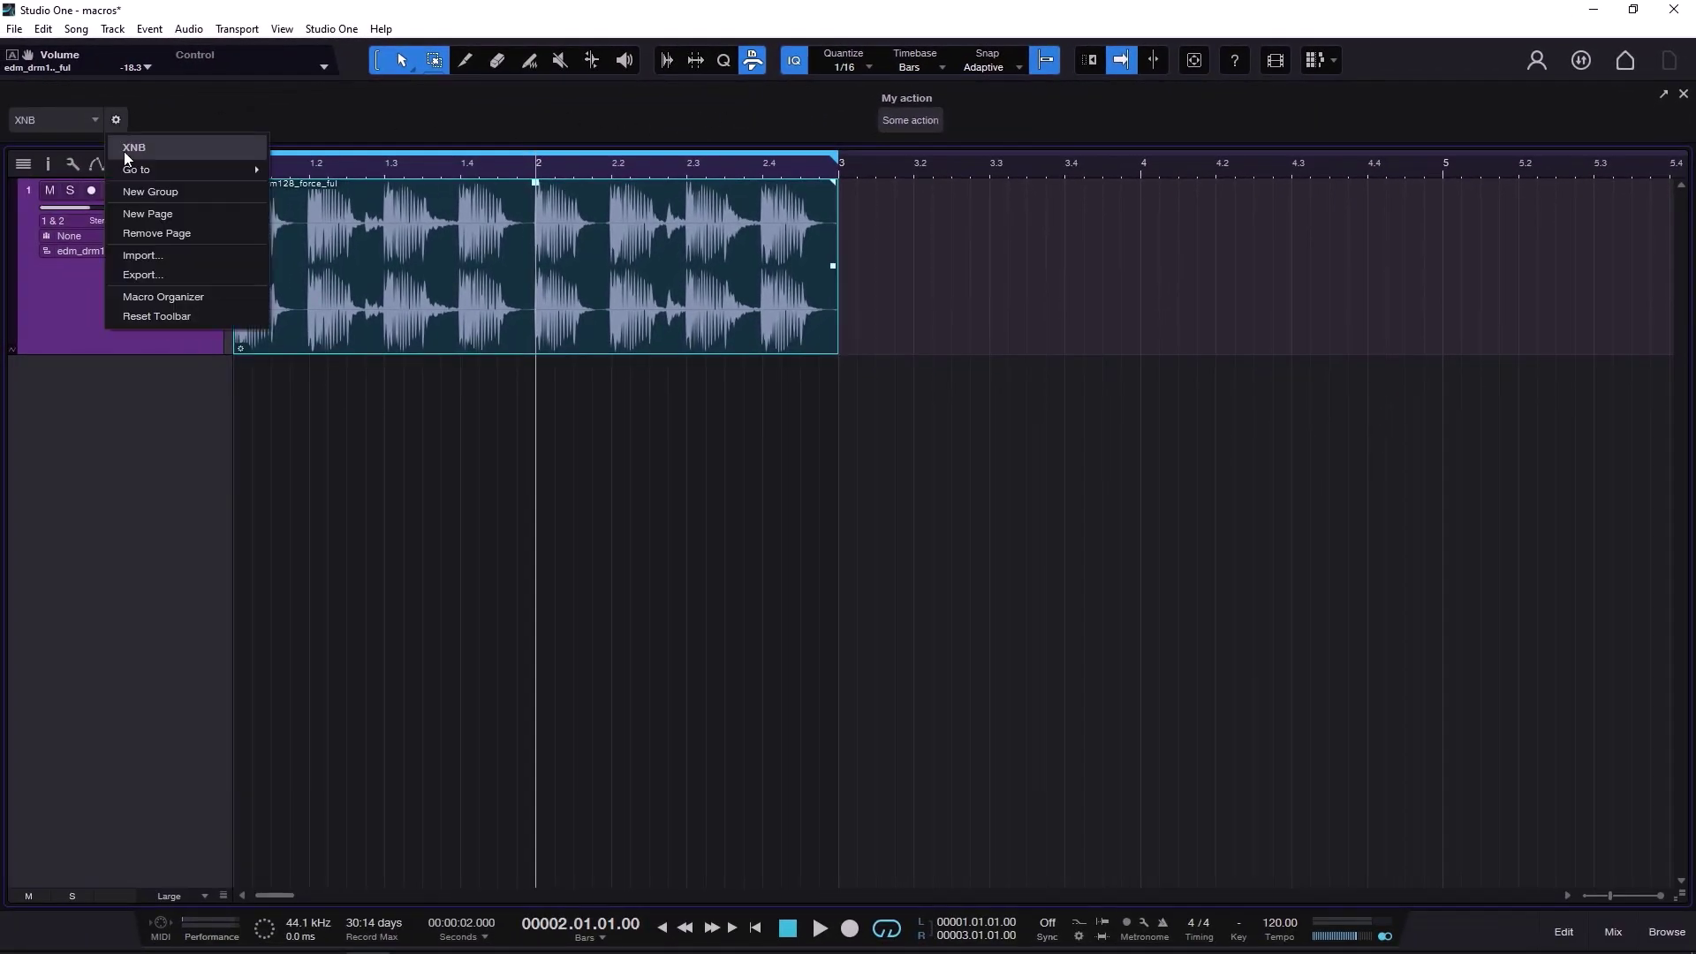
click(179, 300)
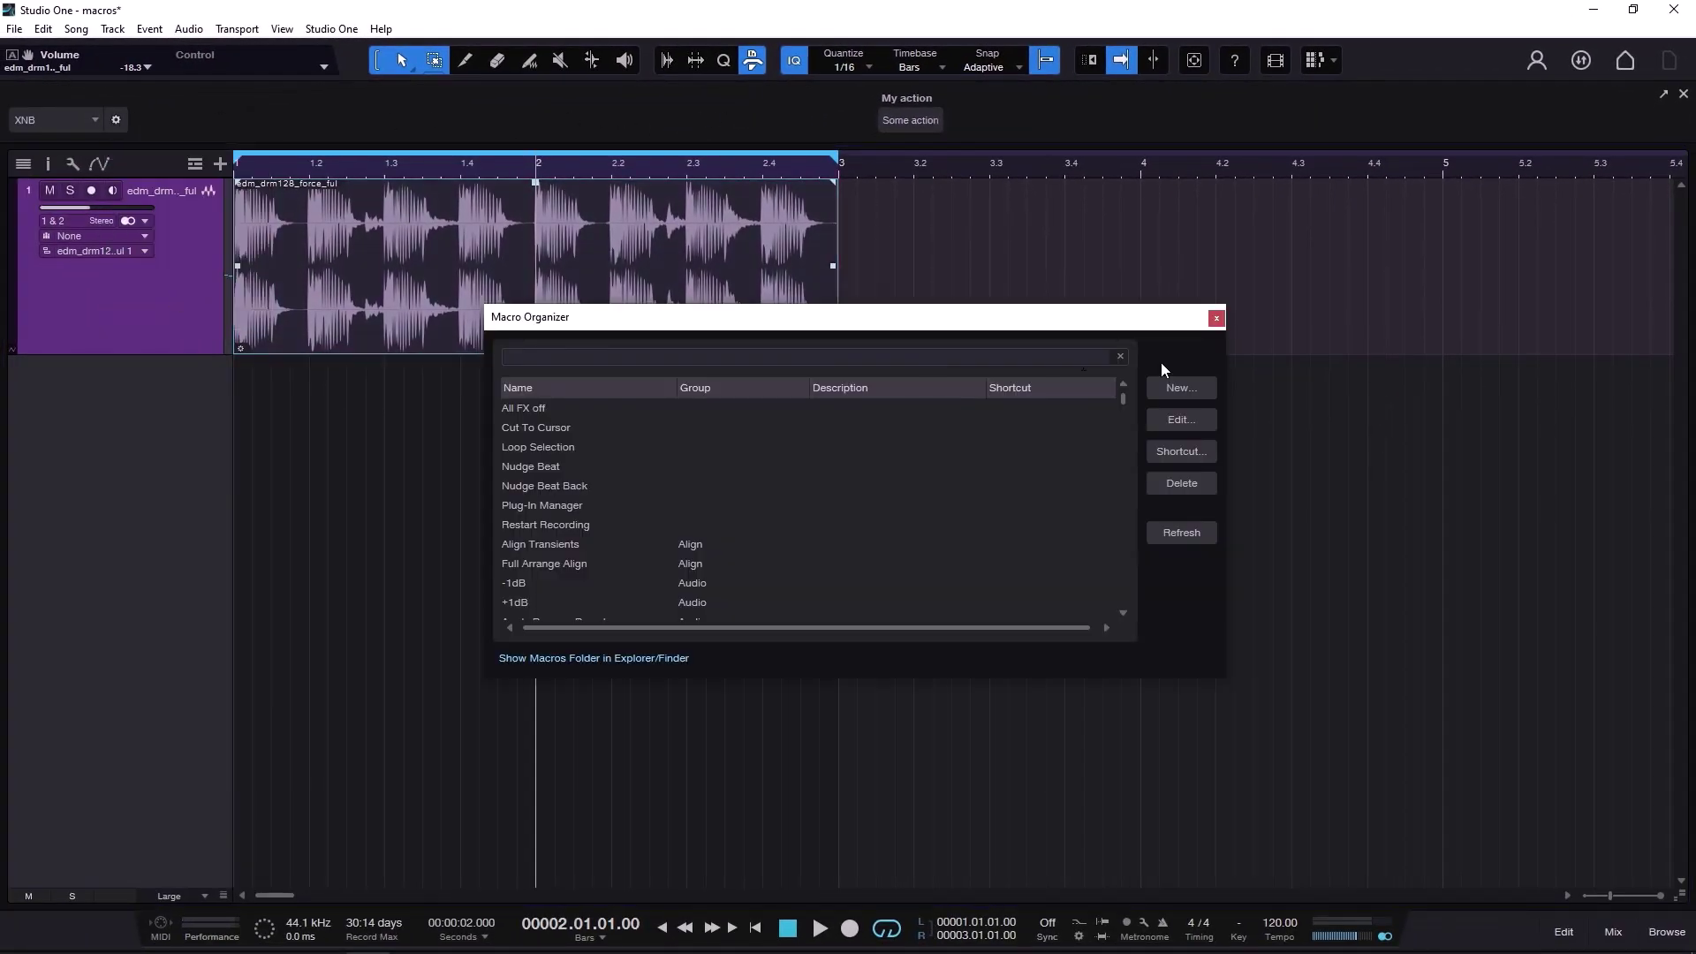
drag(1158, 318, 1007, 169)
drag(1072, 529, 1367, 738)
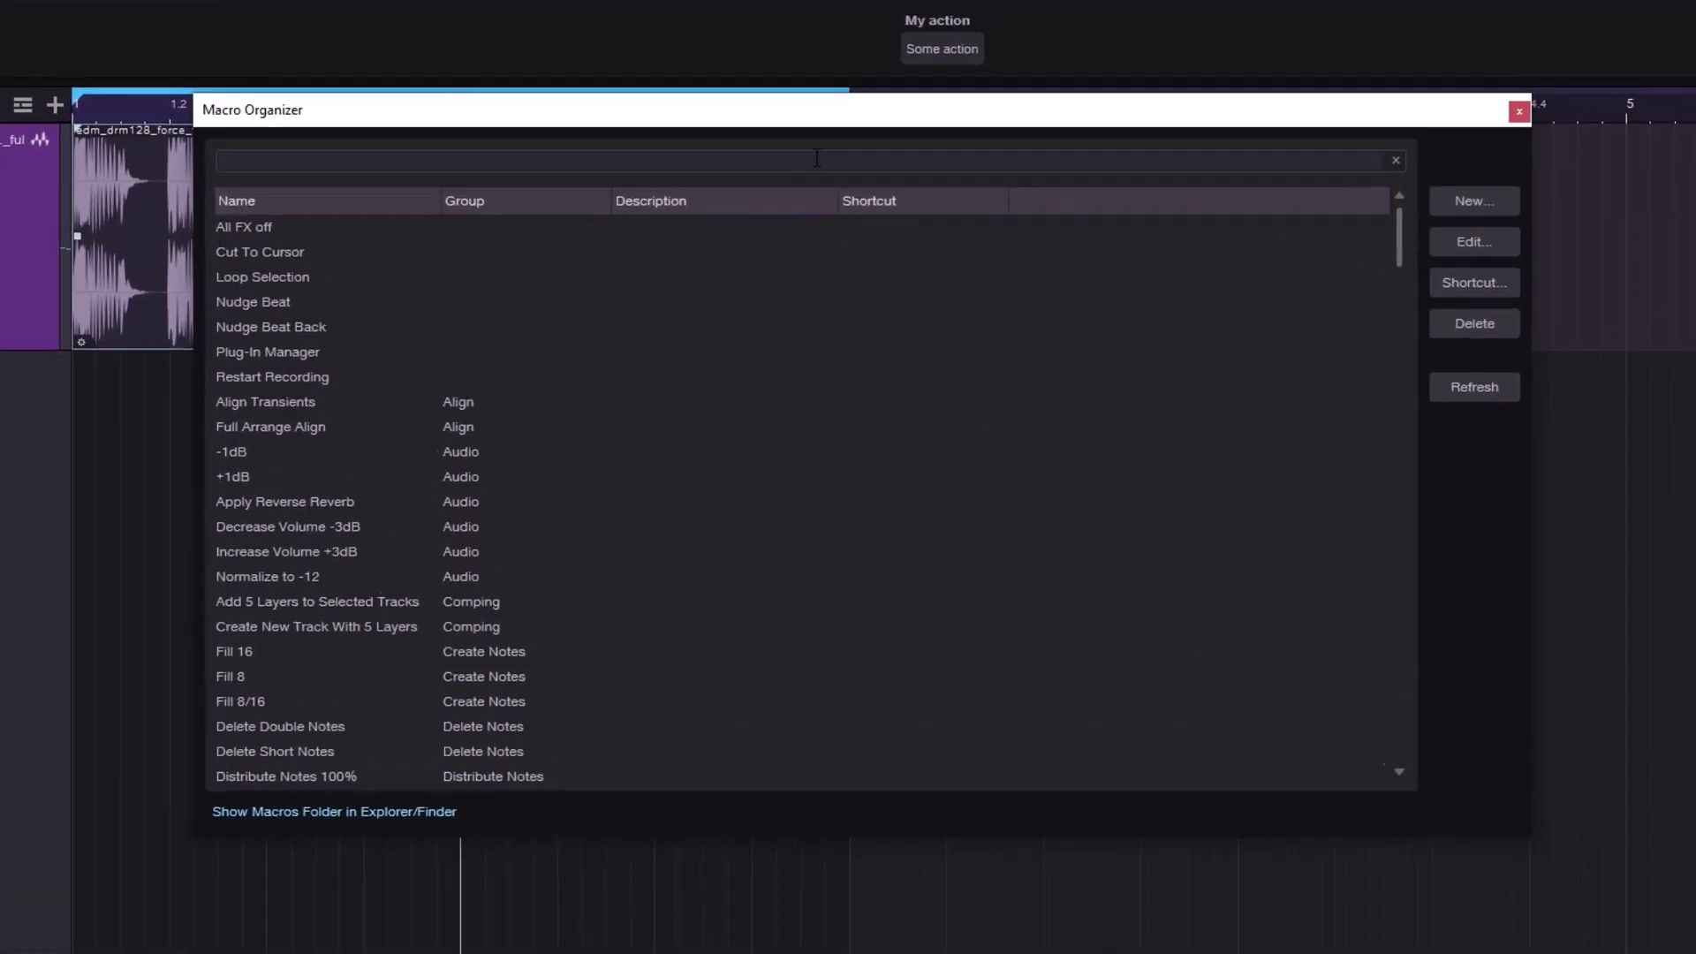
text(f)
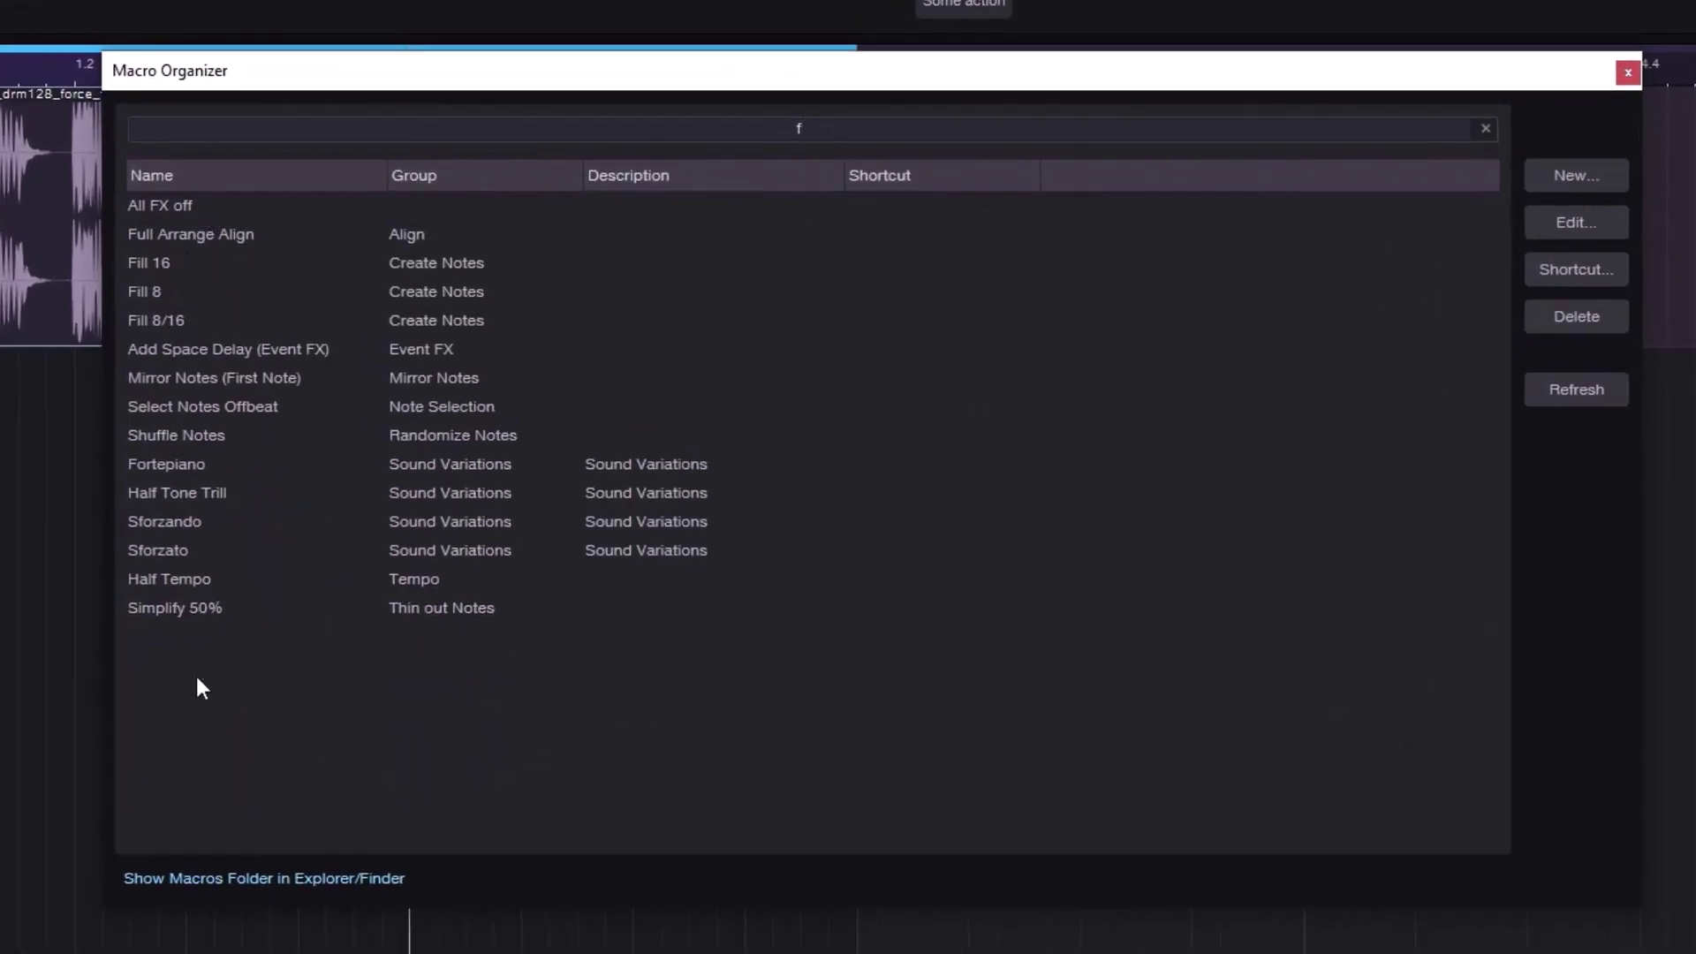
key(BackSpace)
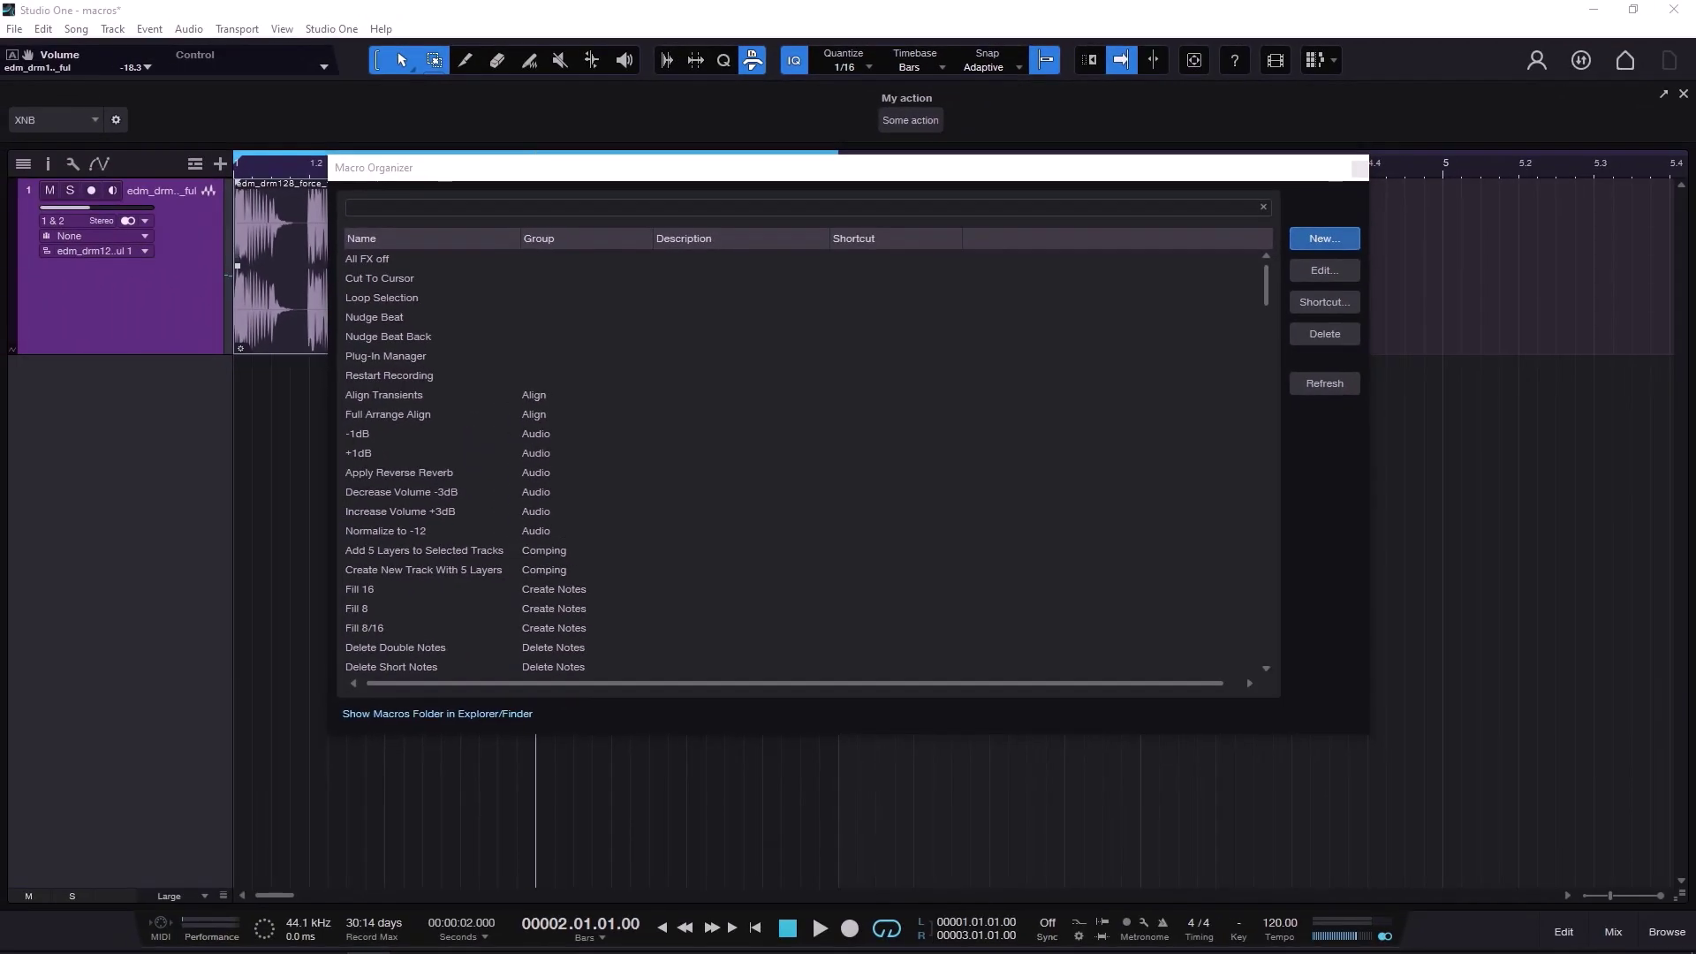
- Start a new macro in an enlarged Edit Macro window and title it "An awesome Macro"
click(1325, 238)
drag(894, 269, 966, 200)
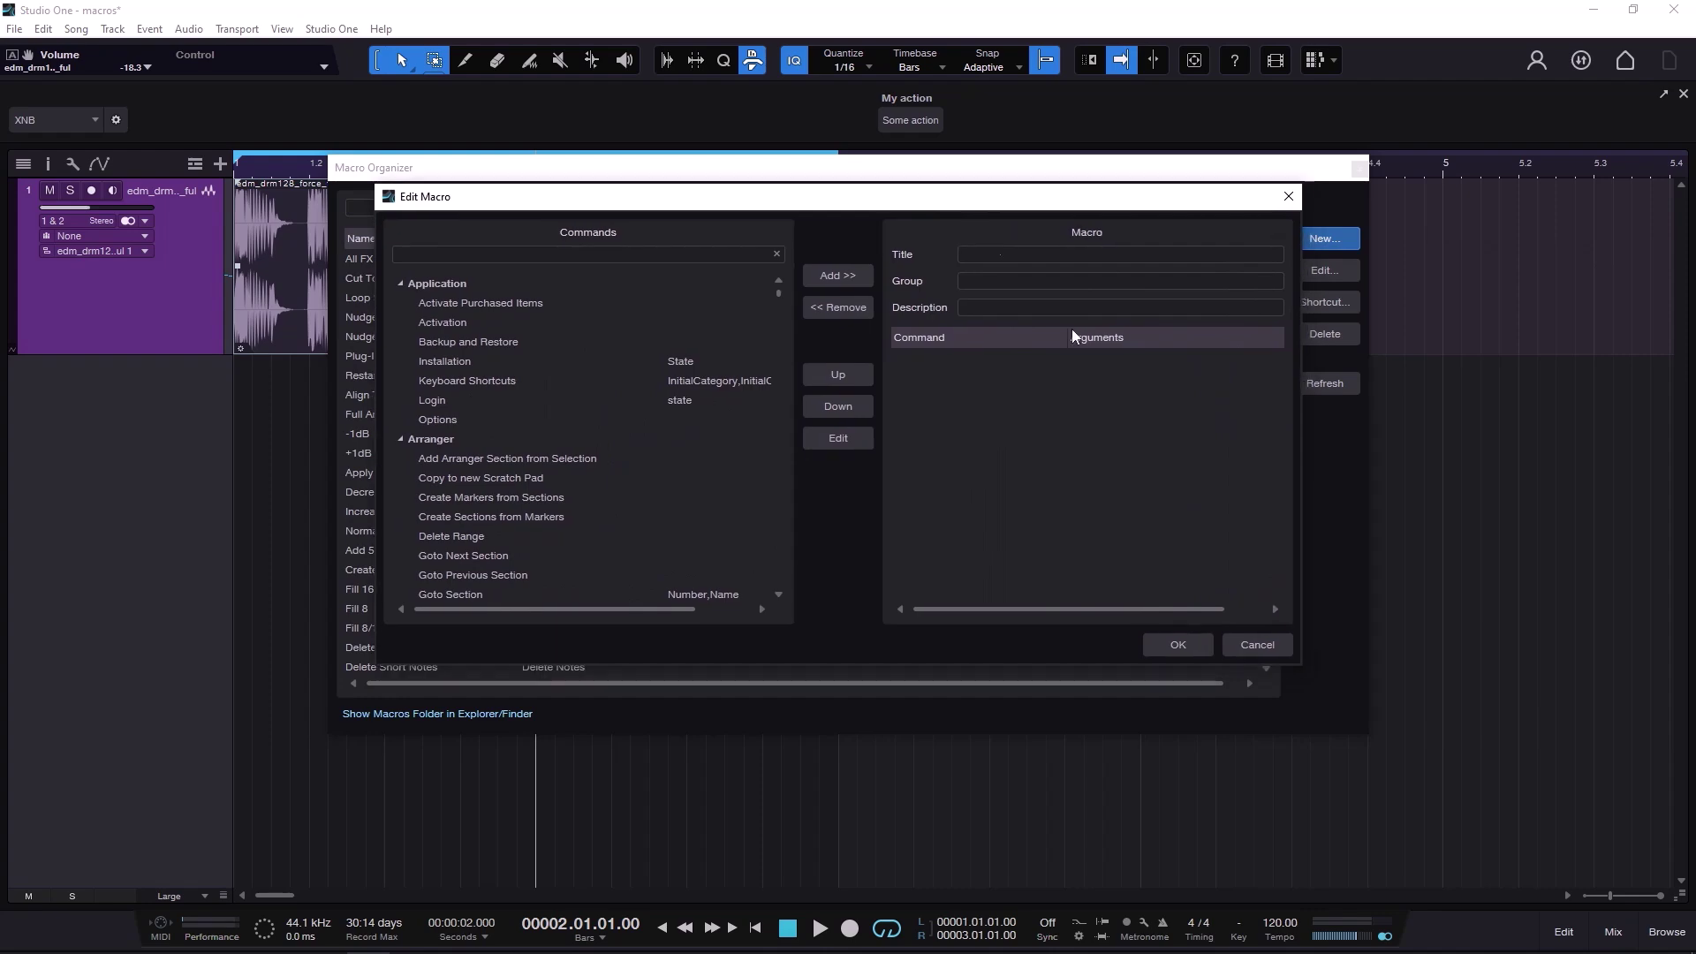
drag(1303, 682, 1487, 765)
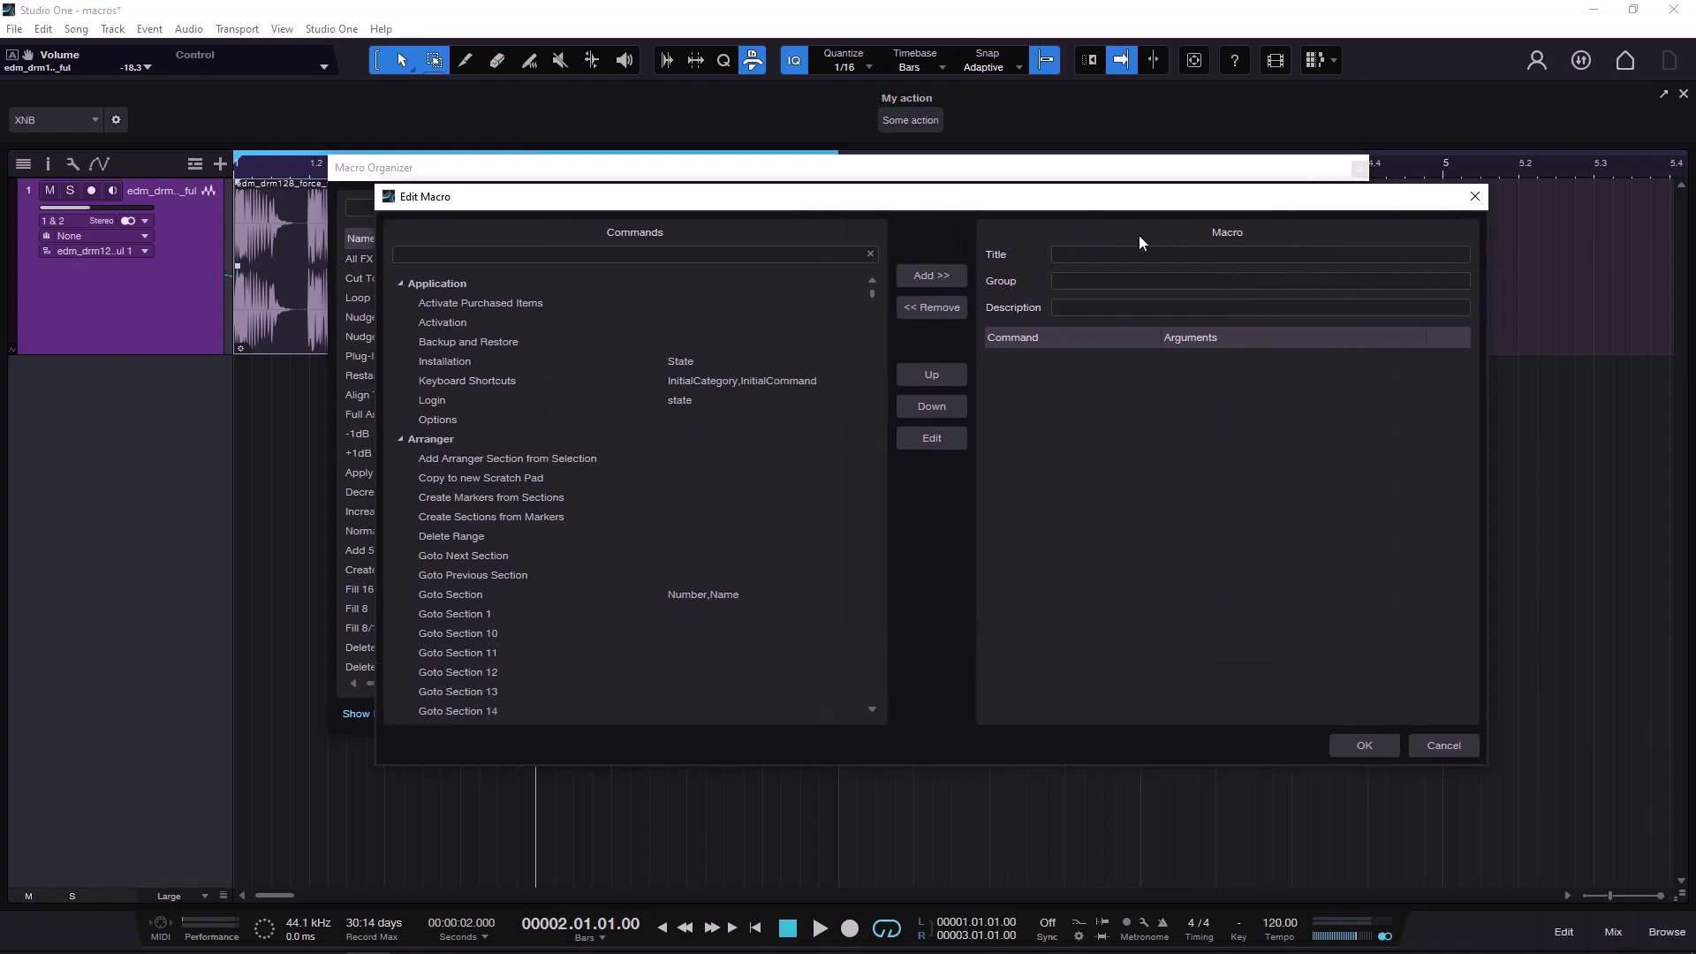
drag(1109, 192, 1014, 127)
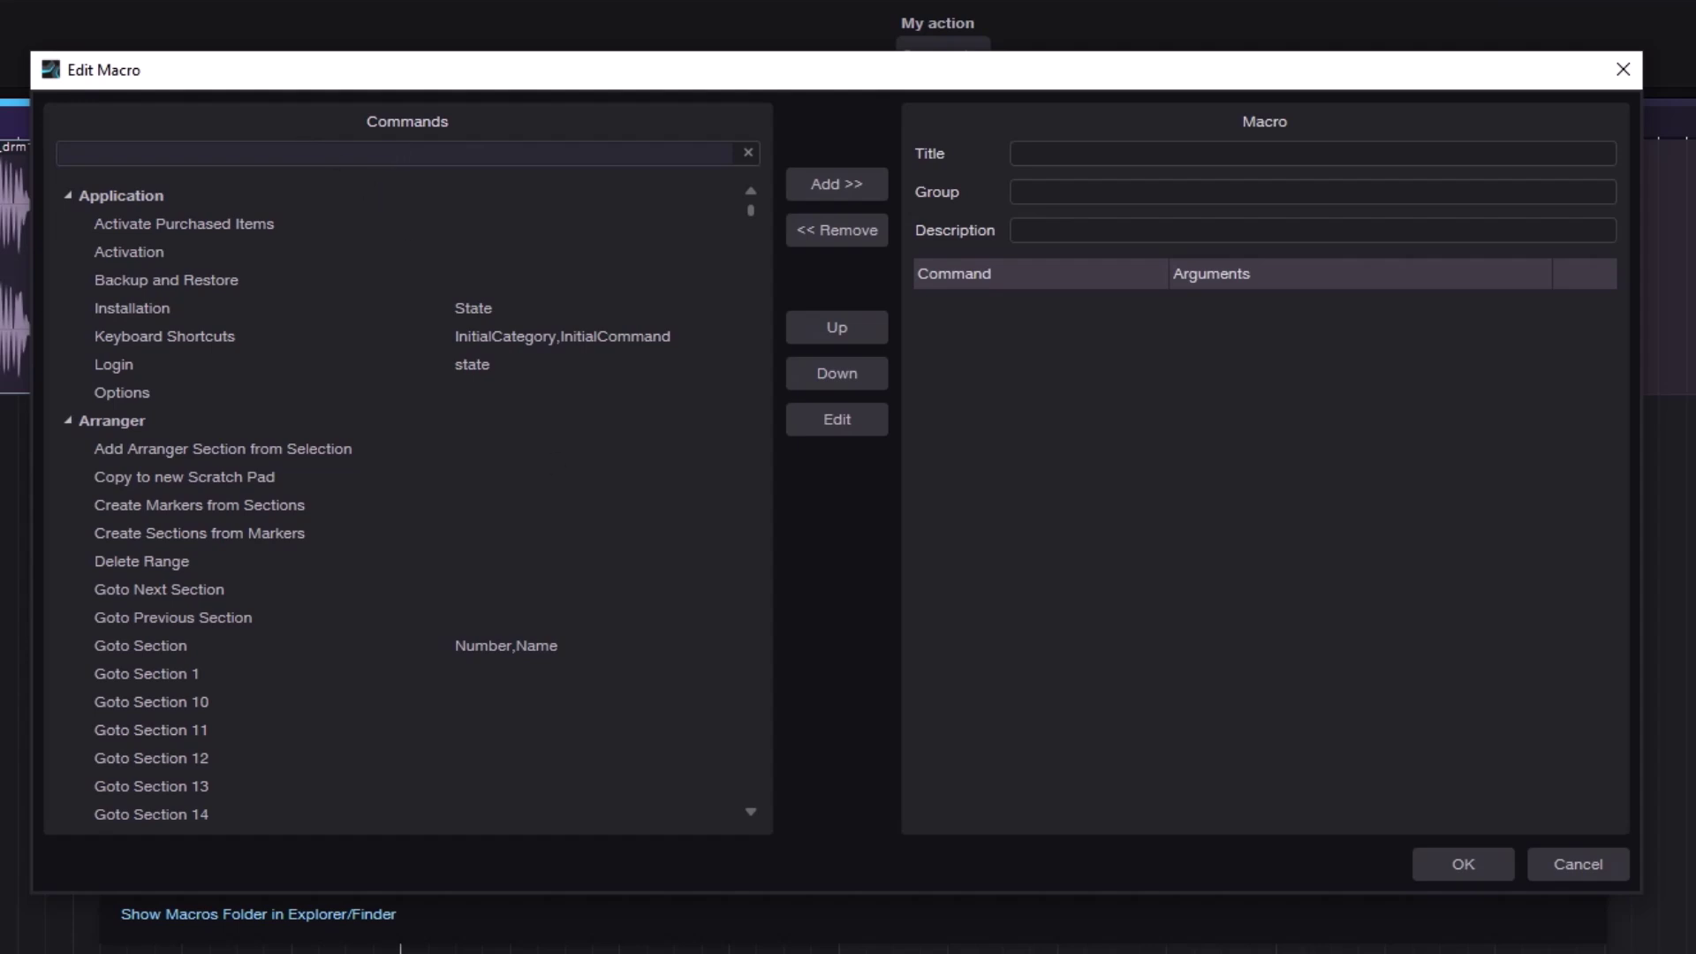
click(1068, 153)
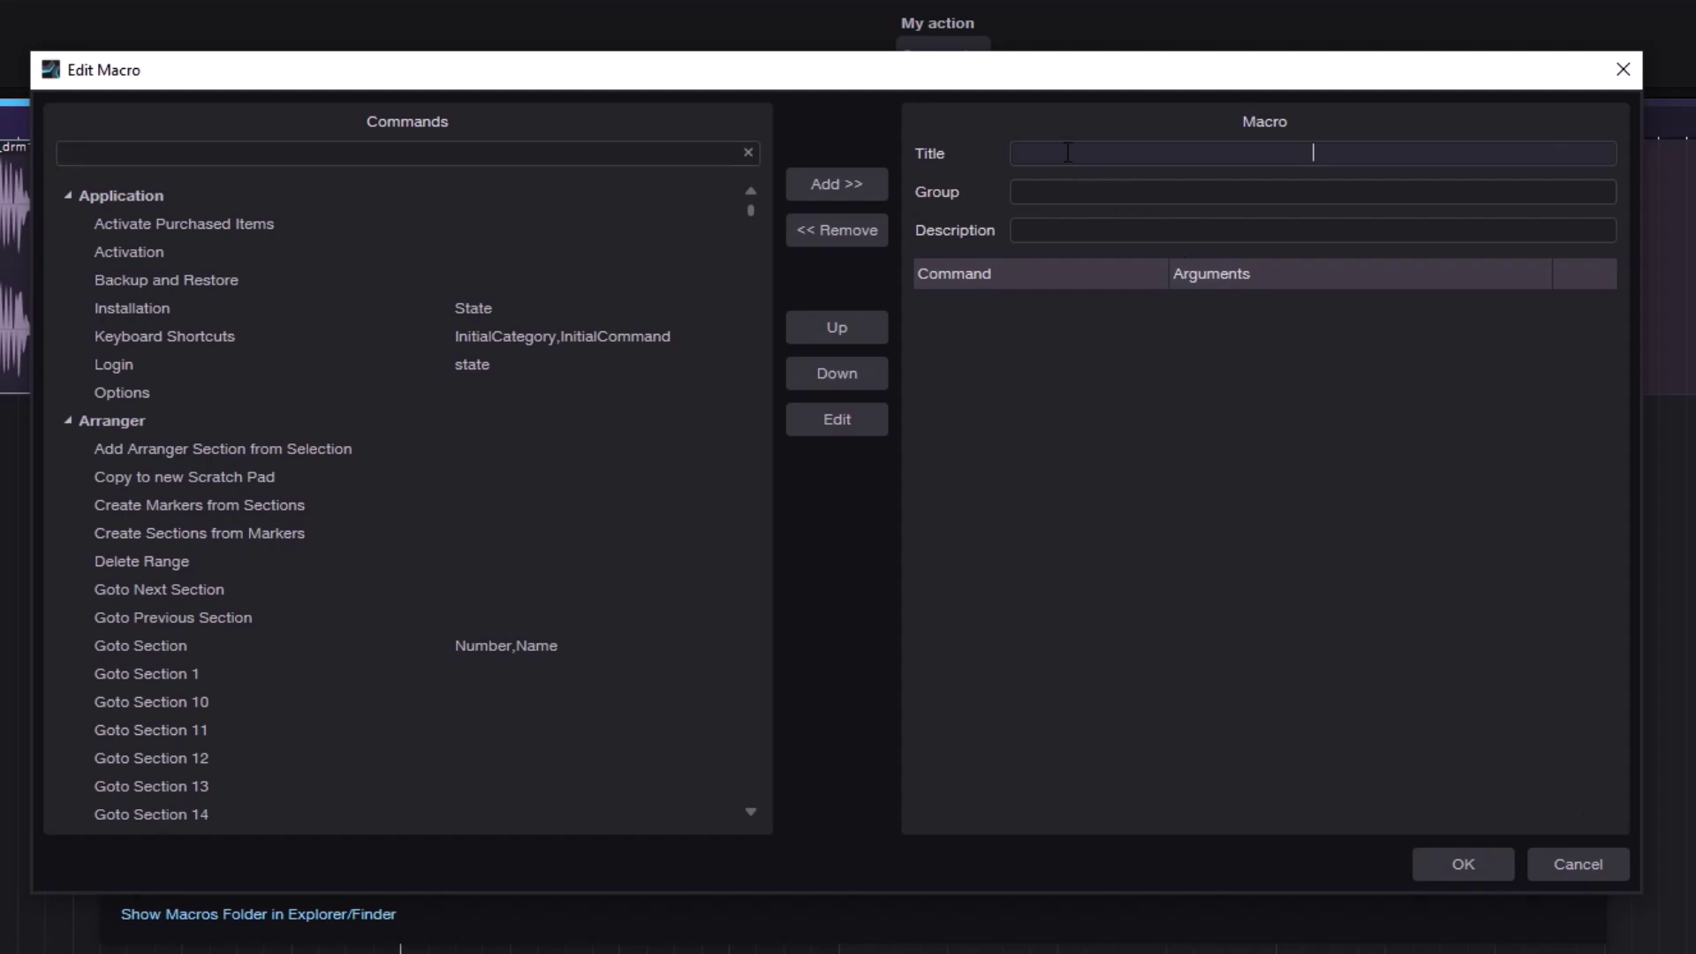
text(An awesome Macro)
key(Tab)
click(1144, 239)
- Search the commands for "Solo" and add the Track category's Solo command to the macro
click(414, 162)
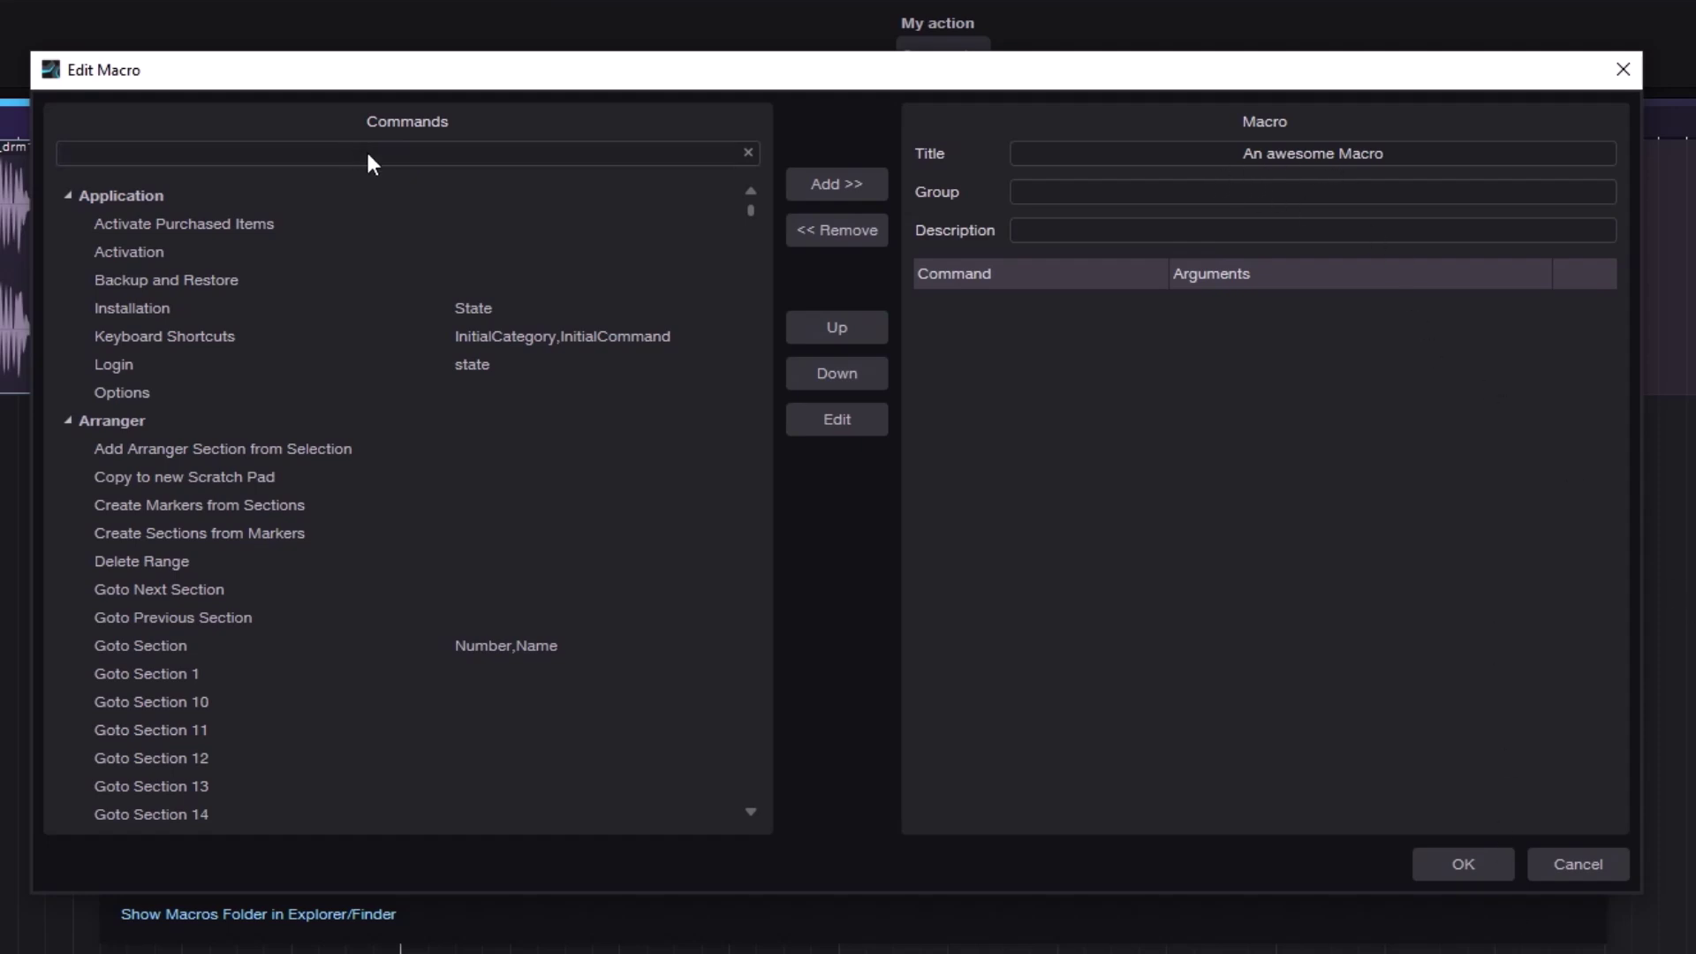
click(367, 154)
text(S)
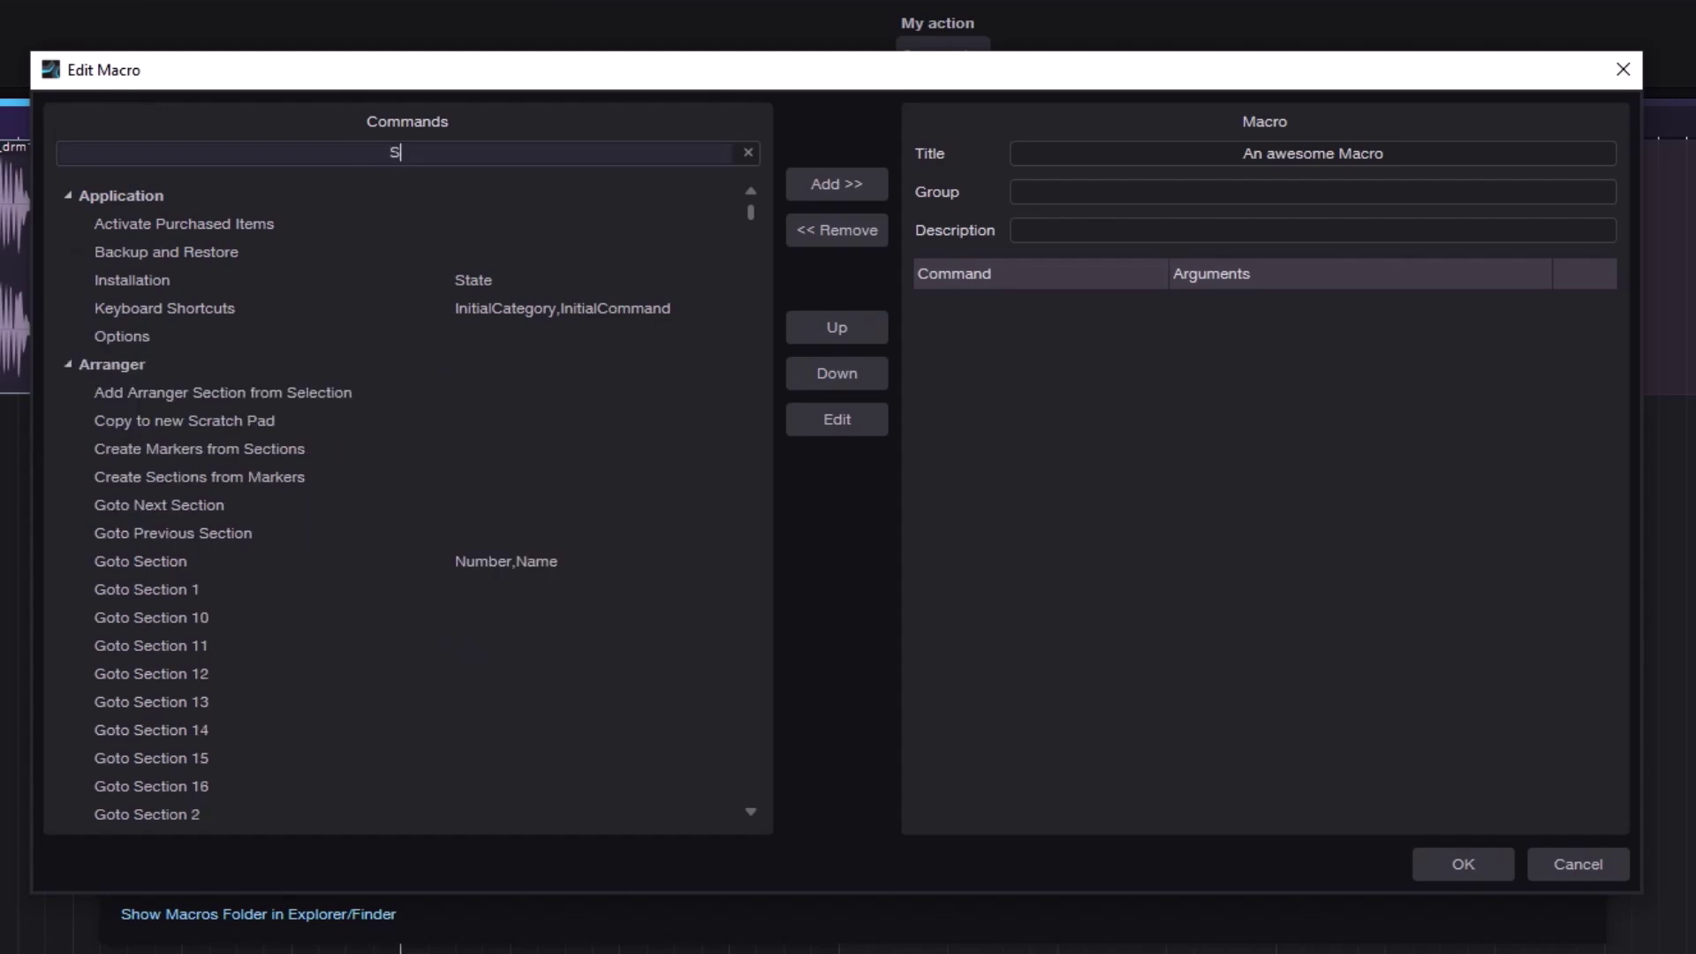
text(olo)
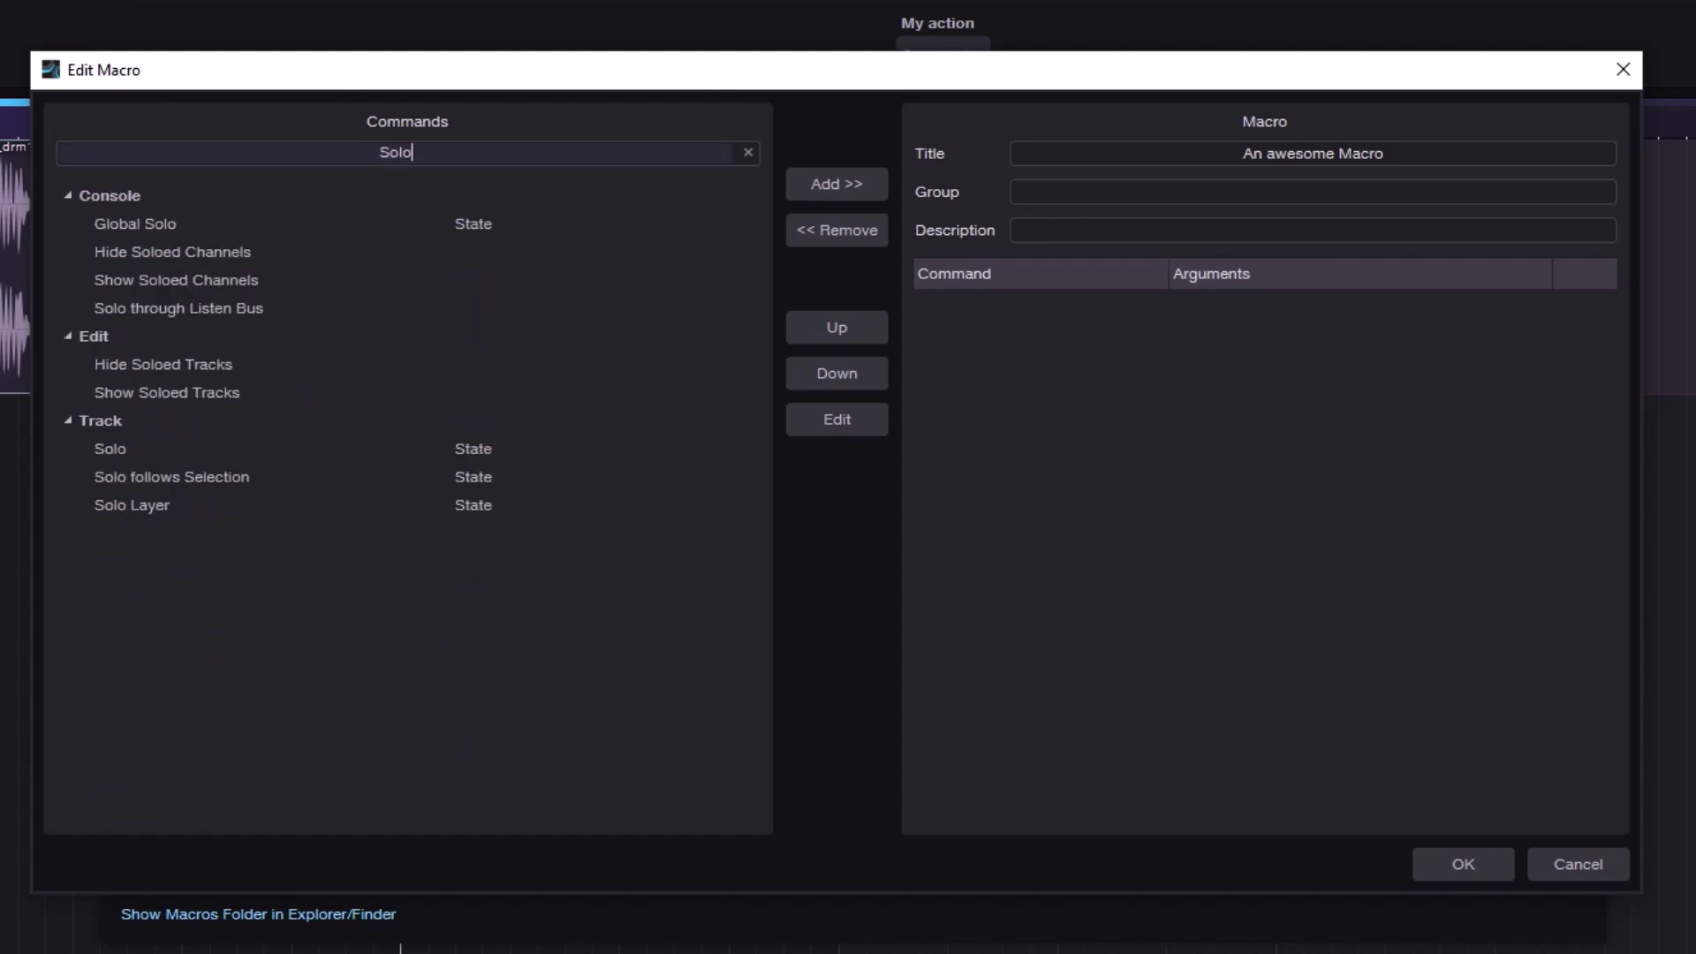
click(120, 447)
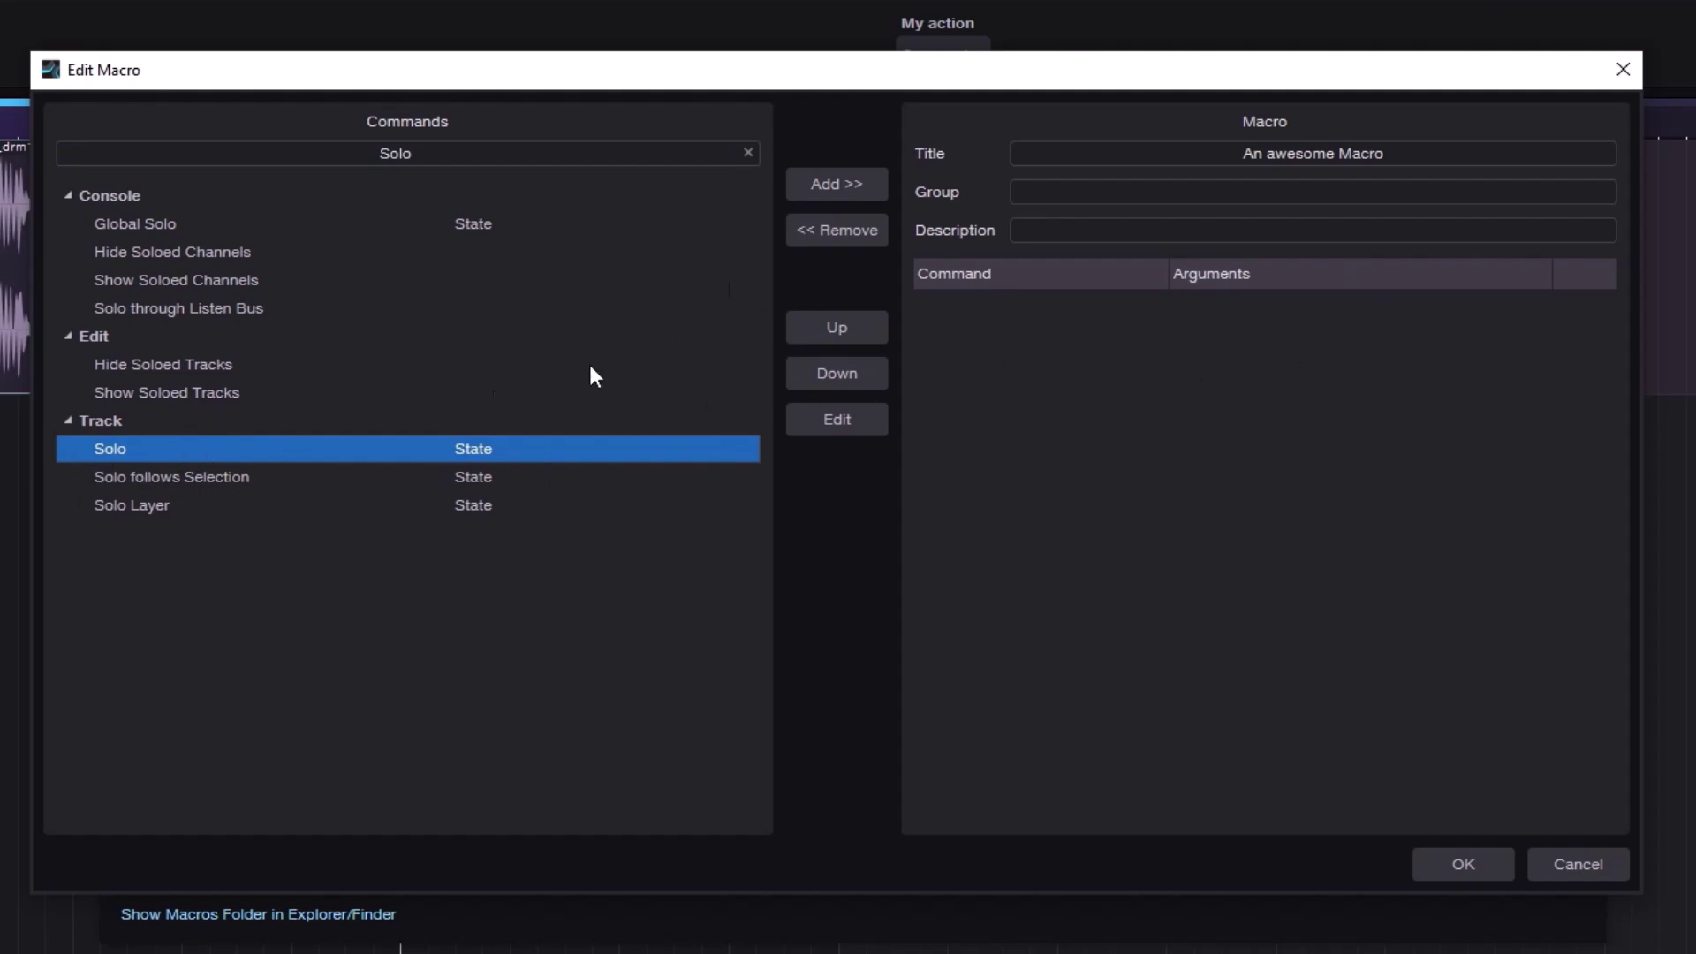
click(846, 186)
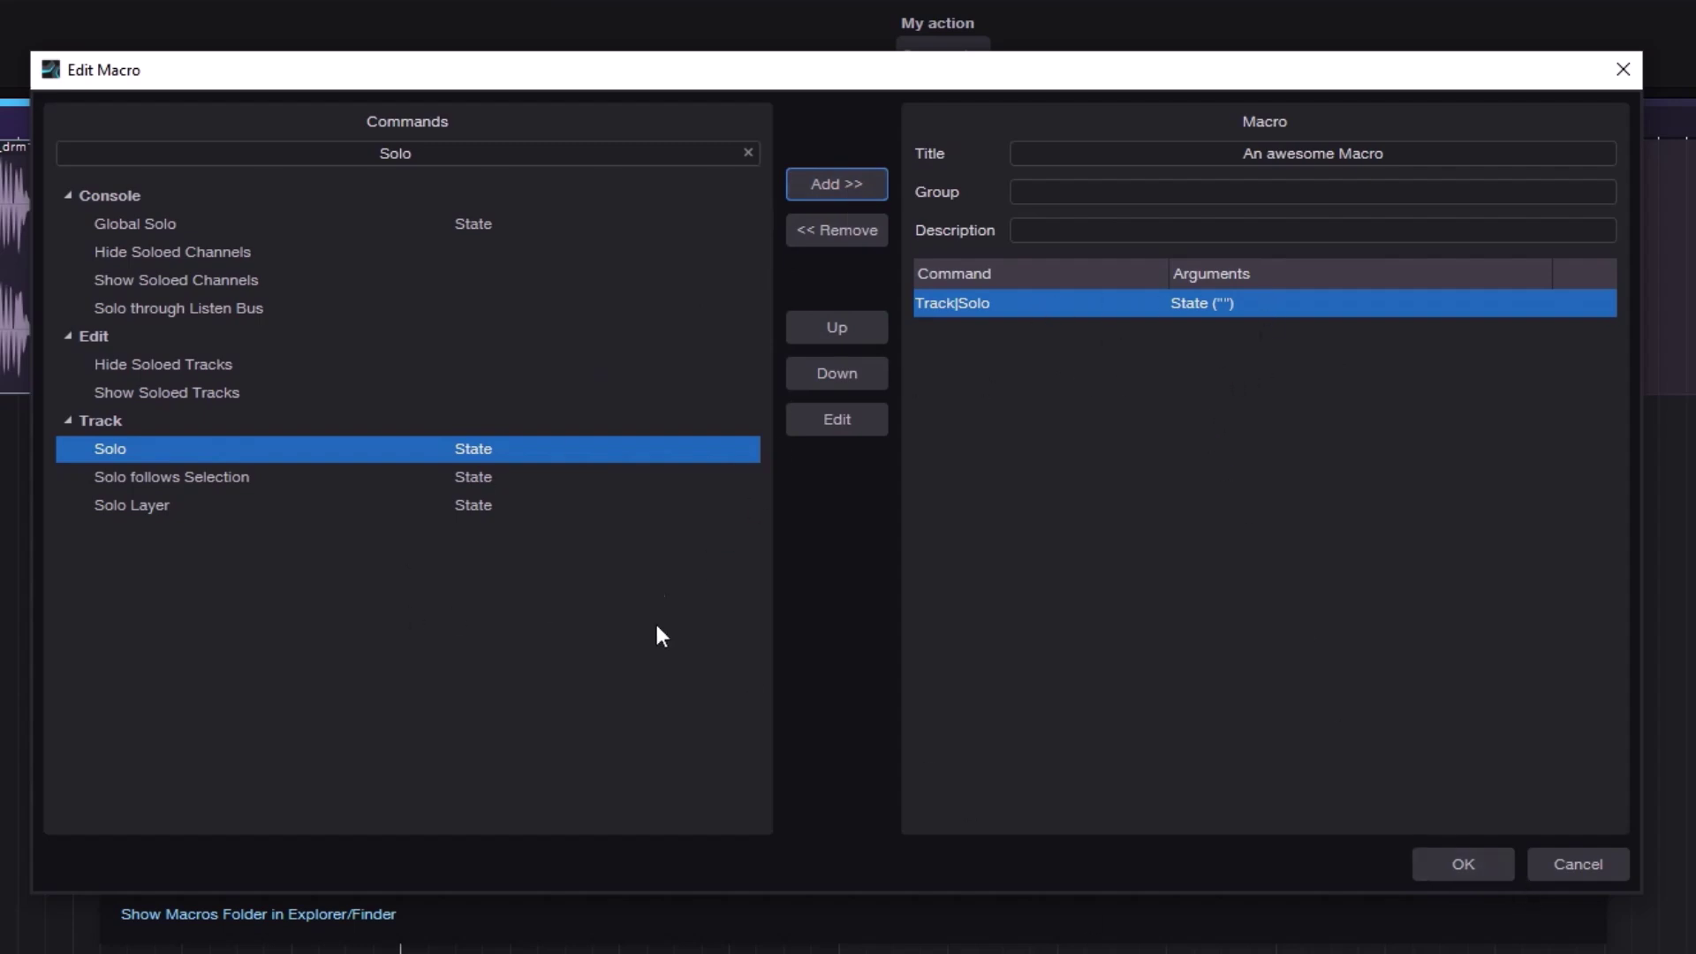
- Search the commands for "Stop" and add the Transport category's Stop command to the macro
double_click(418, 152)
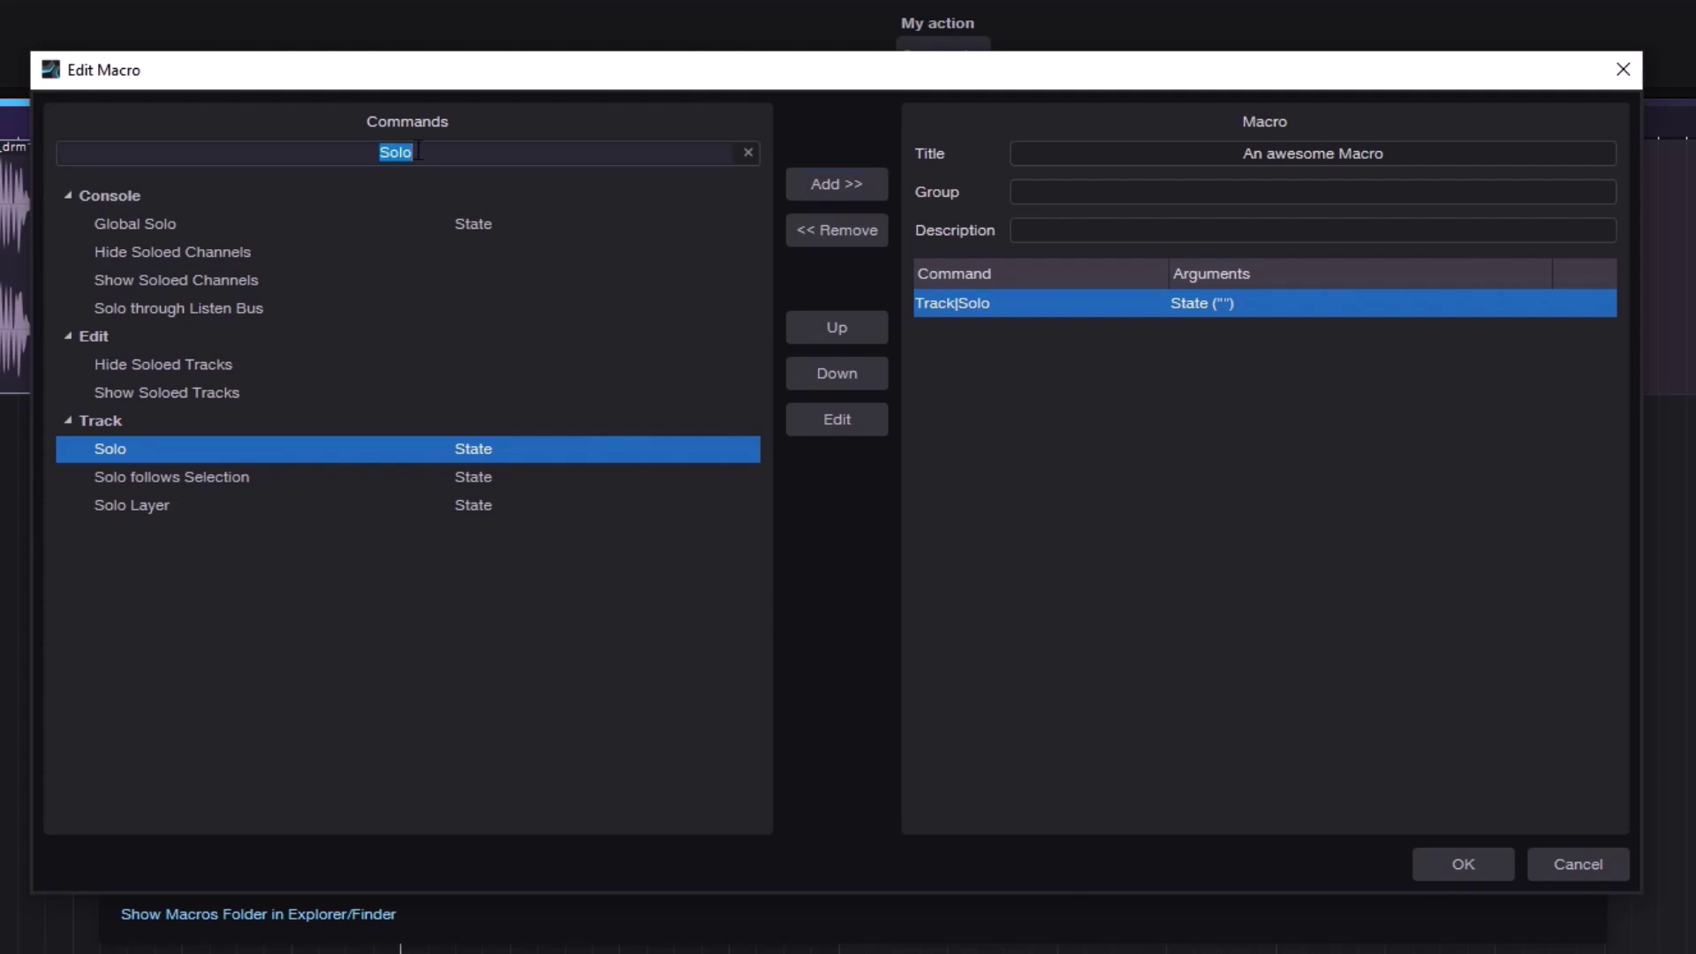
key(BackSpace)
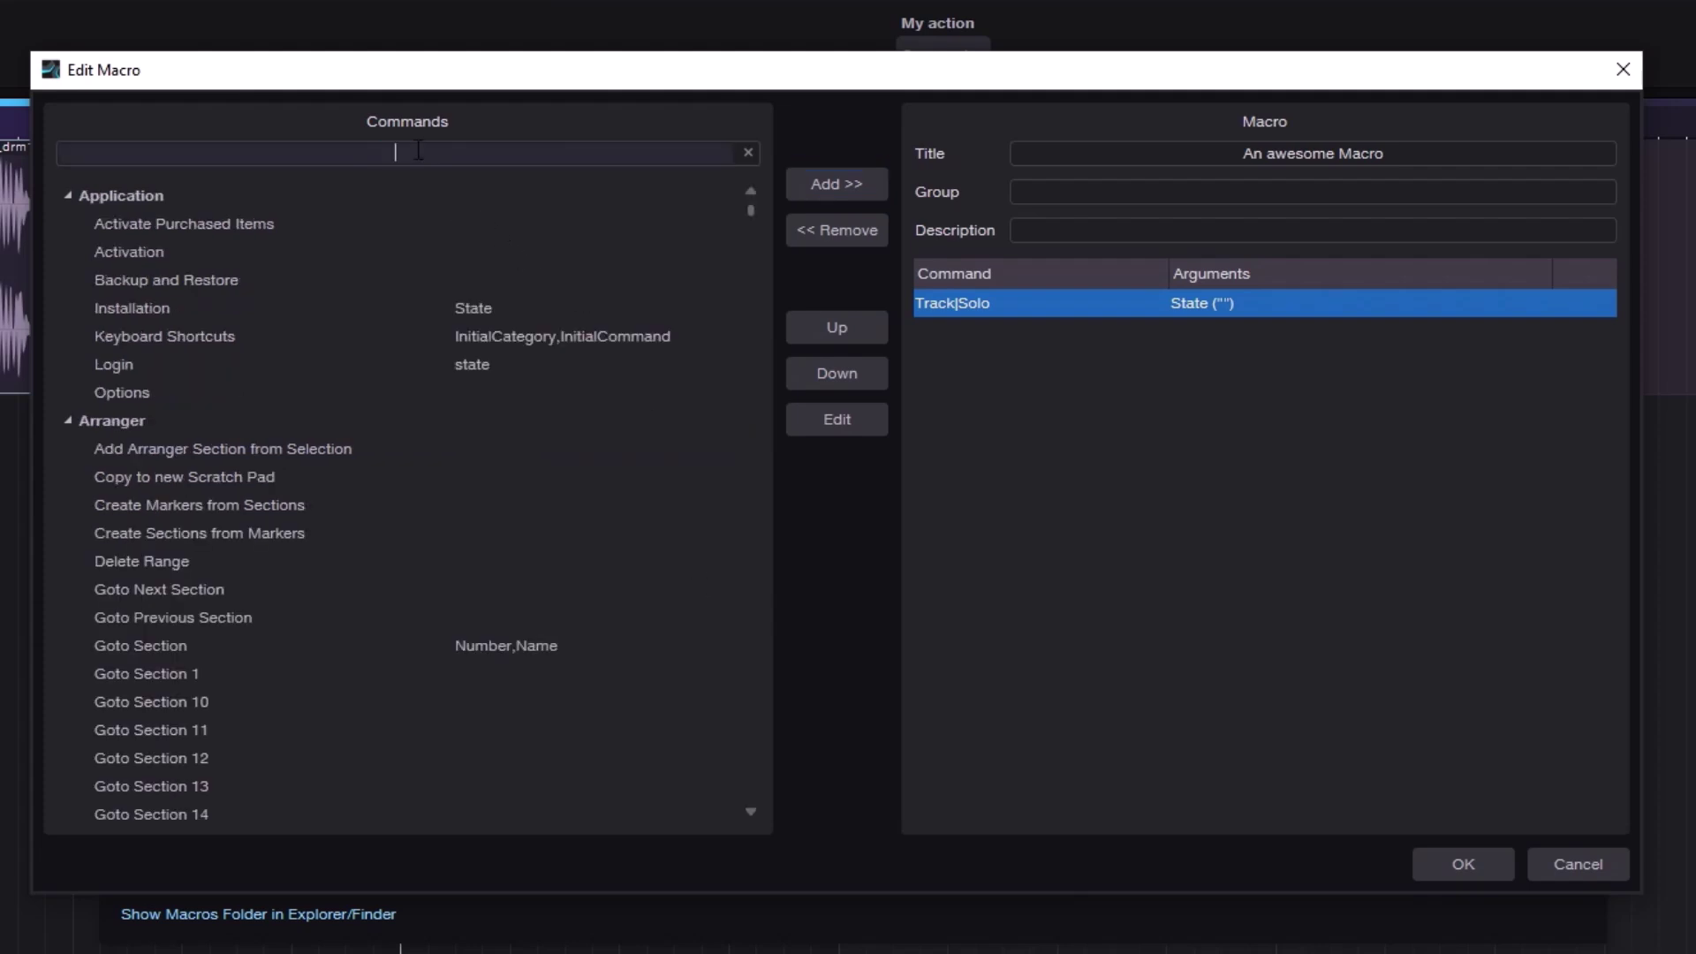
text(Stop)
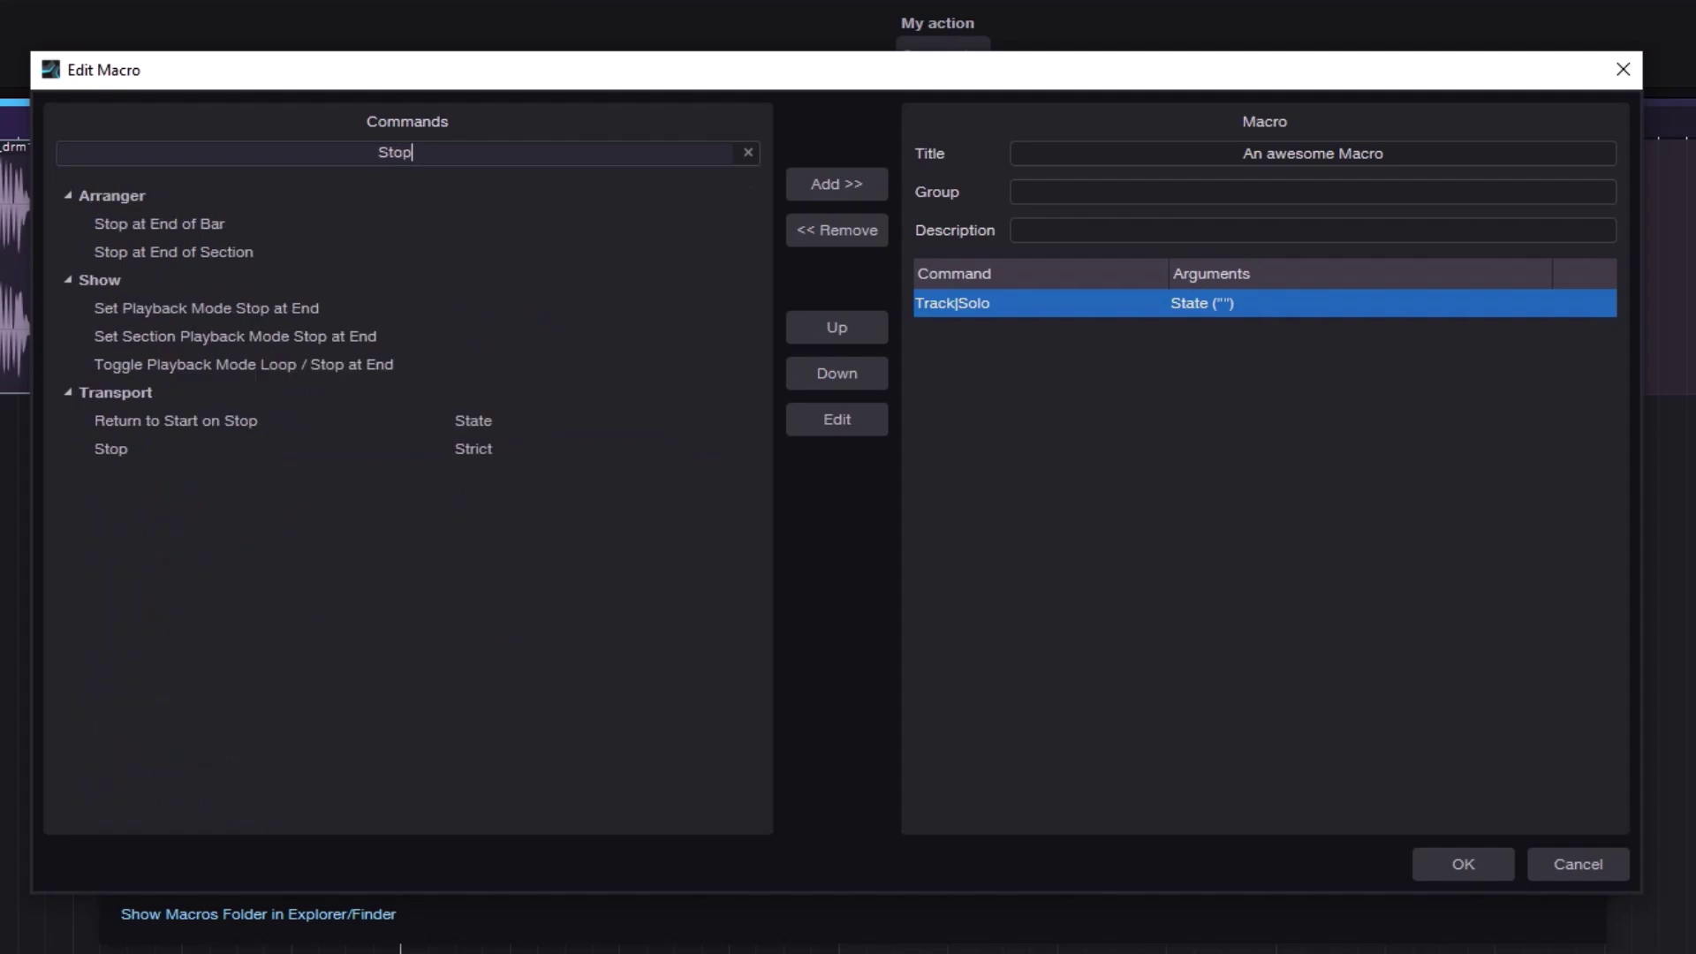
click(131, 450)
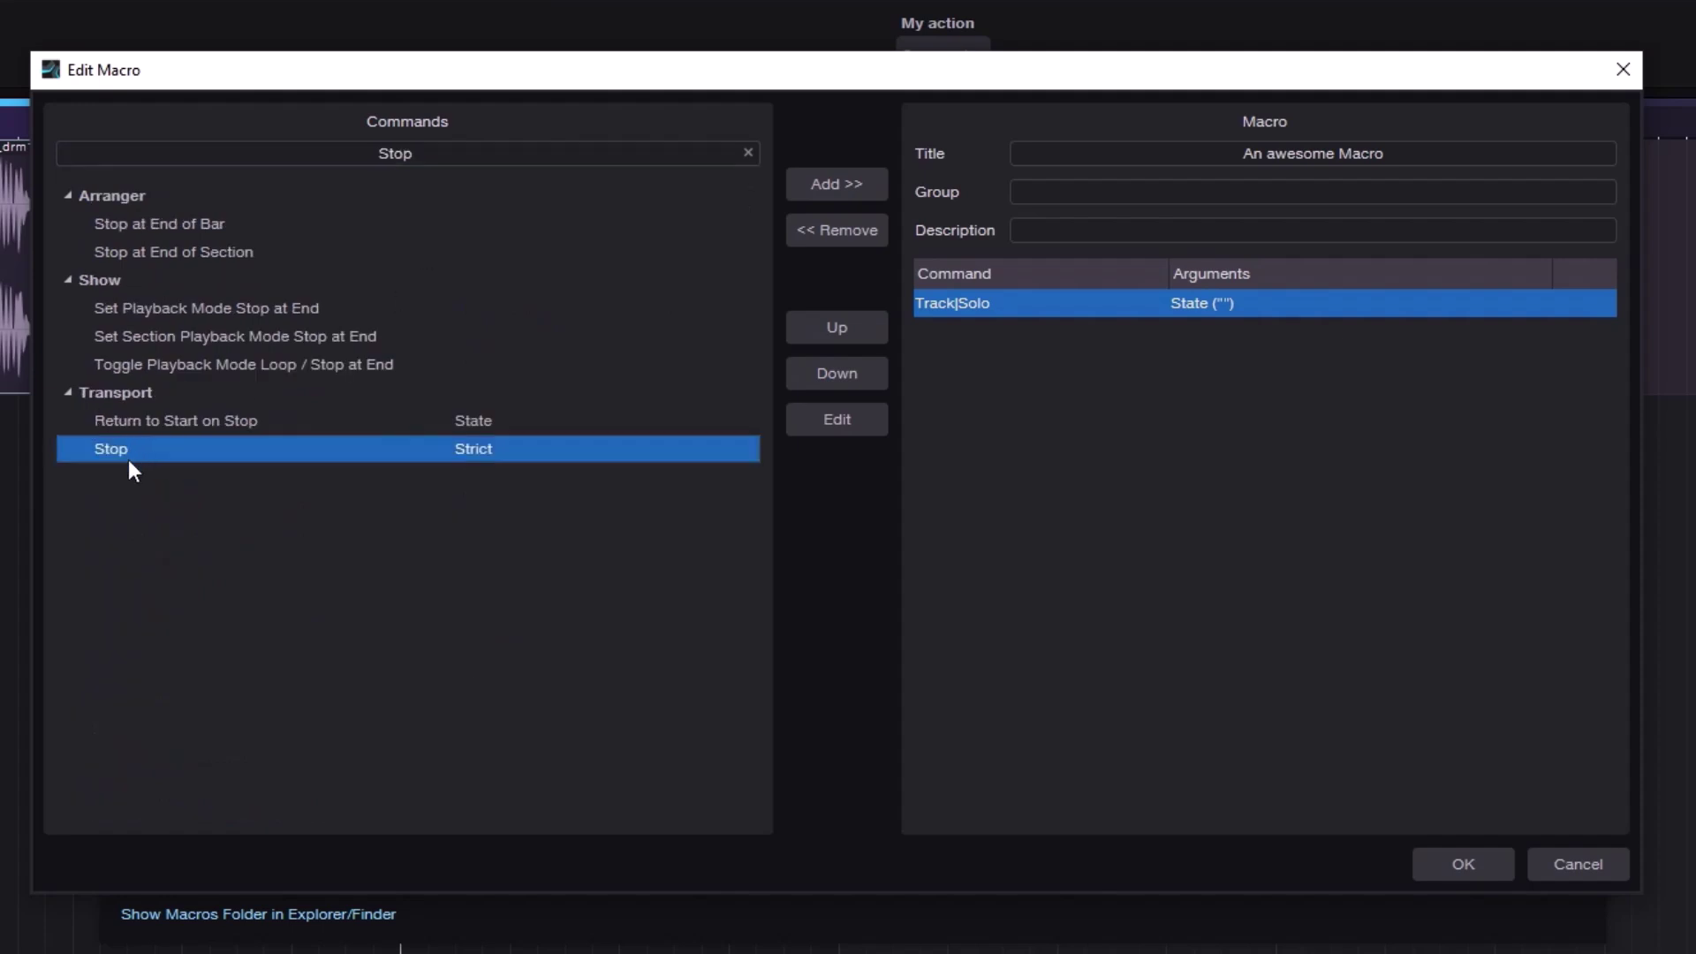
click(838, 182)
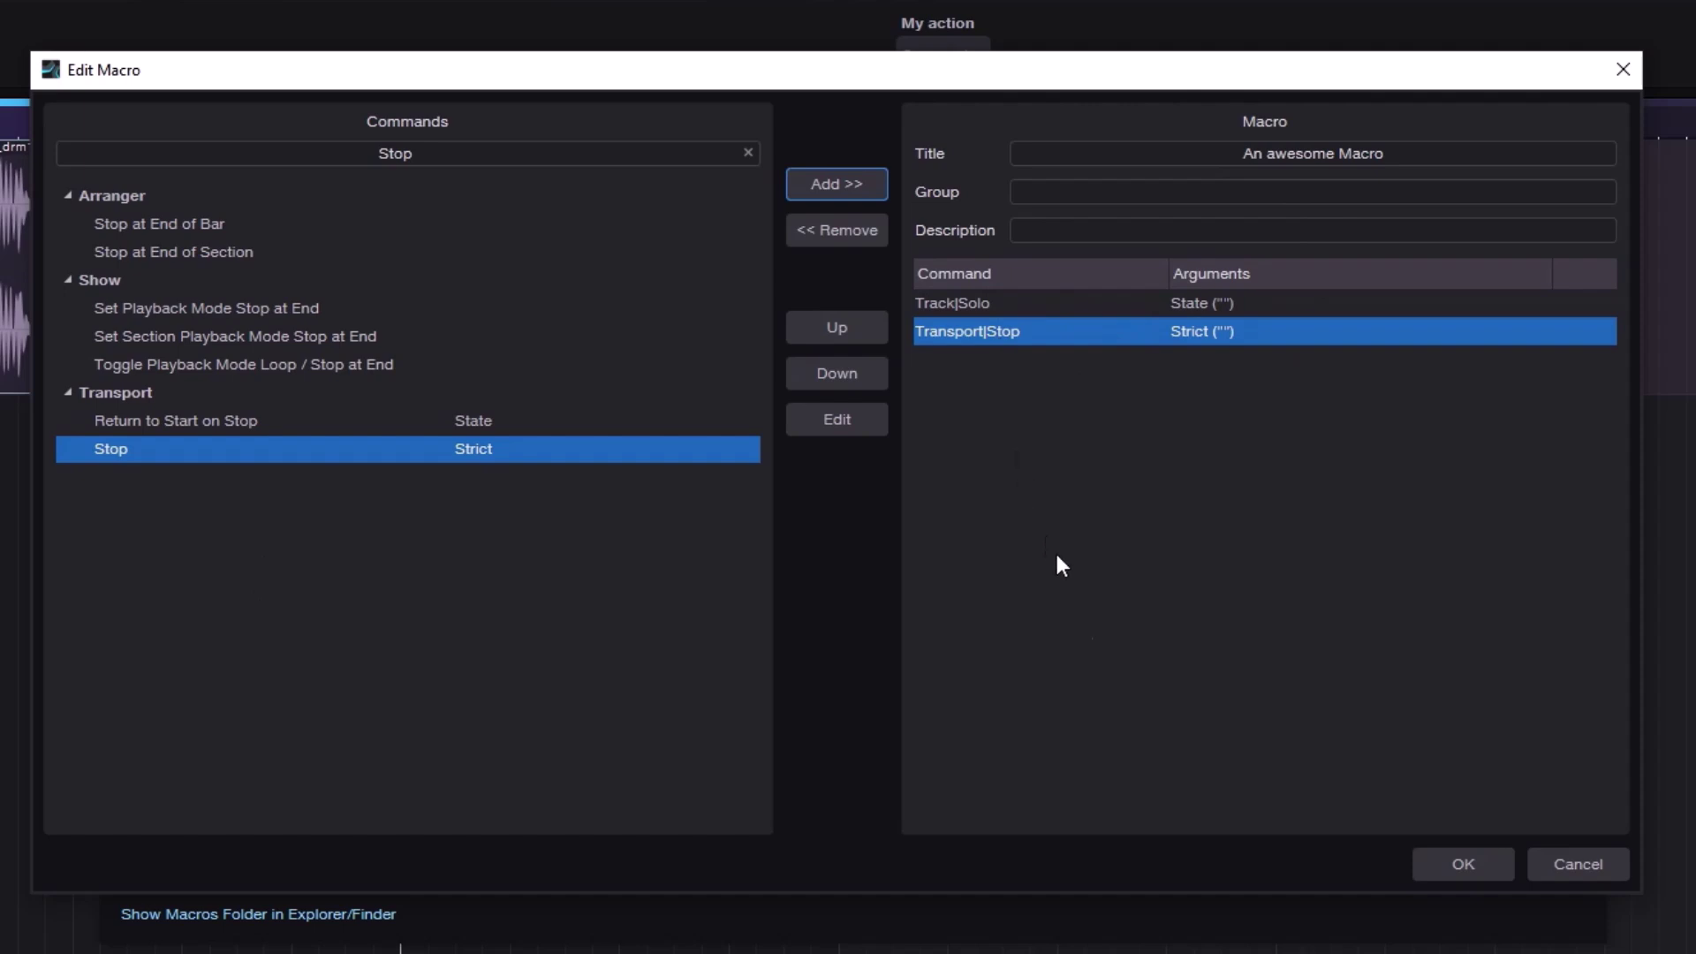
- Move the Transport Stop command above Track Solo in the macro and save the macro
click(991, 300)
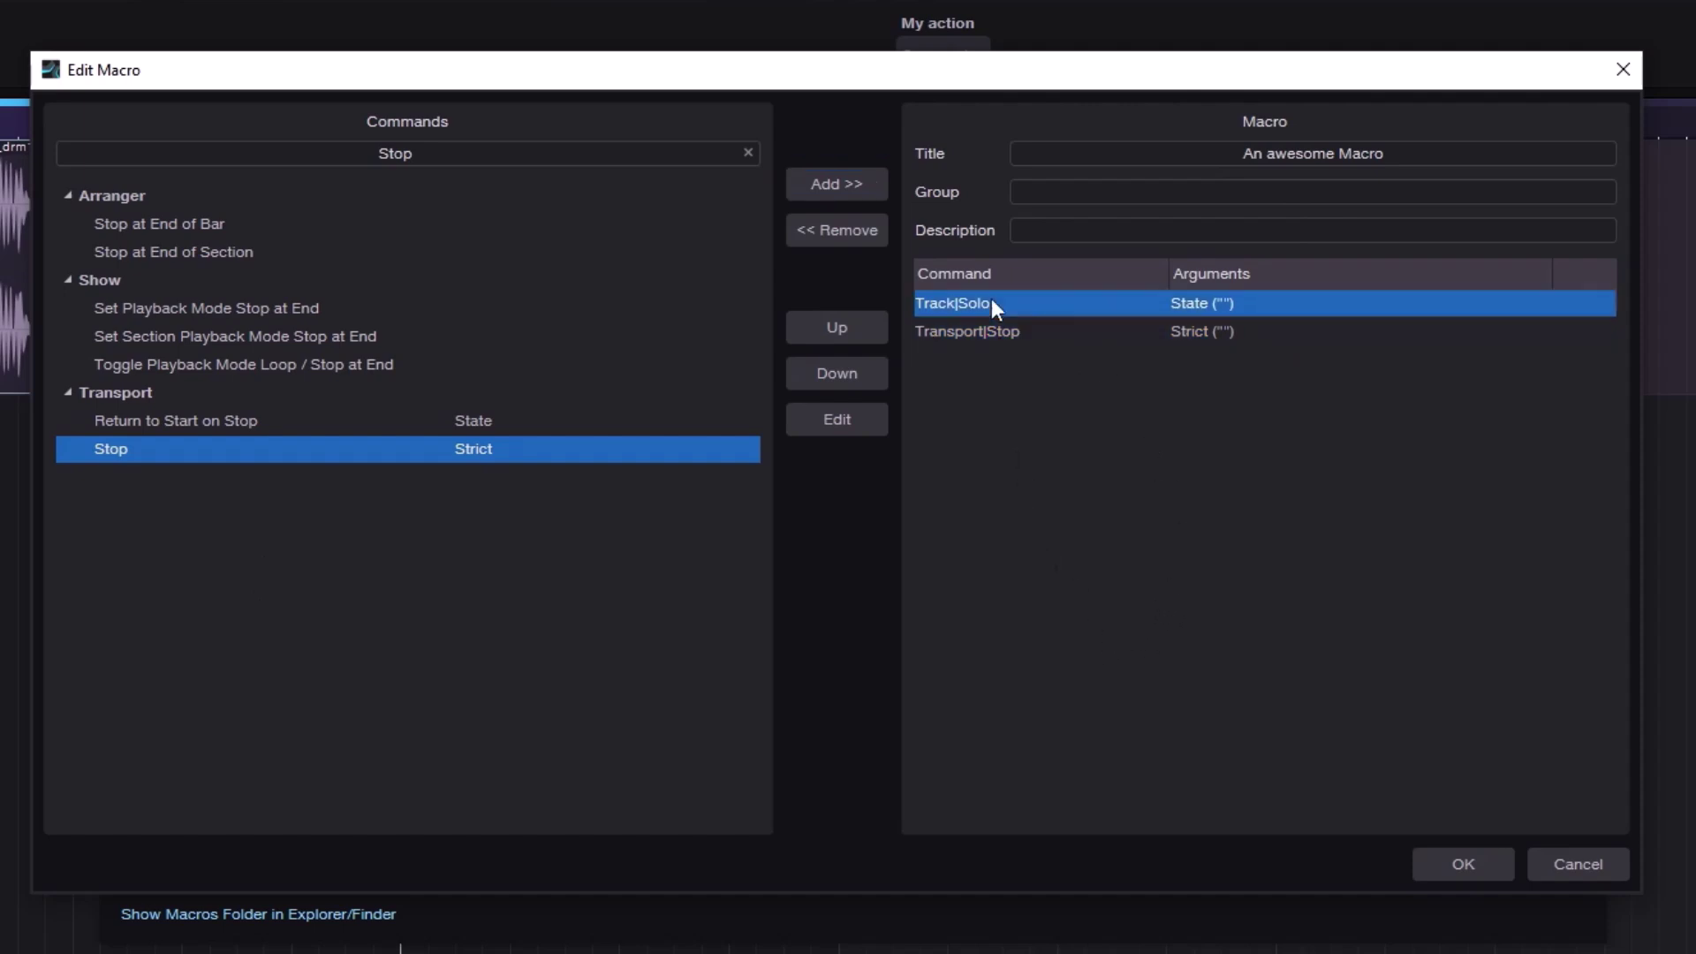
click(1014, 333)
click(1000, 303)
click(1007, 332)
click(999, 311)
click(1011, 329)
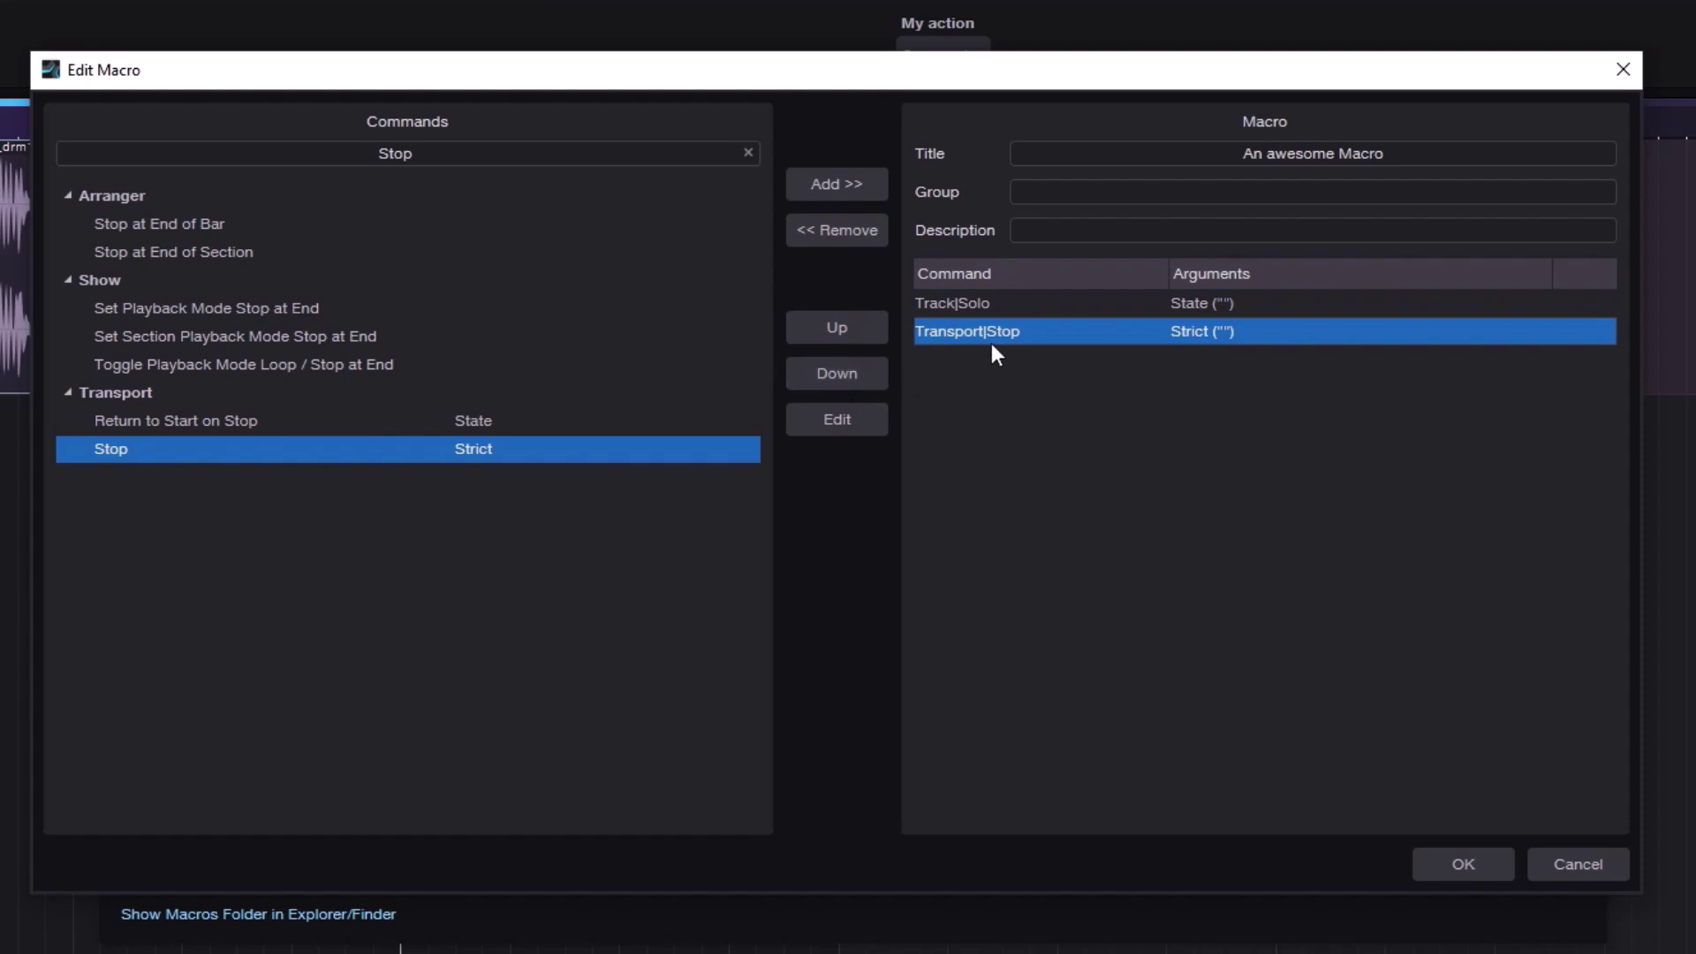
click(855, 328)
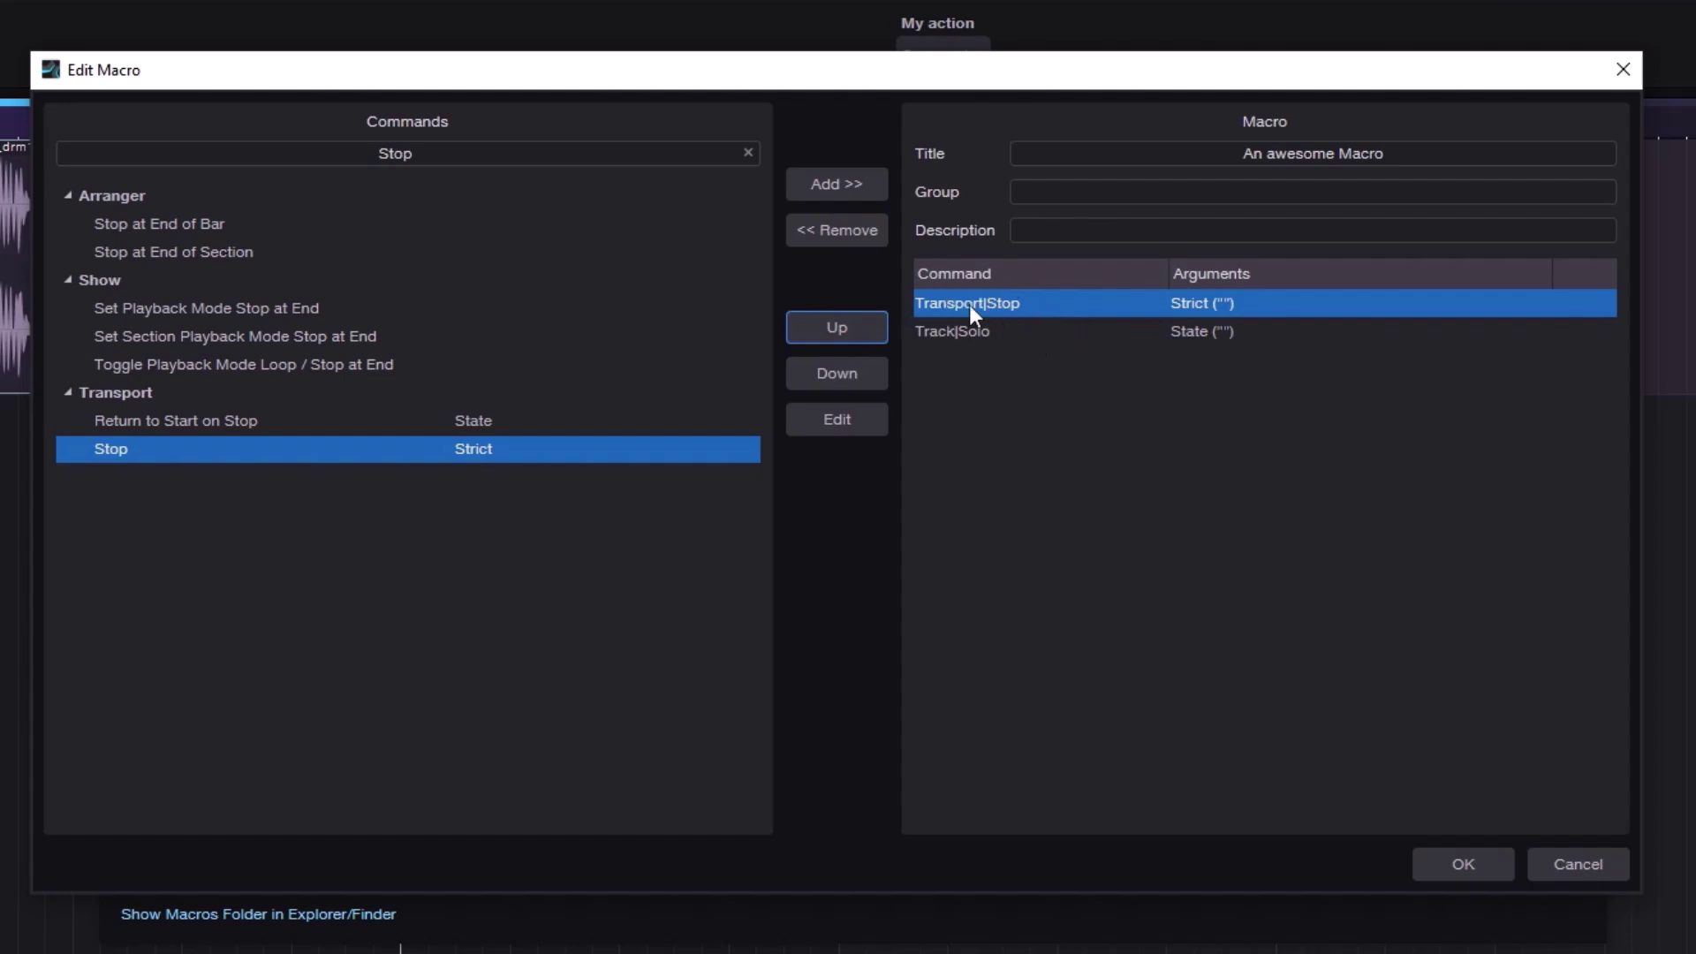
click(963, 334)
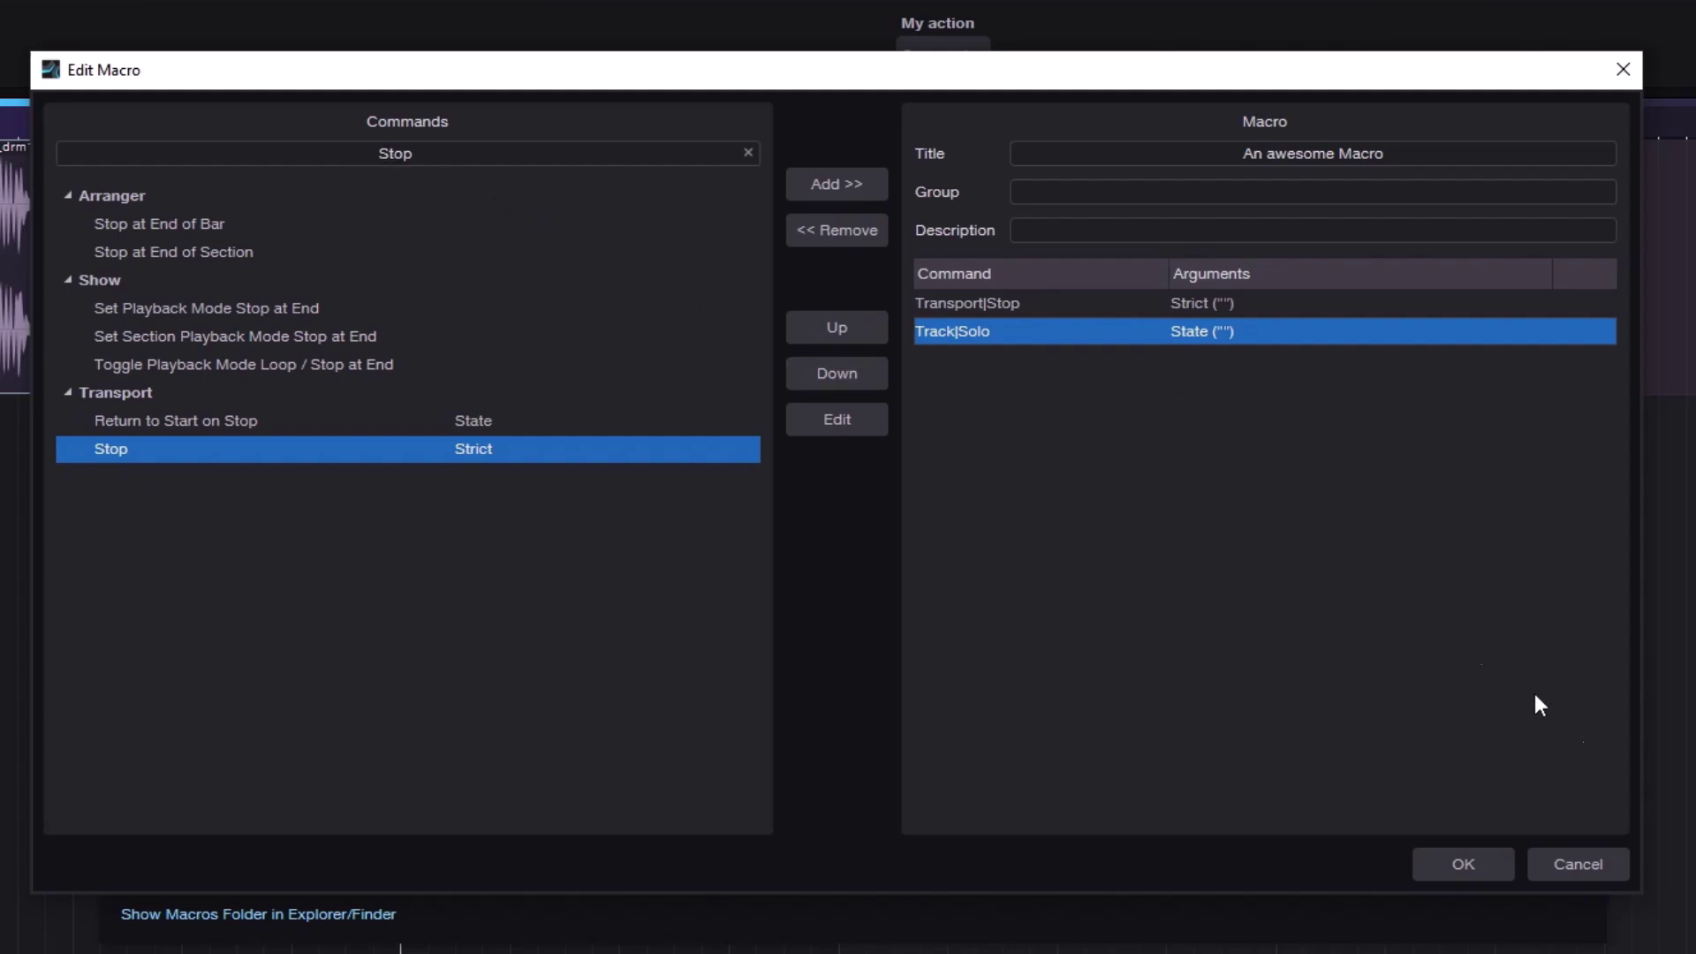
click(1462, 866)
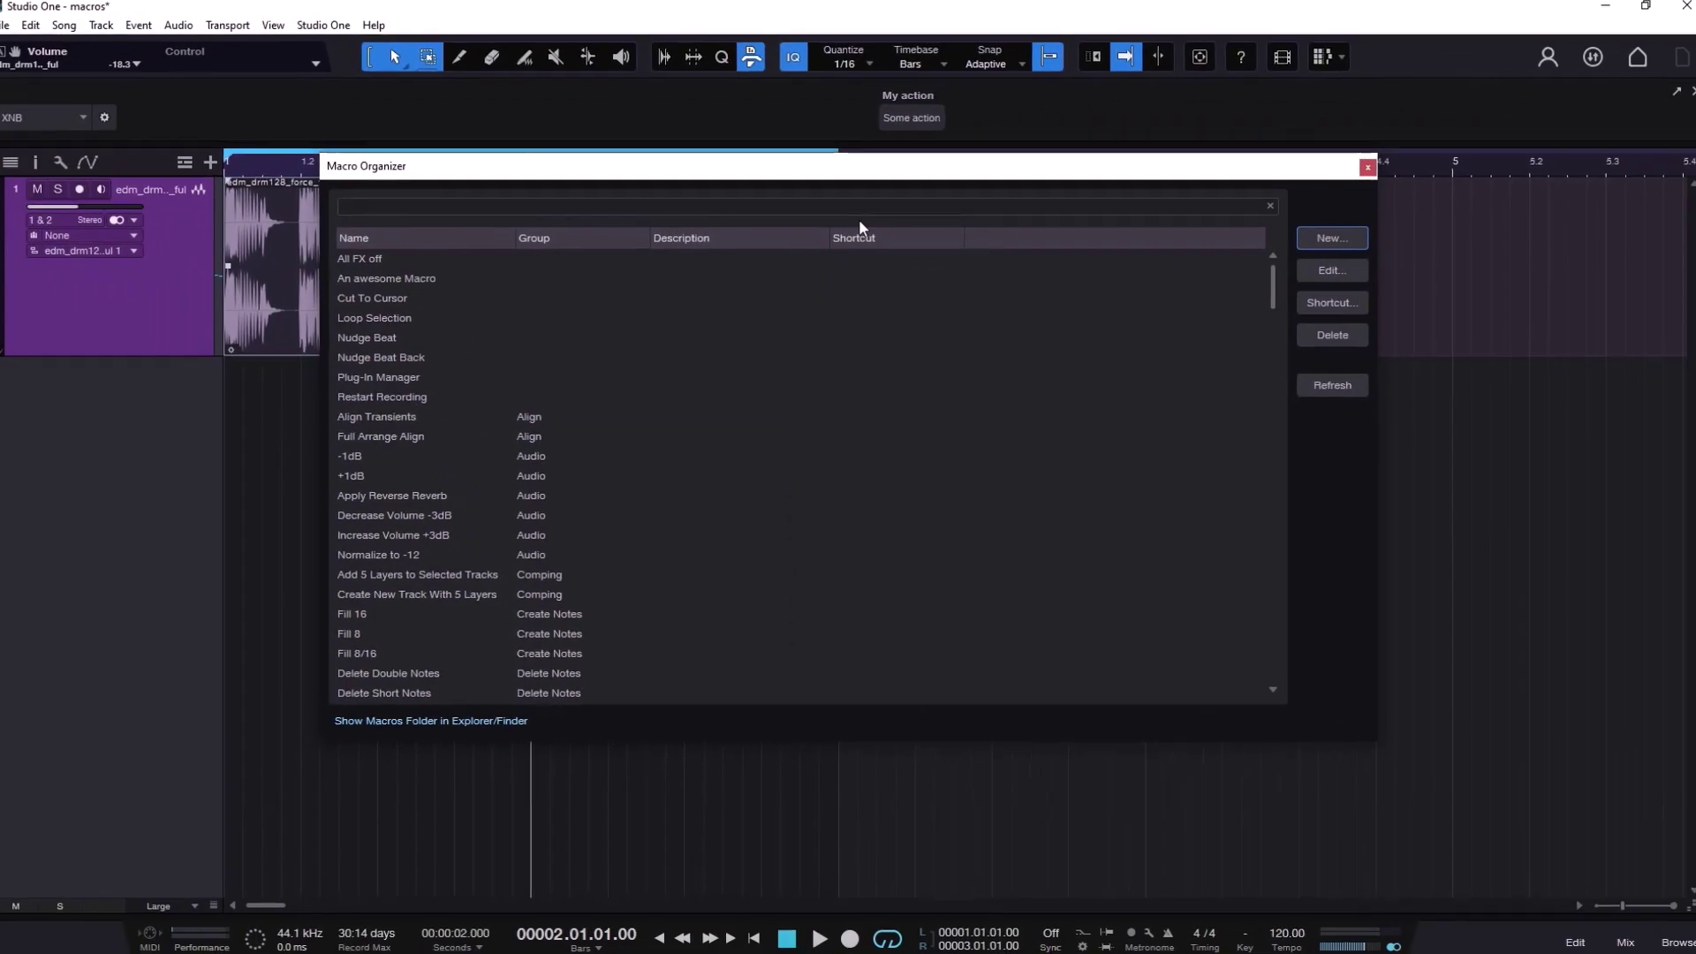
- Find An awesome Macro in the Macro Organizer by searching for "an awe", and close the organizer
click(841, 209)
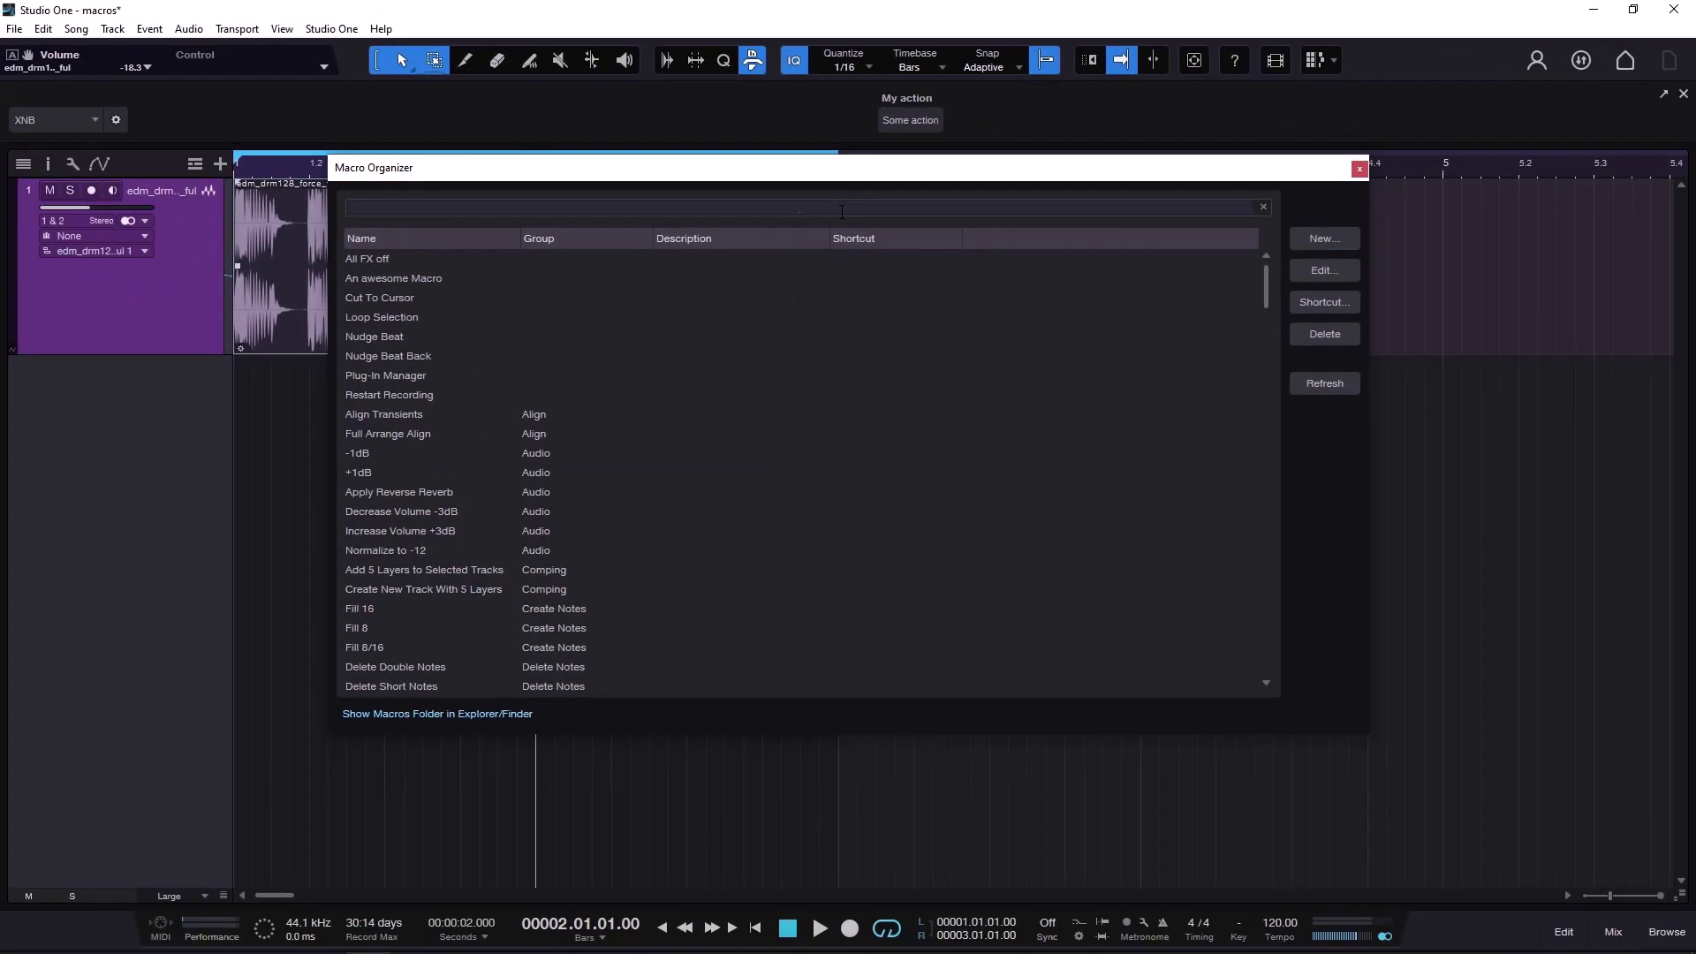
text(an a)
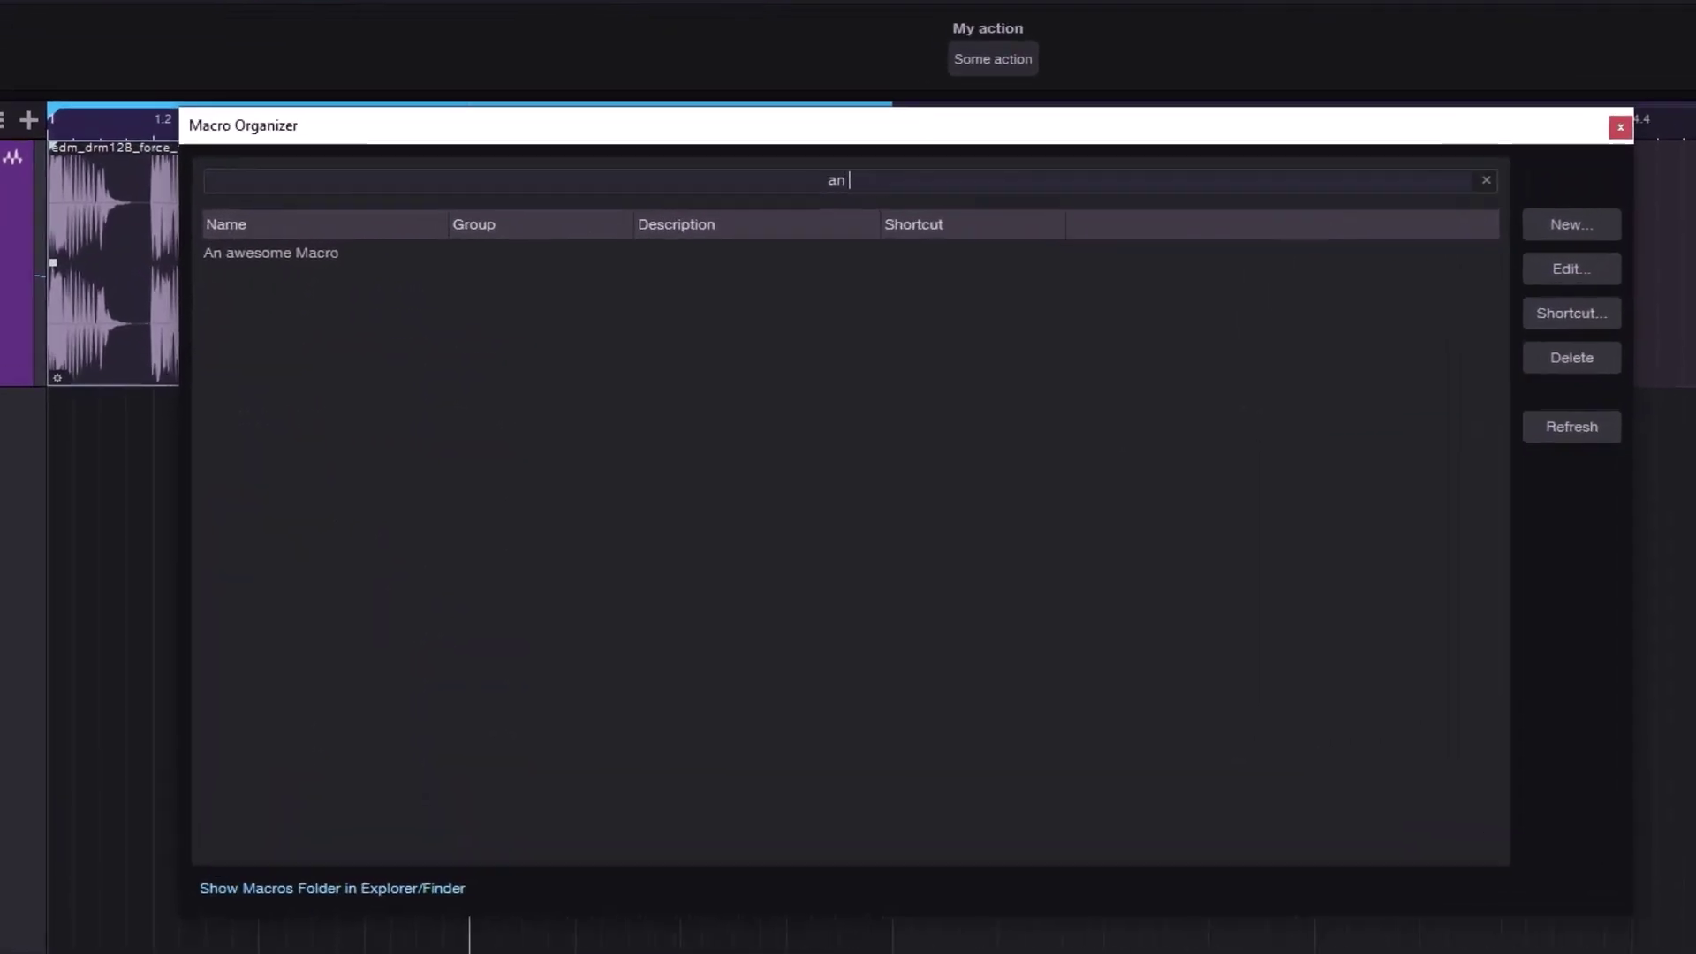
text(we)
click(281, 252)
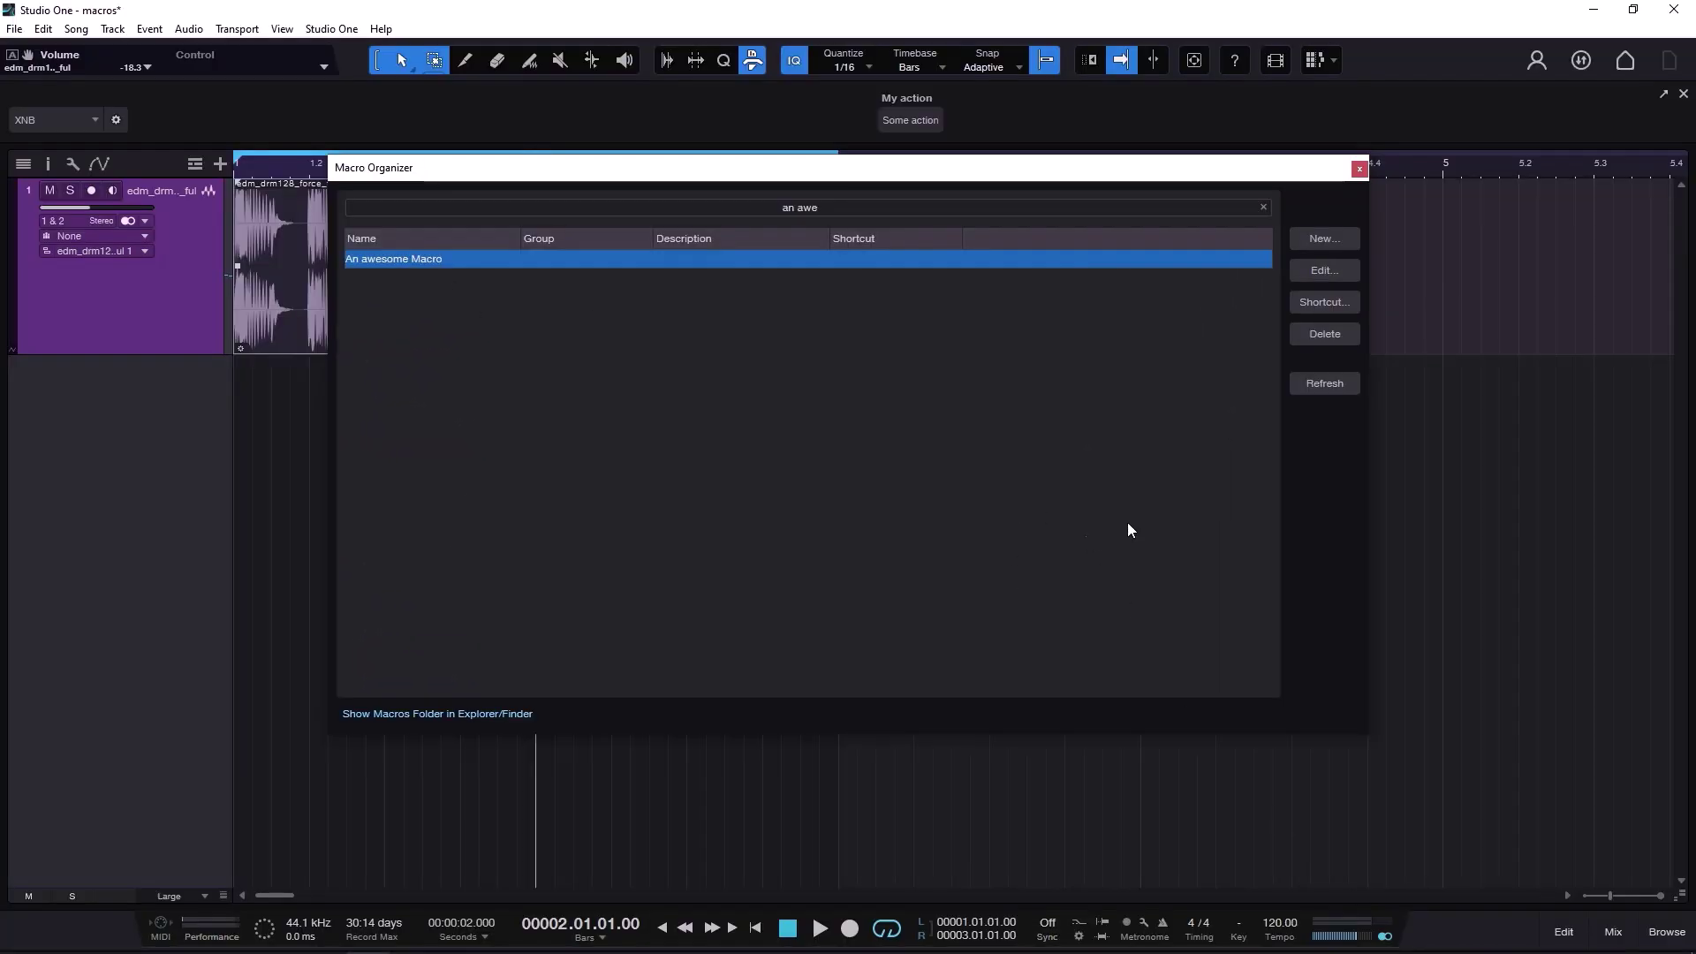
click(1359, 168)
- Add a new button to the My action group and name it Awesome
right_click(755, 150)
click(801, 128)
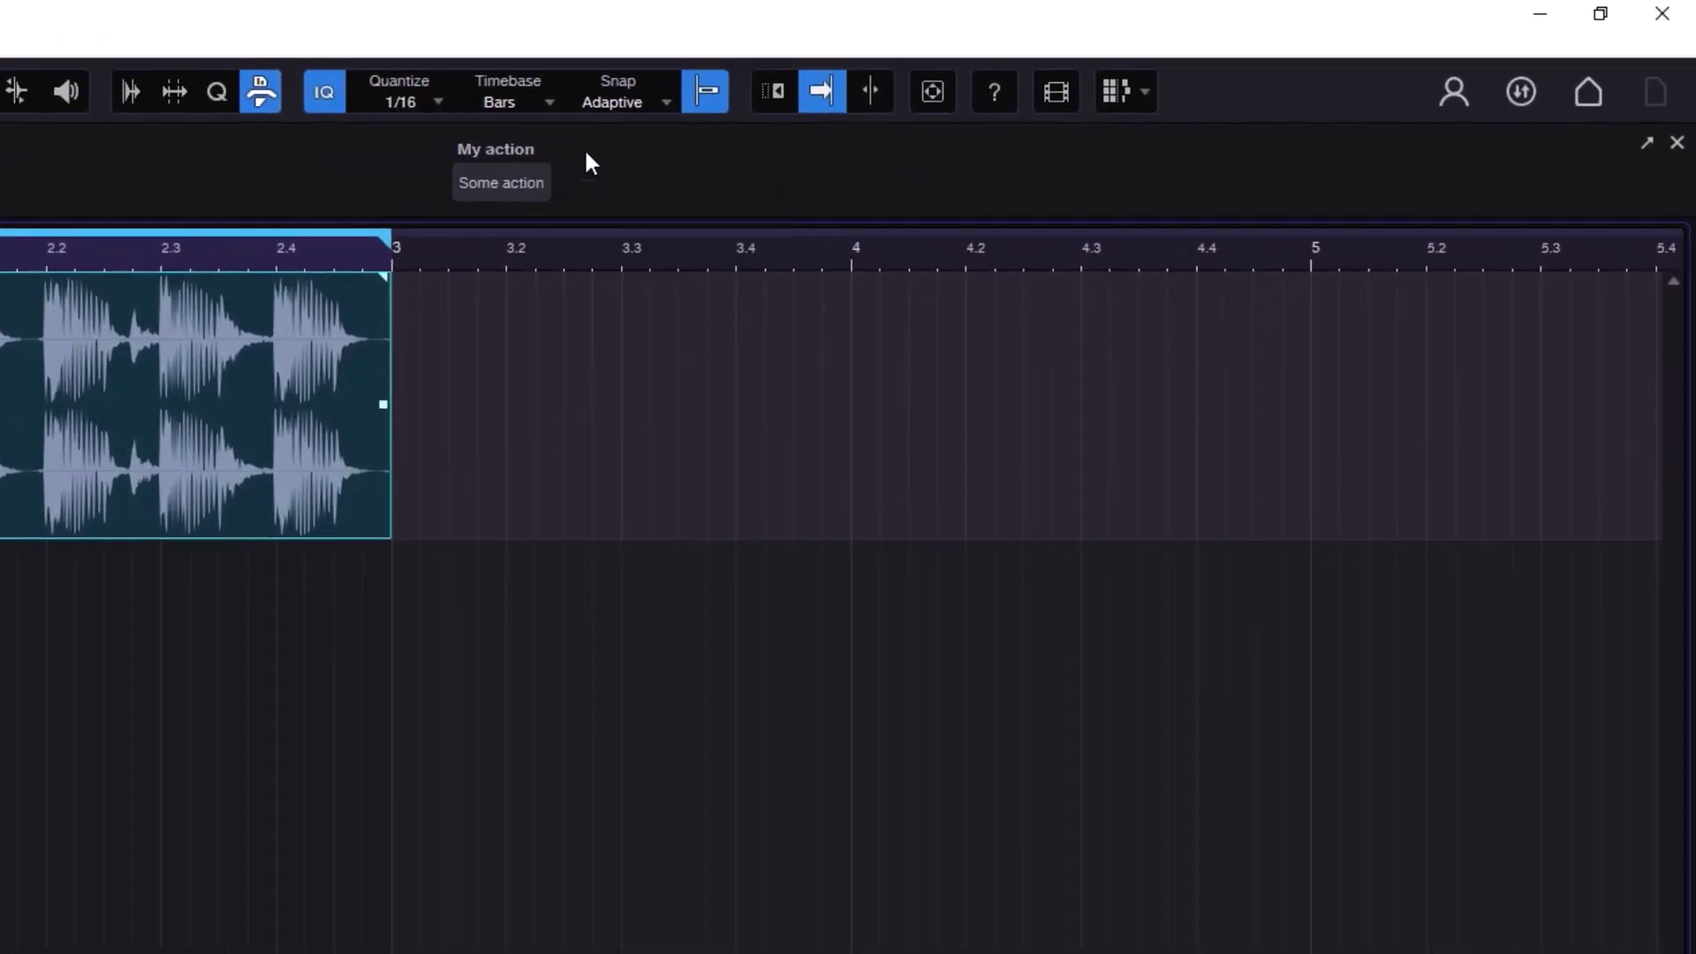
right_click(752, 122)
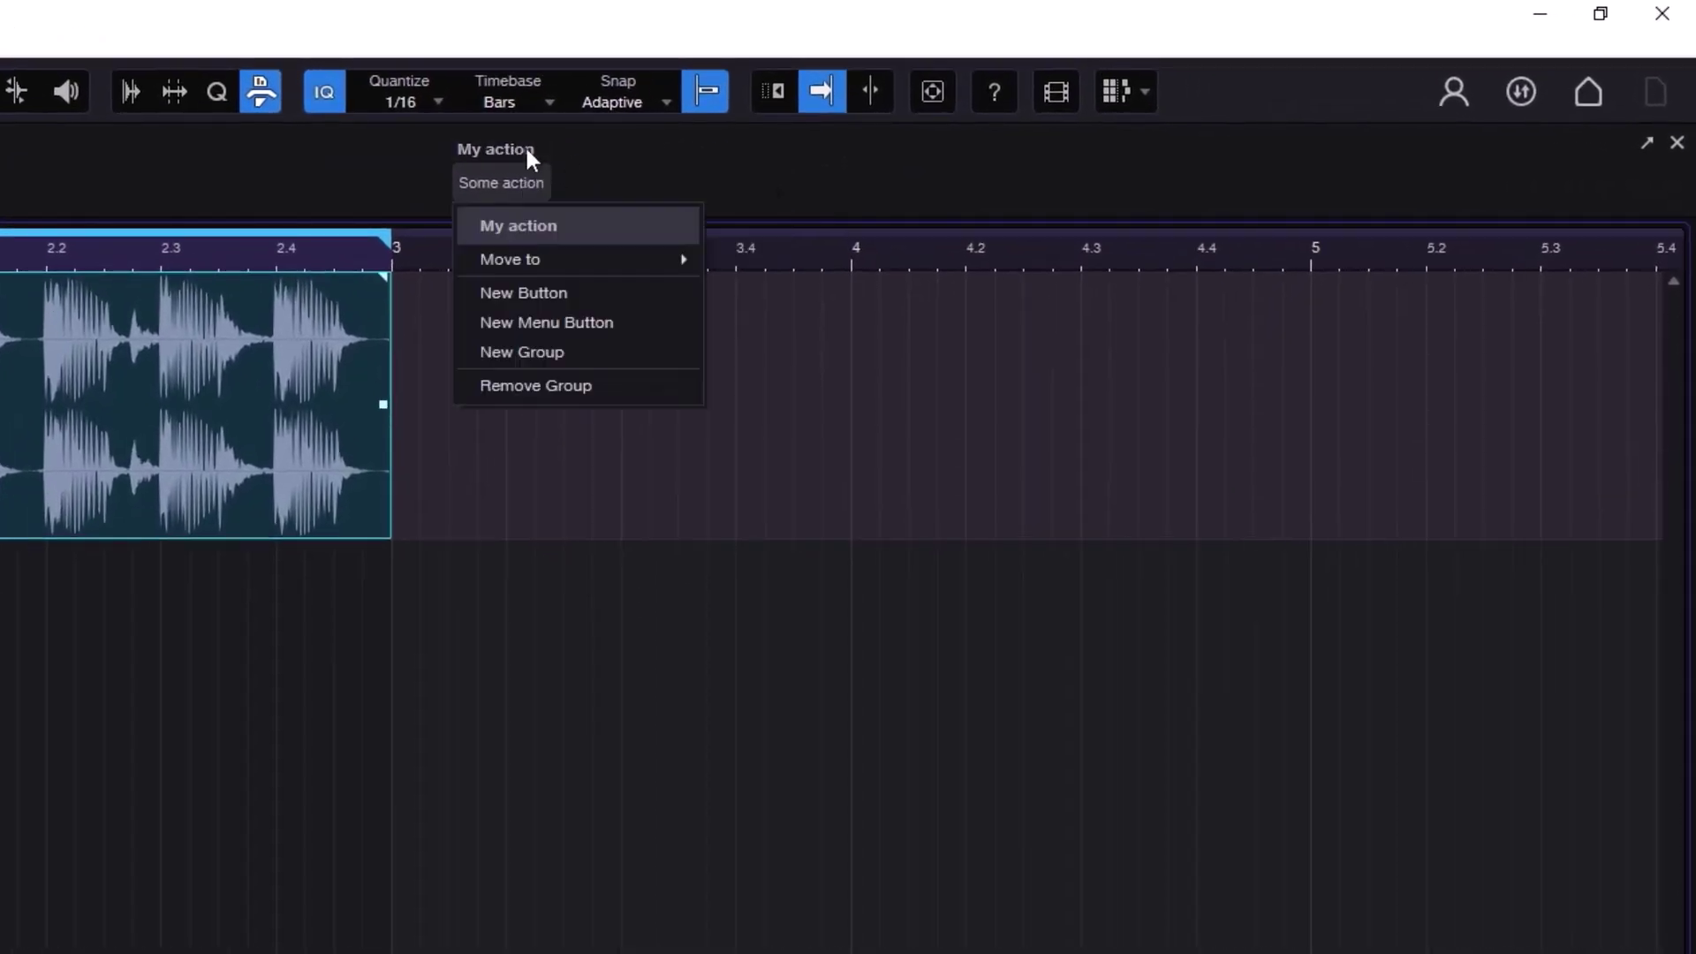
click(527, 151)
right_click(528, 151)
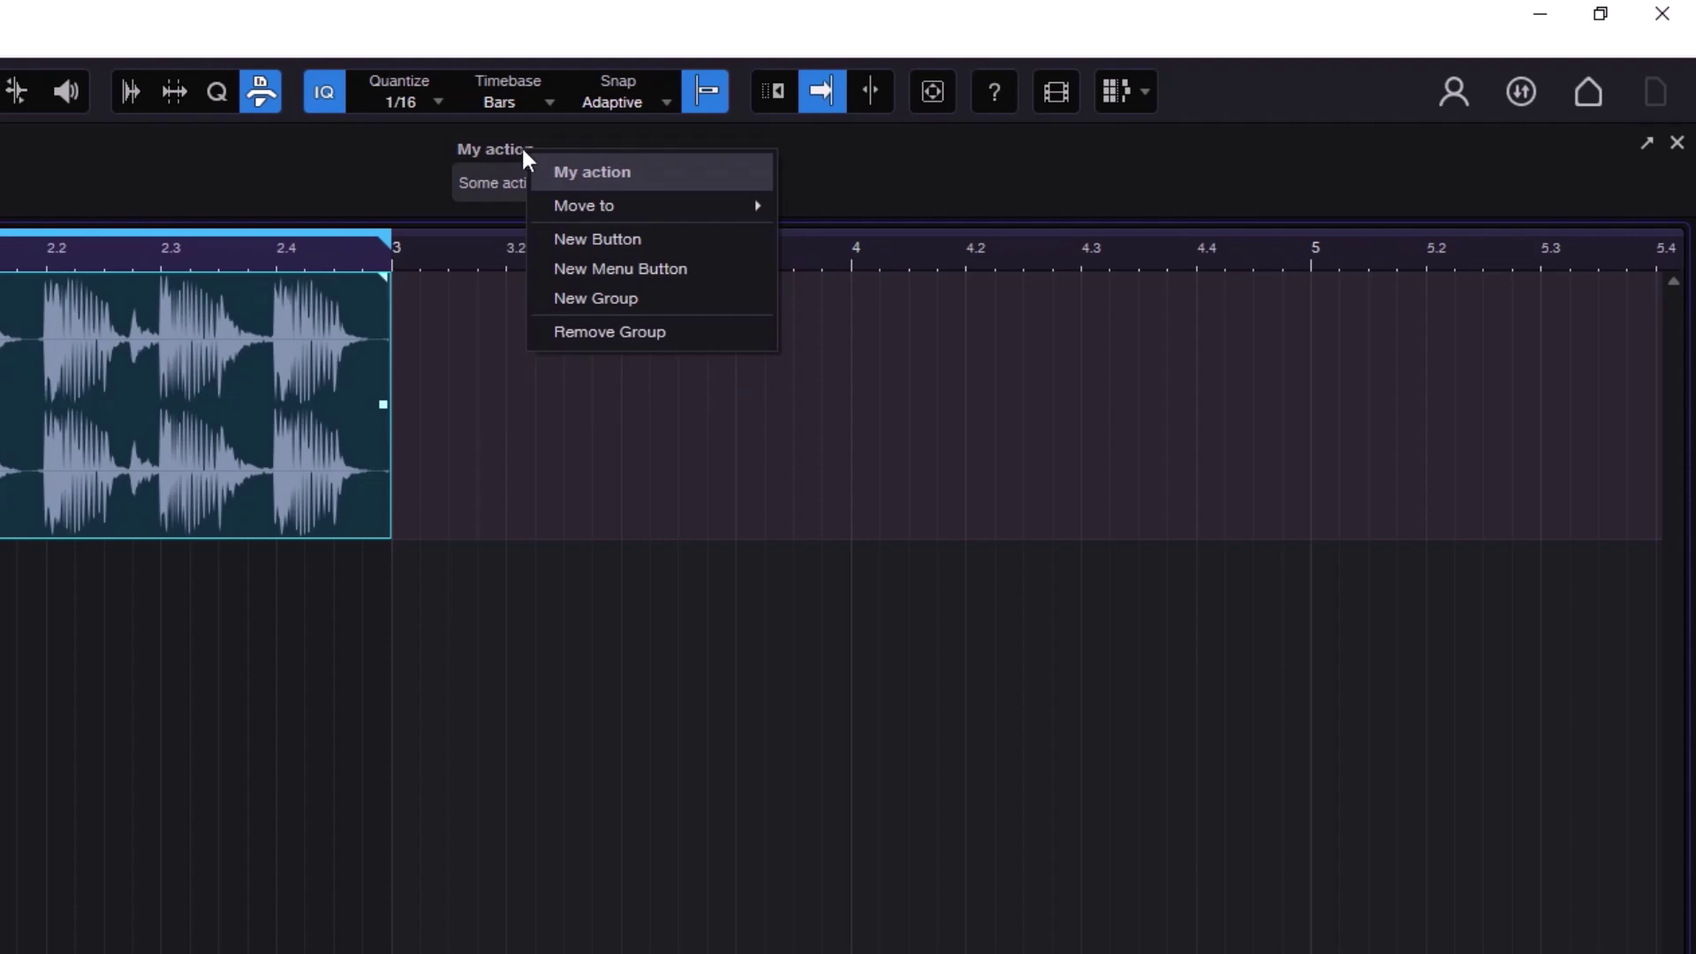
right_click(504, 149)
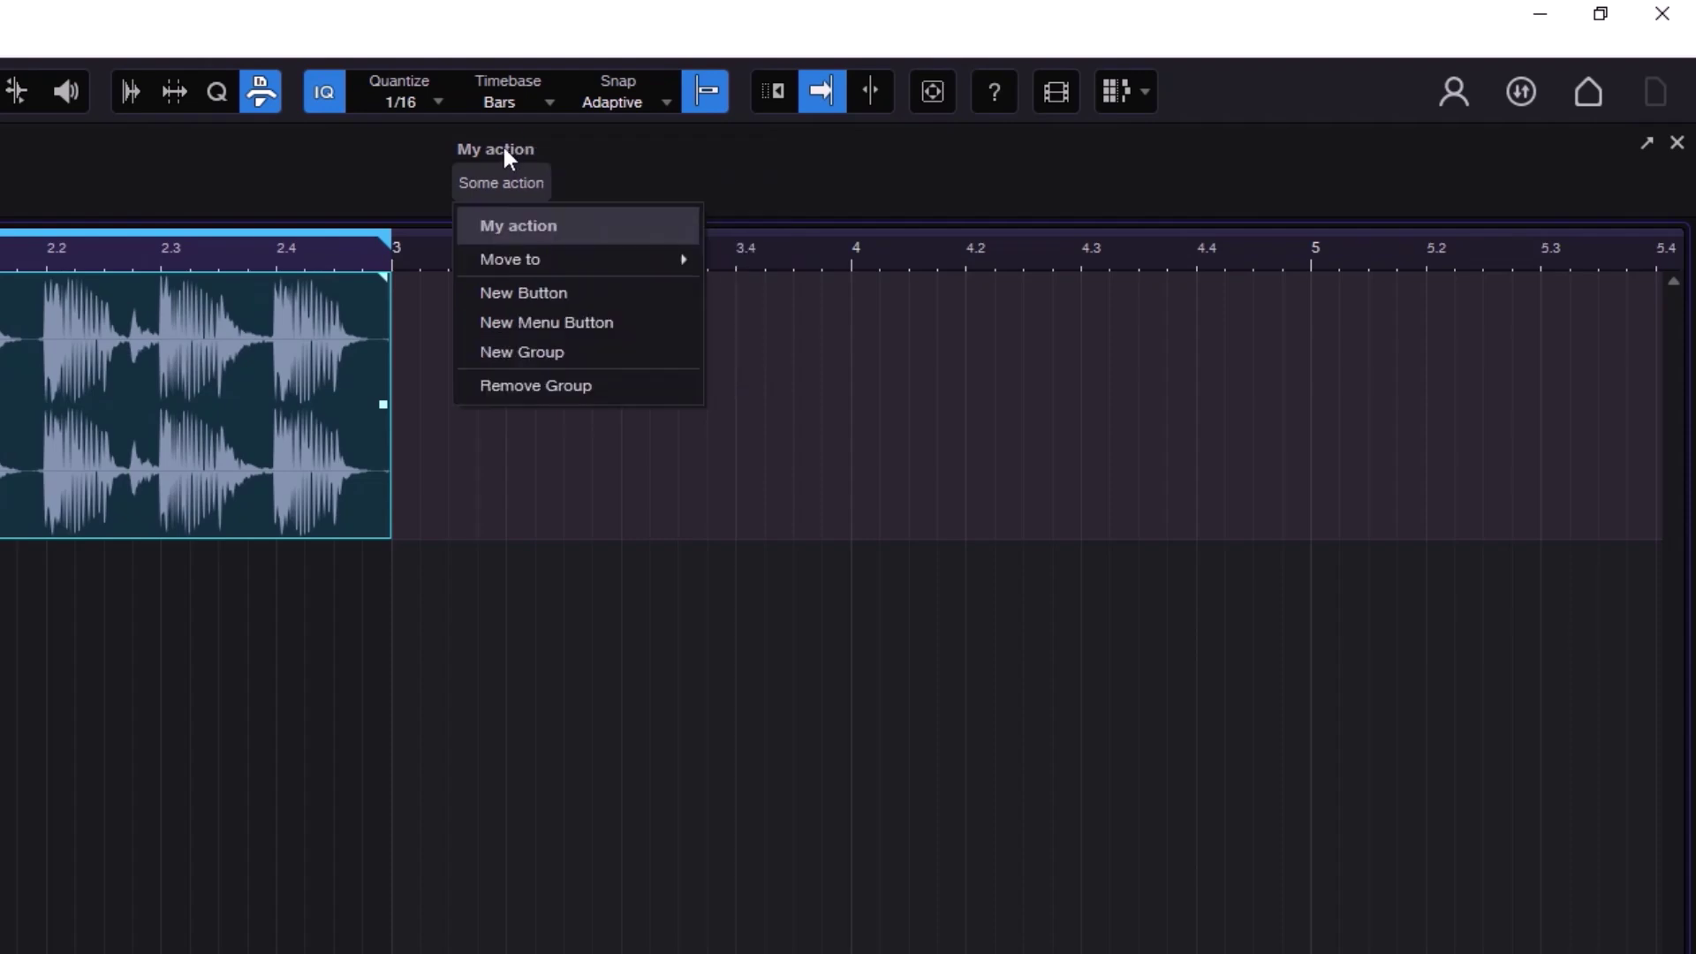
click(555, 293)
right_click(471, 181)
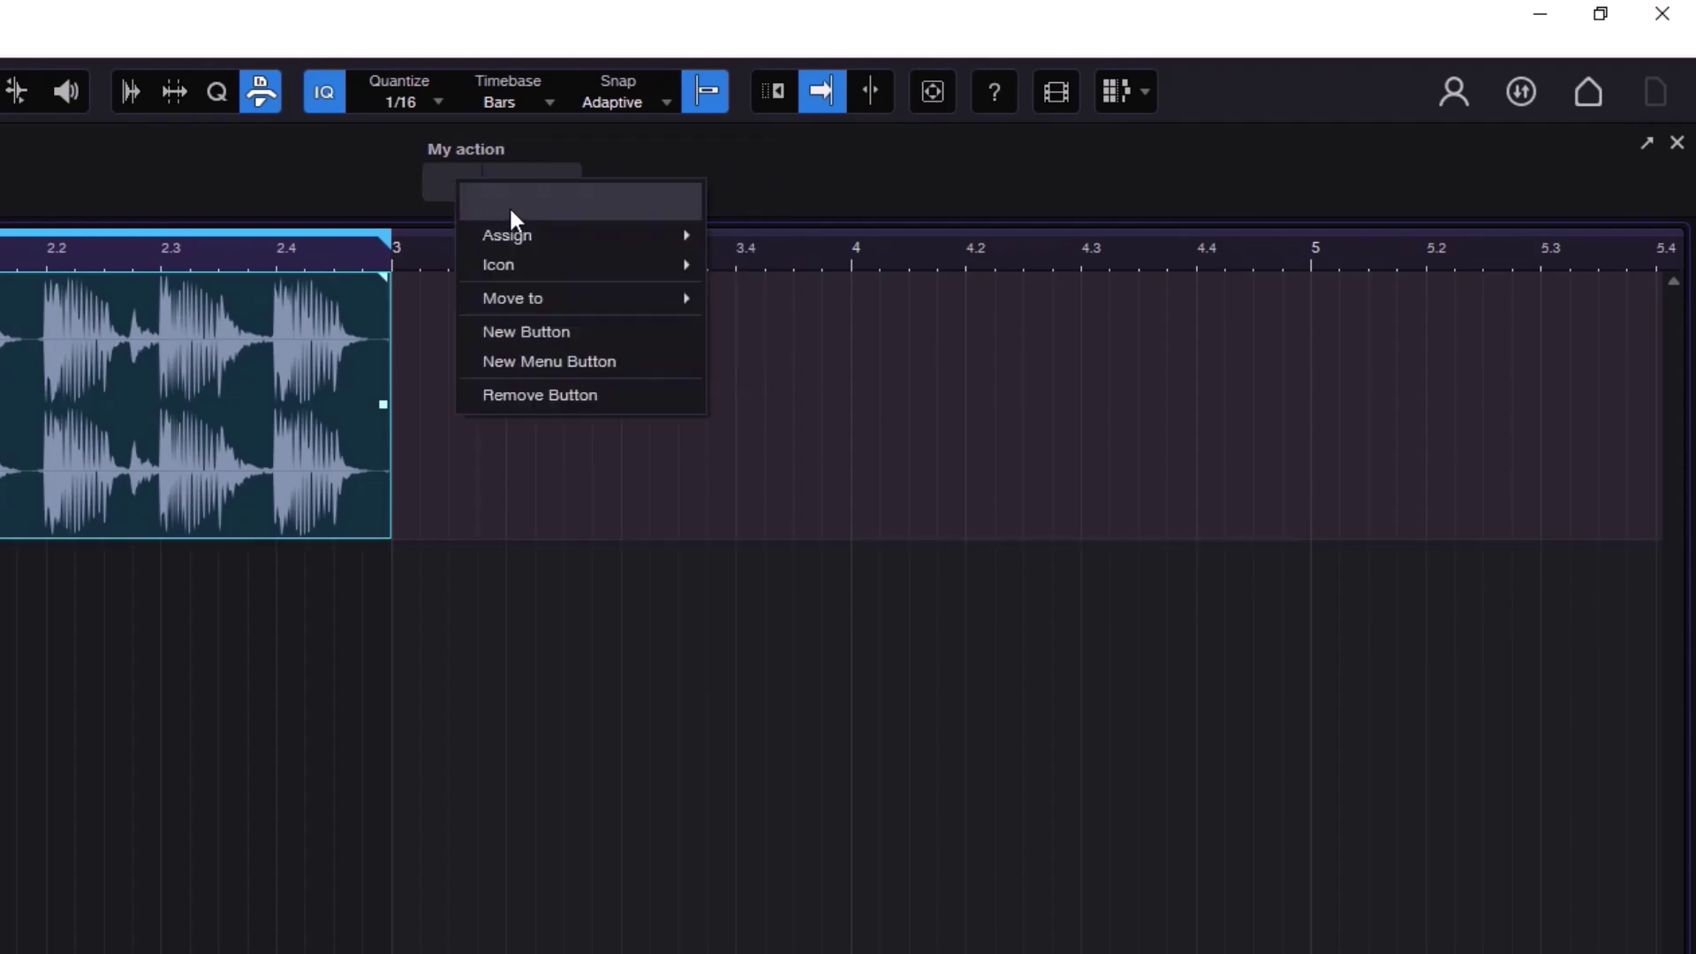
text(Awesome)
mouse_move(617, 231)
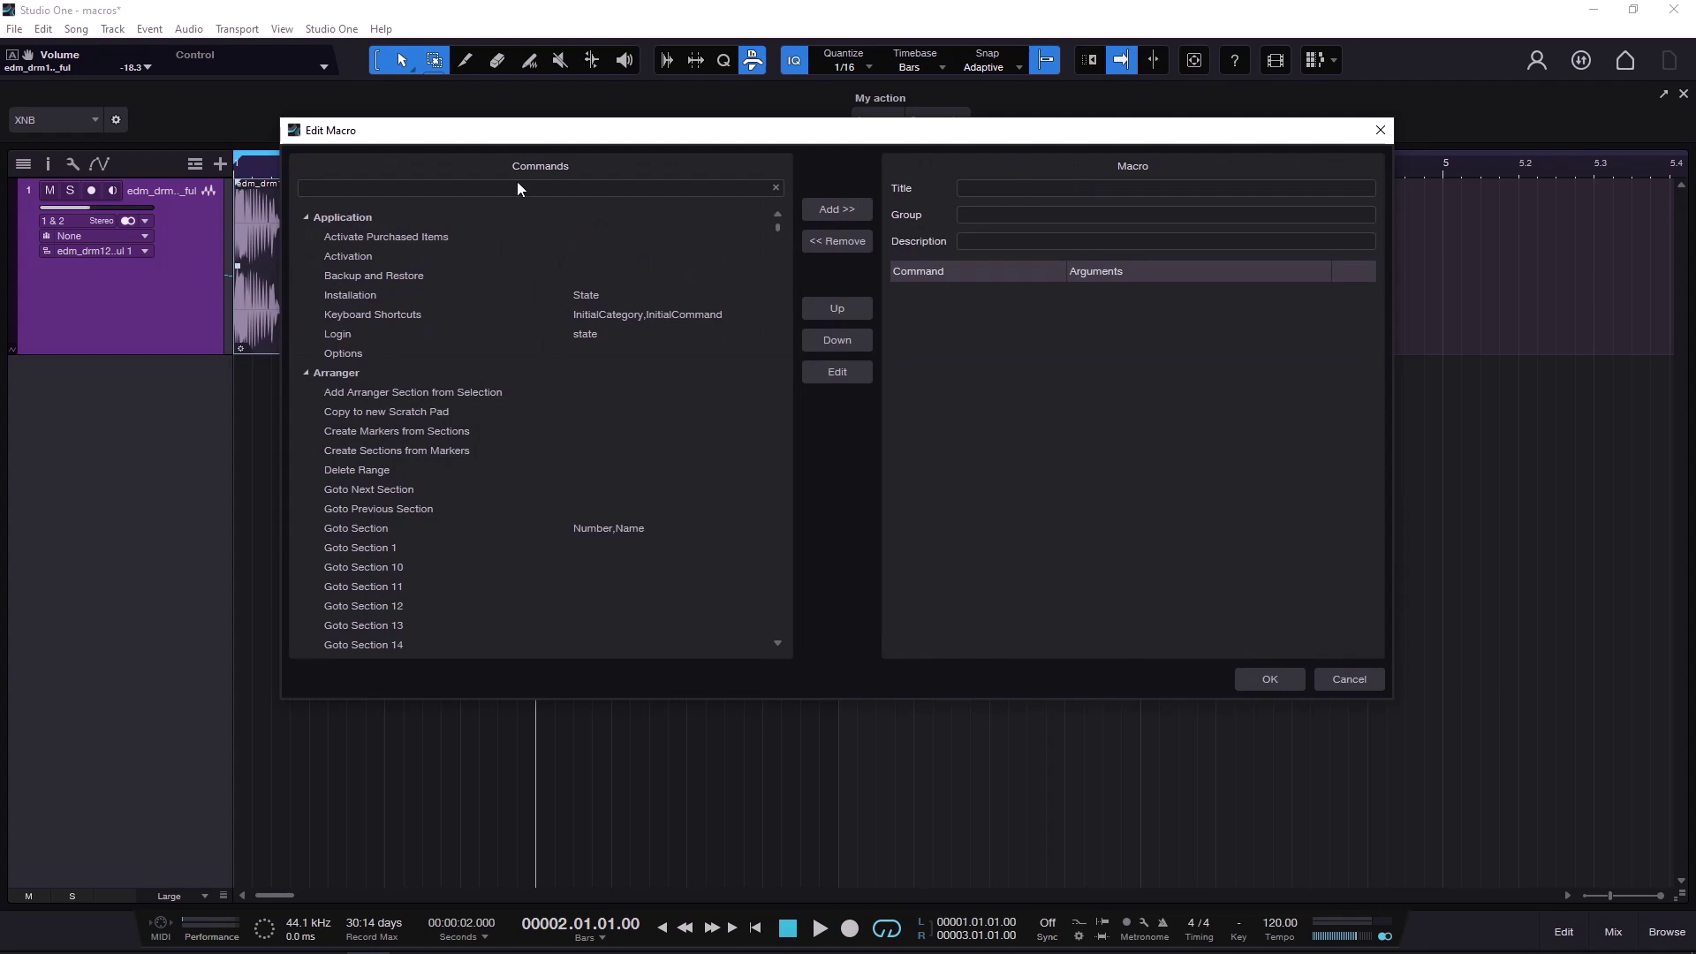
drag(676, 133, 720, 159)
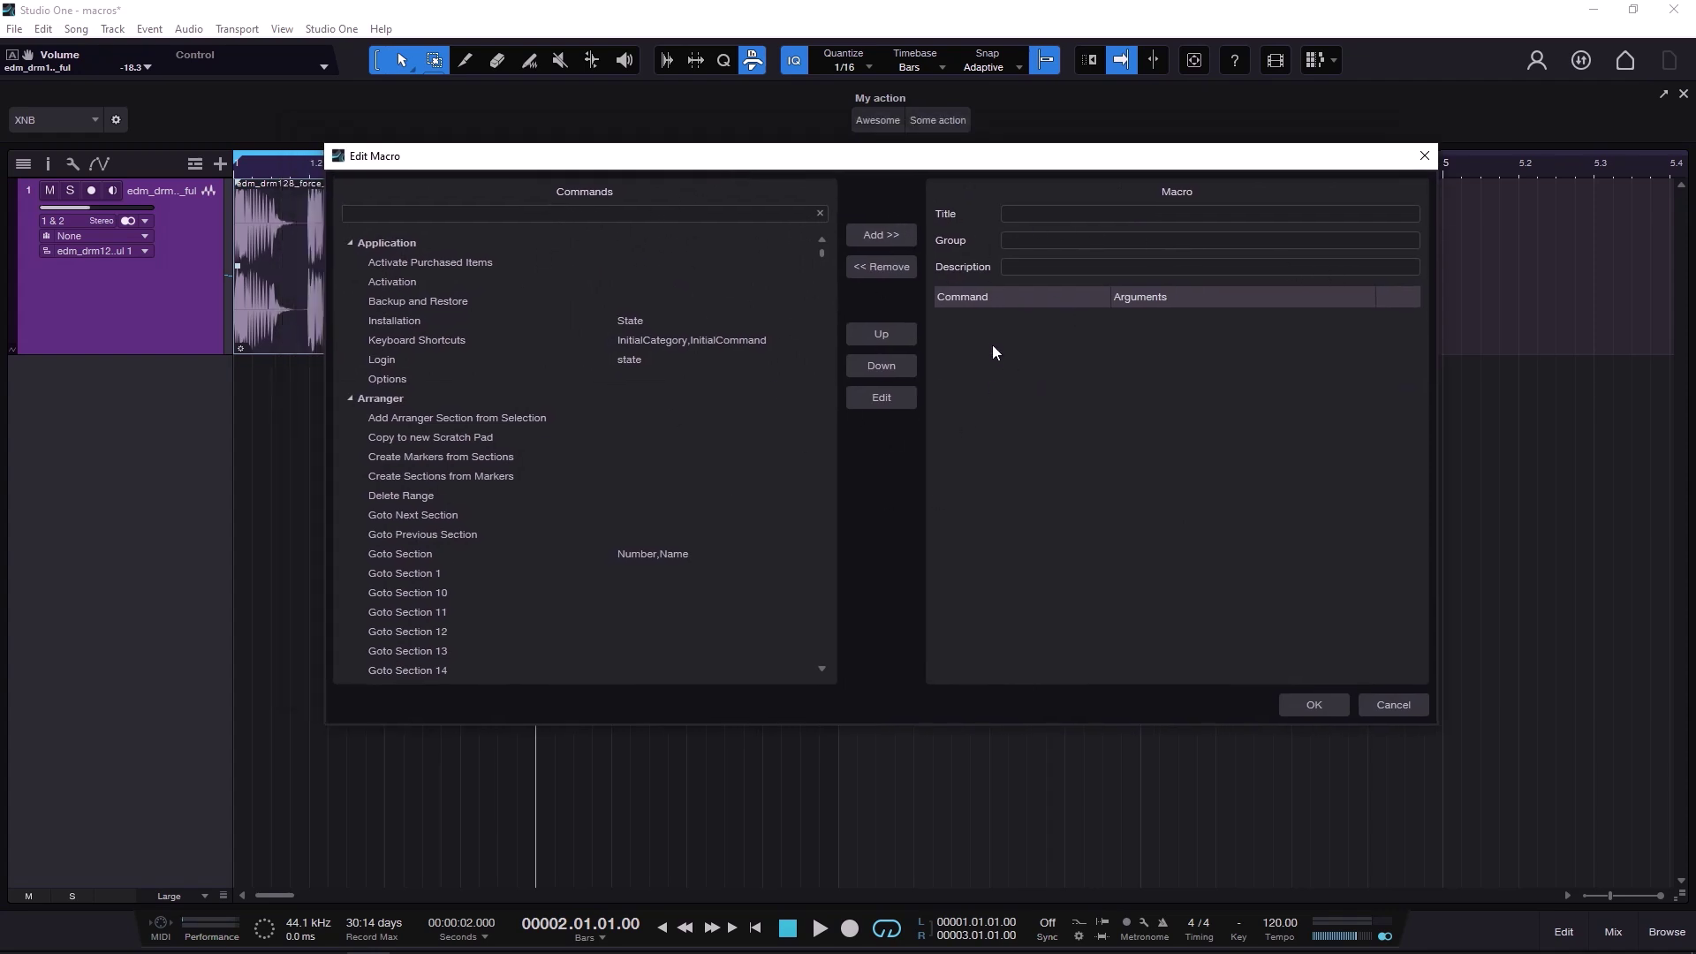
click(1424, 156)
- Assign the existing An awesome Macro to the Awesome button
right_click(869, 124)
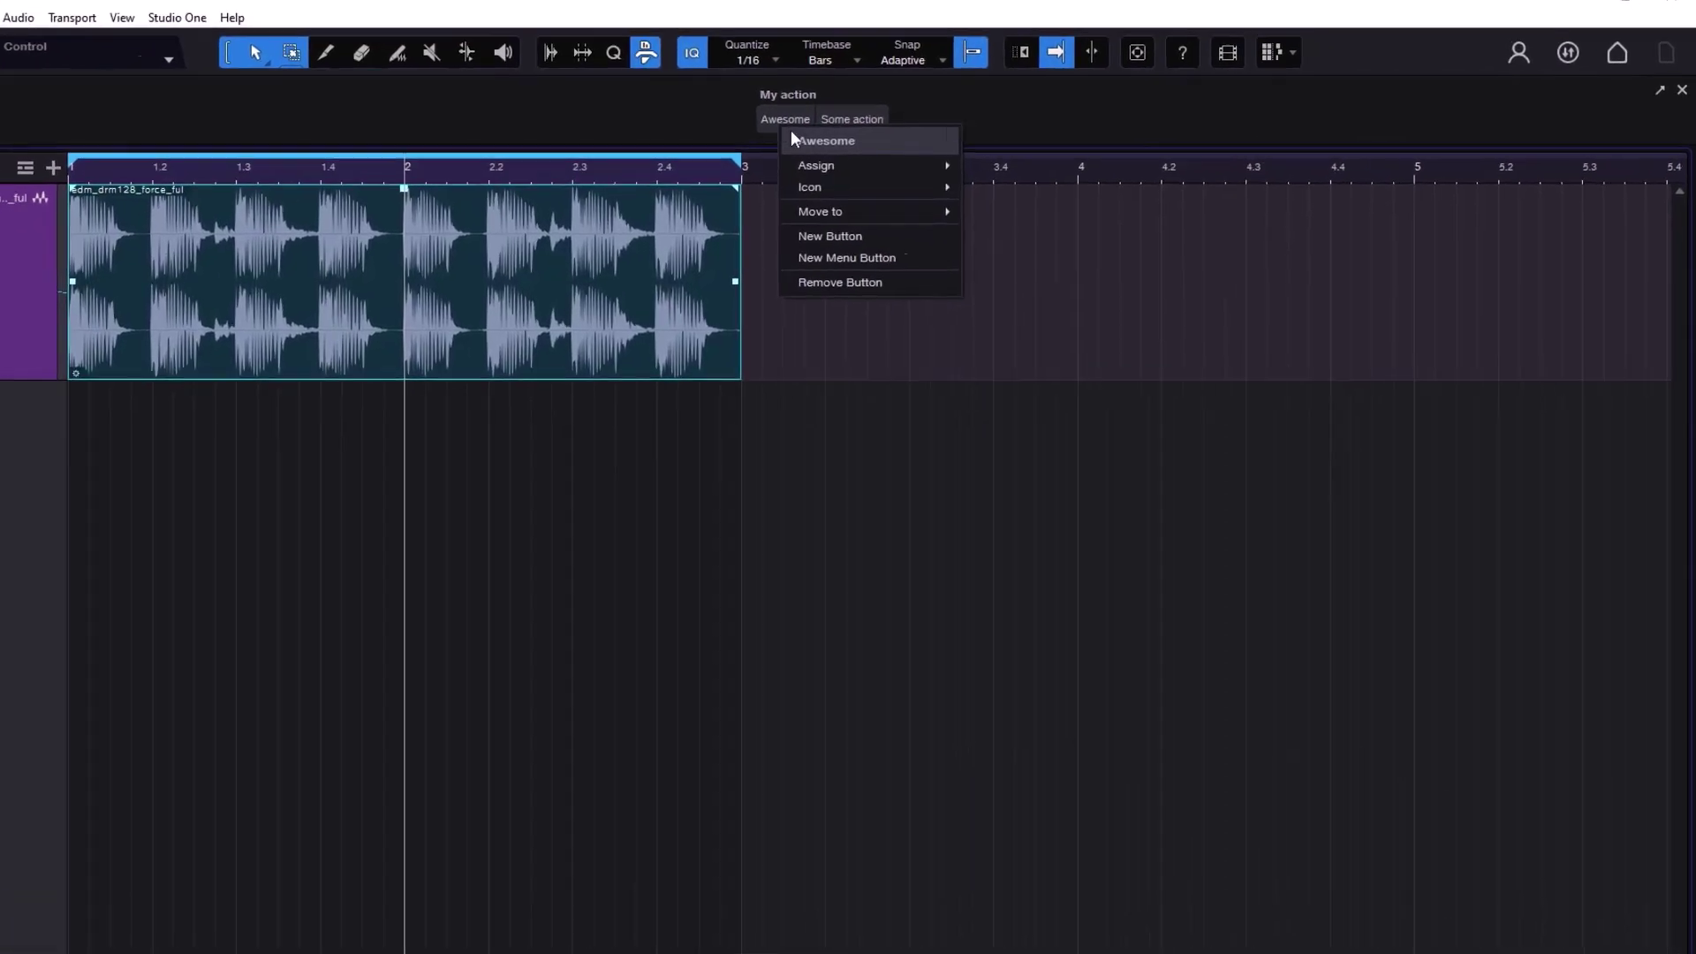
mouse_move(935, 166)
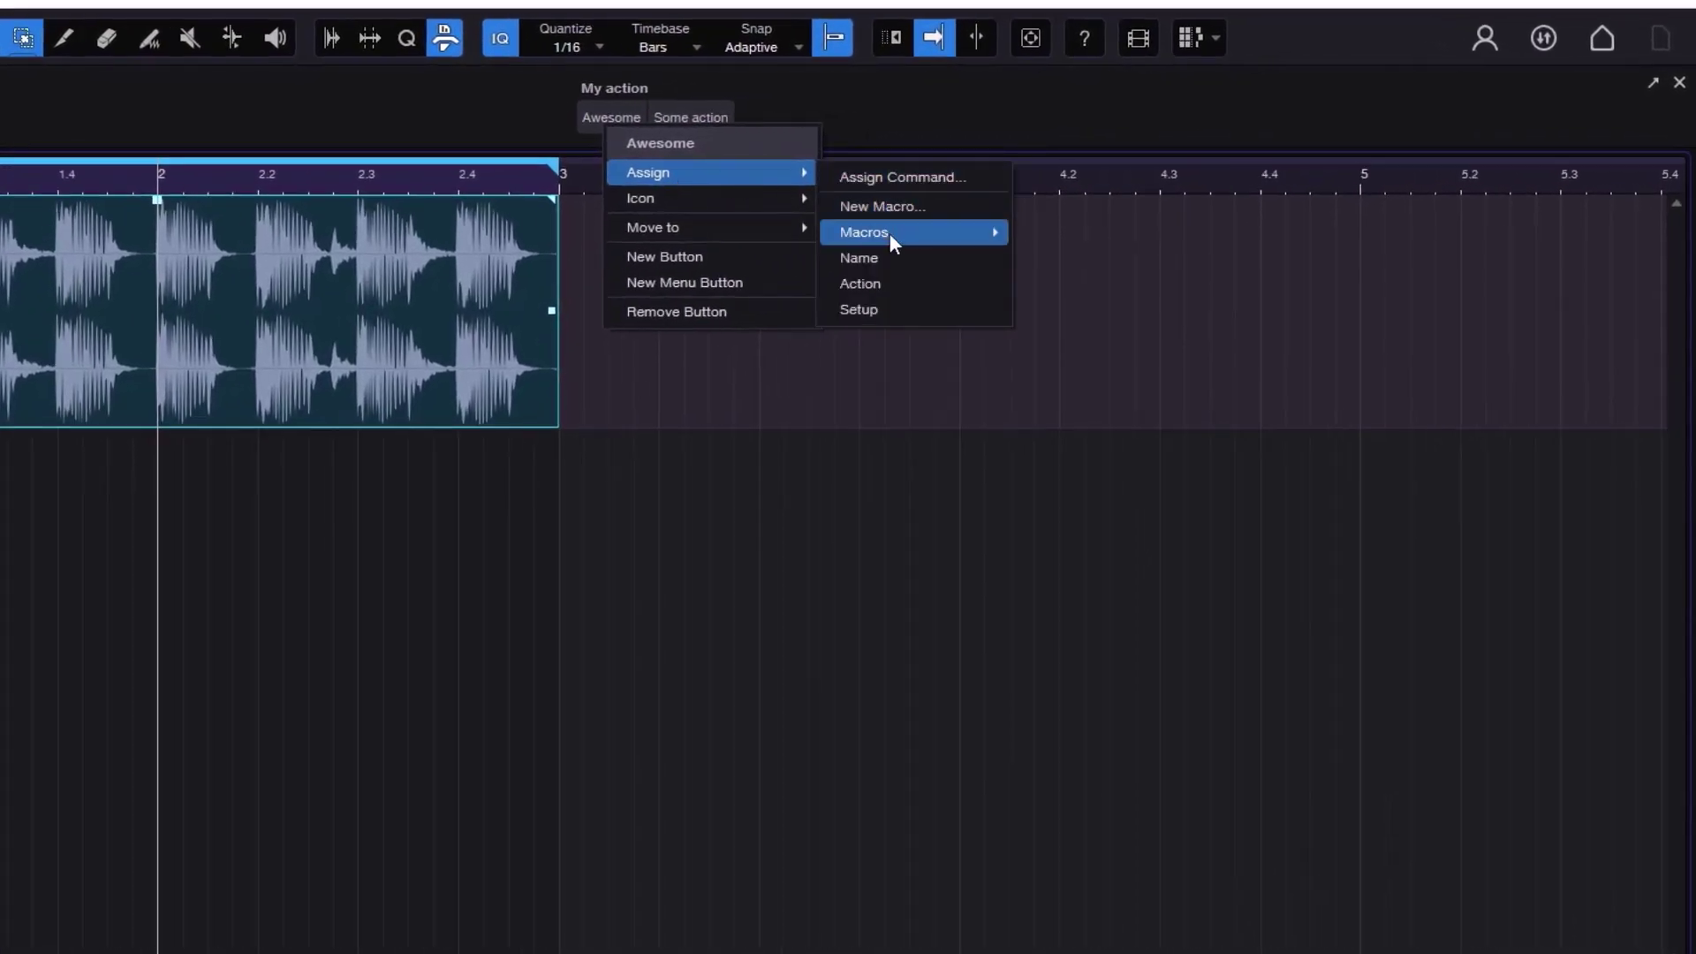
mouse_move(889, 233)
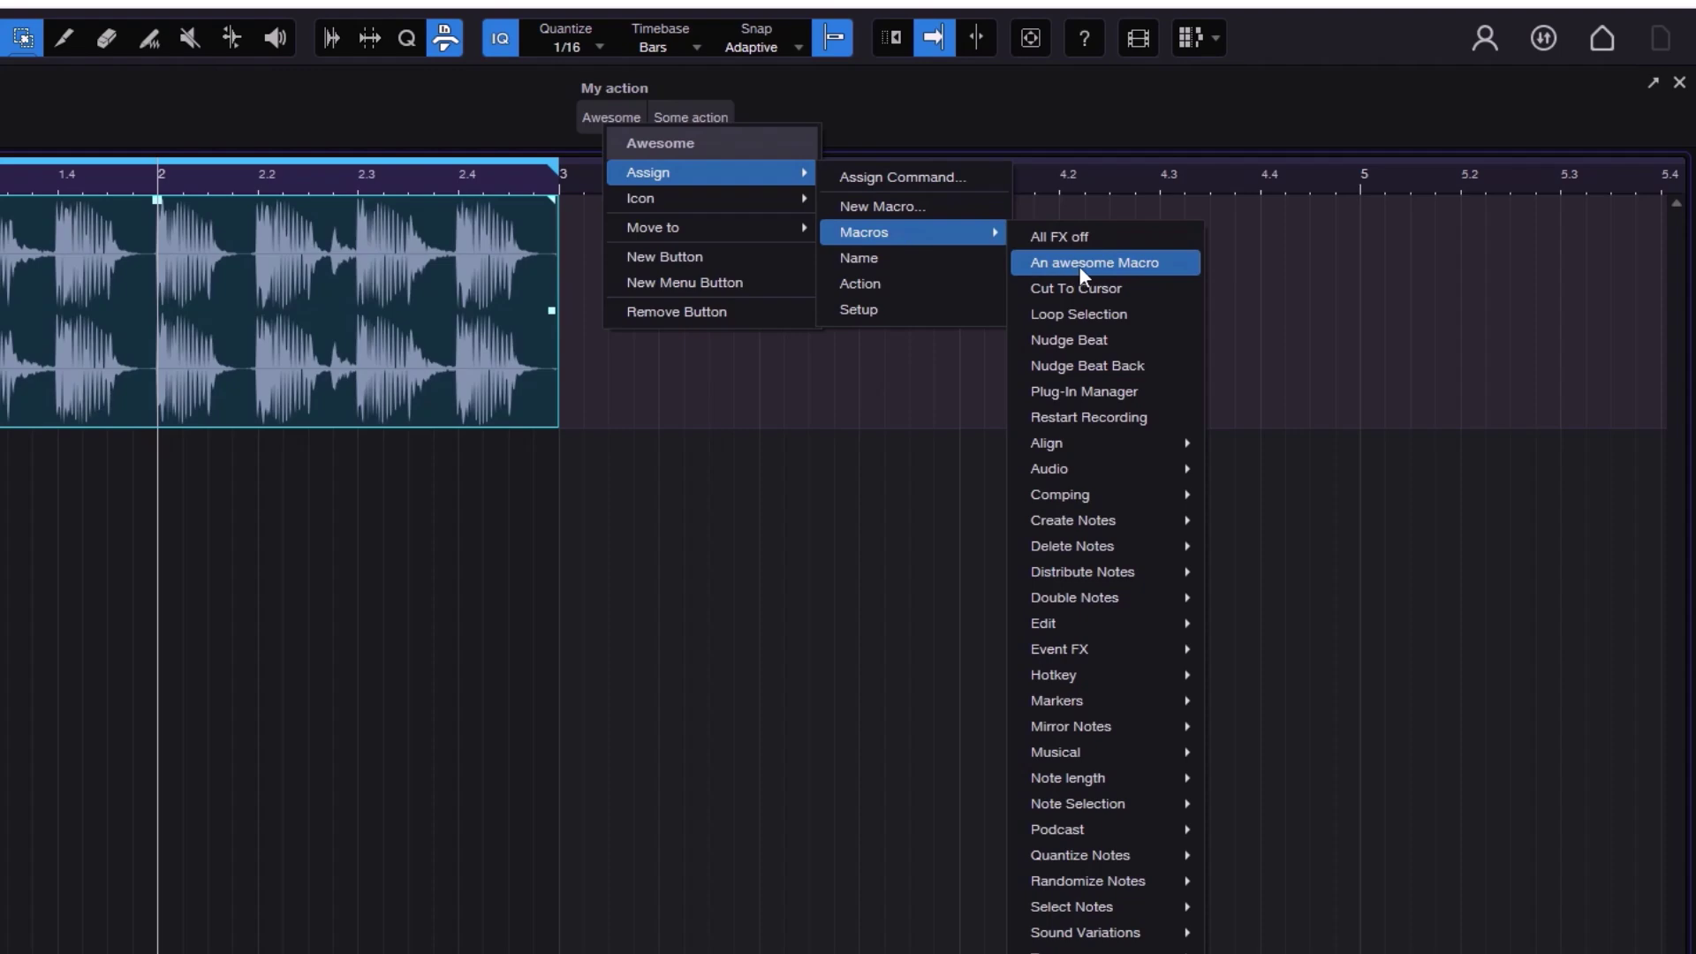
click(1079, 265)
- Turn off looping and test the Awesome button during playback
click(886, 927)
click(820, 927)
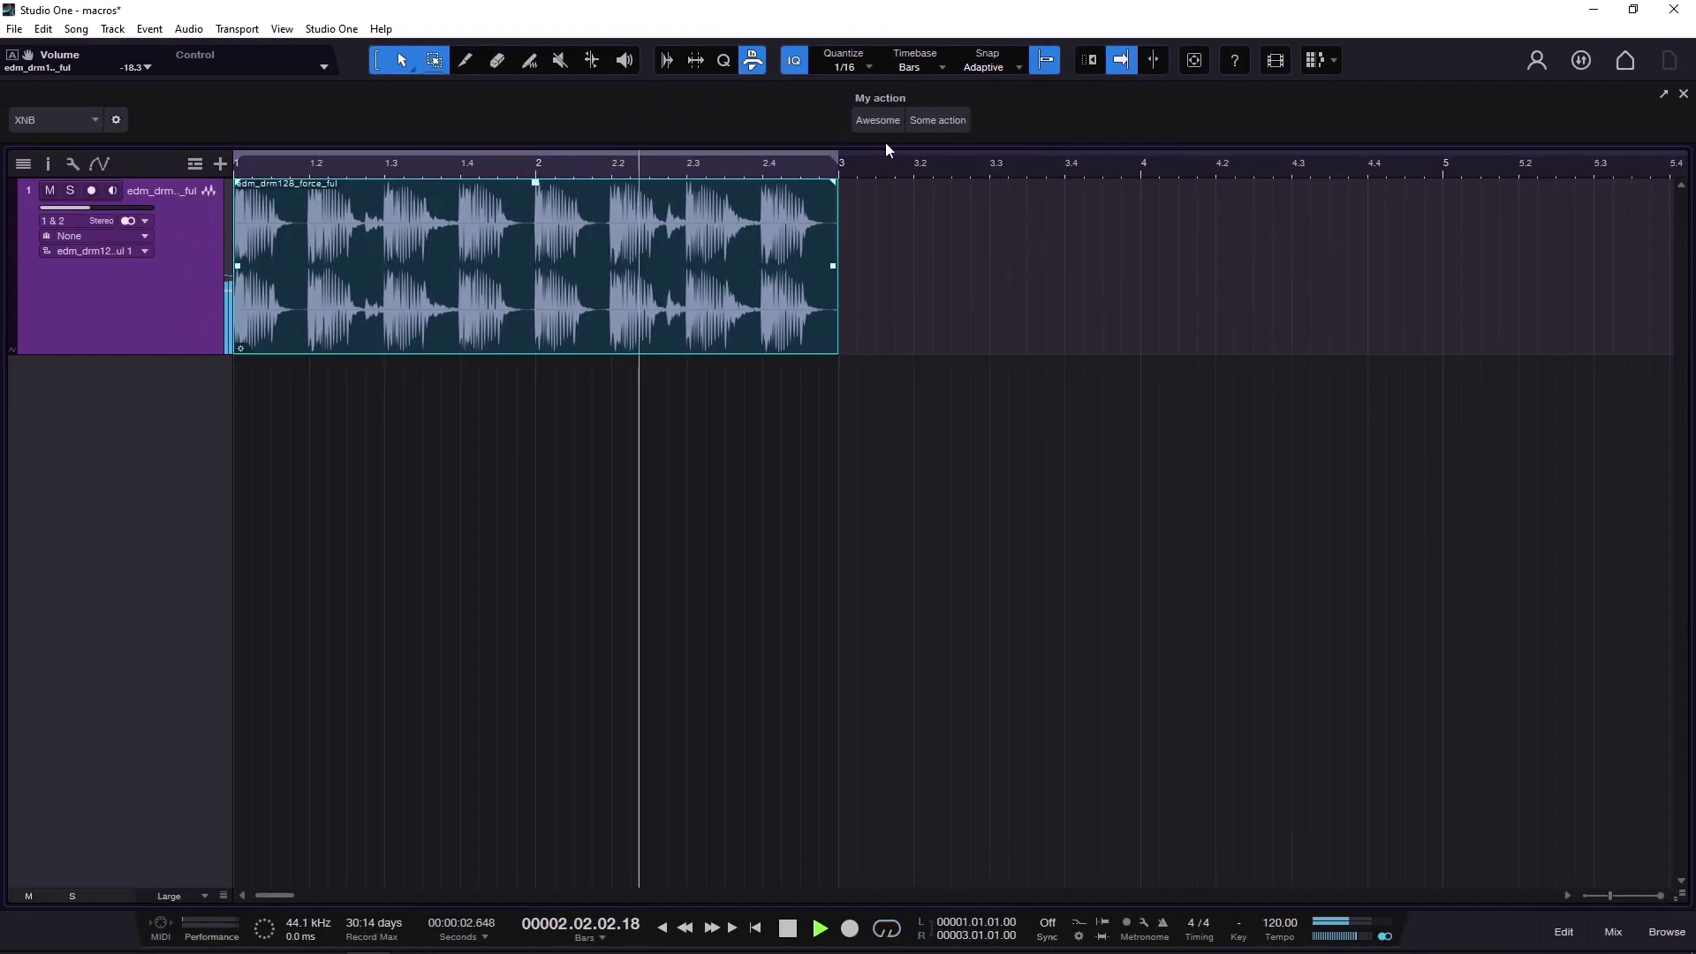
click(866, 120)
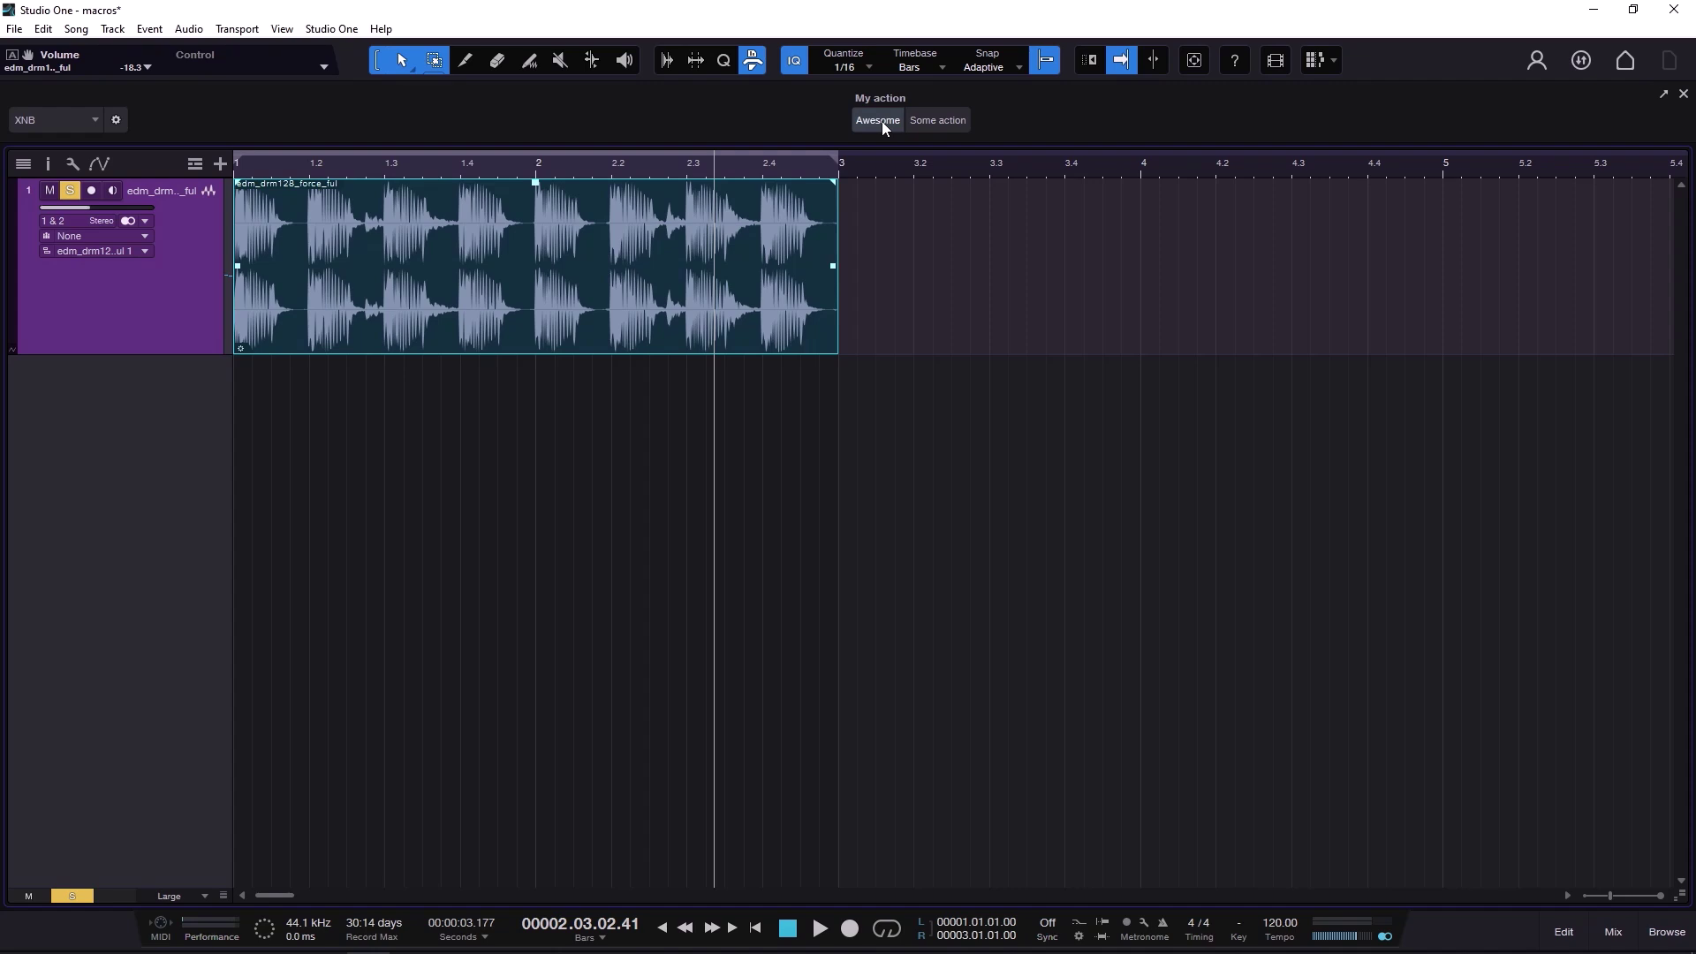
- Find An awesome Macro in the Macro Organizer and assign it the keyboard shortcut Ctrl+0
click(117, 119)
click(192, 298)
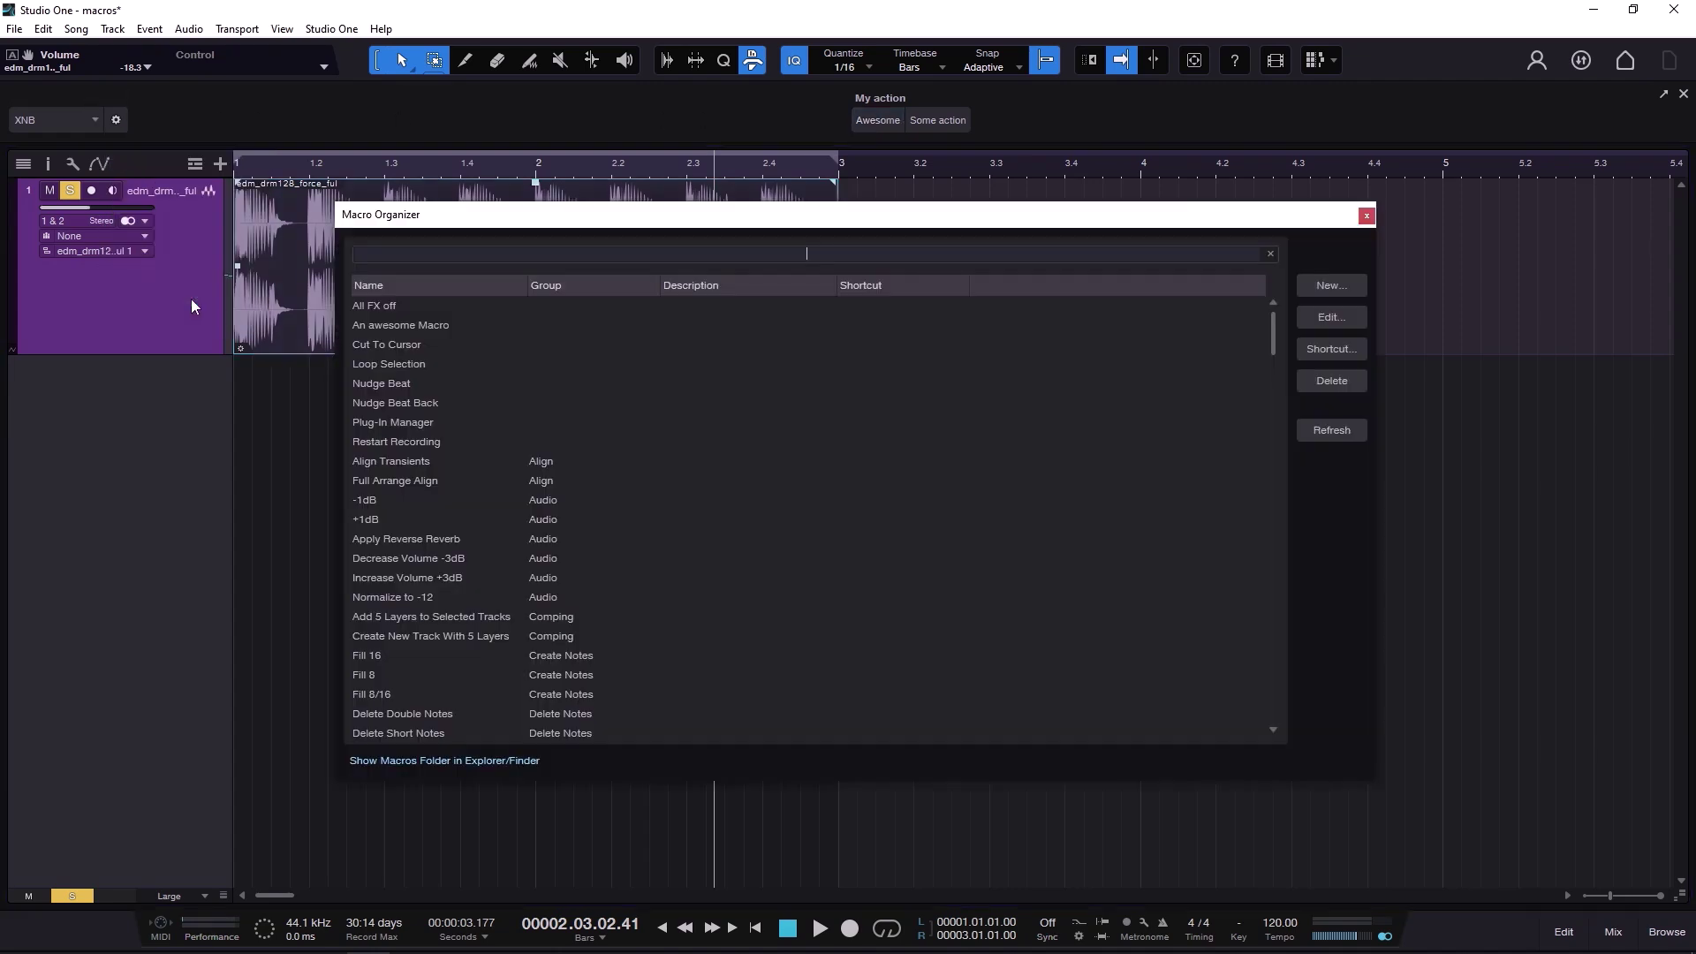
text(an)
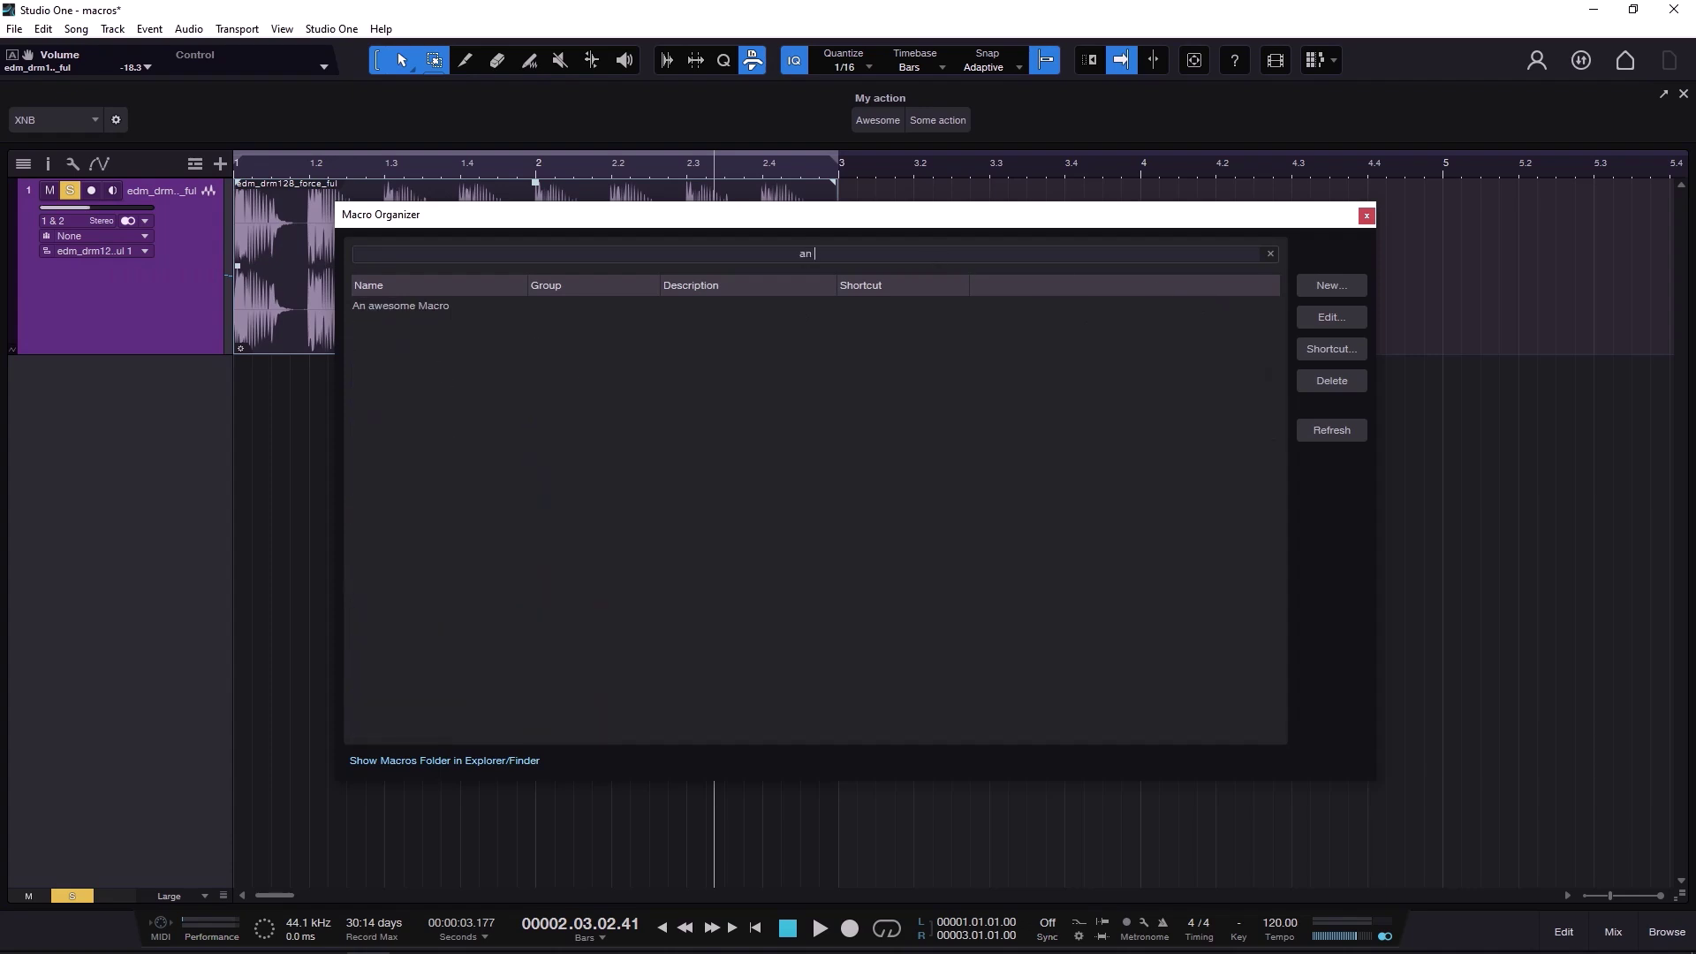
click(446, 306)
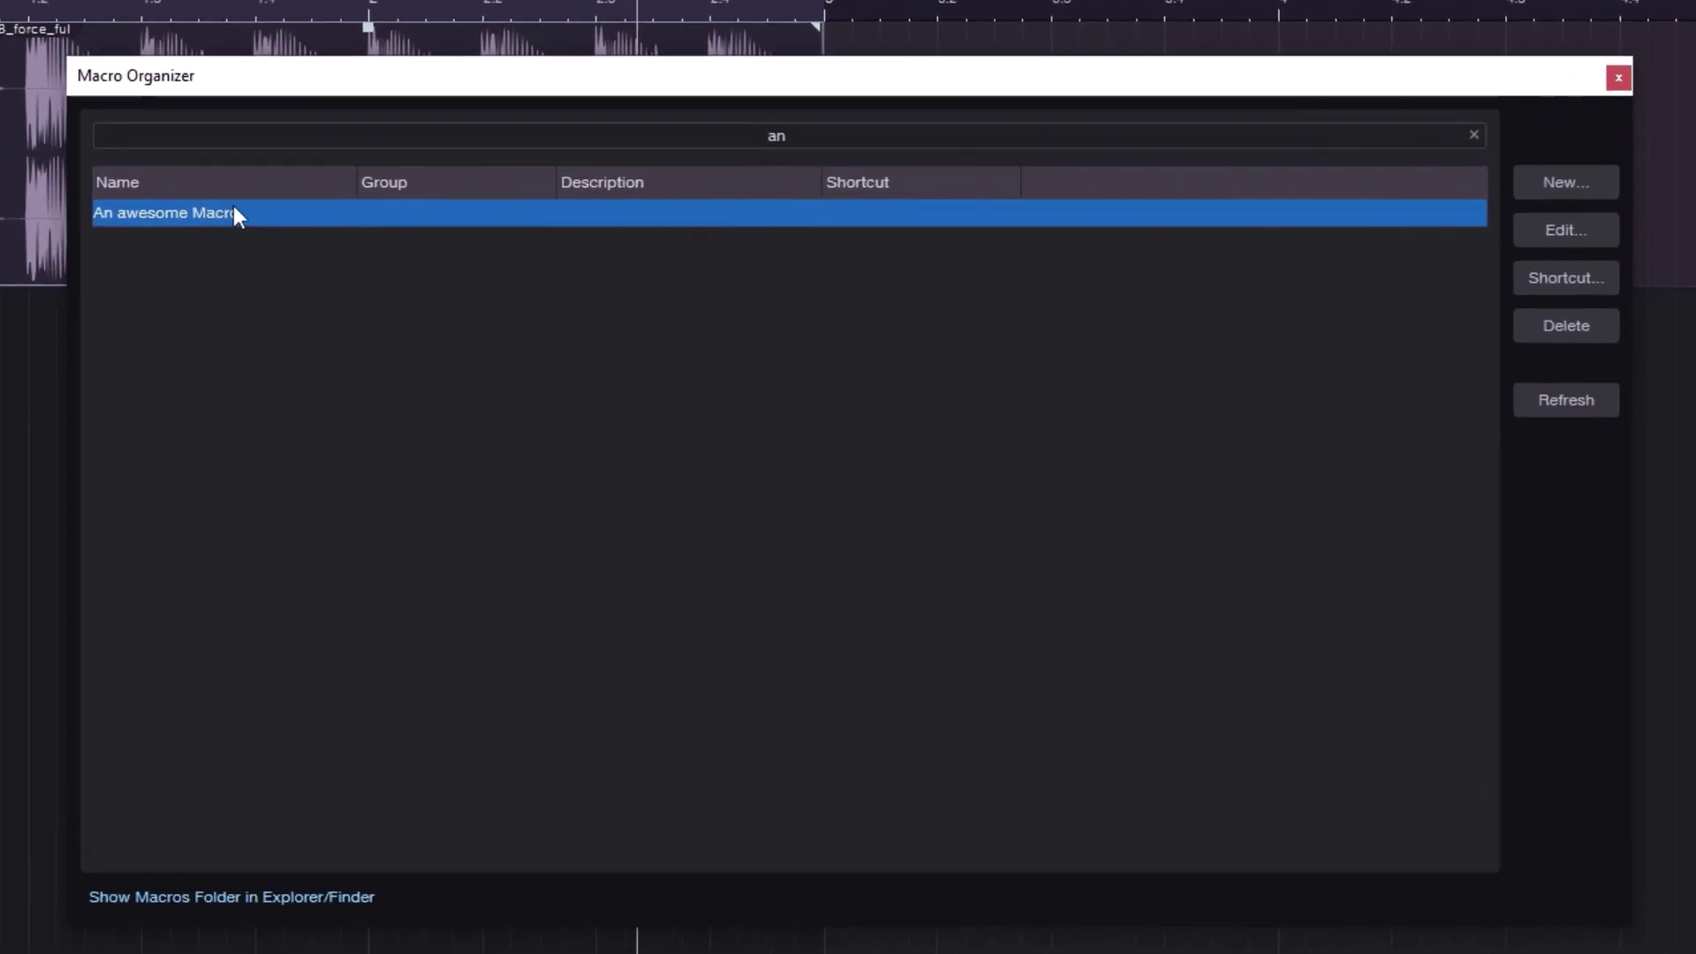
click(1562, 281)
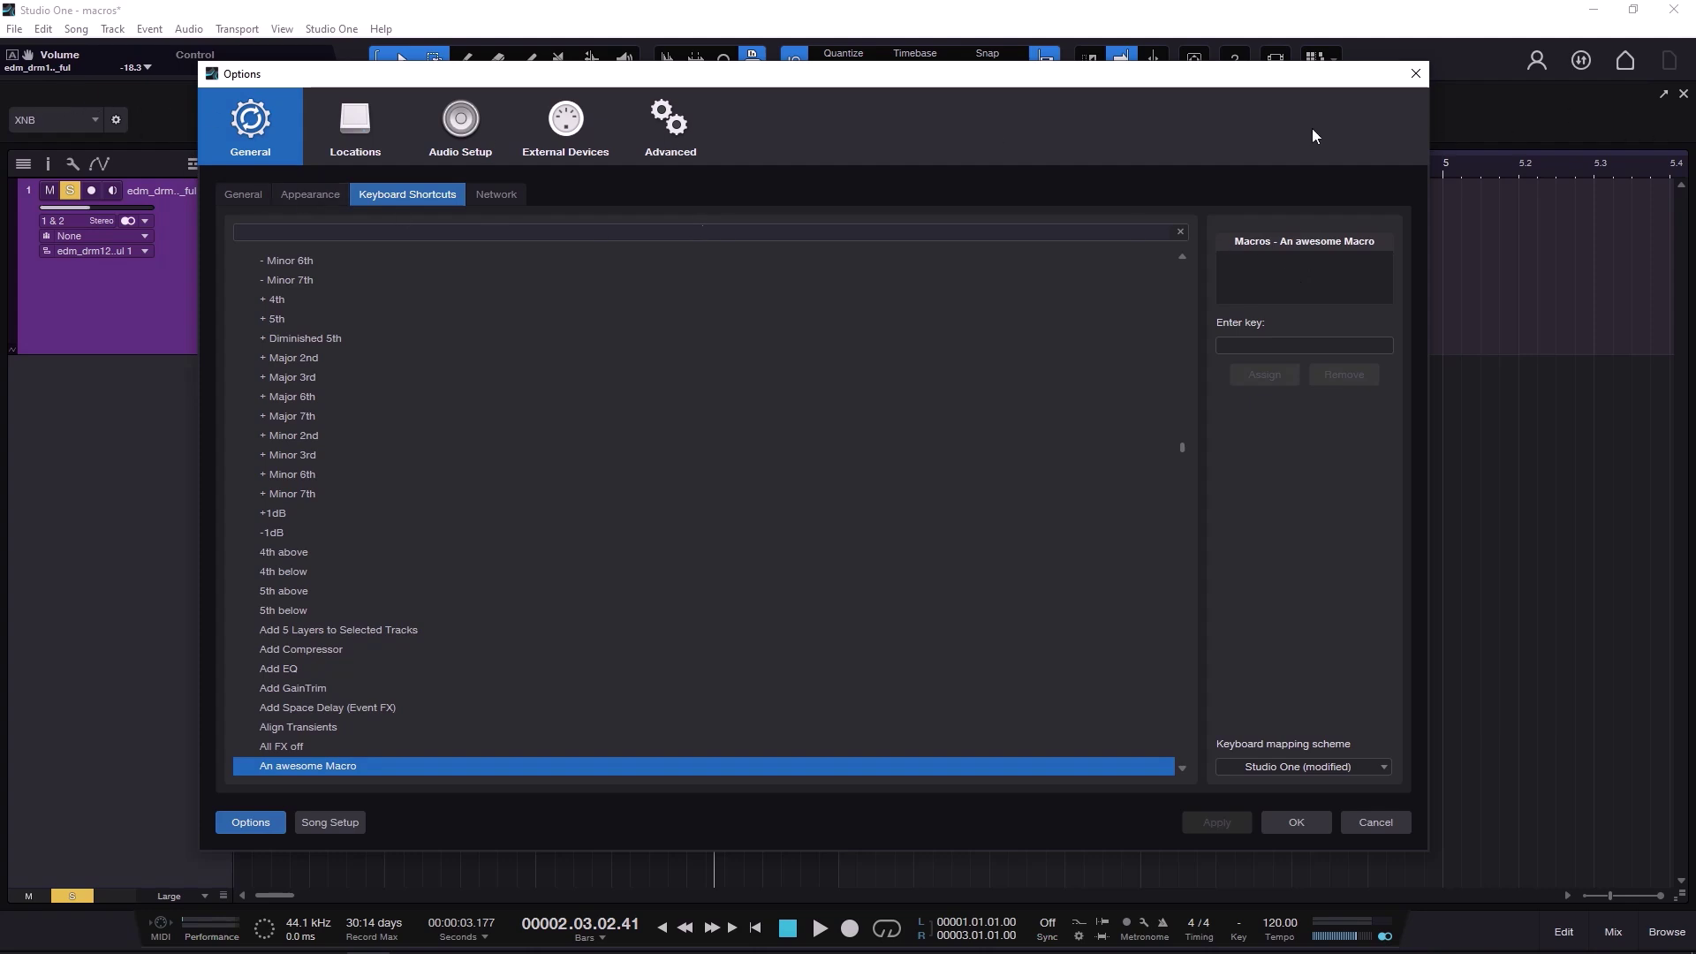
scroll(462, 661, down, 3)
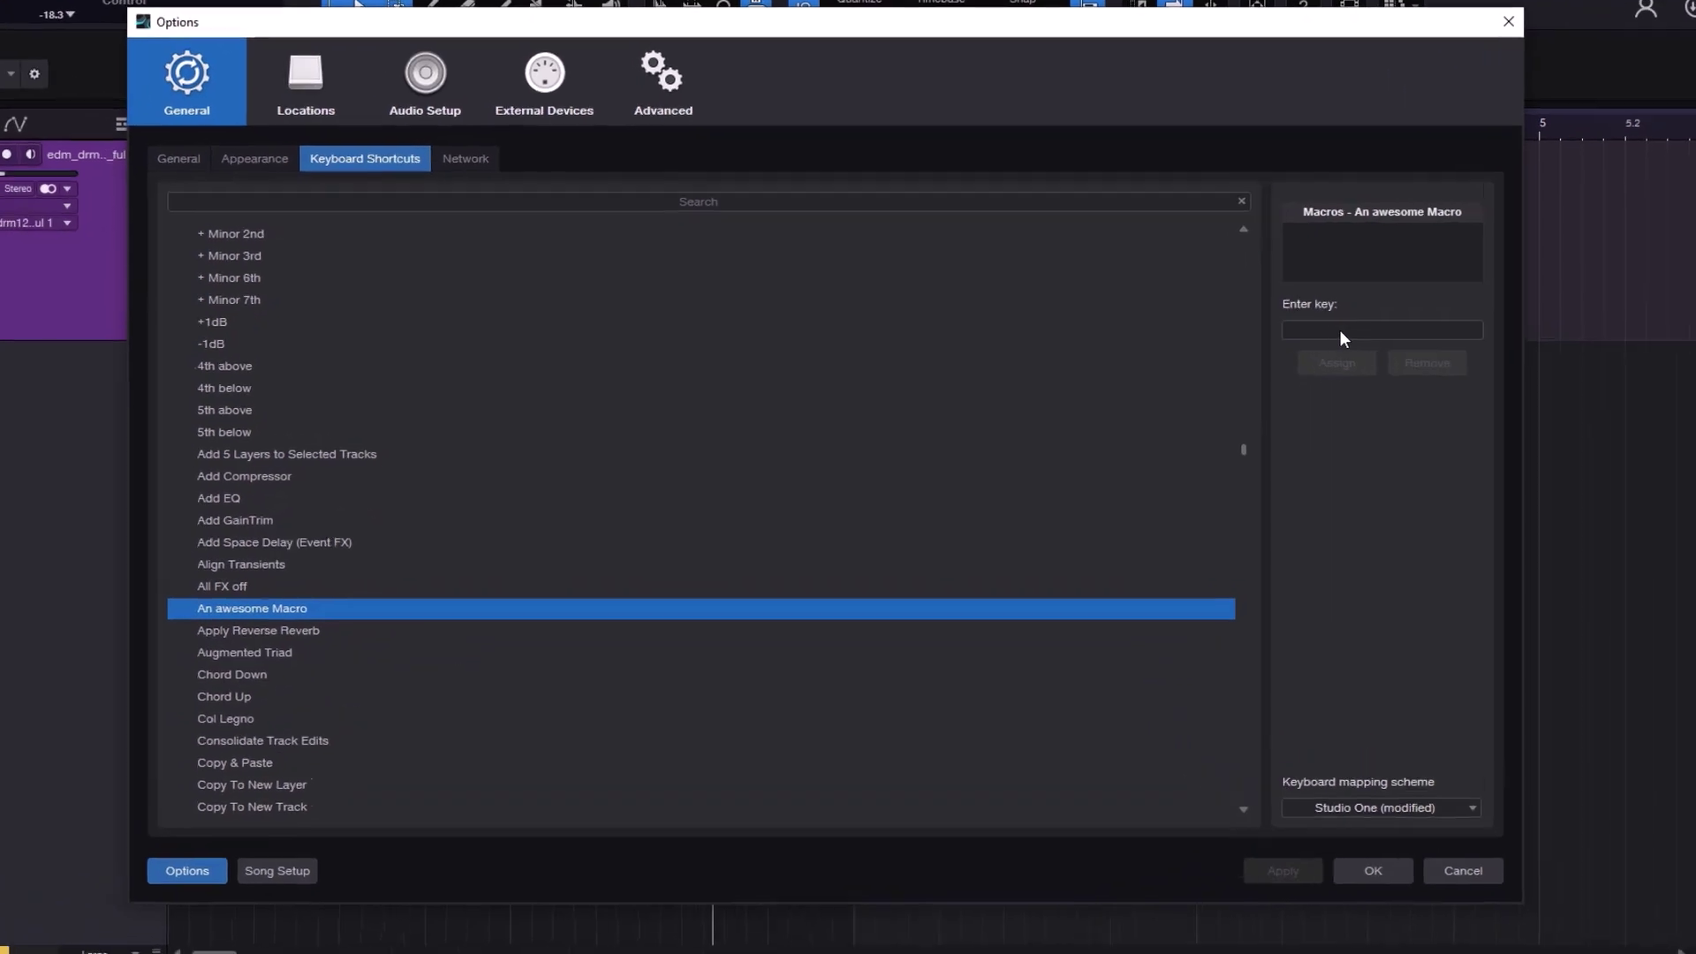
click(1267, 345)
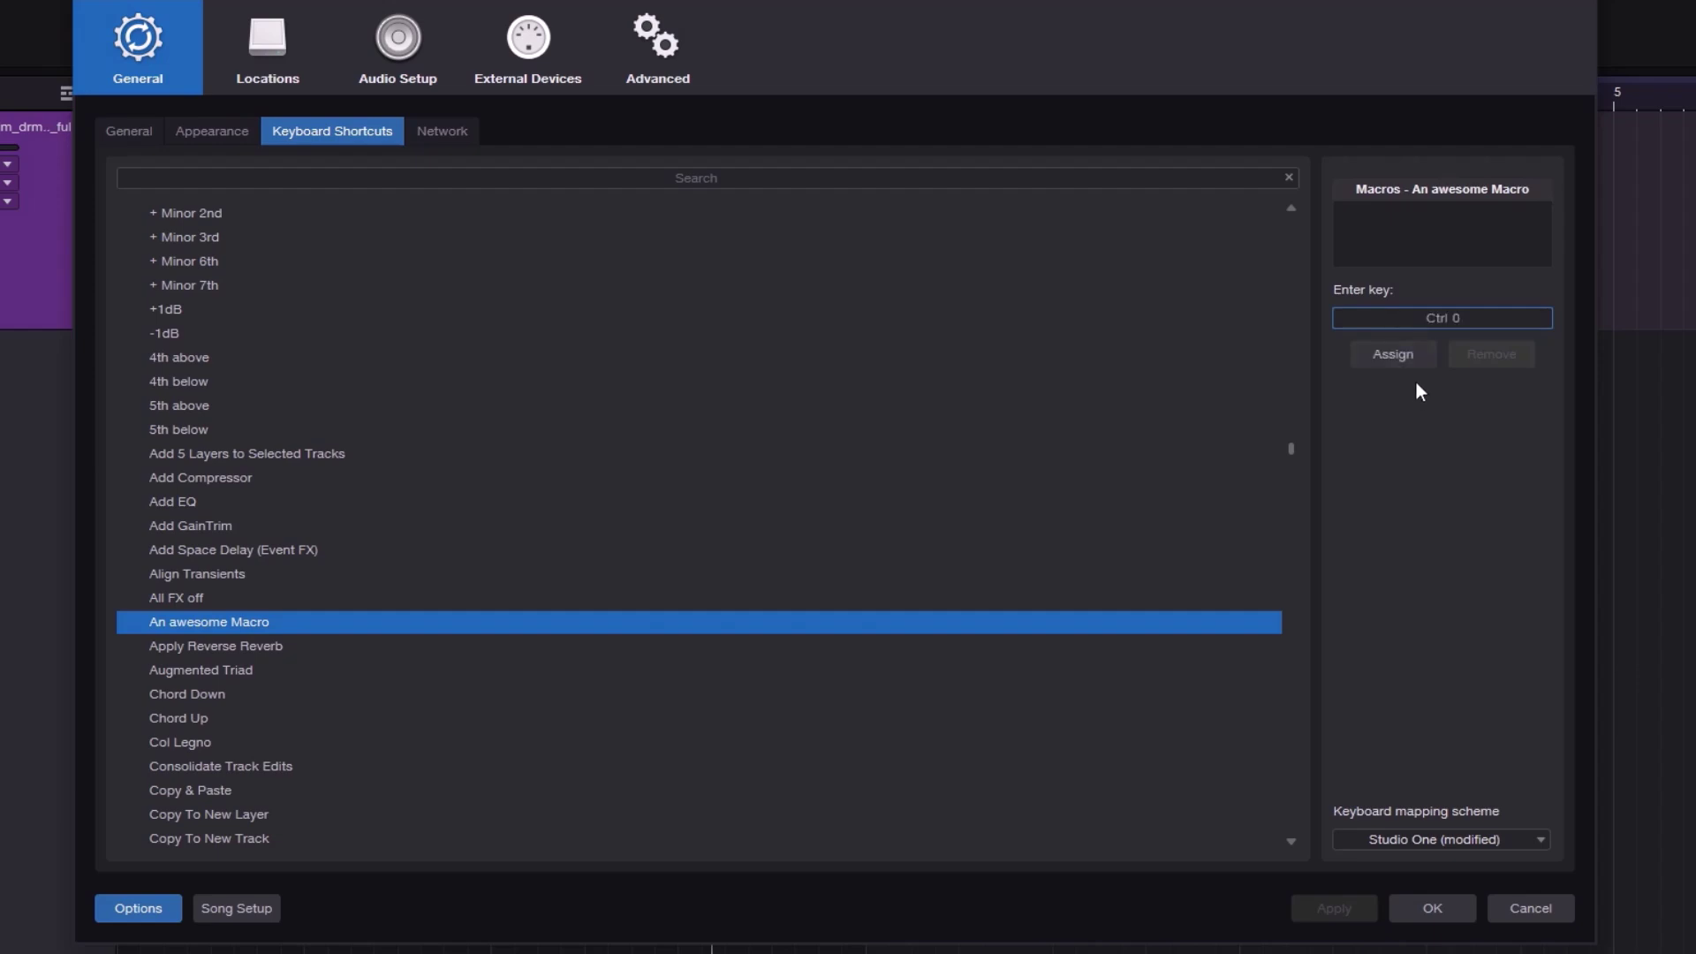
click(1408, 355)
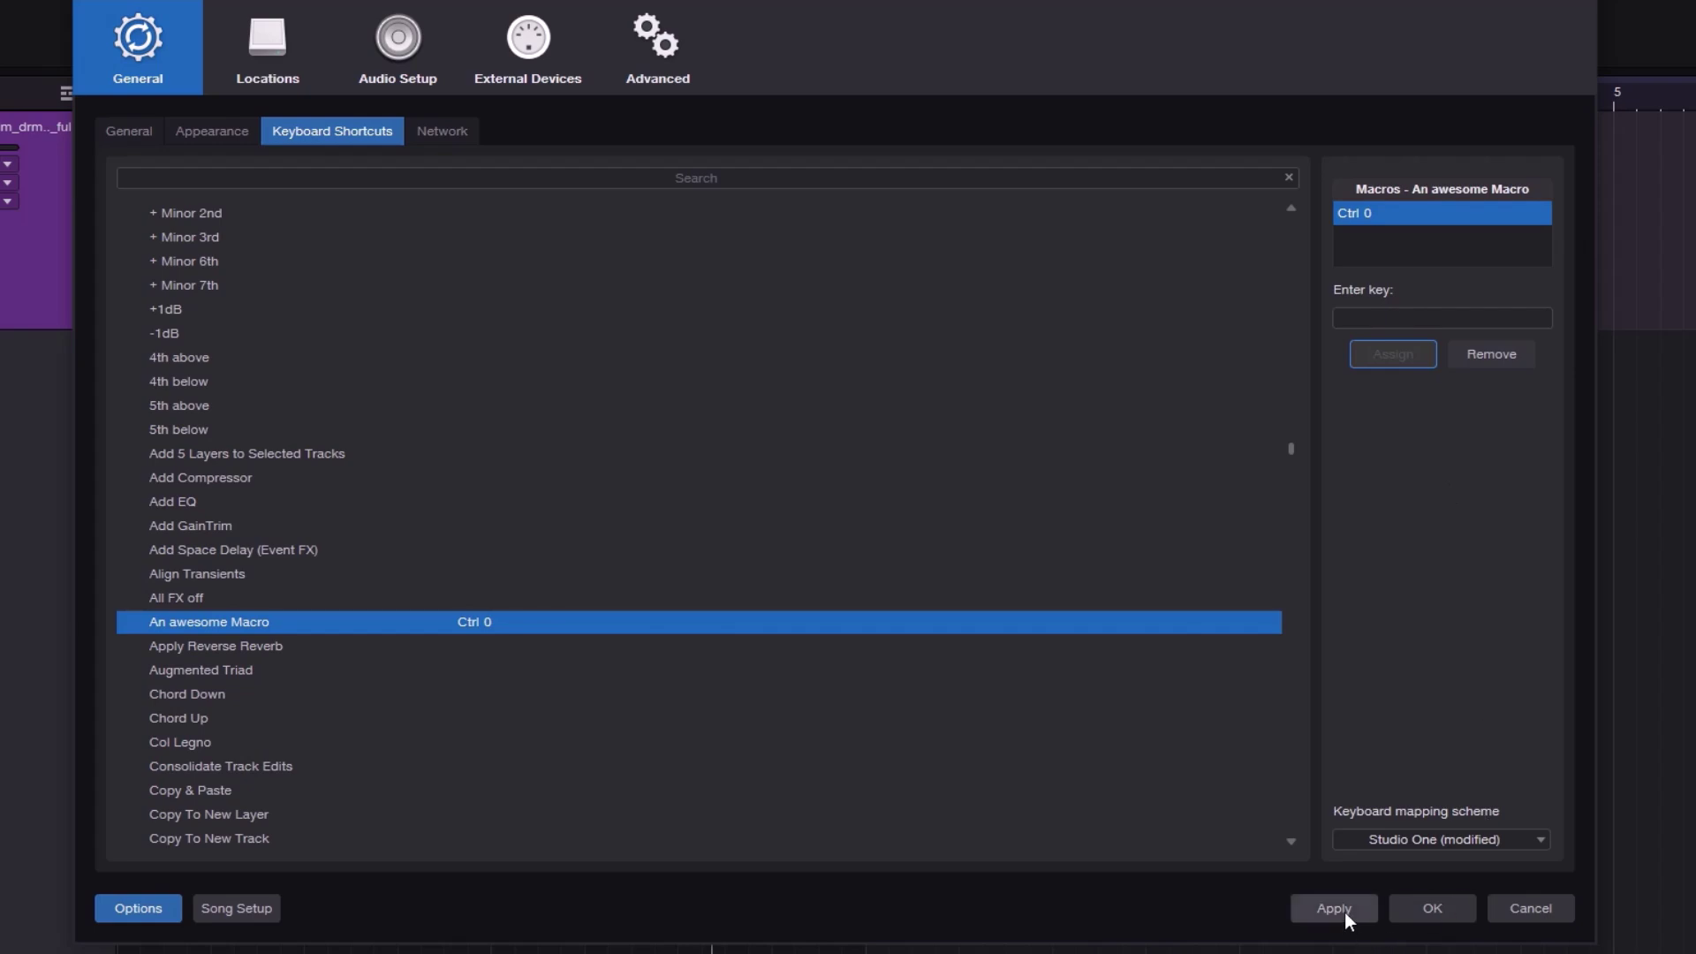
click(1437, 911)
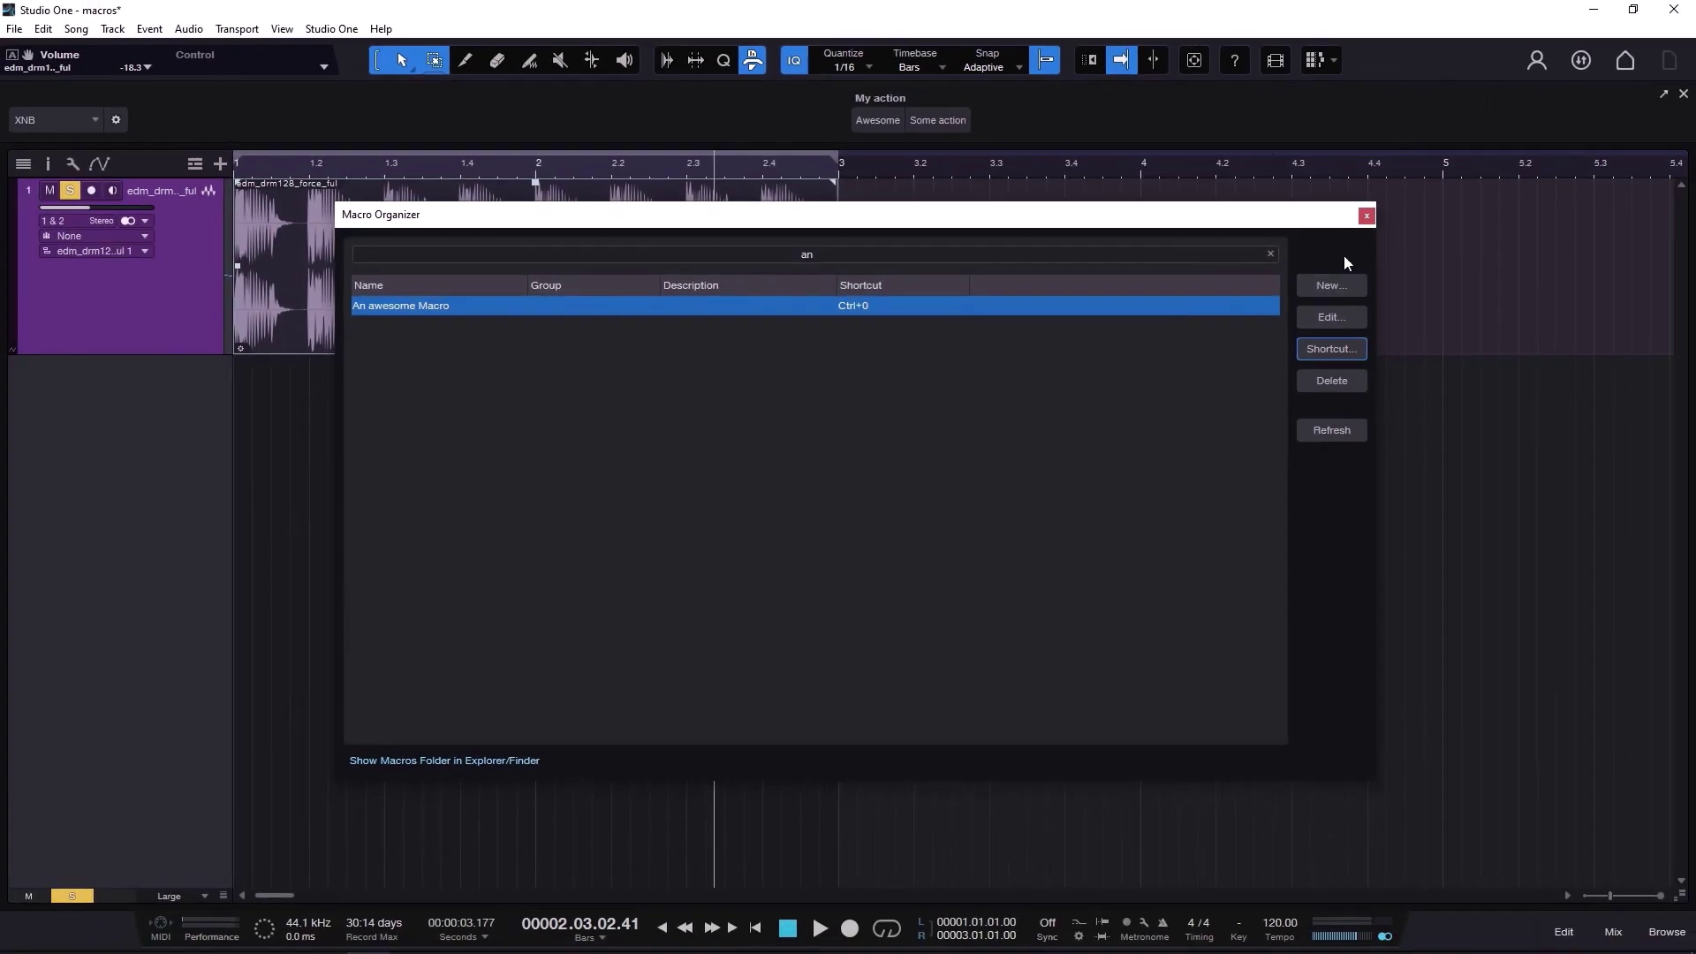
click(1367, 216)
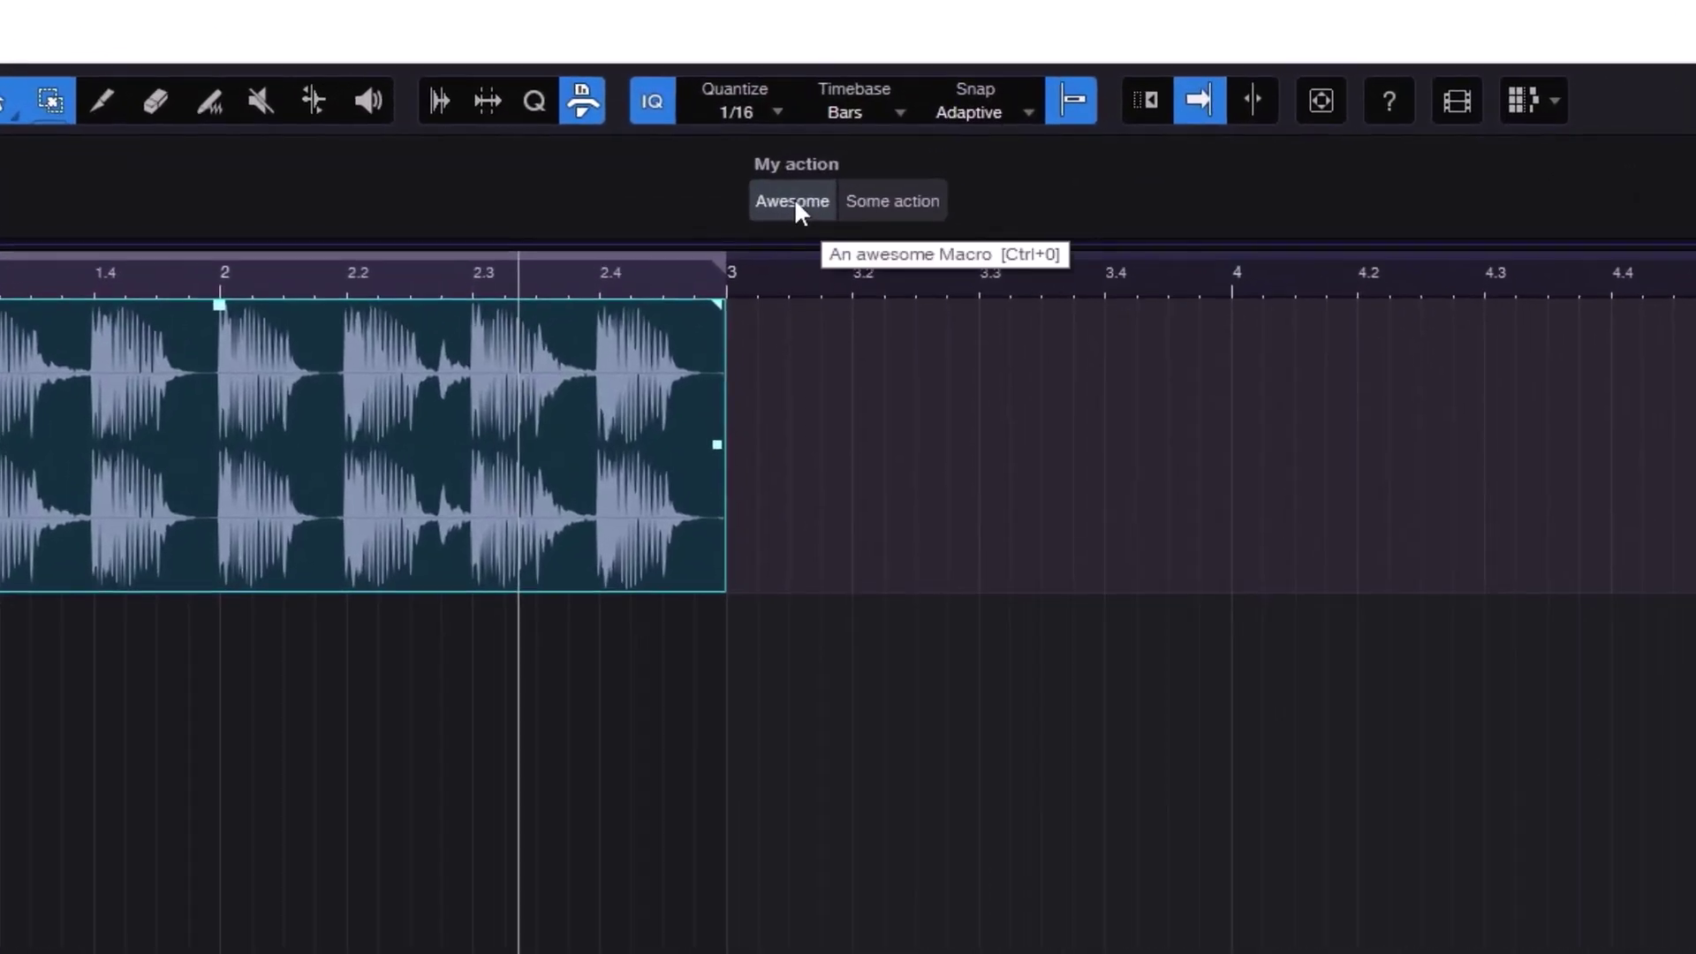
- Clear the track's solo, play from the song start, and stop playback with the track soloed again
click(794, 203)
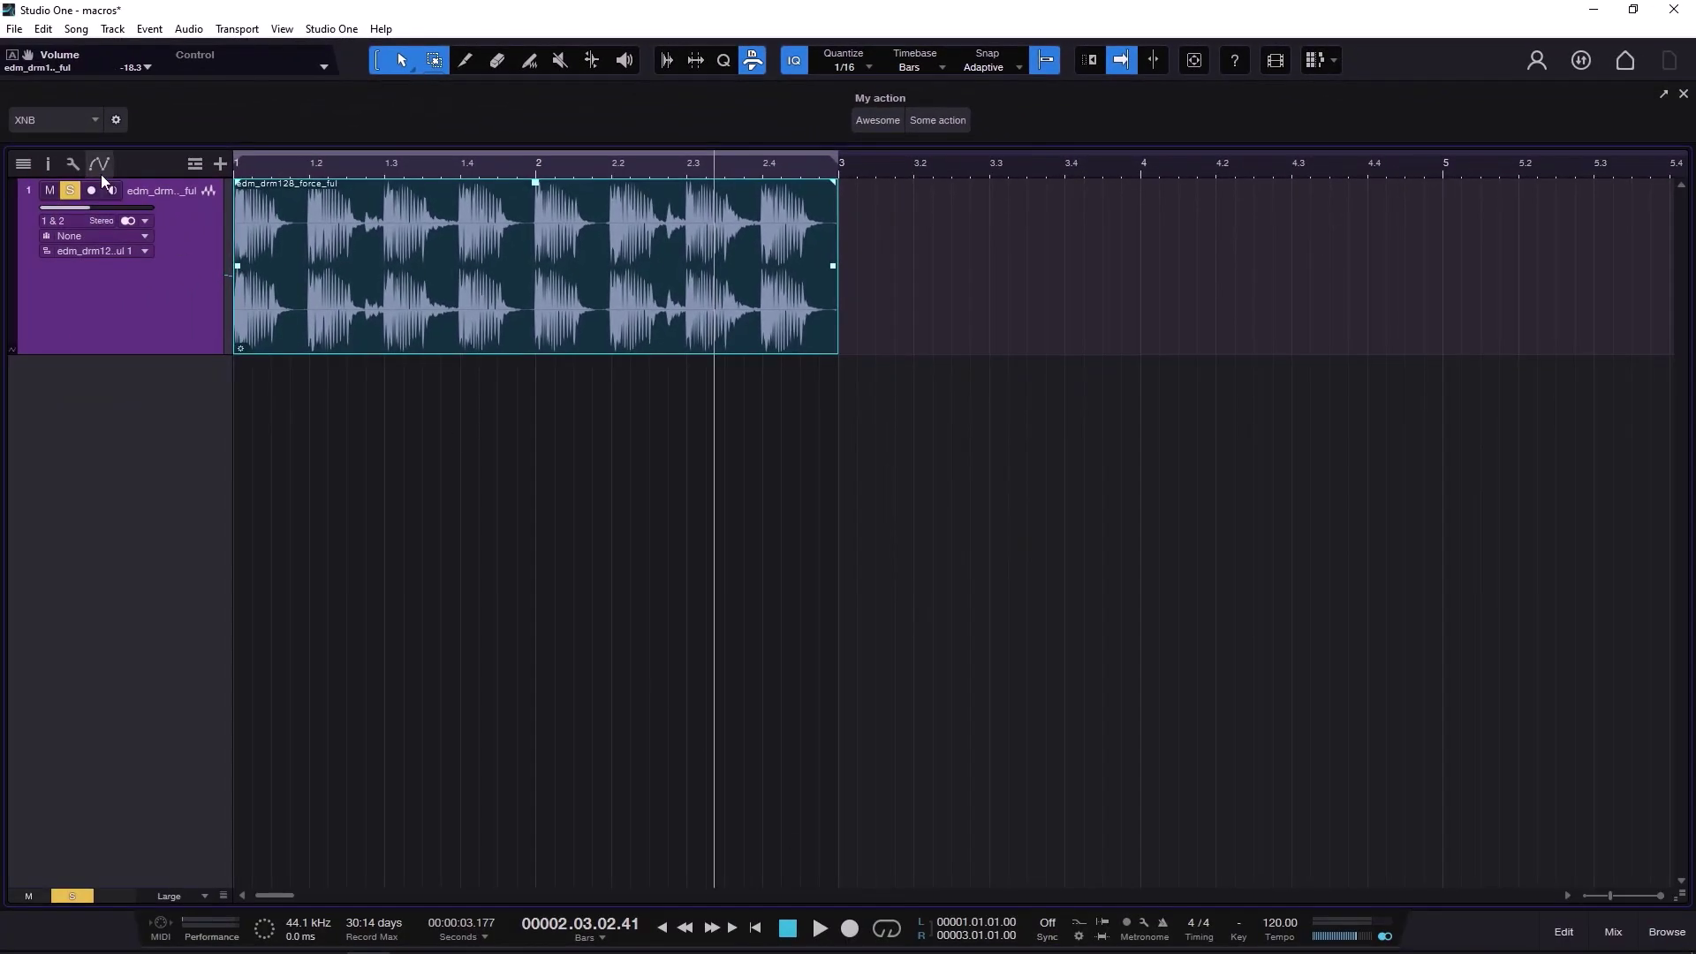
click(70, 190)
click(788, 928)
click(787, 927)
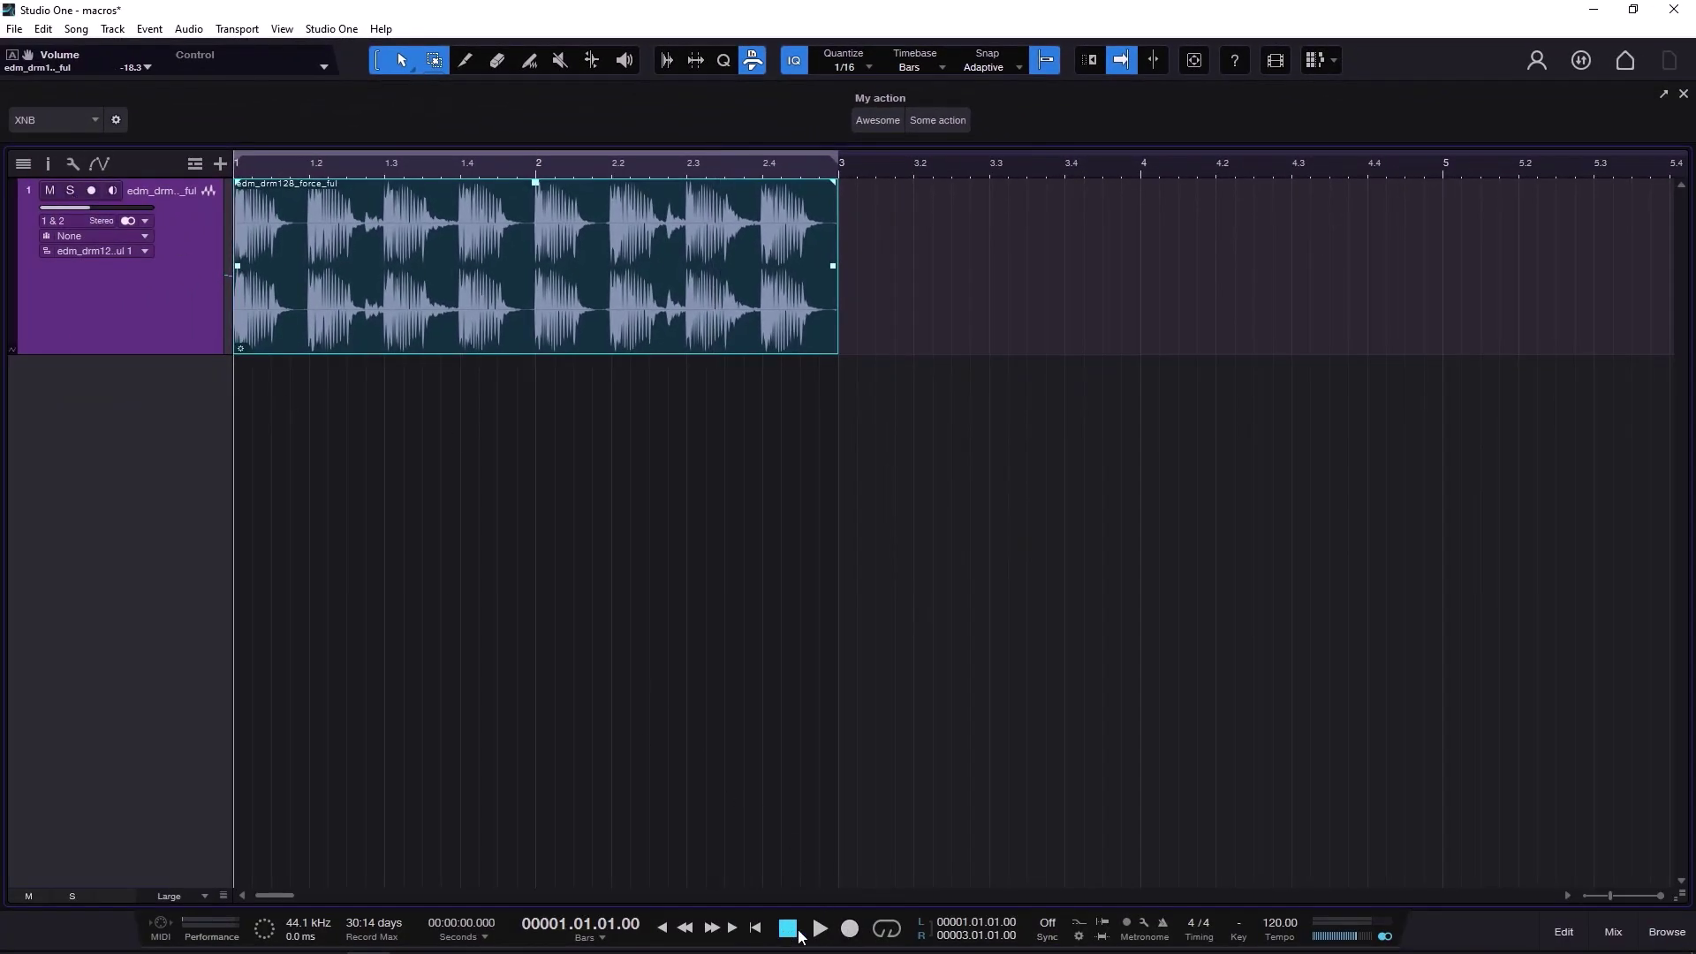
click(818, 929)
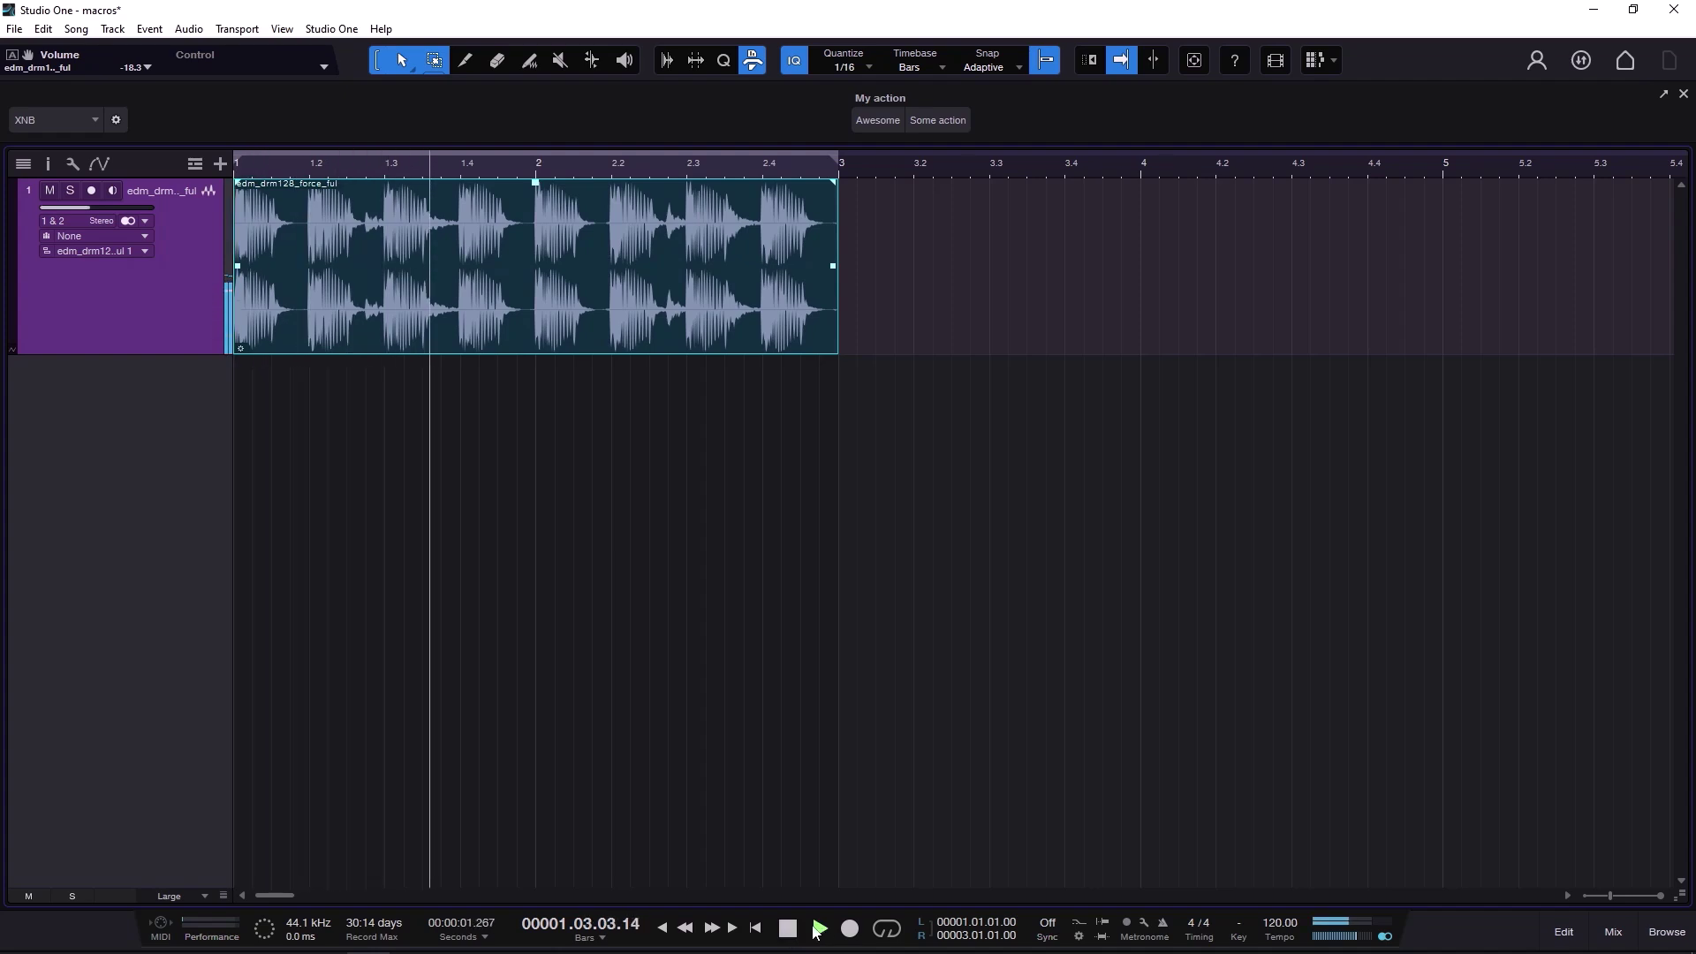
key(s)
key(space)
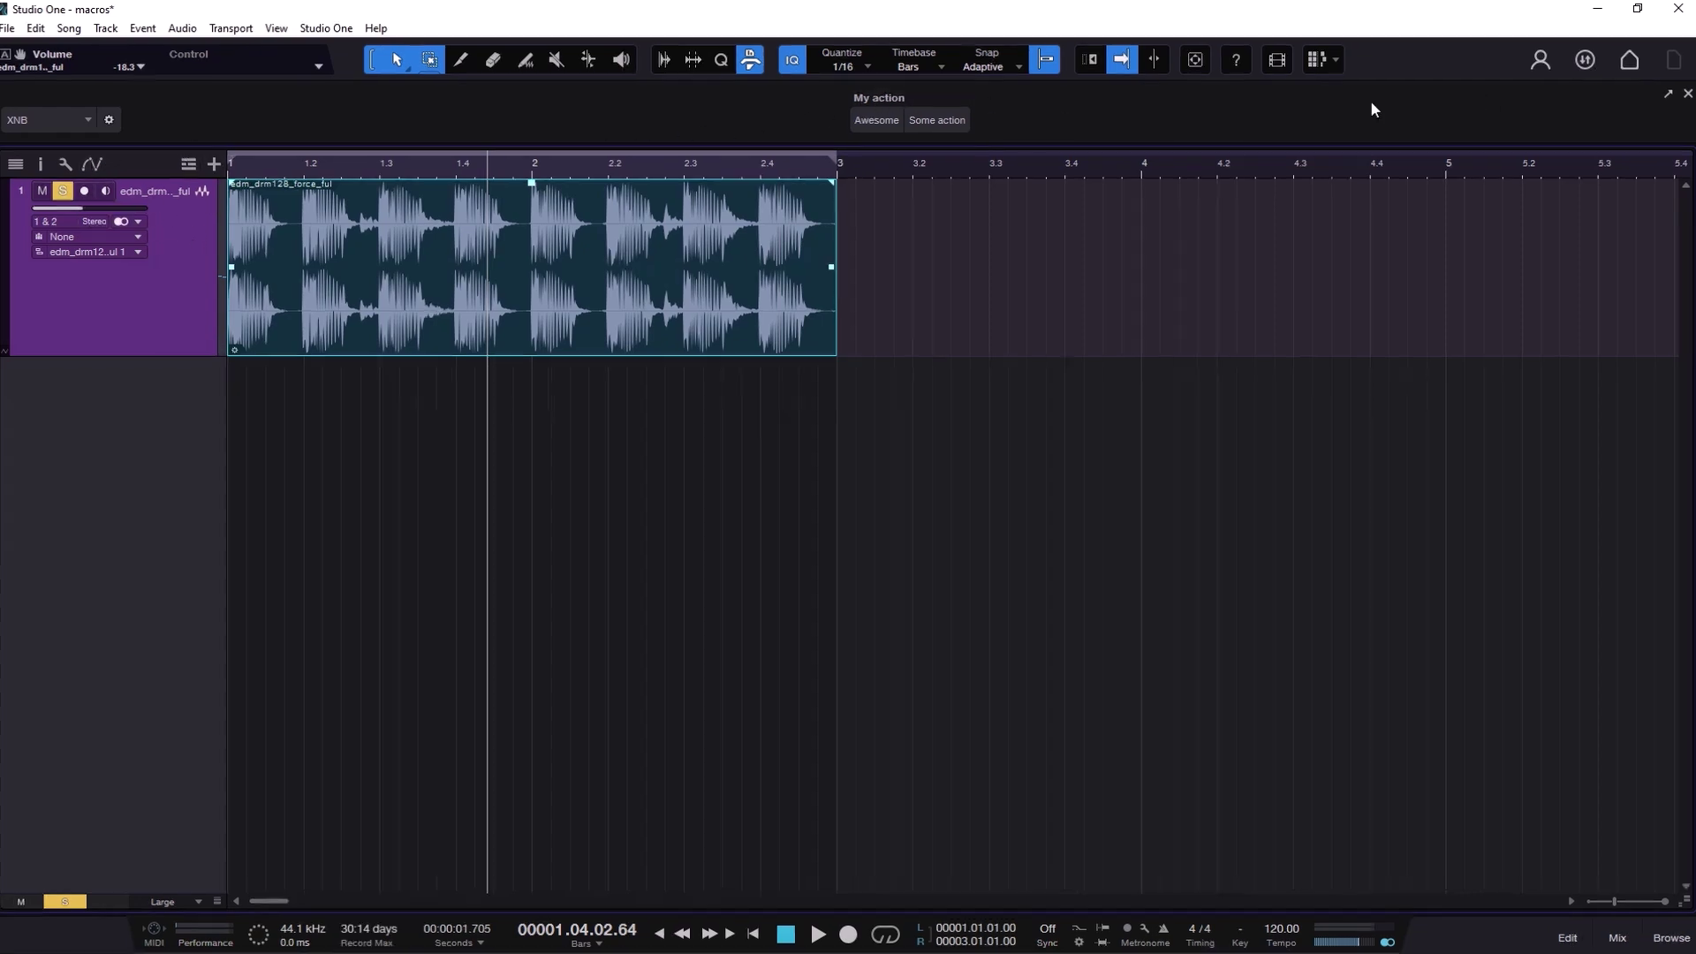
- Try left and right alignment for the macro page's button group, and return it to center alignment
right_click(1303, 118)
key(Escape)
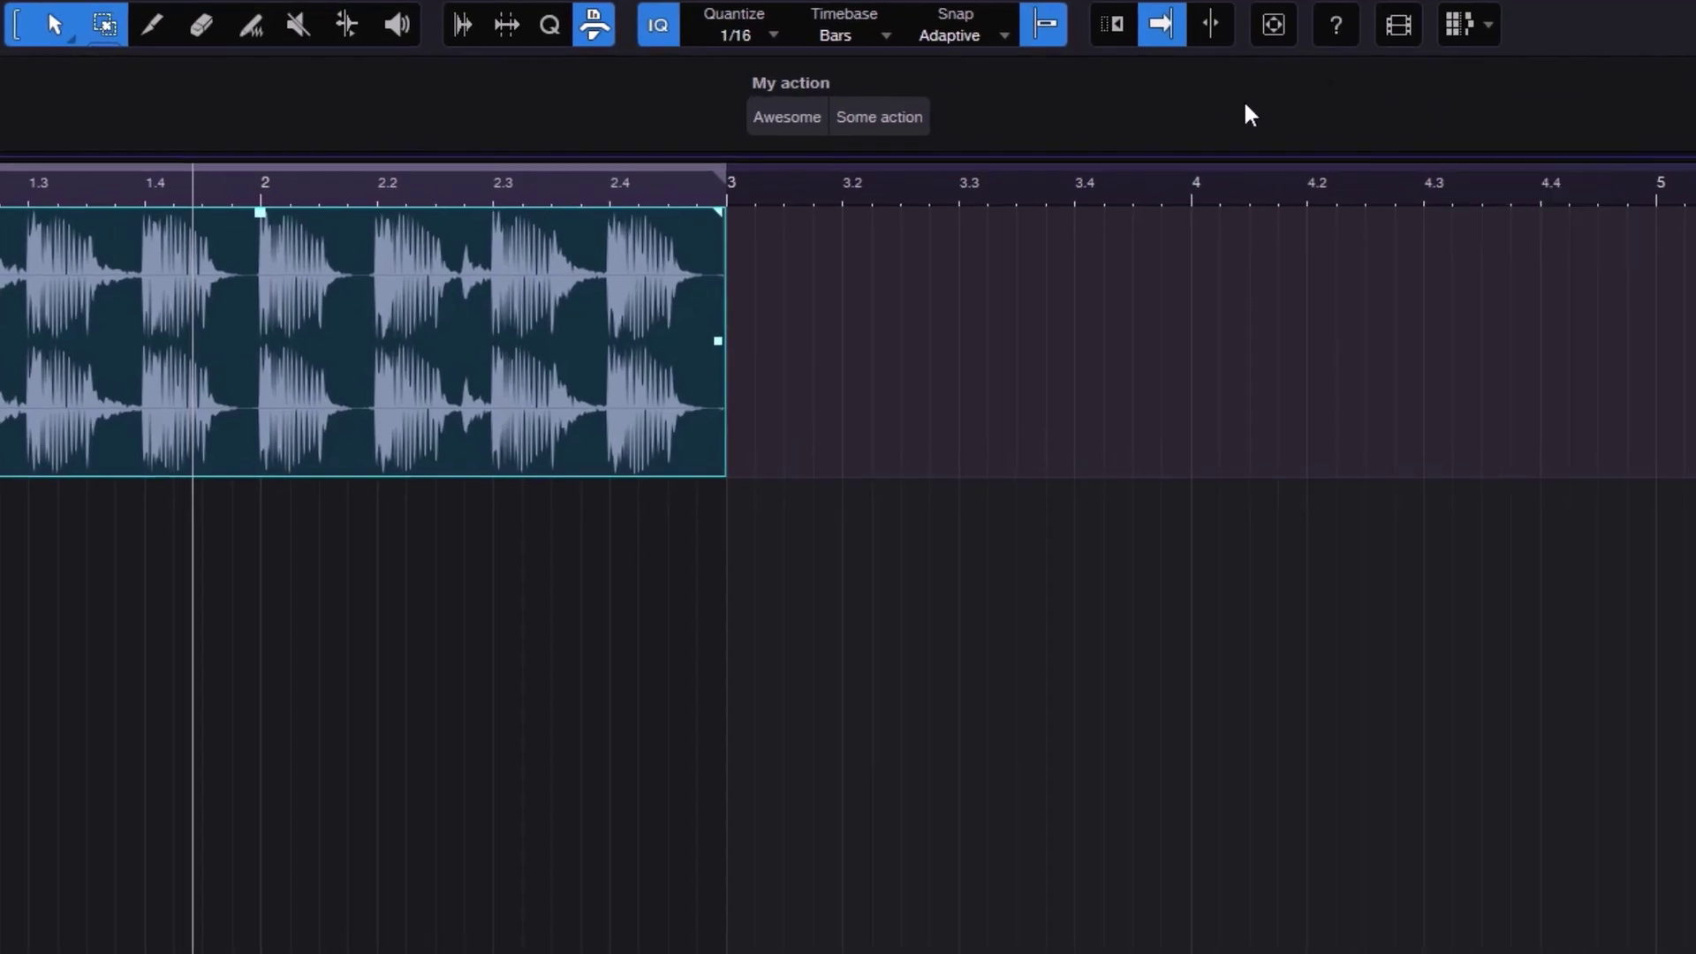
right_click(1250, 113)
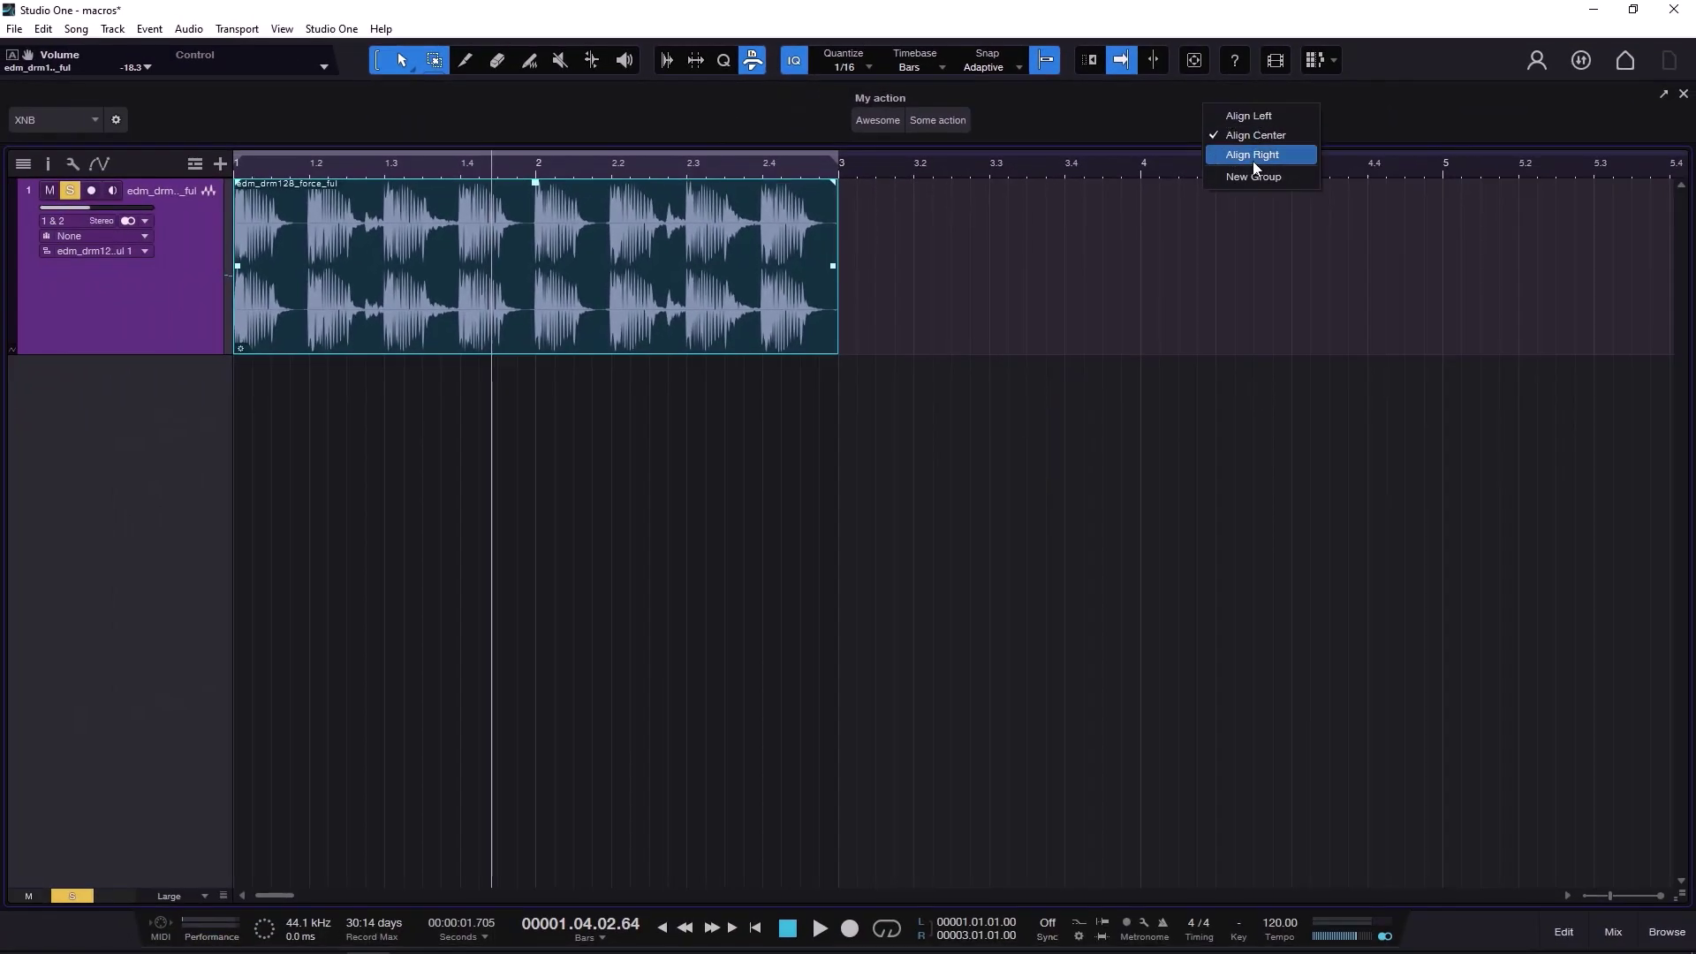
click(1253, 116)
right_click(1144, 133)
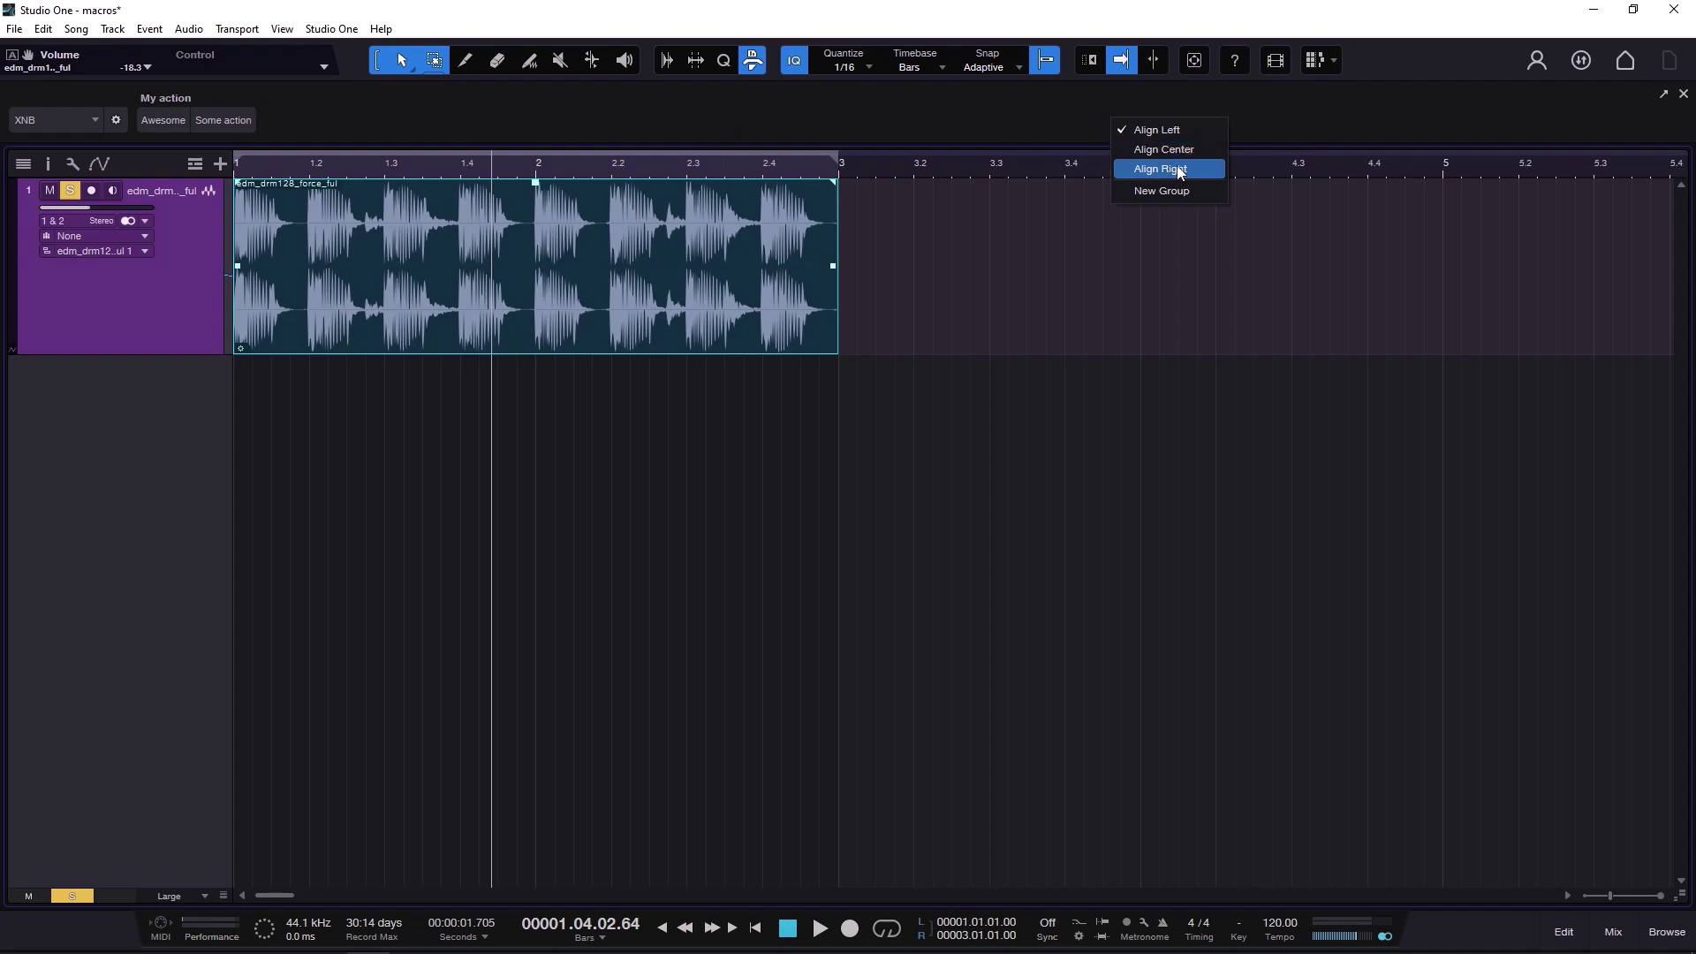
click(1160, 168)
right_click(1181, 106)
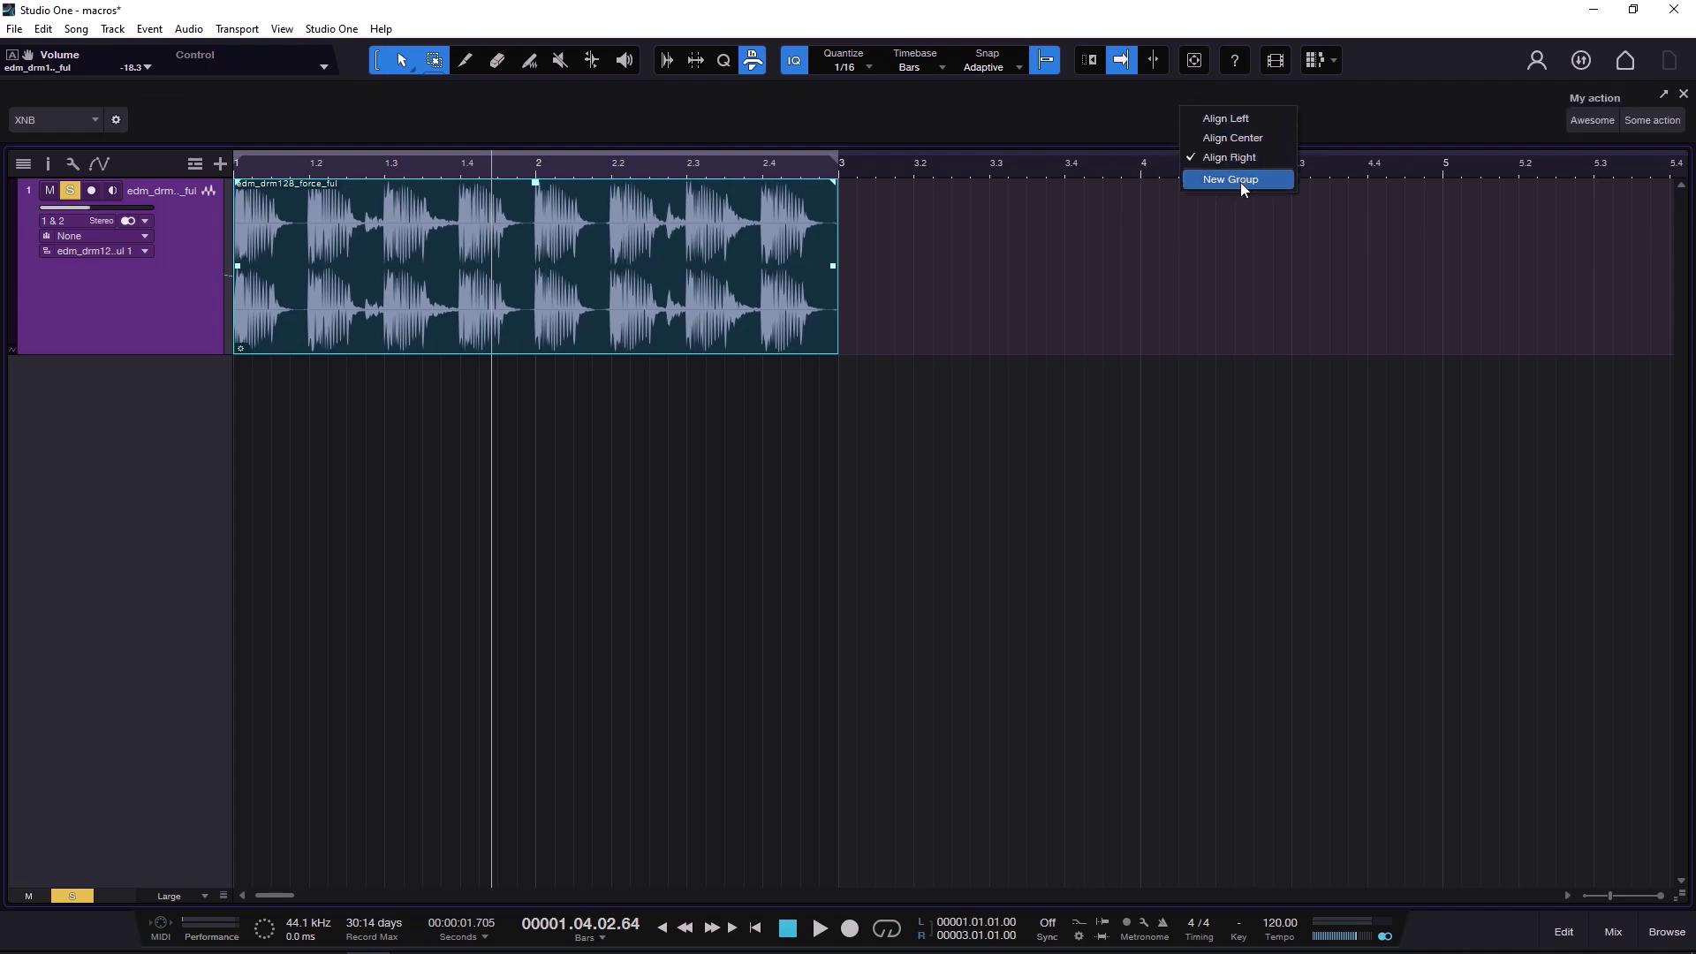
click(1259, 140)
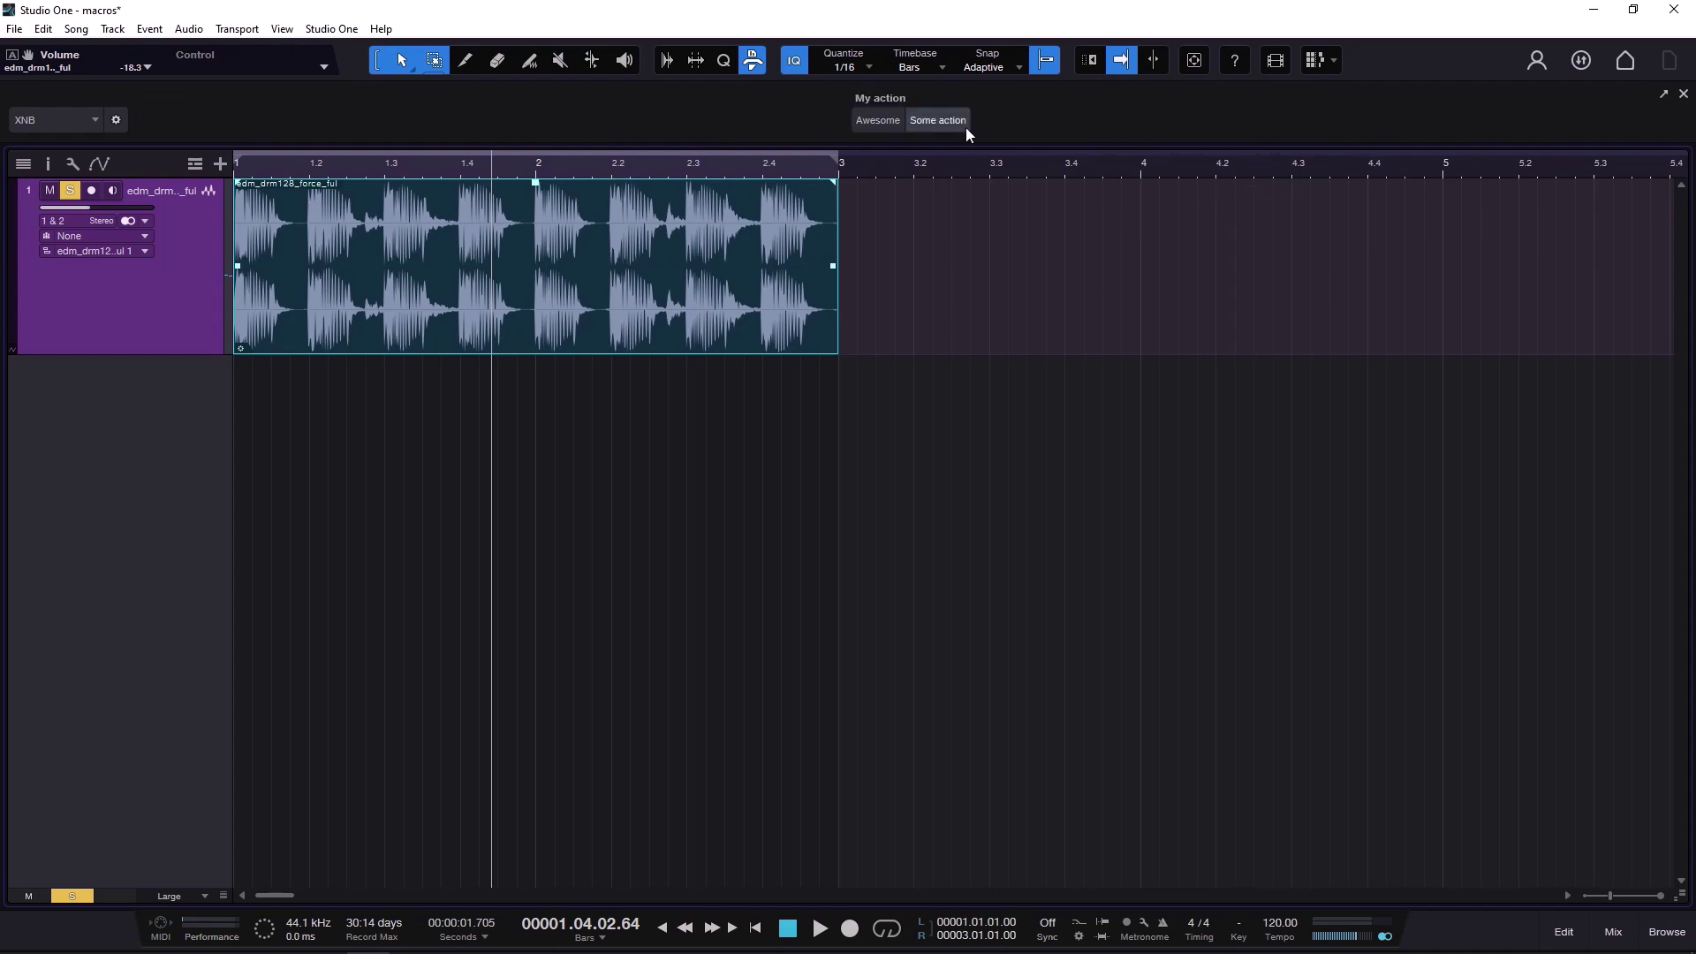
- Remove the Some action and Awesome buttons from the My action group
right_click(952, 126)
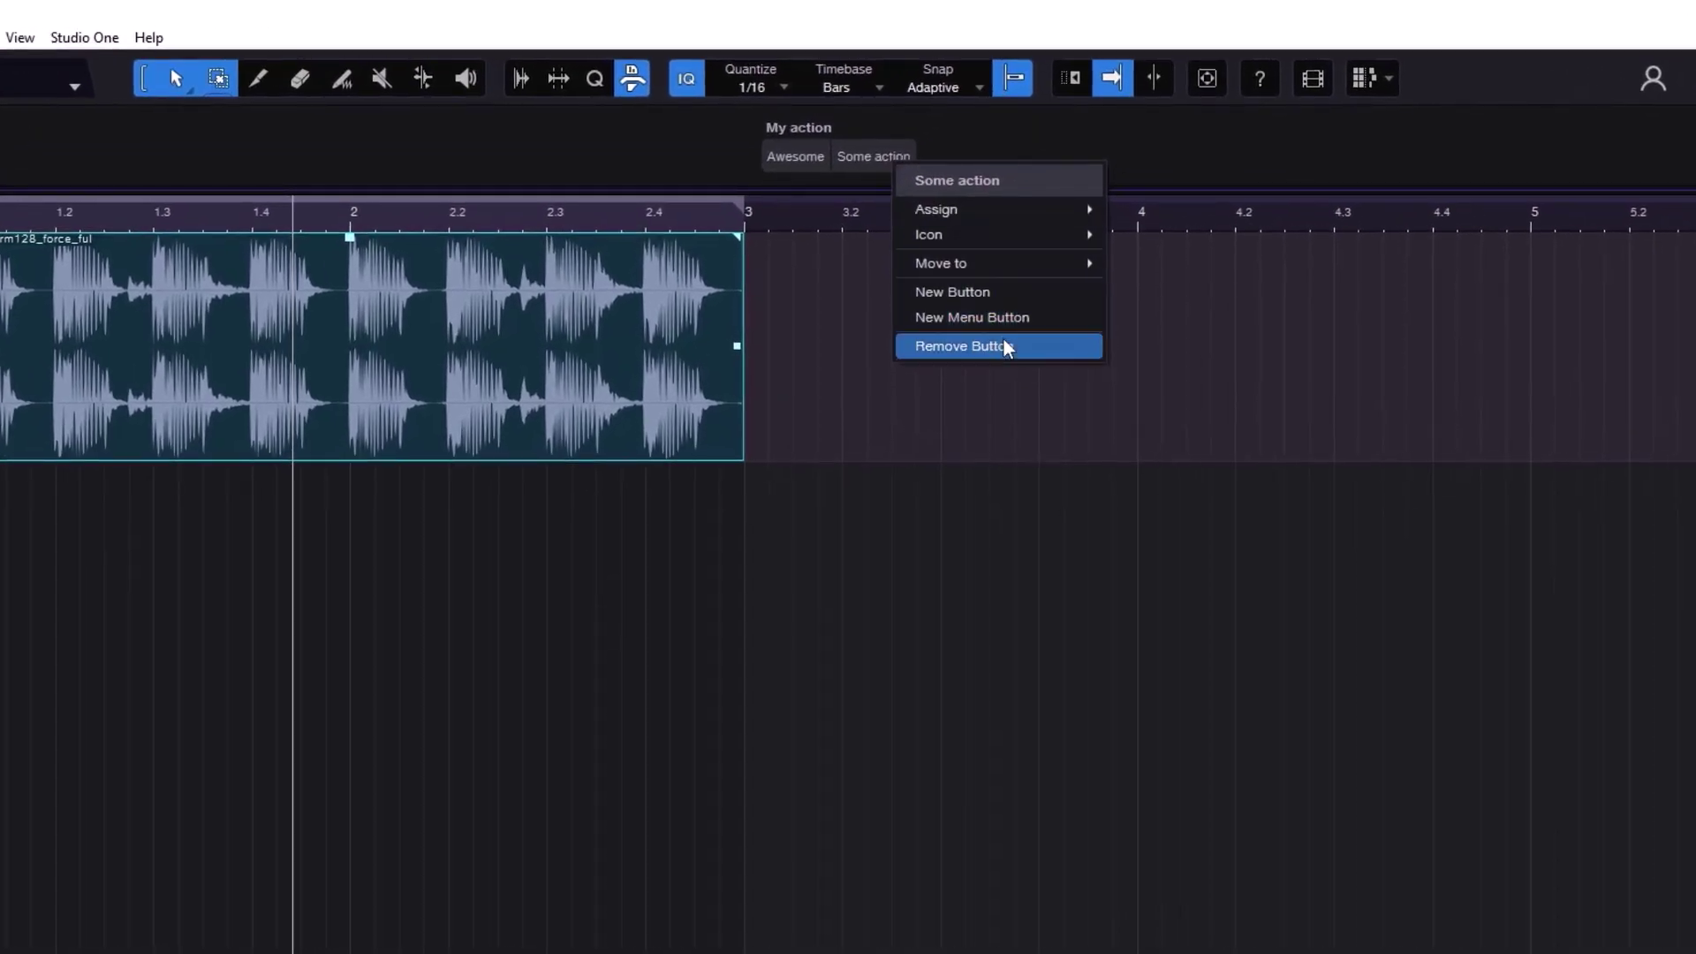
click(1003, 341)
click(803, 628)
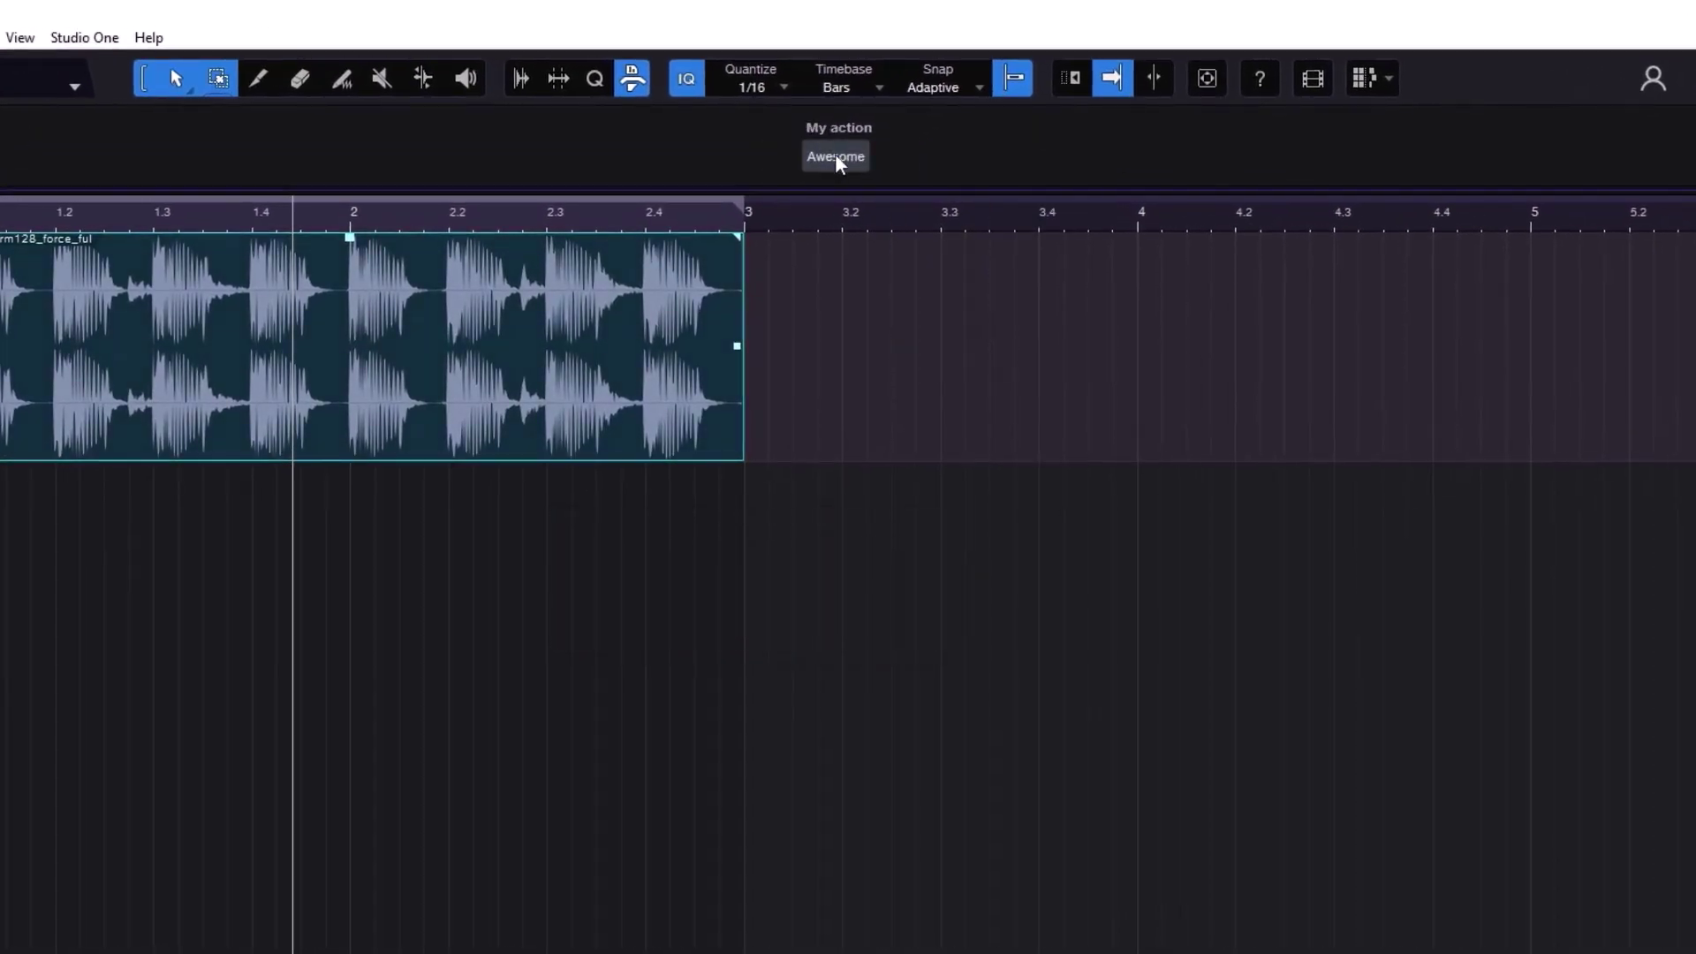
right_click(836, 159)
click(918, 397)
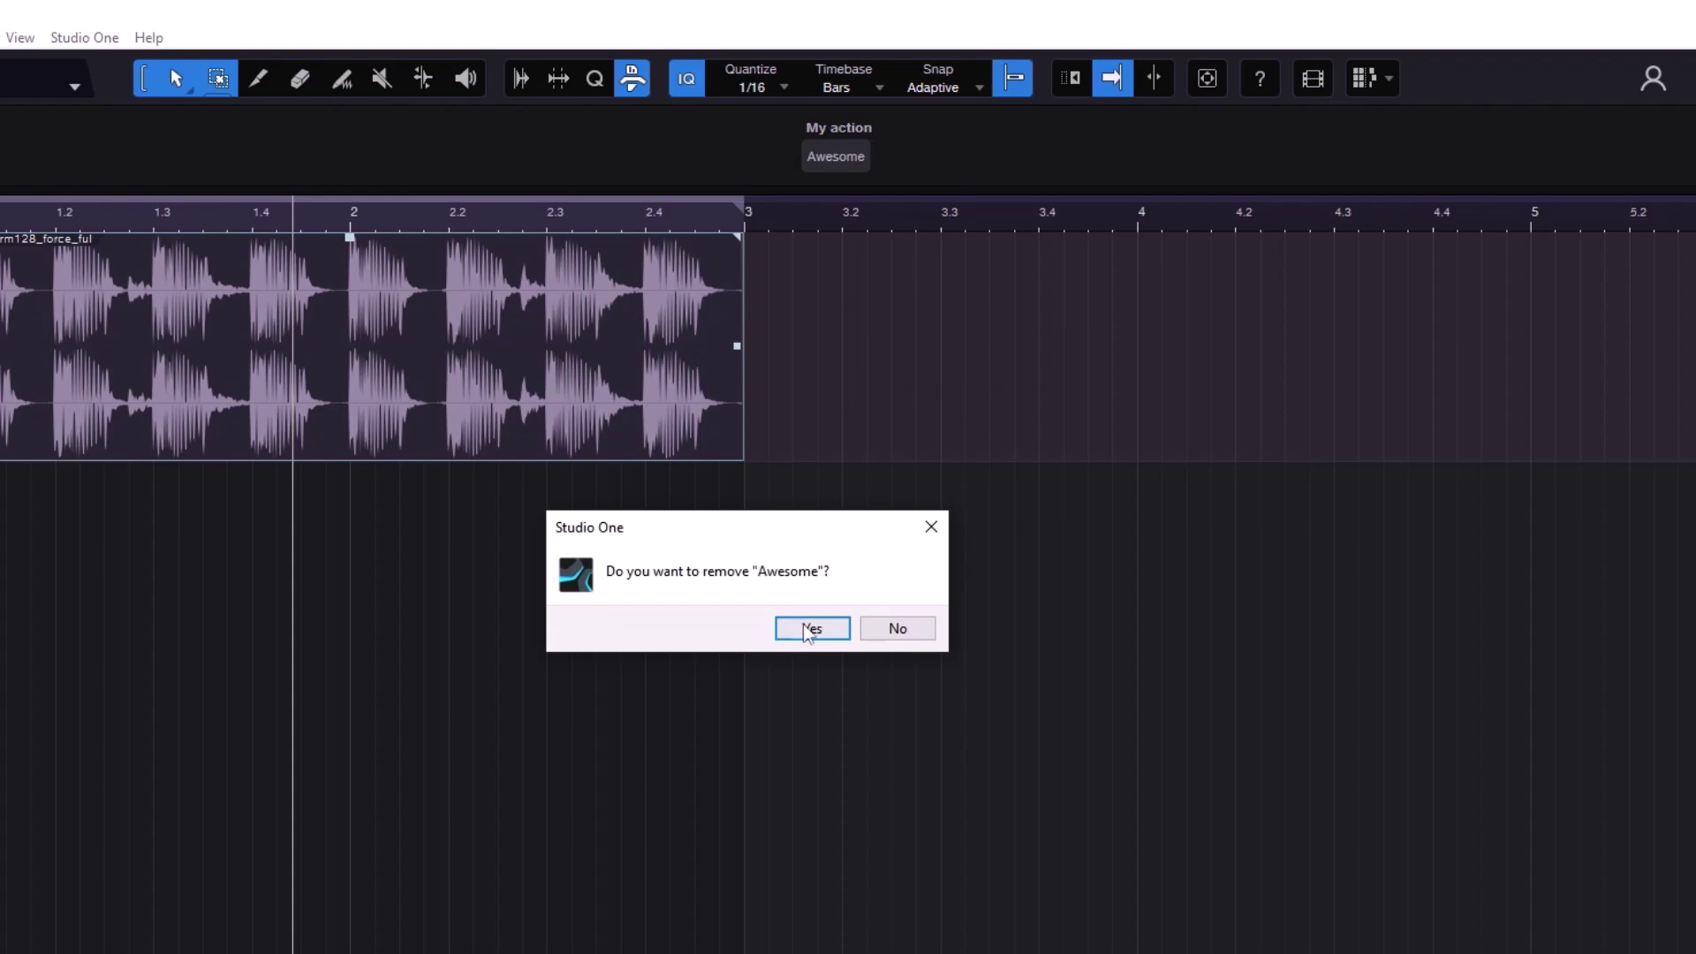
click(812, 629)
- Remove the My action group from the XNB macro page
right_click(839, 127)
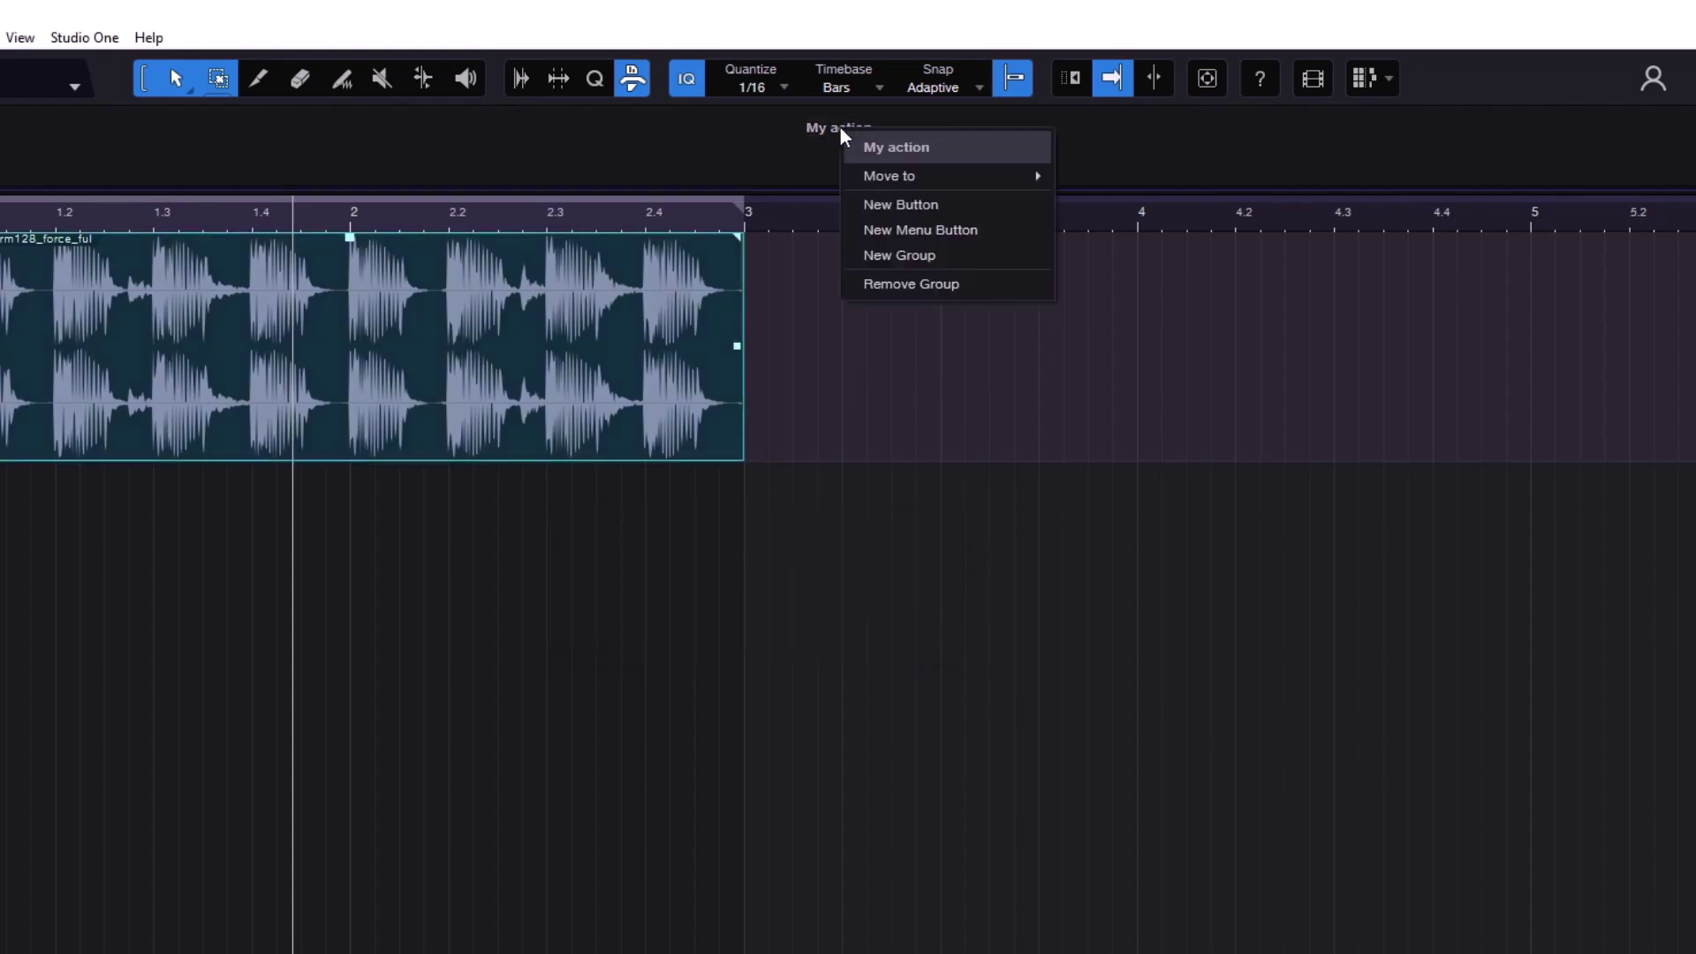
click(910, 282)
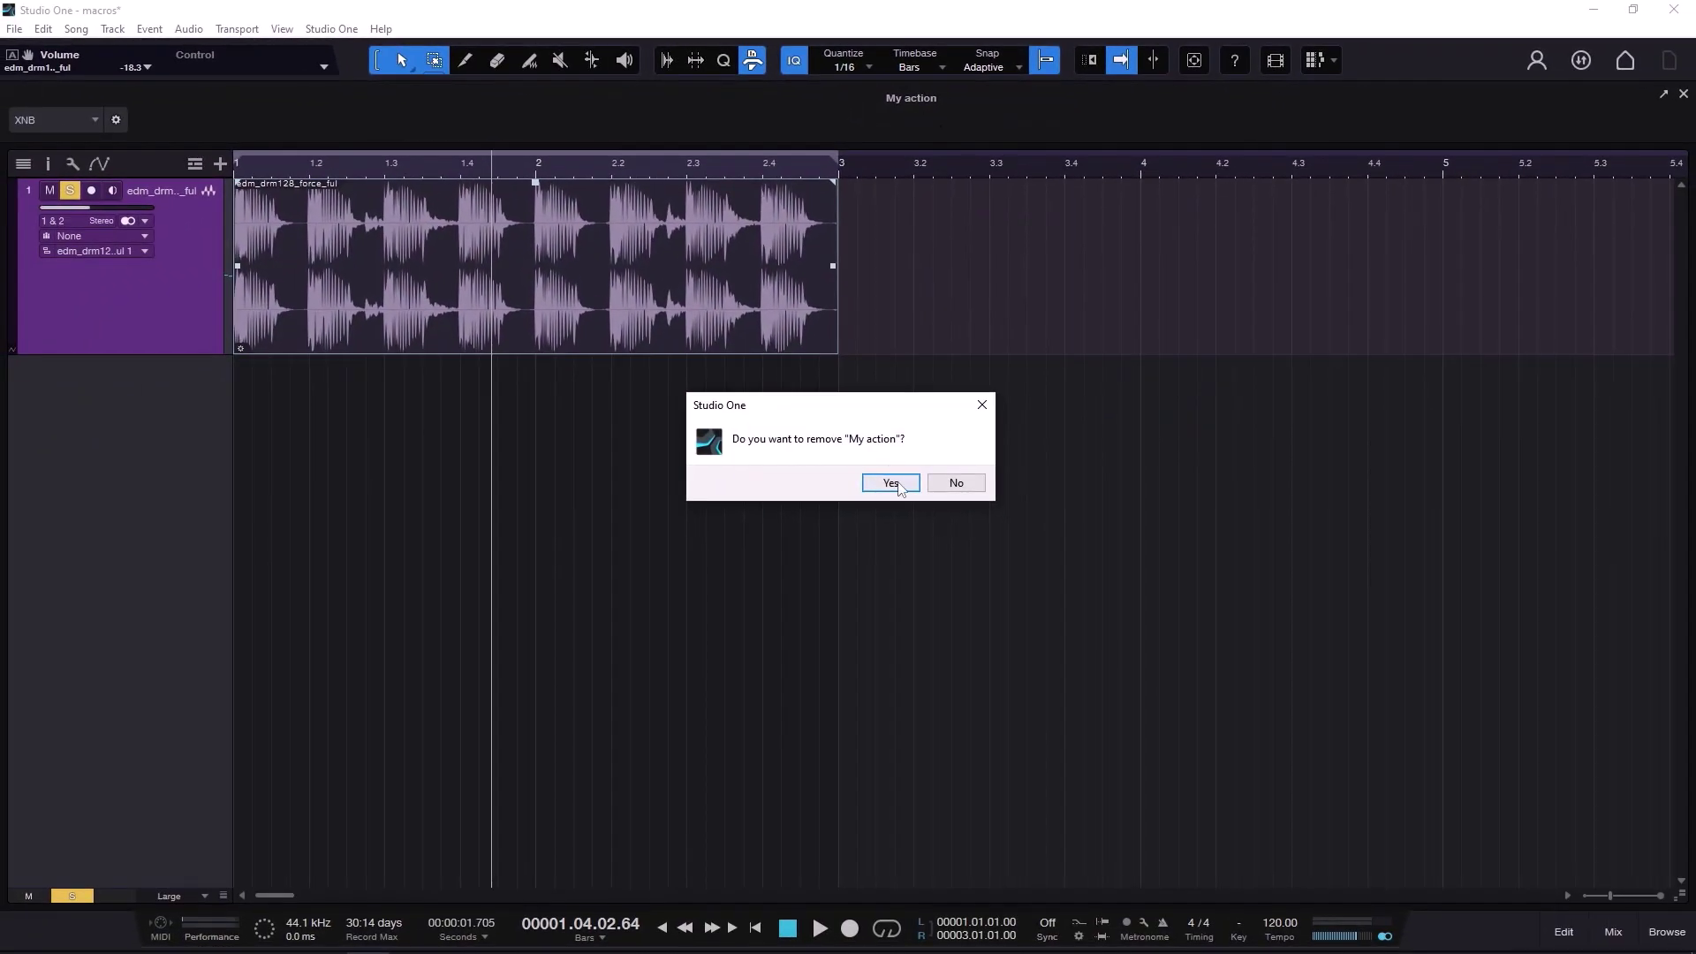
click(881, 482)
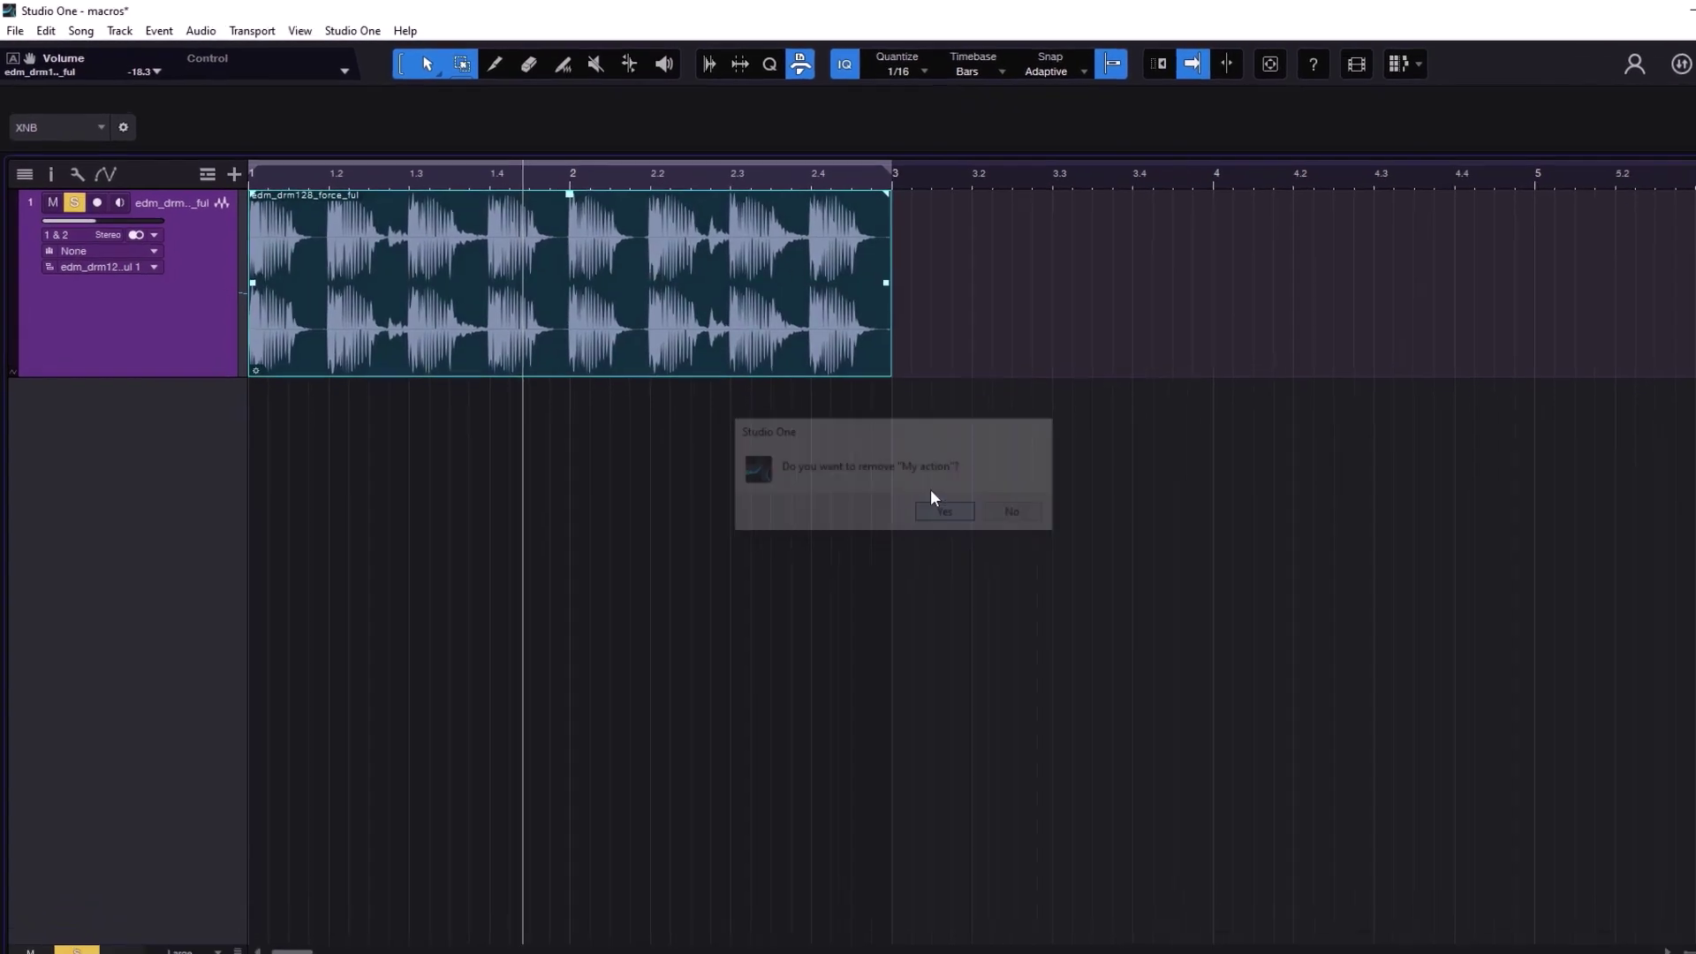
- Remove the XNB page from the macro toolbar
click(123, 127)
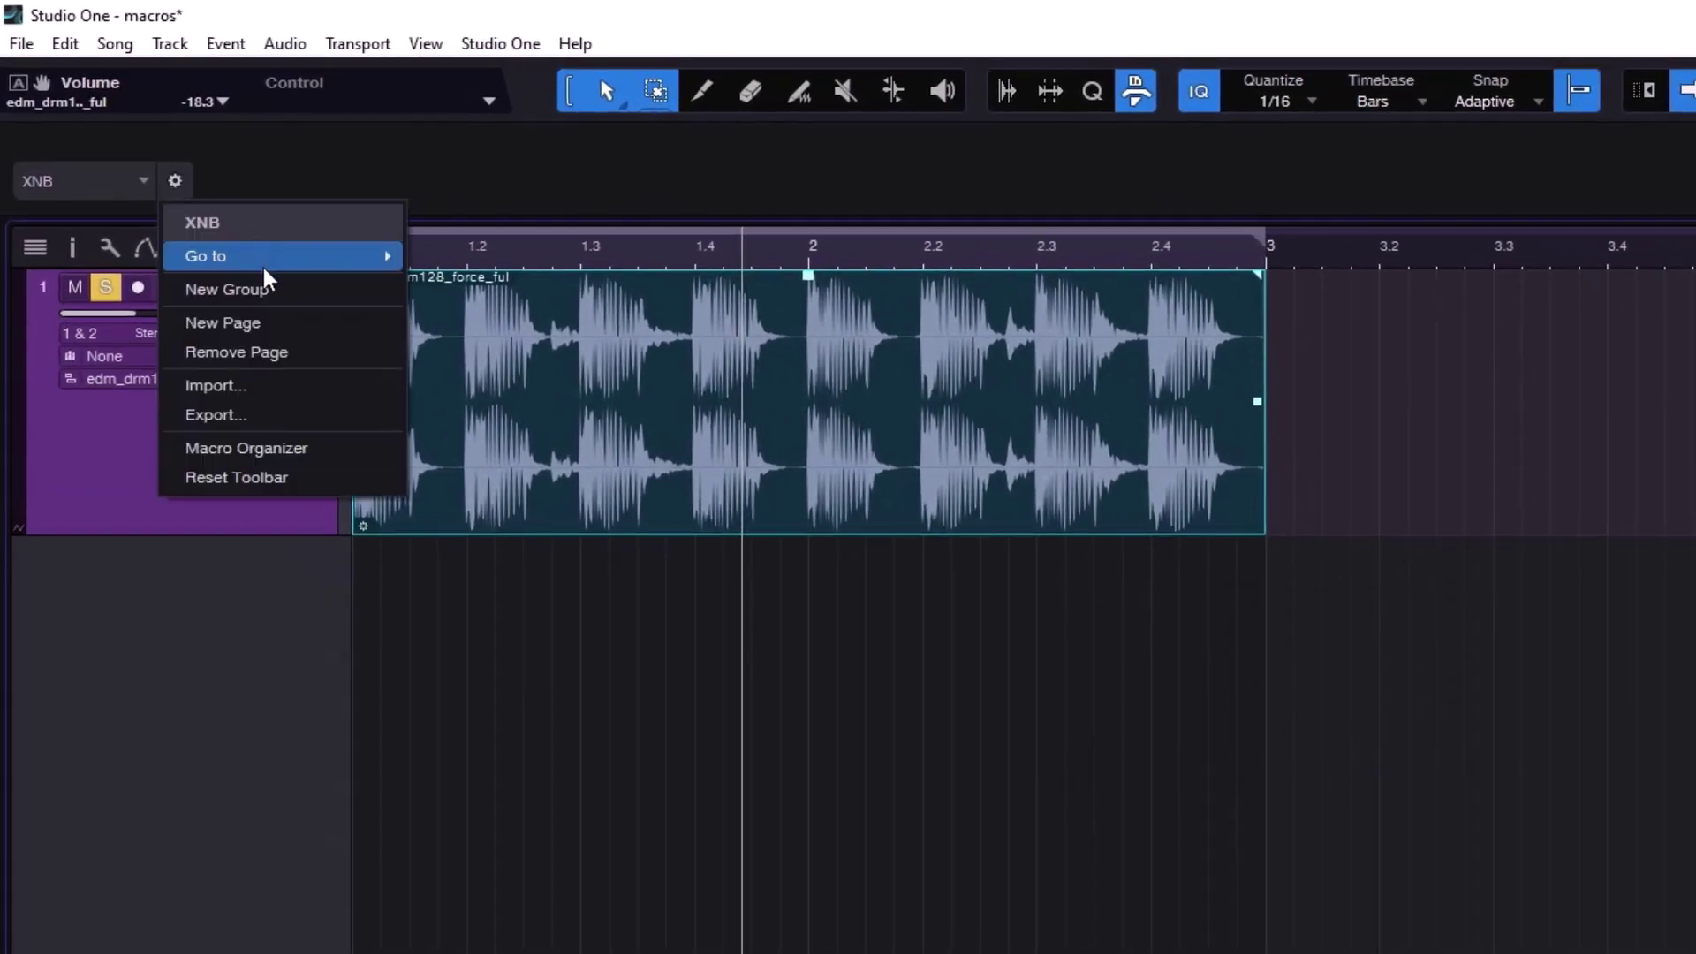
click(263, 354)
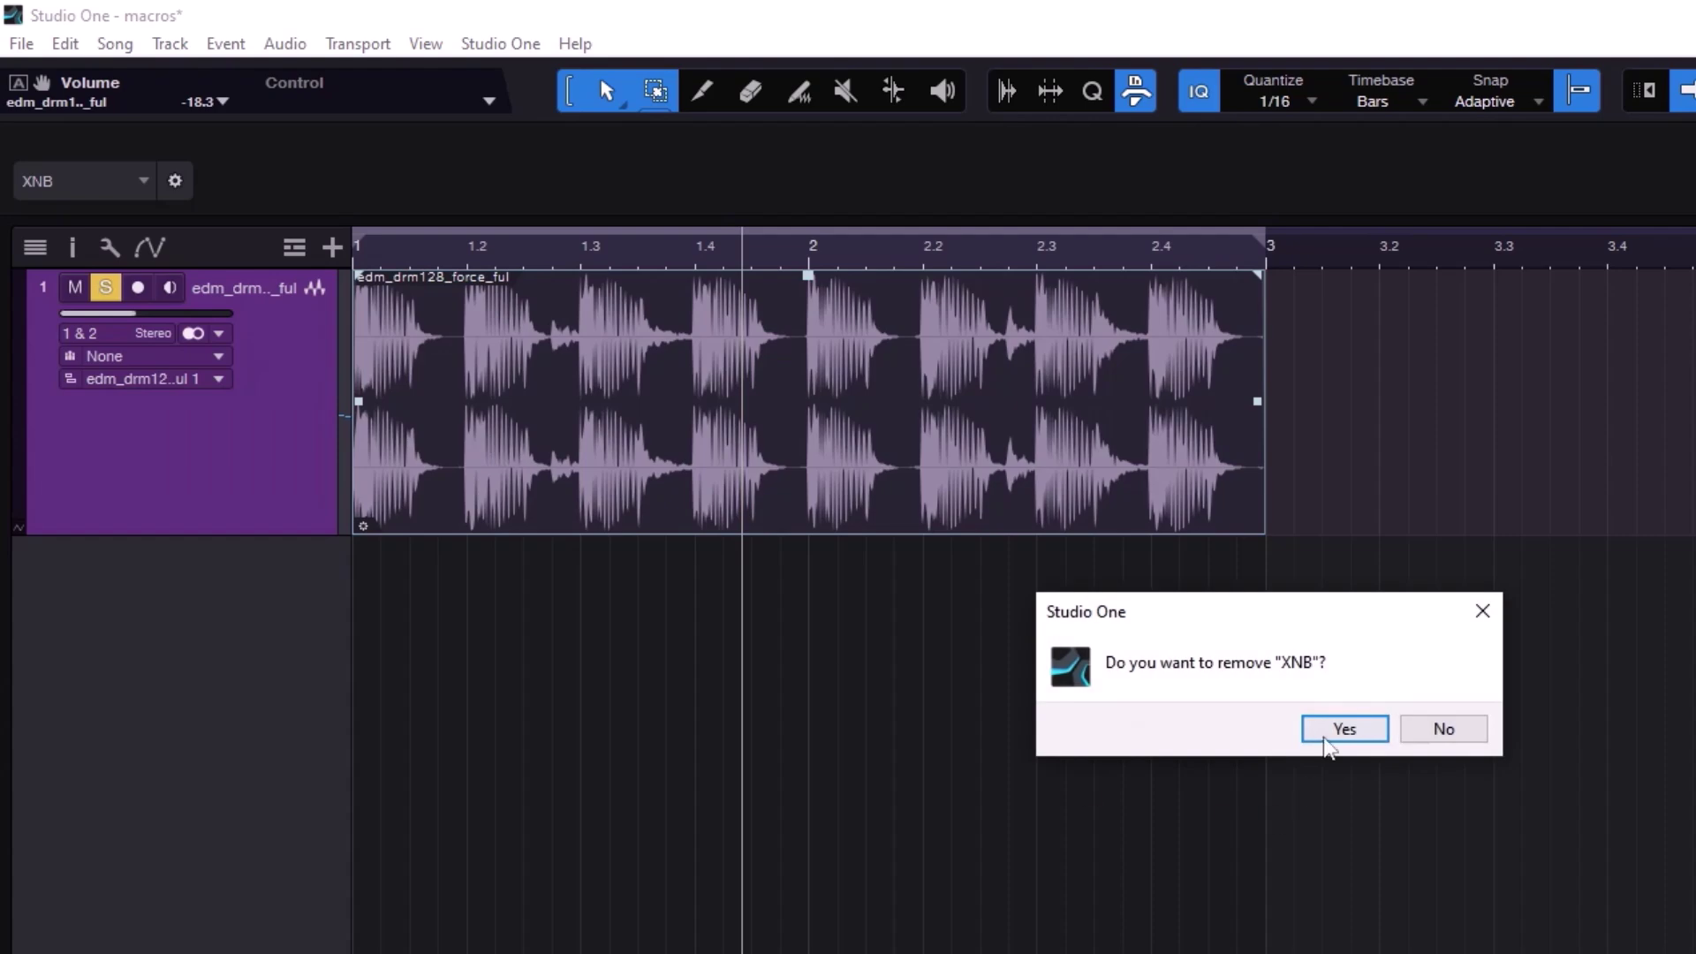
click(1329, 730)
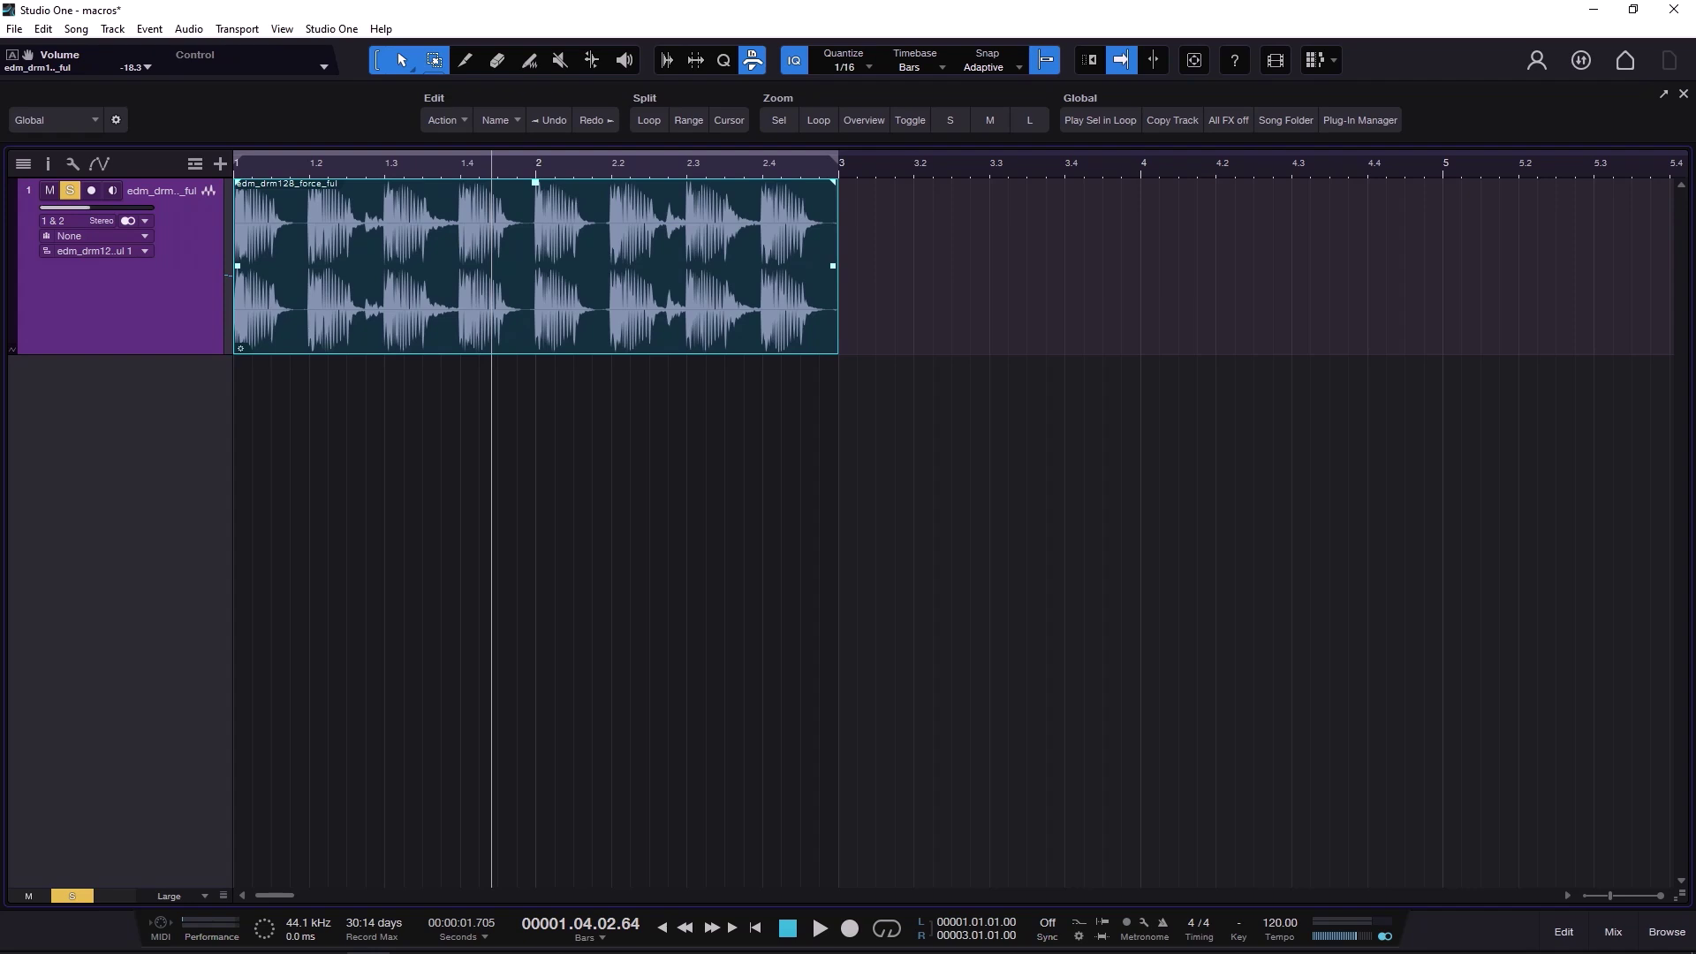
- Clear the track's solo and show the Cloud content in the browser
key(s)
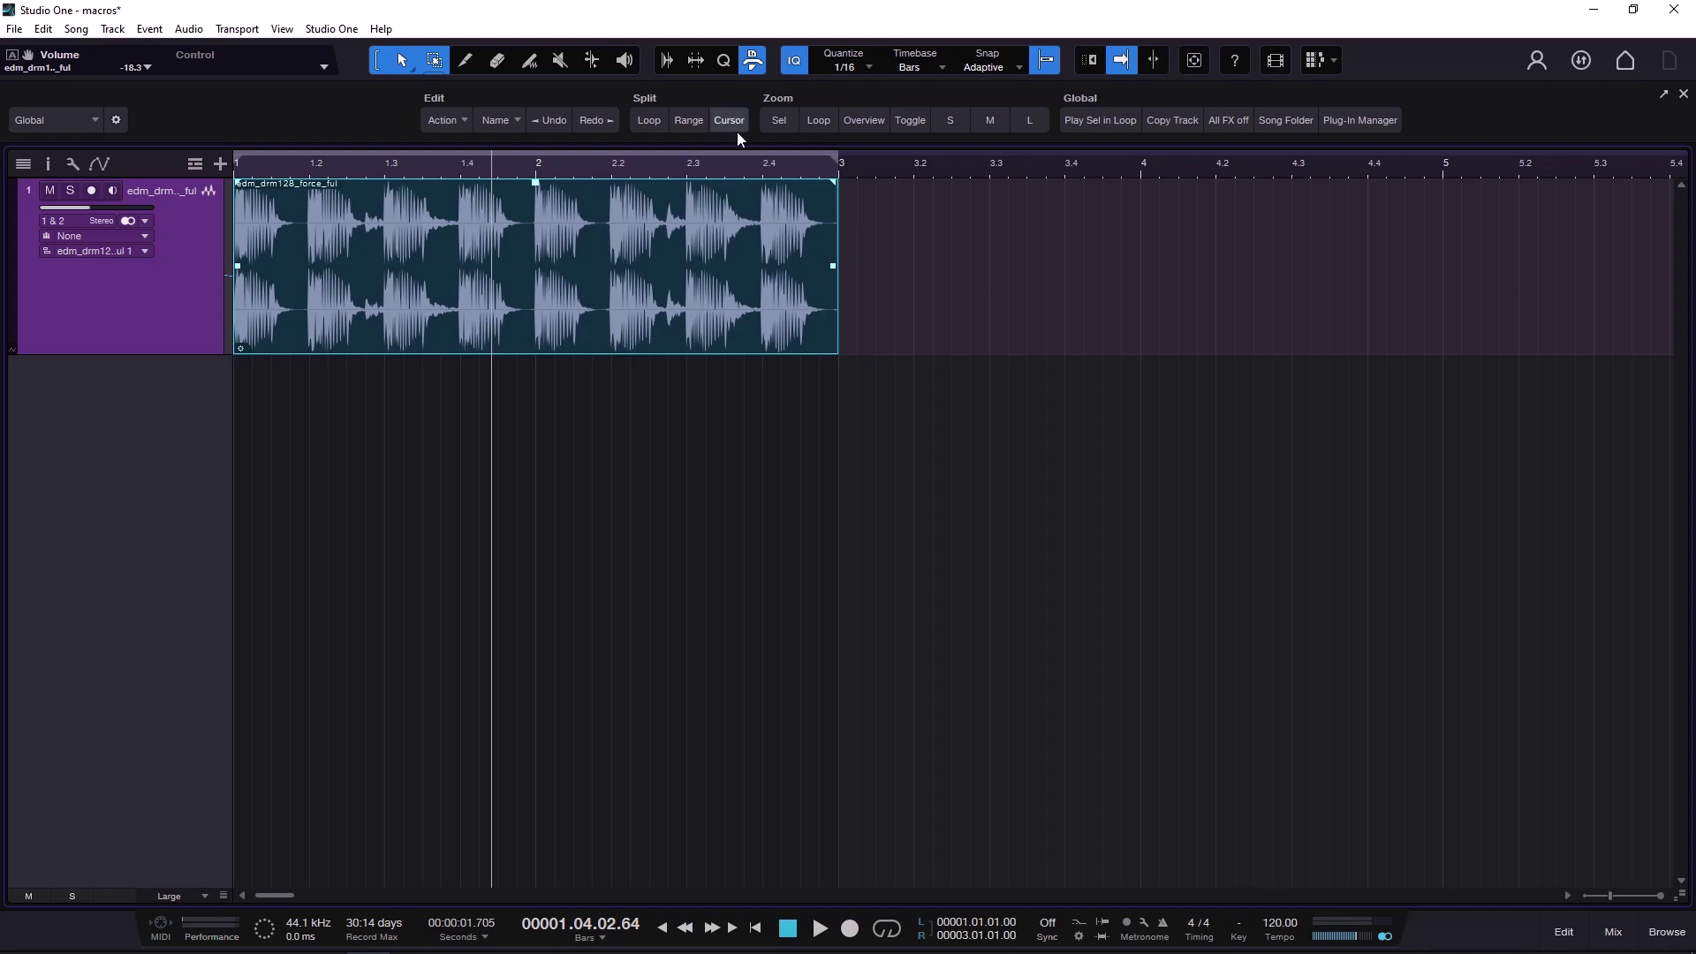
click(1666, 932)
click(1641, 164)
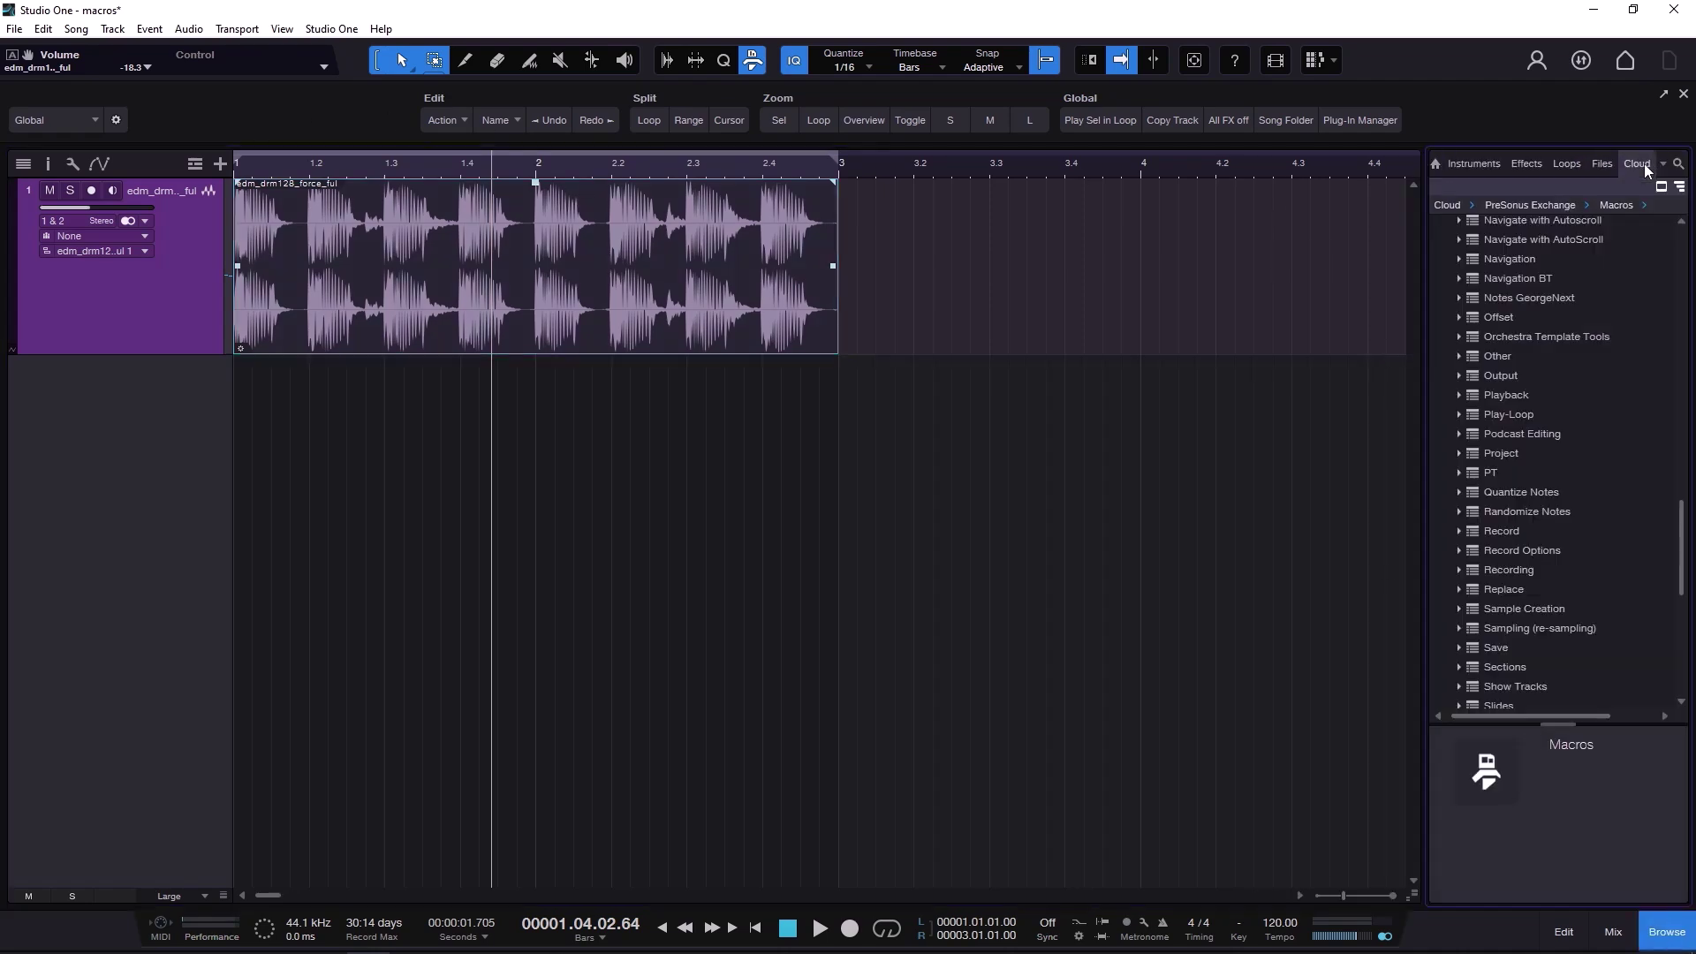
- Collapse the PreSonus Exchange tree, expand it again, and look through the categories in its Macros folder
scroll(1555, 441, up, 4)
scroll(1677, 494, up, 10)
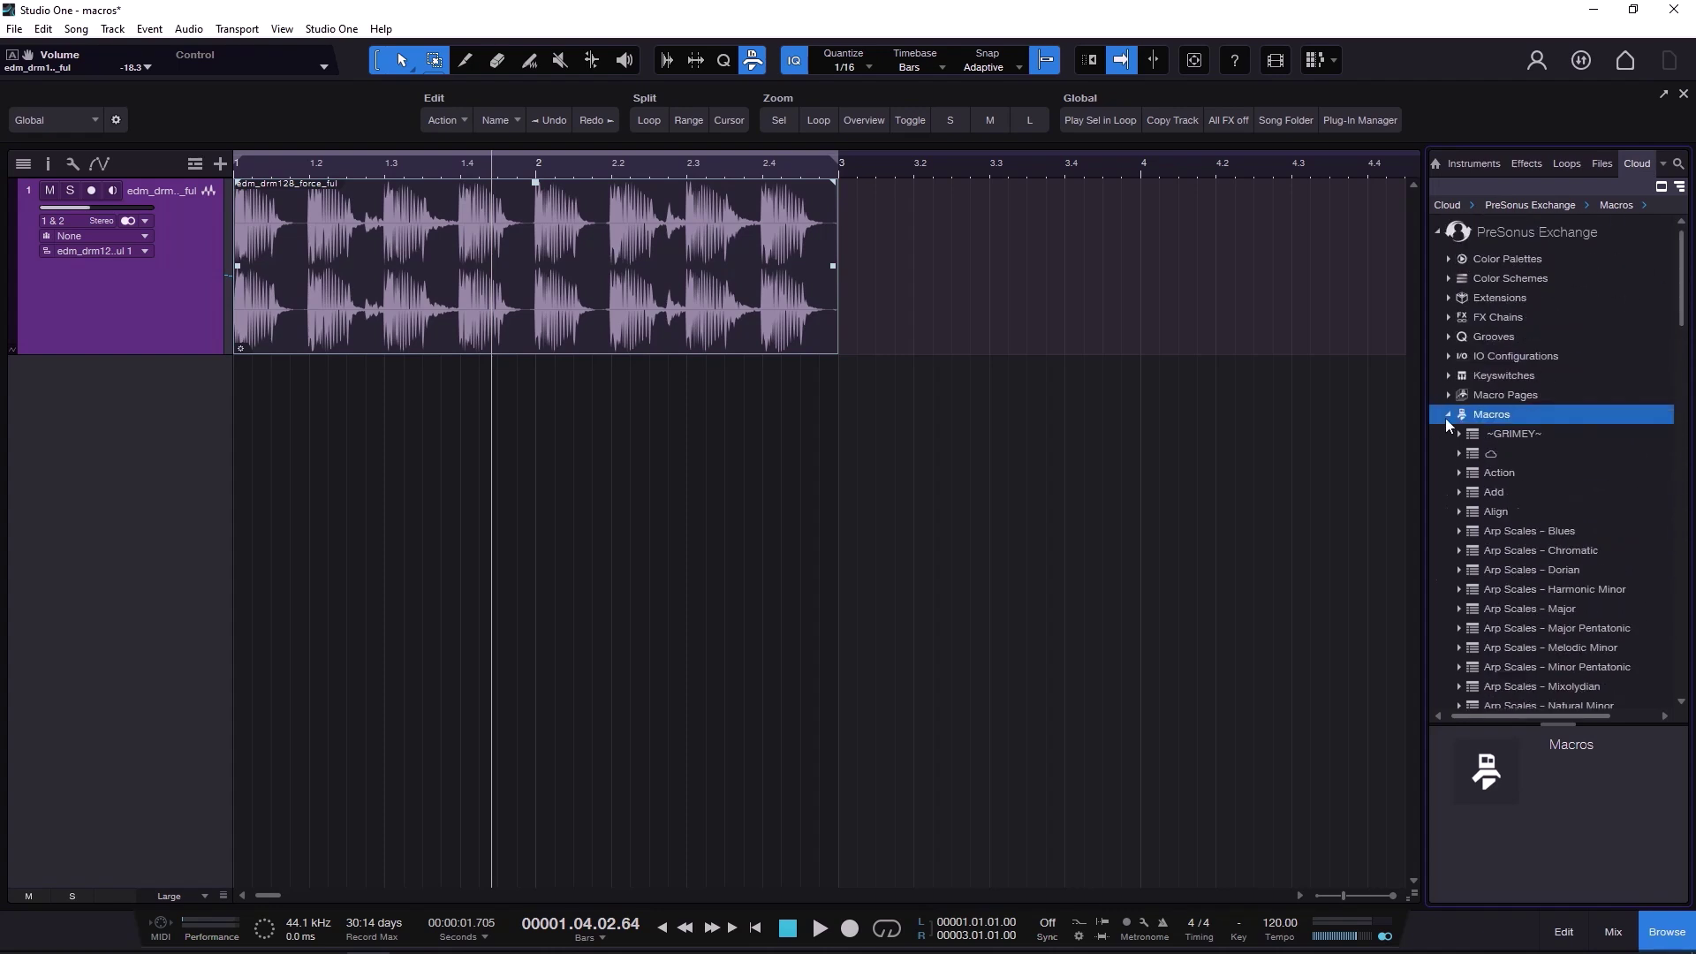
click(1447, 414)
click(1454, 234)
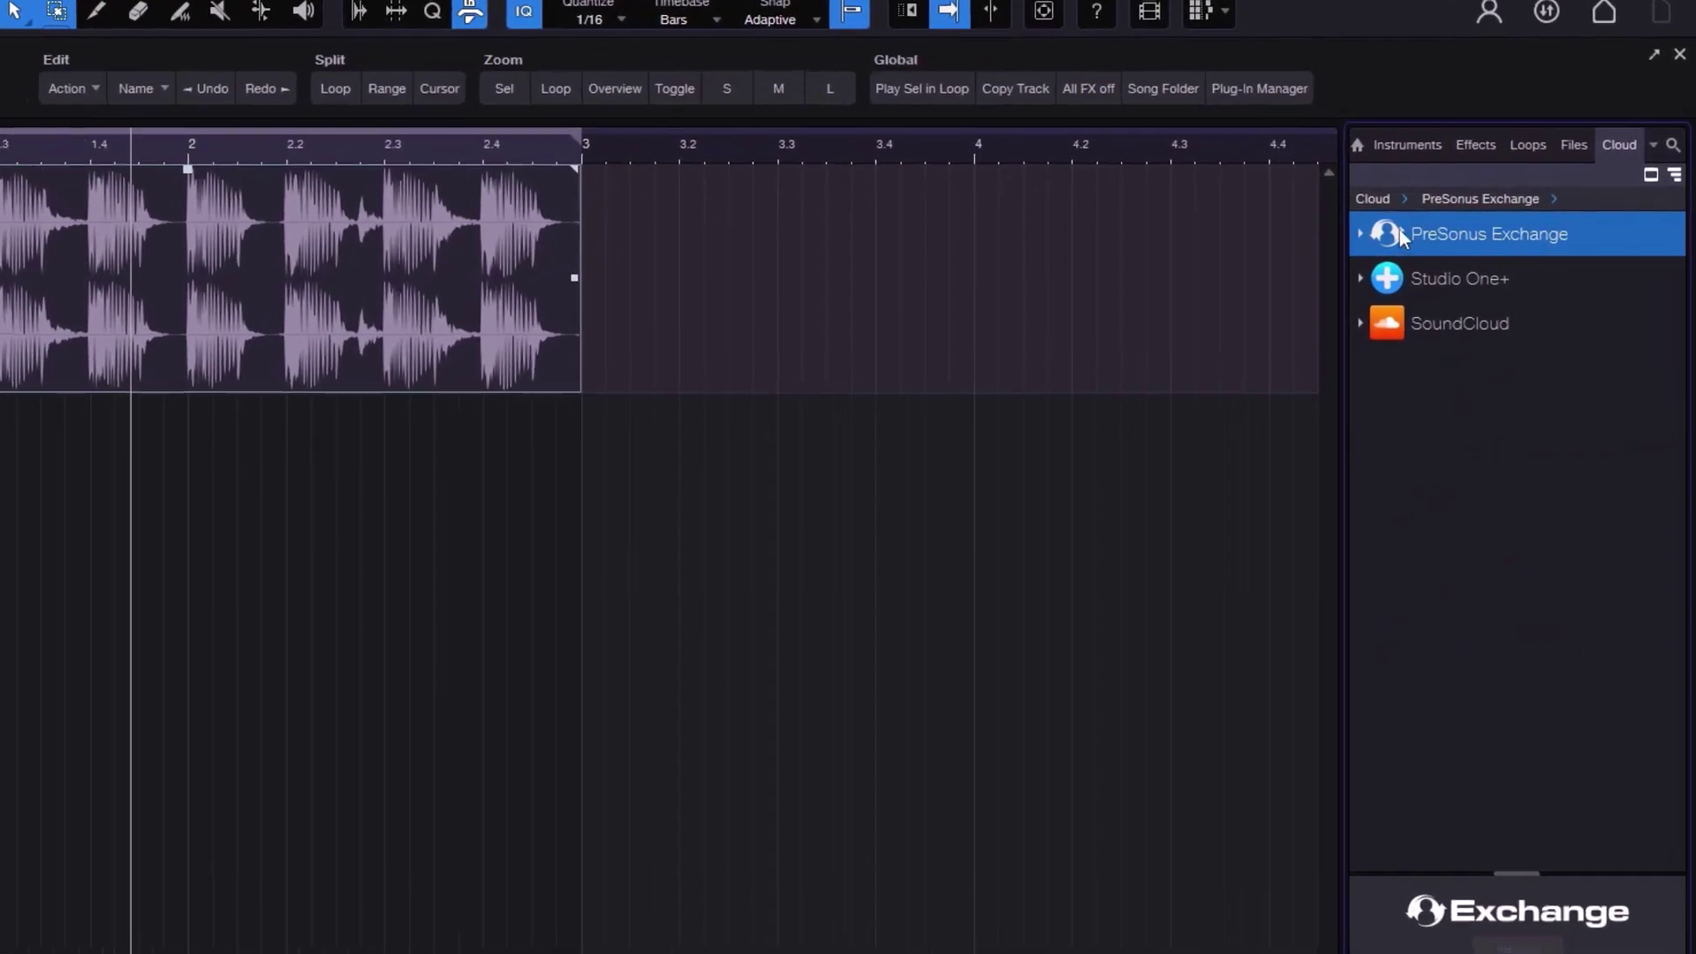
click(1437, 235)
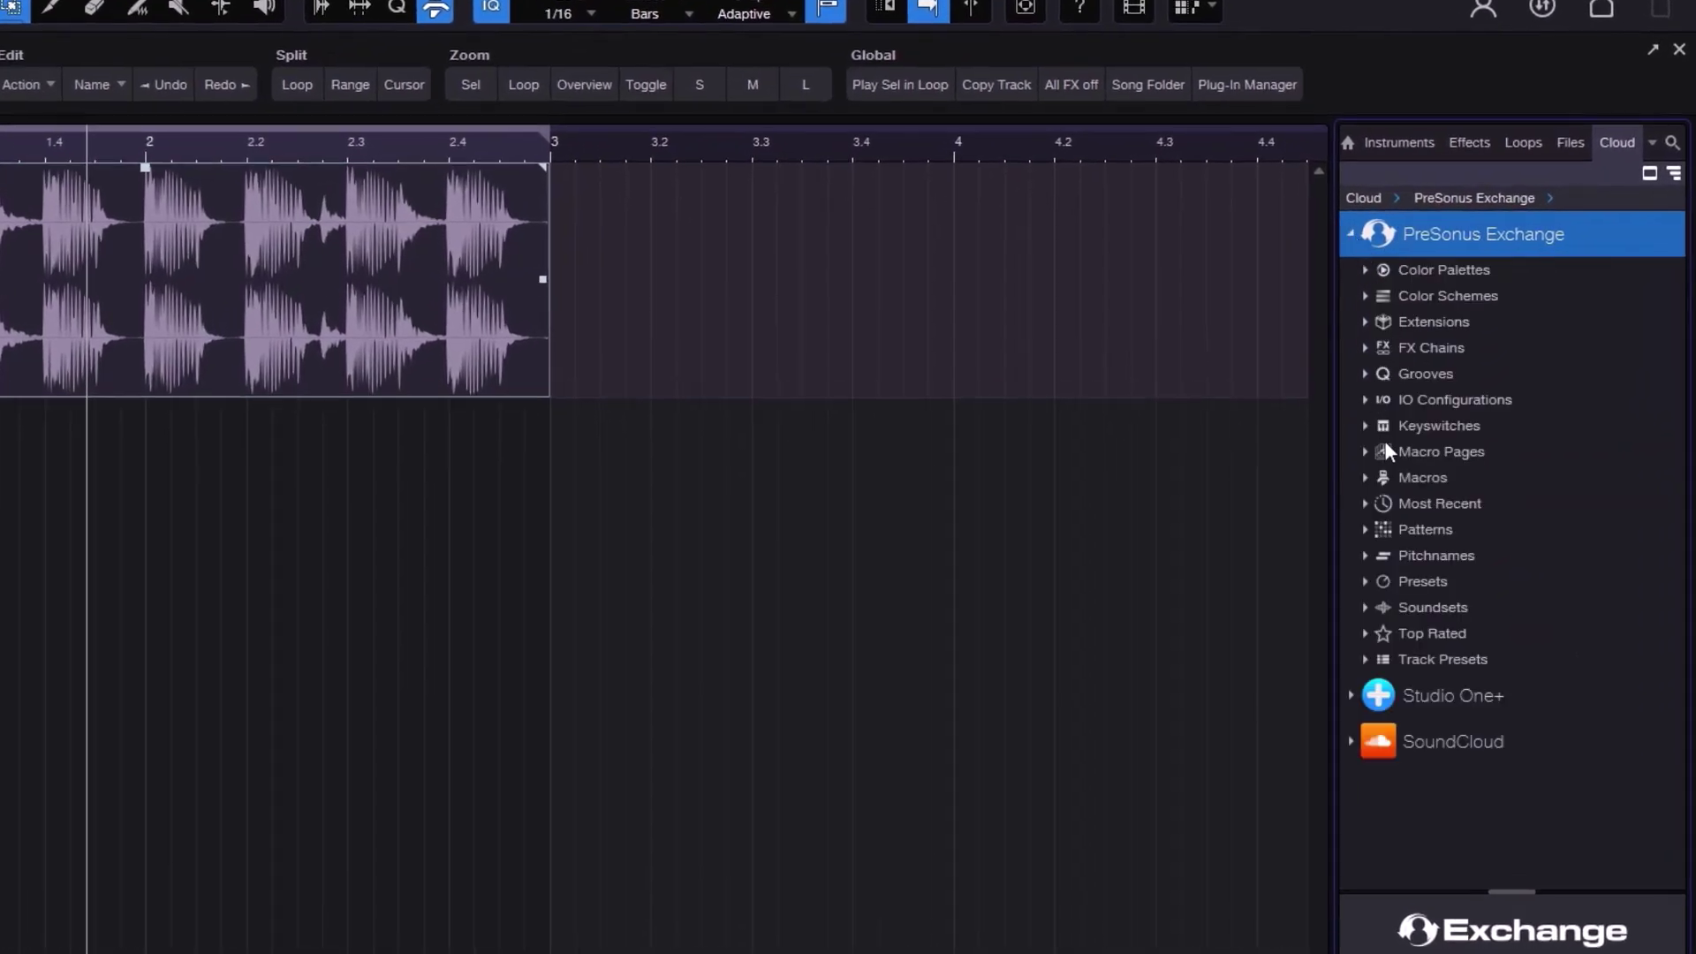
click(1366, 478)
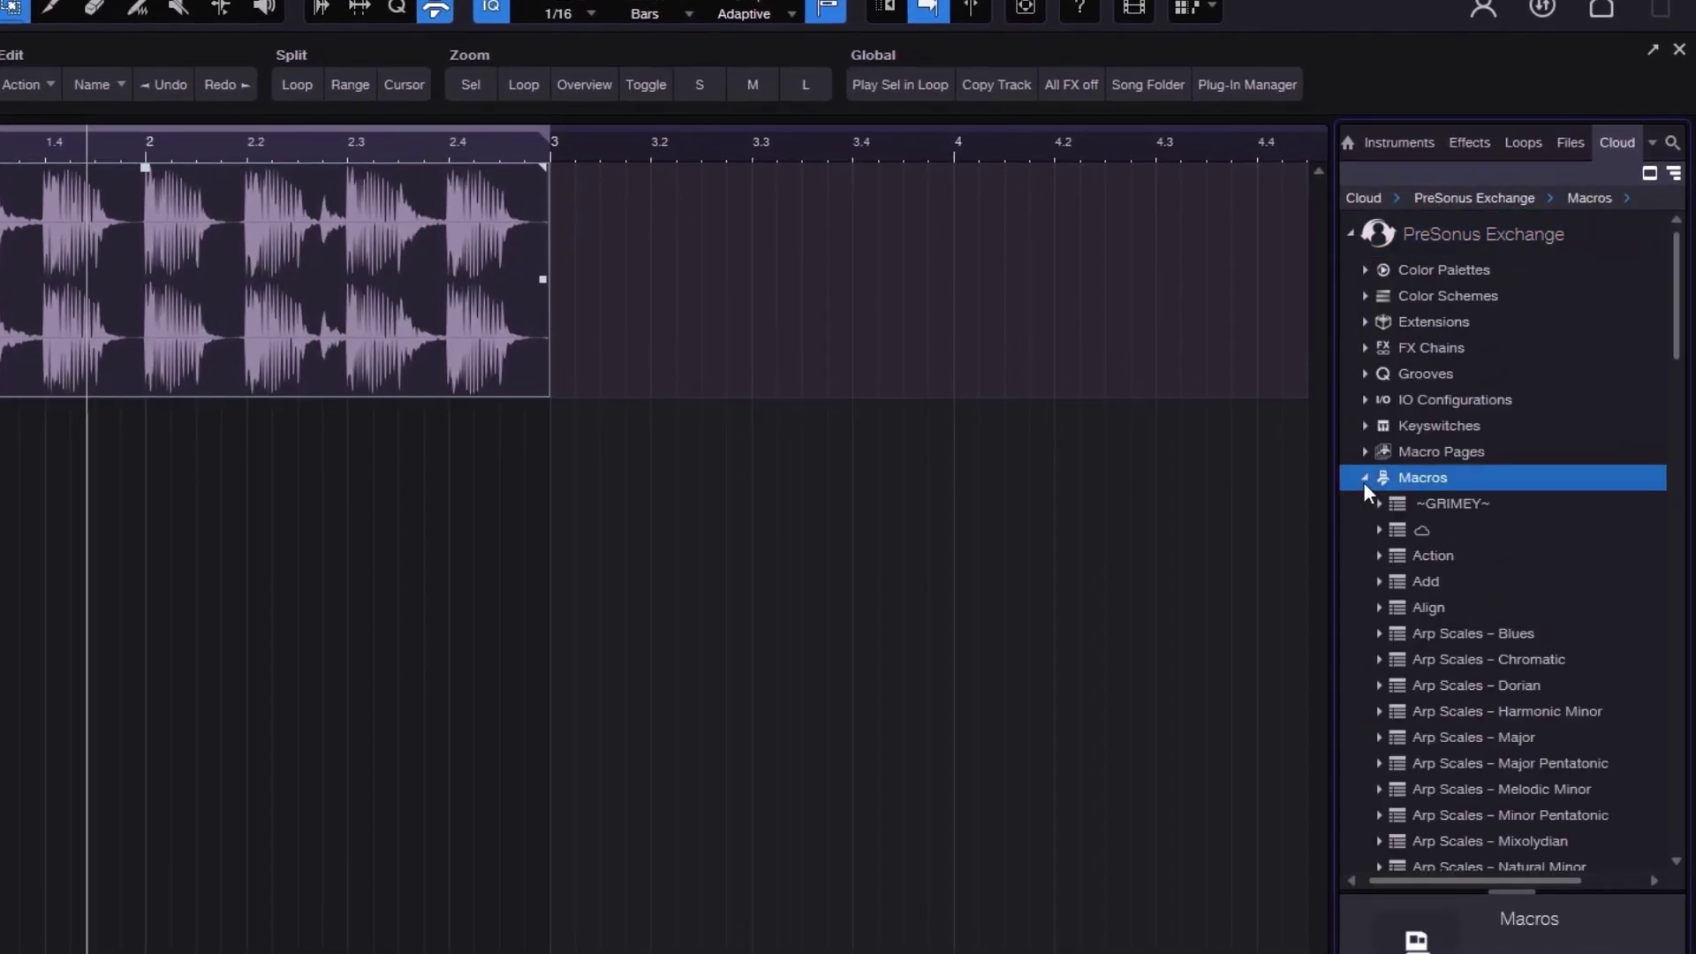
scroll(1555, 805, down, 6)
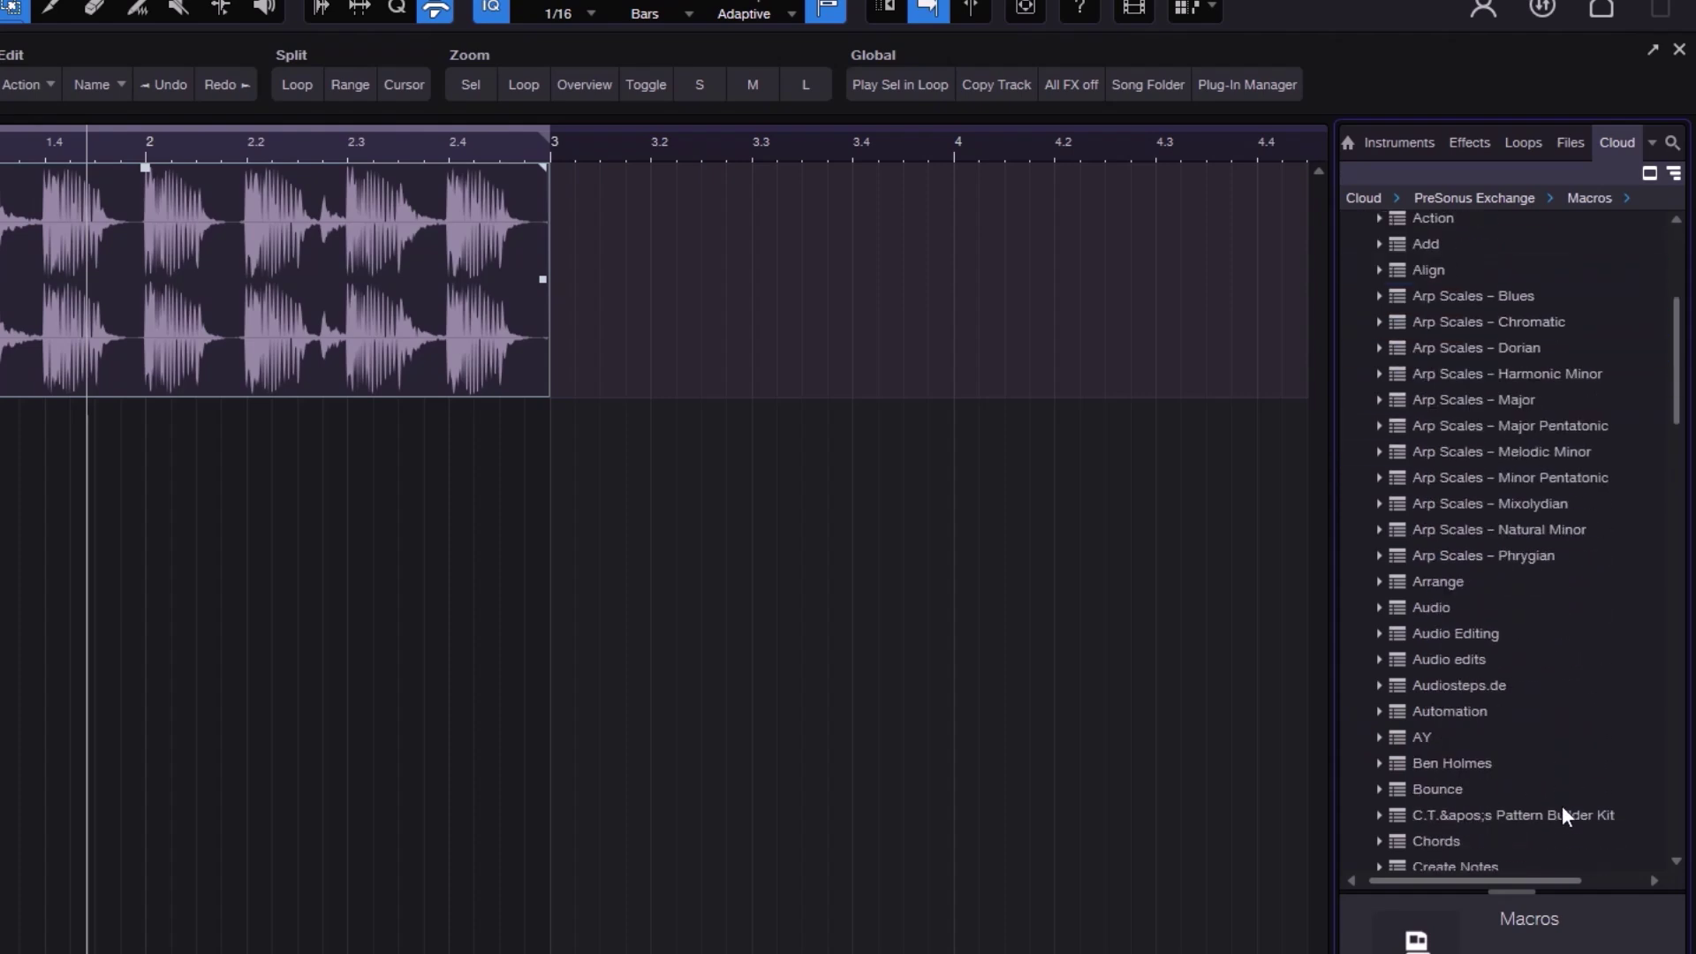
scroll(1562, 806, down, 7)
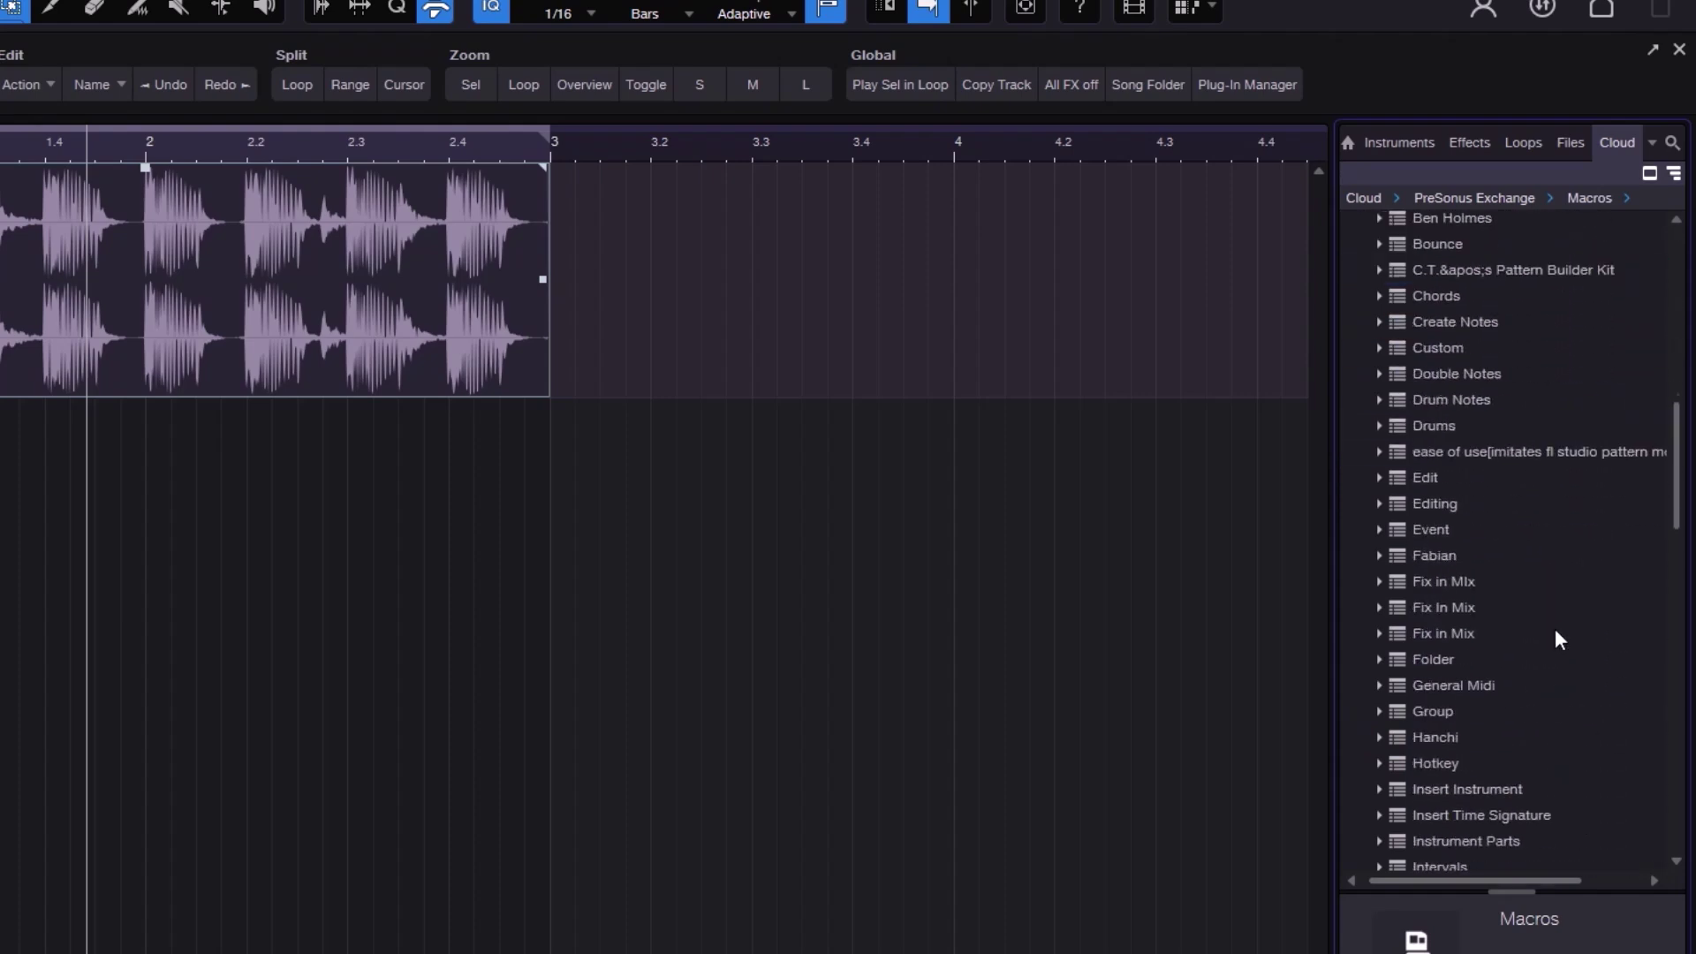
scroll(1535, 633, down, 5)
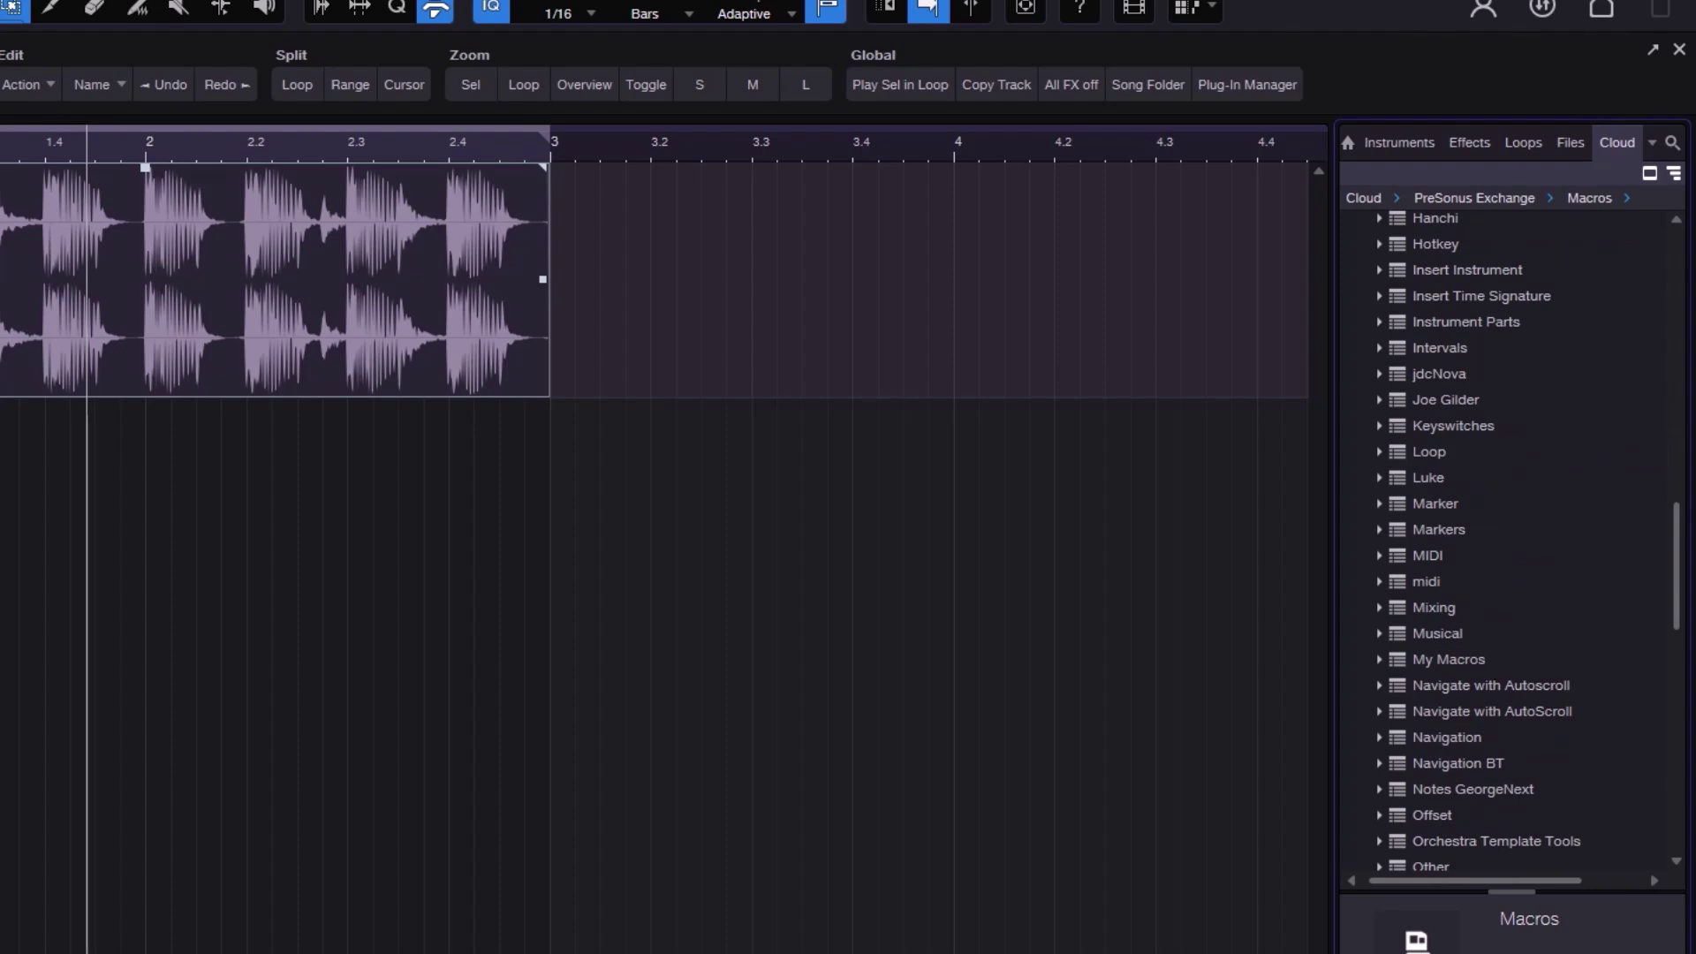
- Open the Global macro page's options to view the import and export commands
click(115, 119)
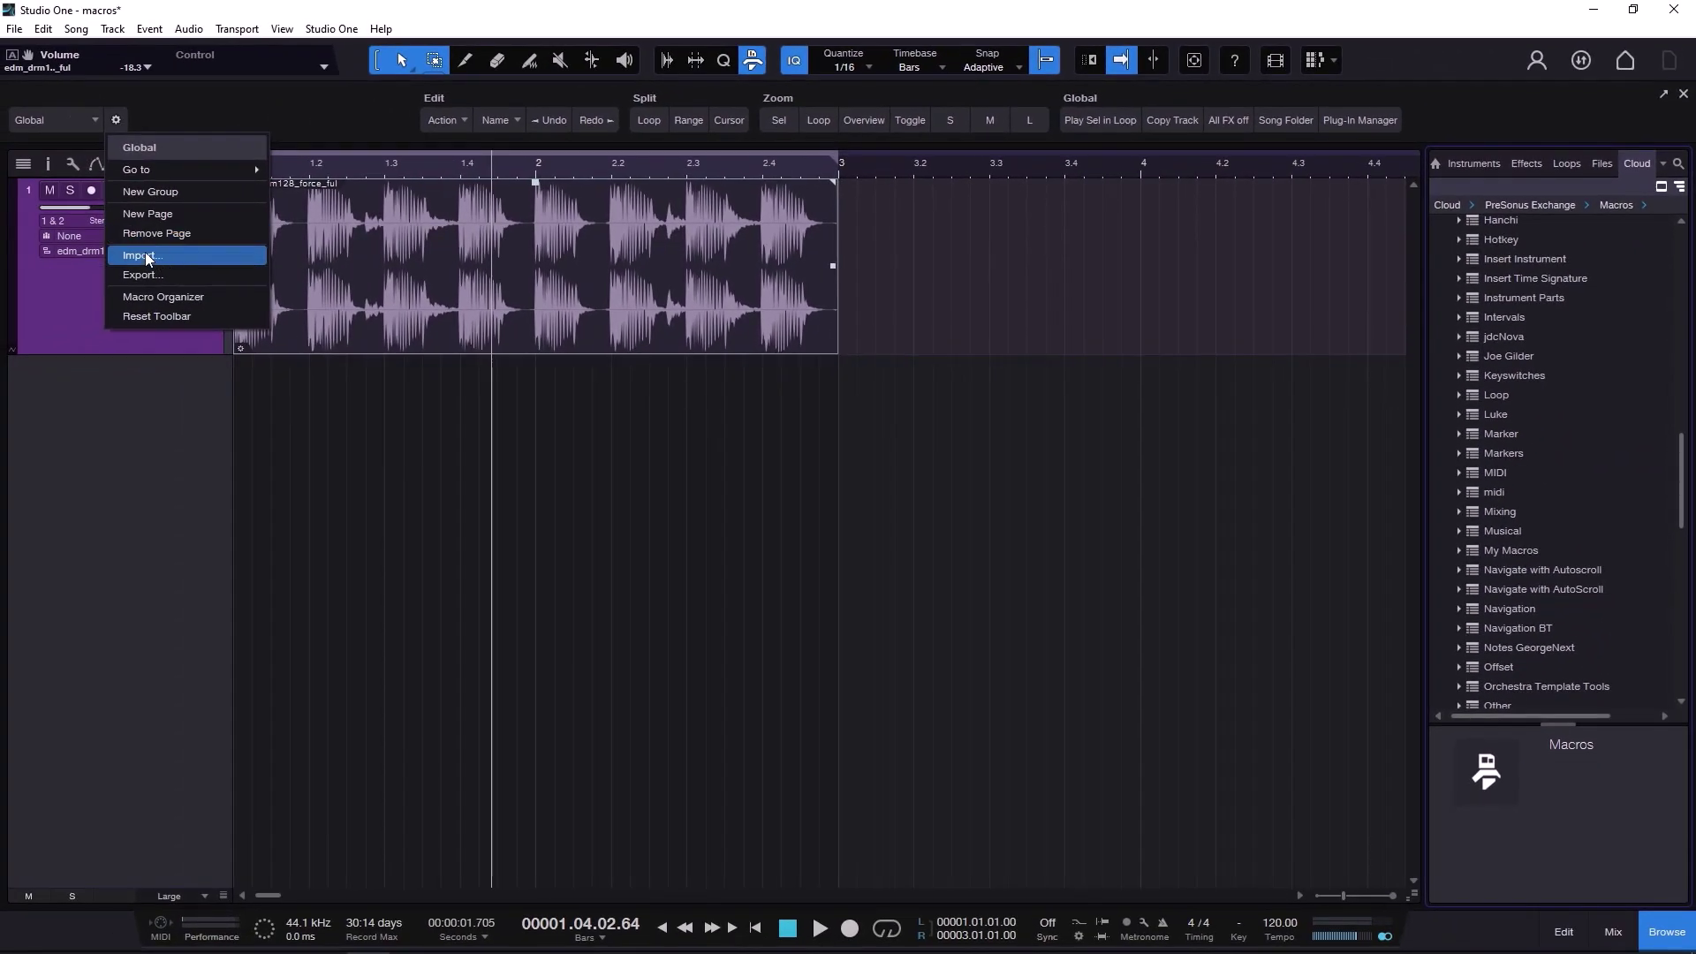